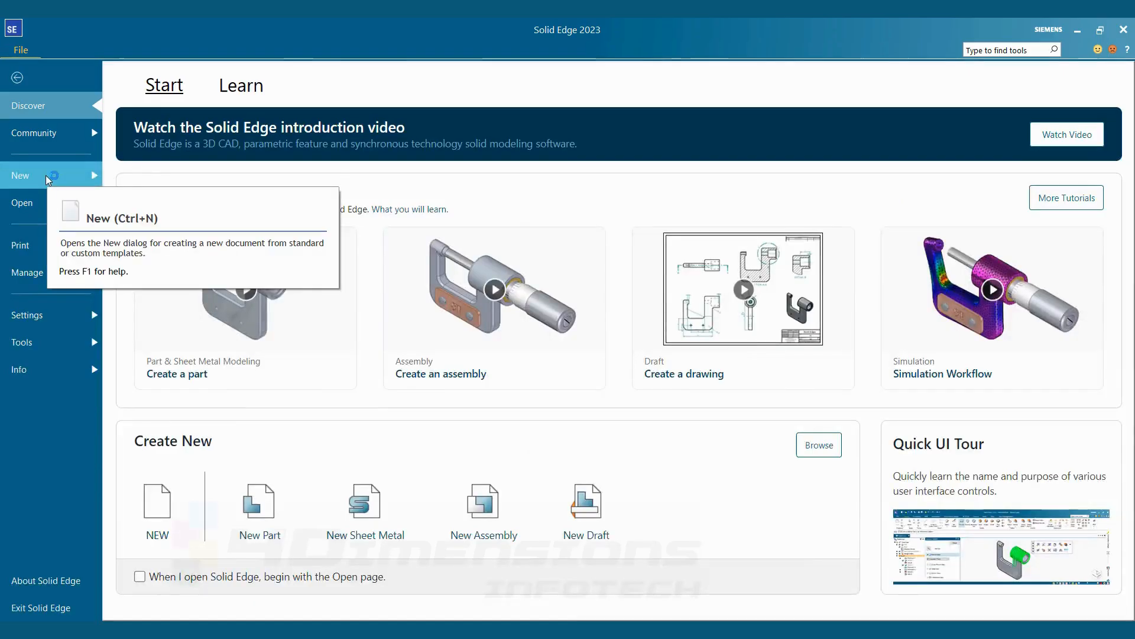
Set the new-document template list to ANSI Inch and create an ANSI Inch Part document.
left_click(46, 177)
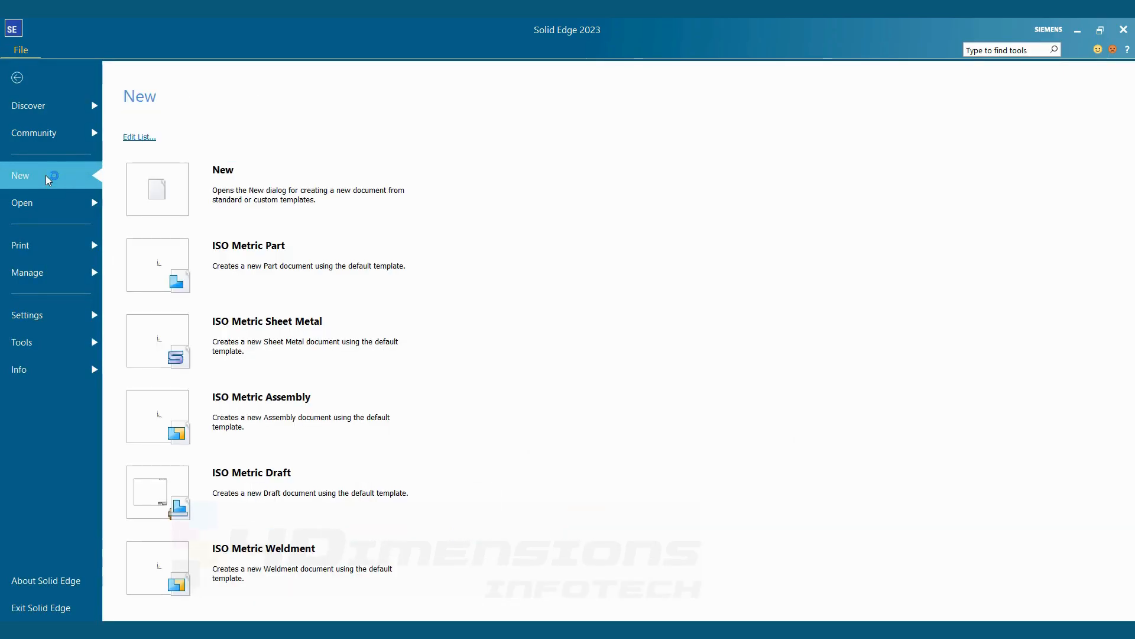
left_click(151, 169)
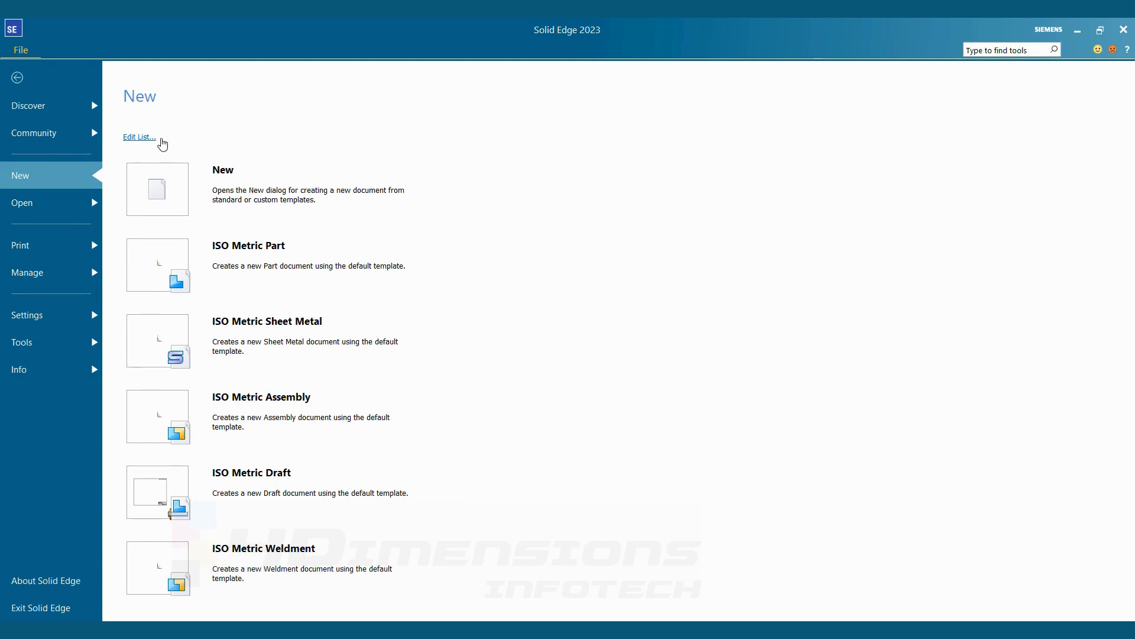
left_click(138, 138)
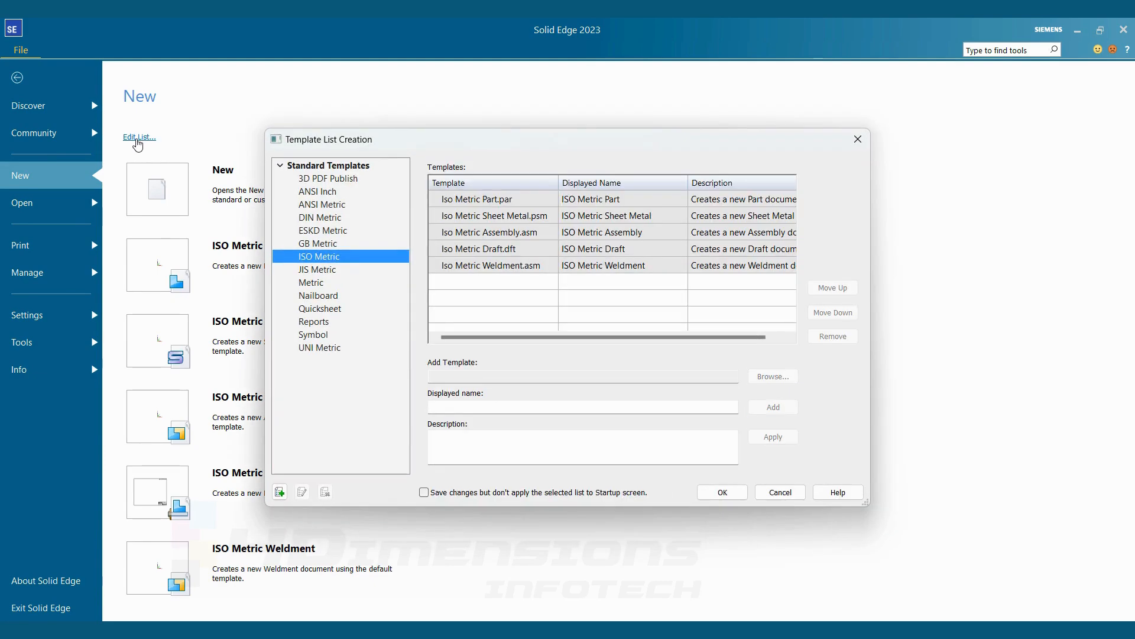
left_click(328, 194)
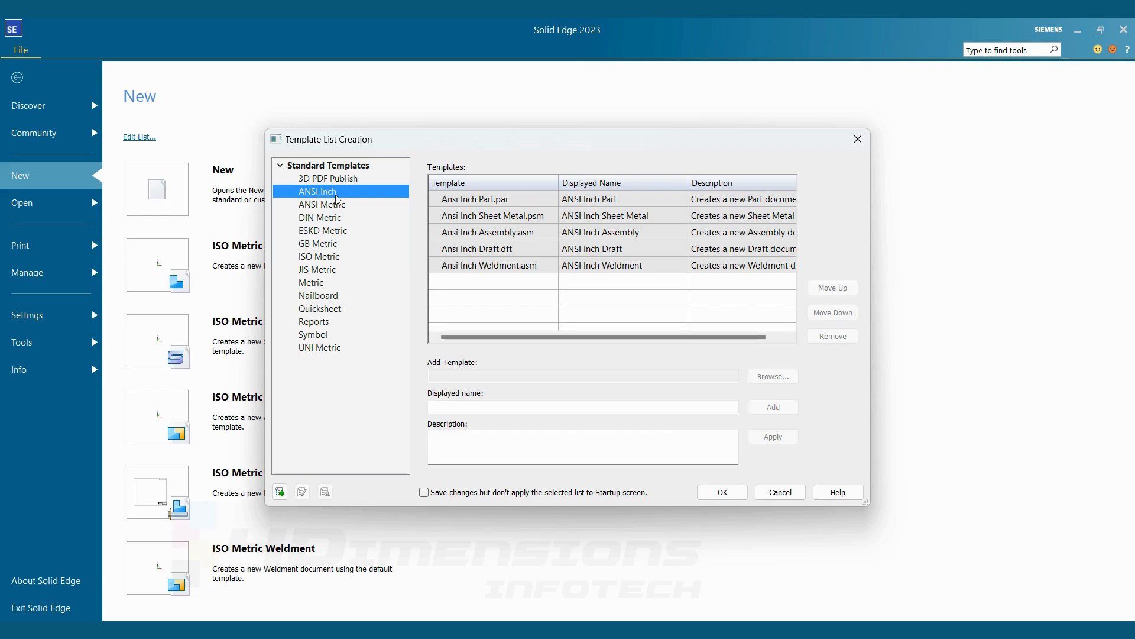
left_click(739, 494)
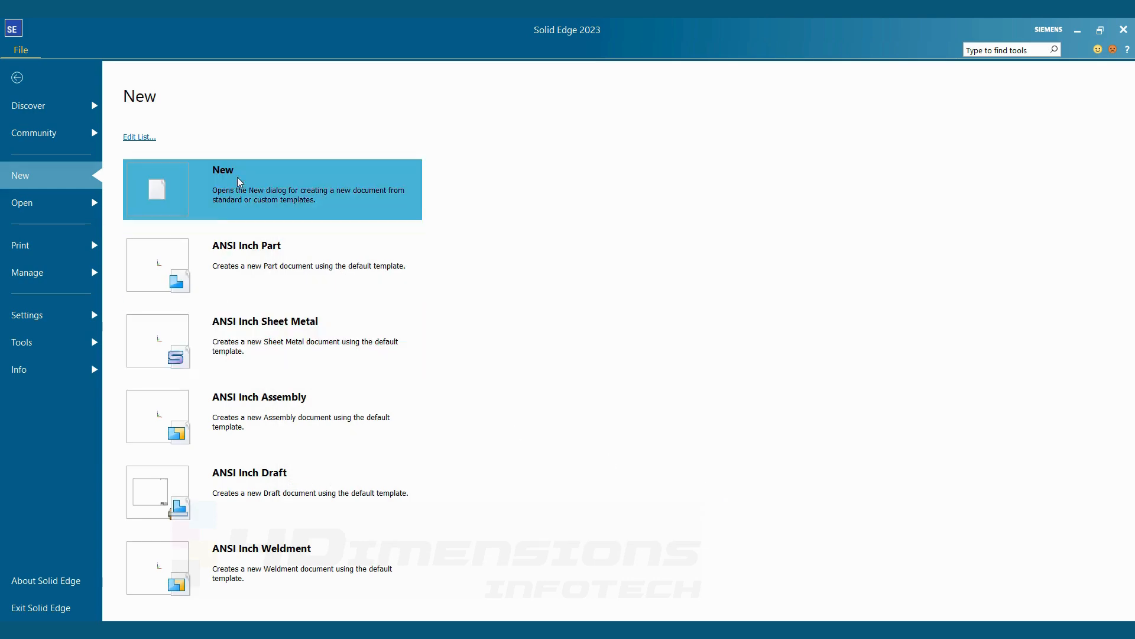
left_click(248, 258)
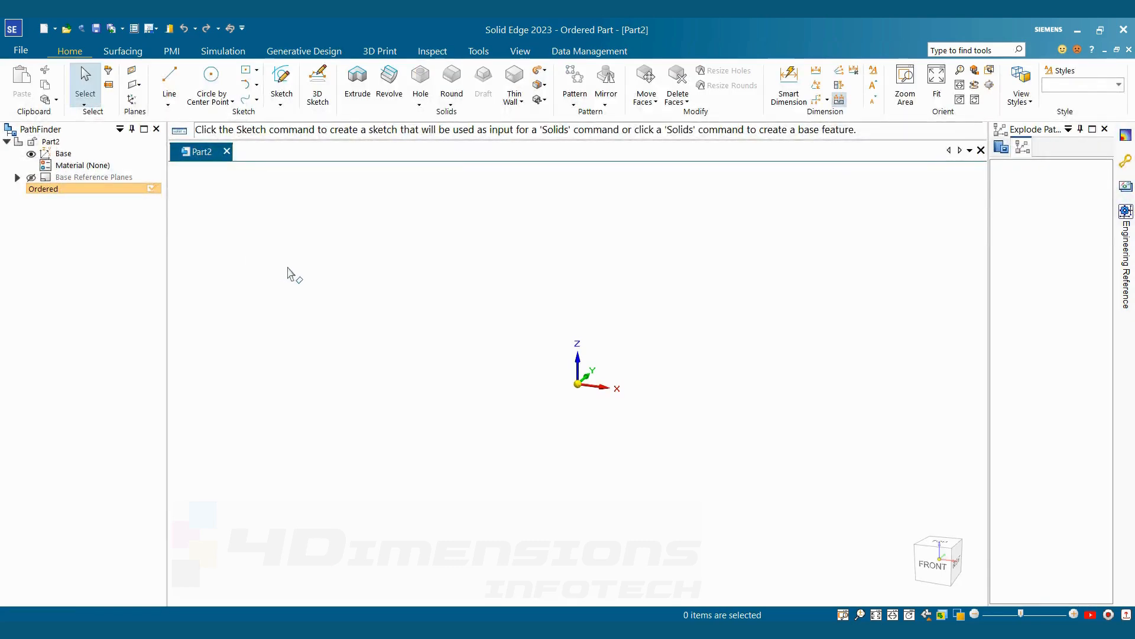
Start a sketch on the Front (xz) plane and draw a circle about 5.5 in in diameter centred on the origin.
left_click(281, 82)
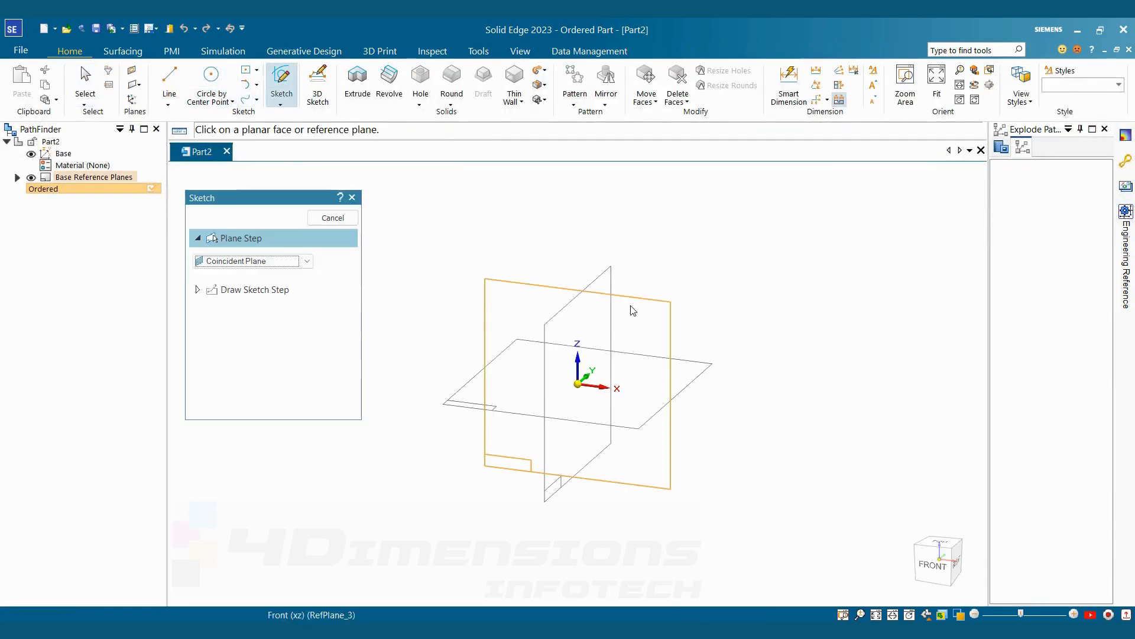
left_click(654, 302)
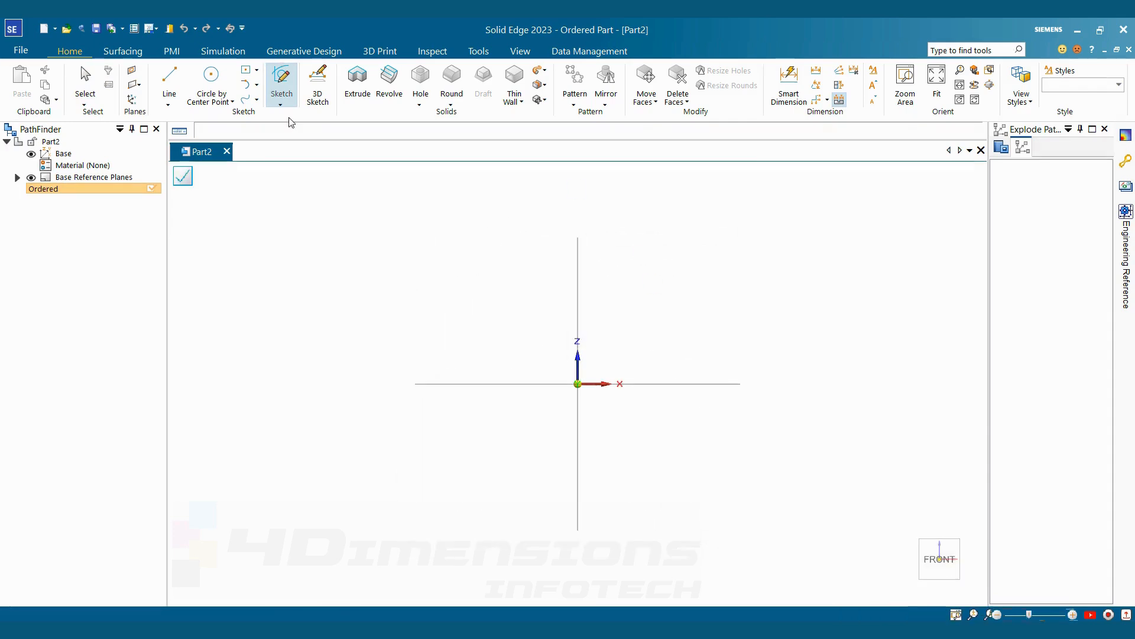
left_click(218, 77)
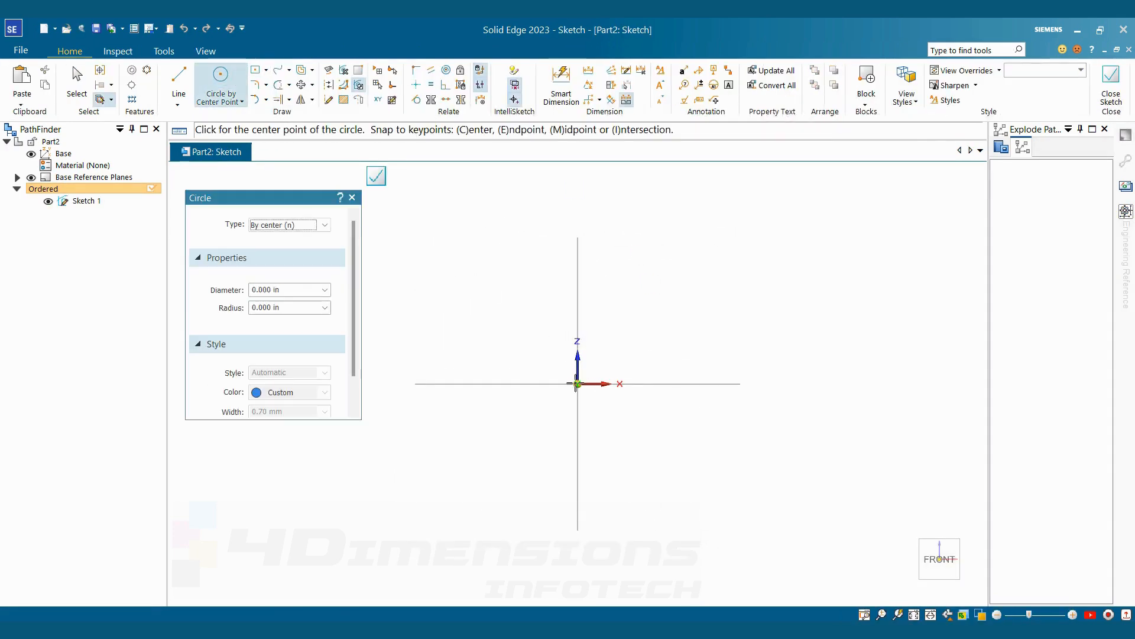
left_click(578, 384)
left_click(650, 211)
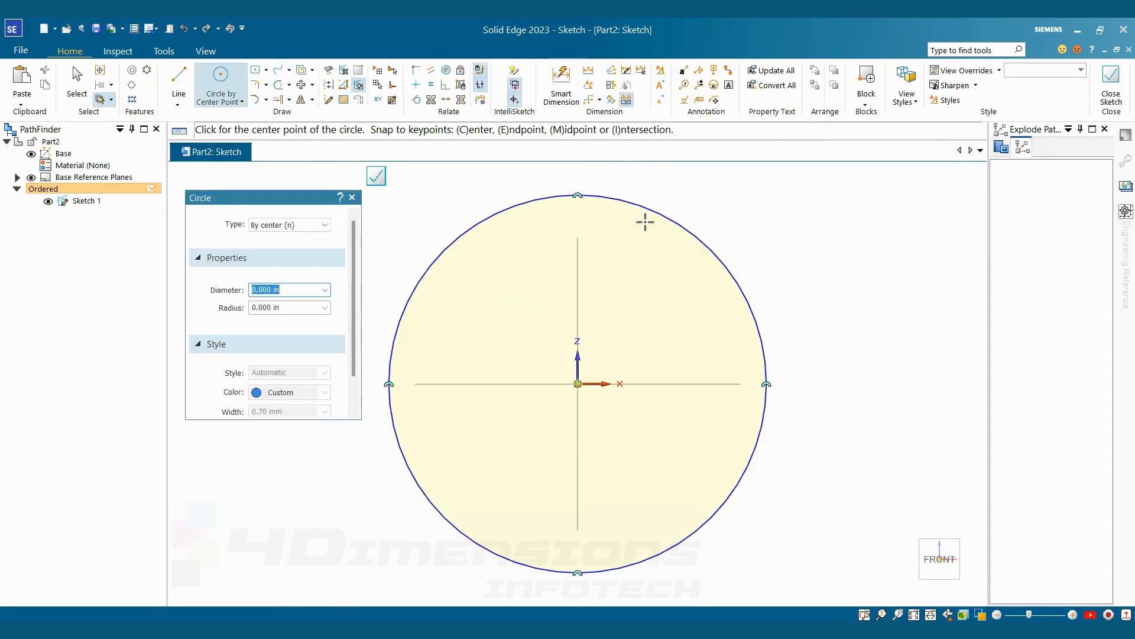
Check the housing drawing, dimension the circle's diameter to 12 in, and suppress the Auto-Scale Sketch message for the session.
key("alt+Tab")
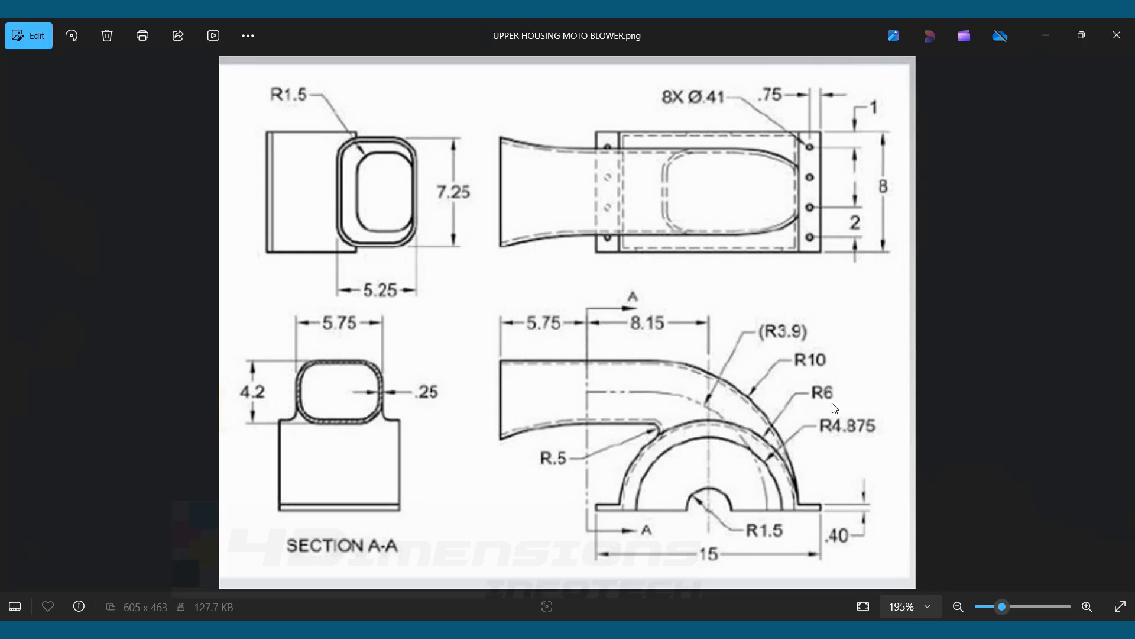
key("alt+Tab")
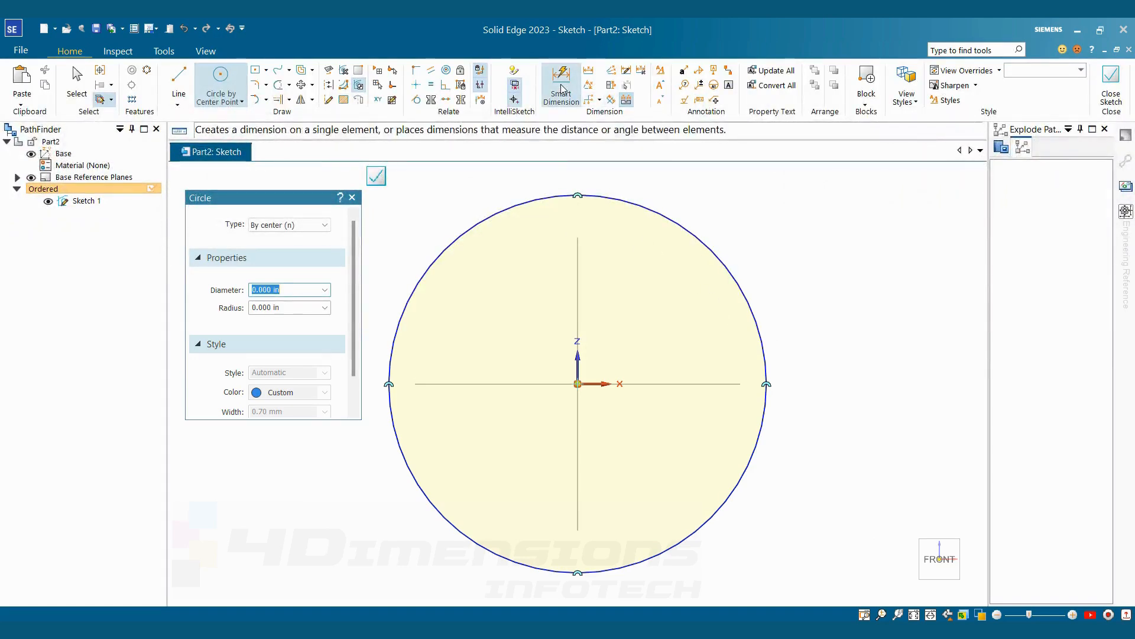
left_click(562, 89)
left_click(700, 240)
left_click(761, 206)
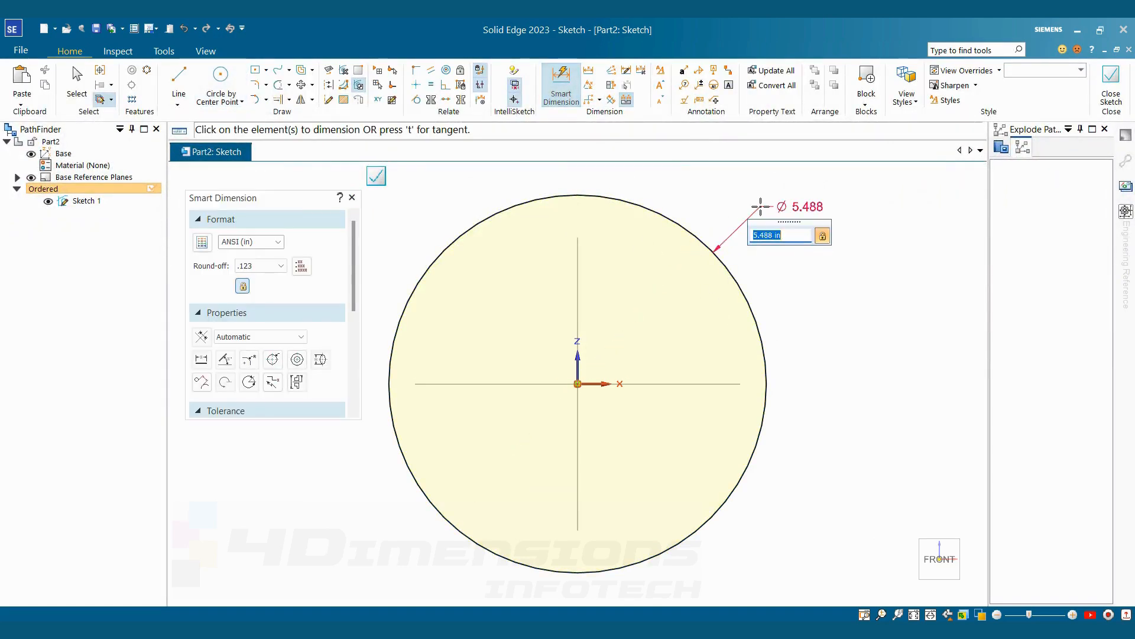
type("12")
key("Return")
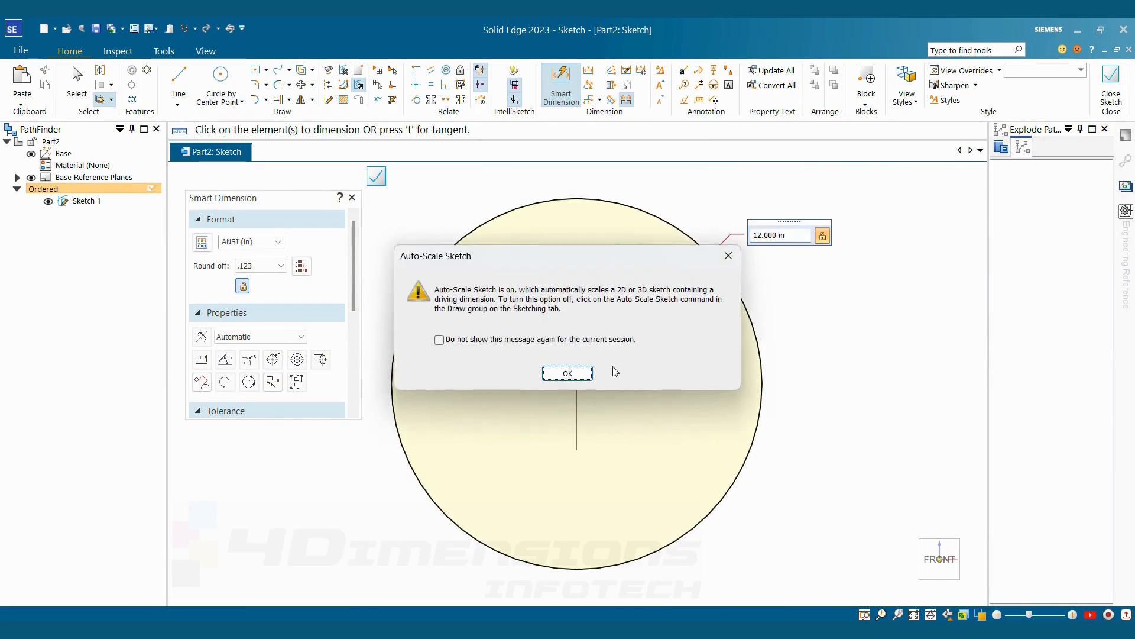
left_click(439, 340)
left_click(567, 373)
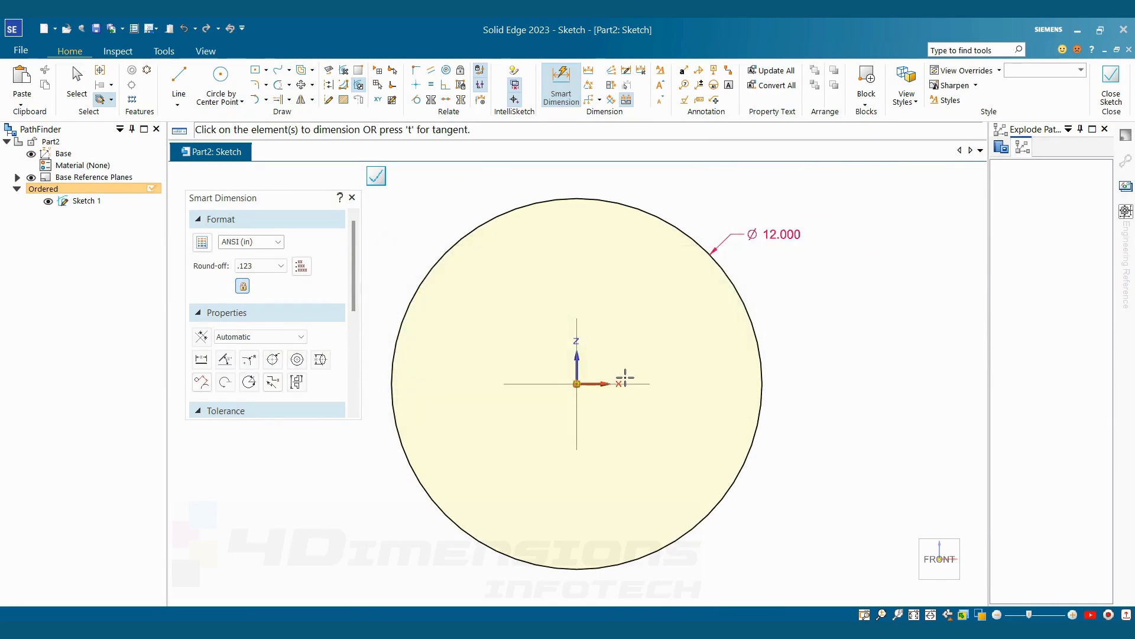
Draw a horizontal line across the circle's full diameter through the origin and convert it to construction geometry.
scroll(807, 334, "down", 2)
key("l")
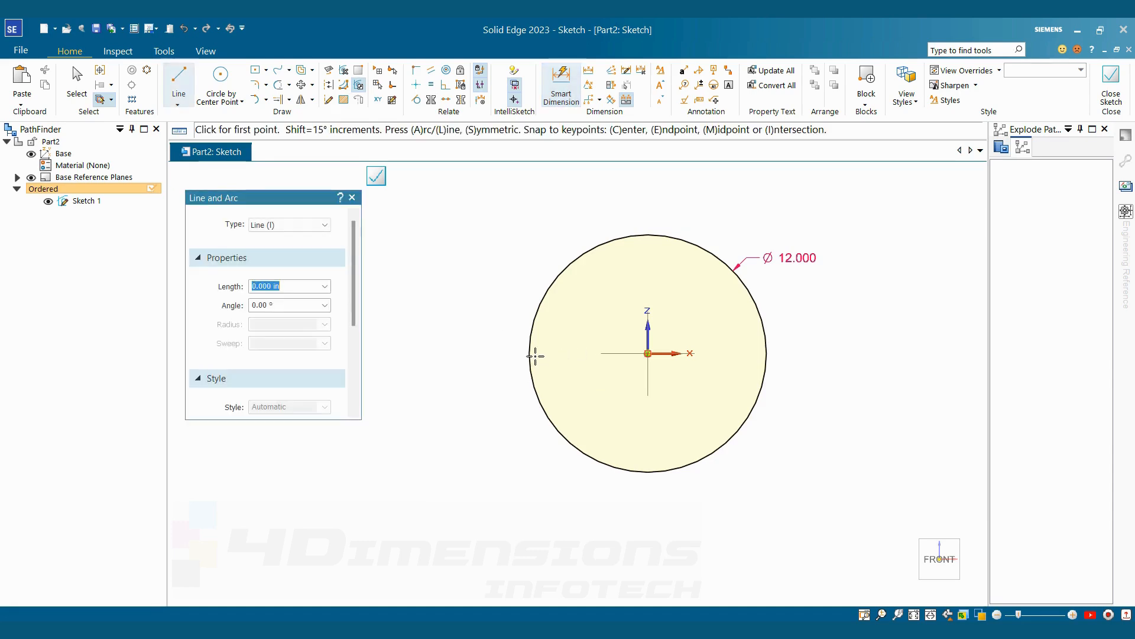
left_click(530, 353)
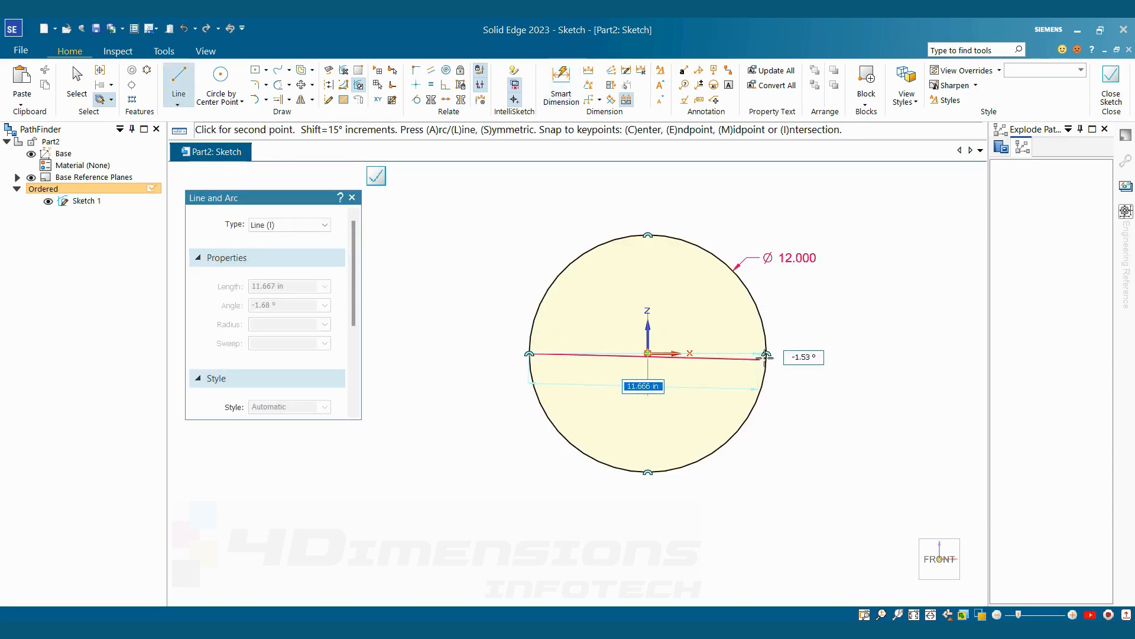
left_click(767, 353)
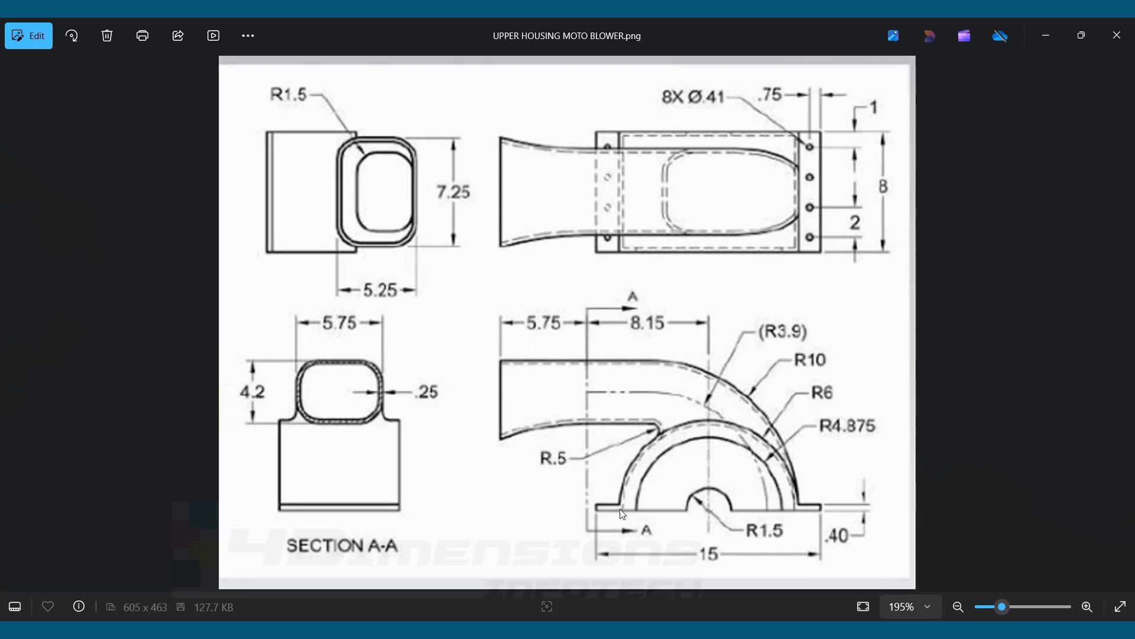
key("alt+Tab")
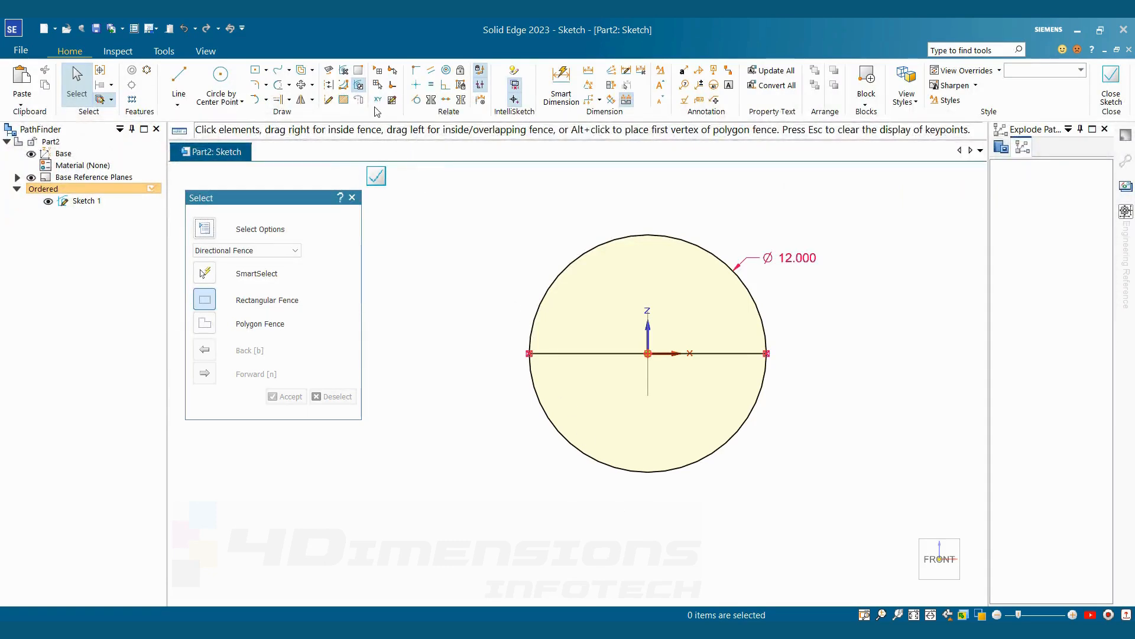
left_click(328, 85)
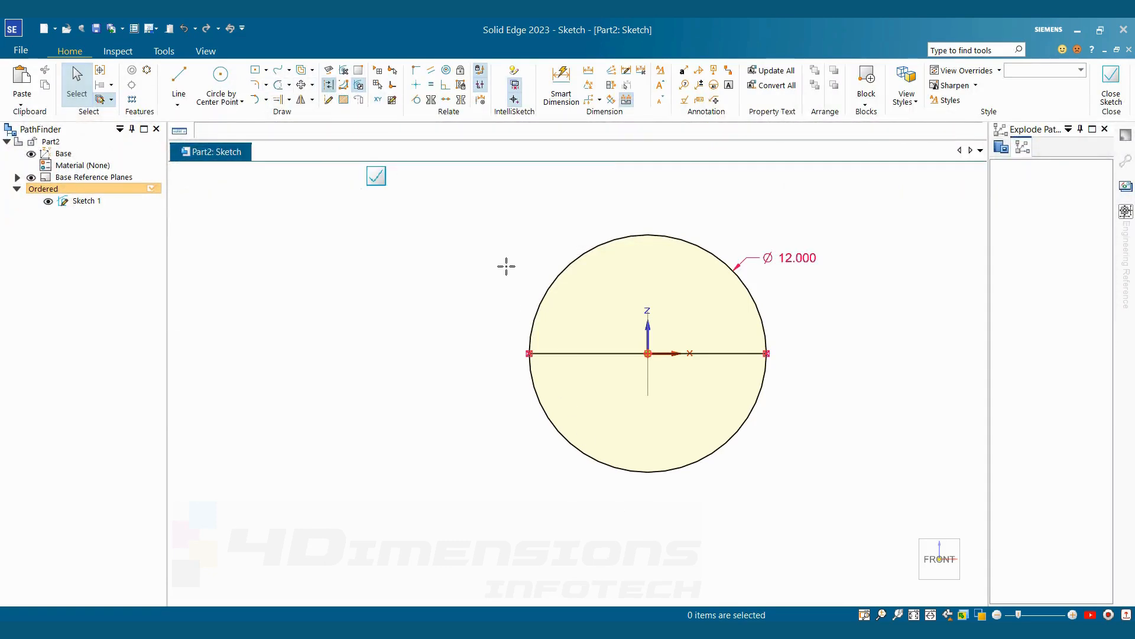
left_click(585, 354)
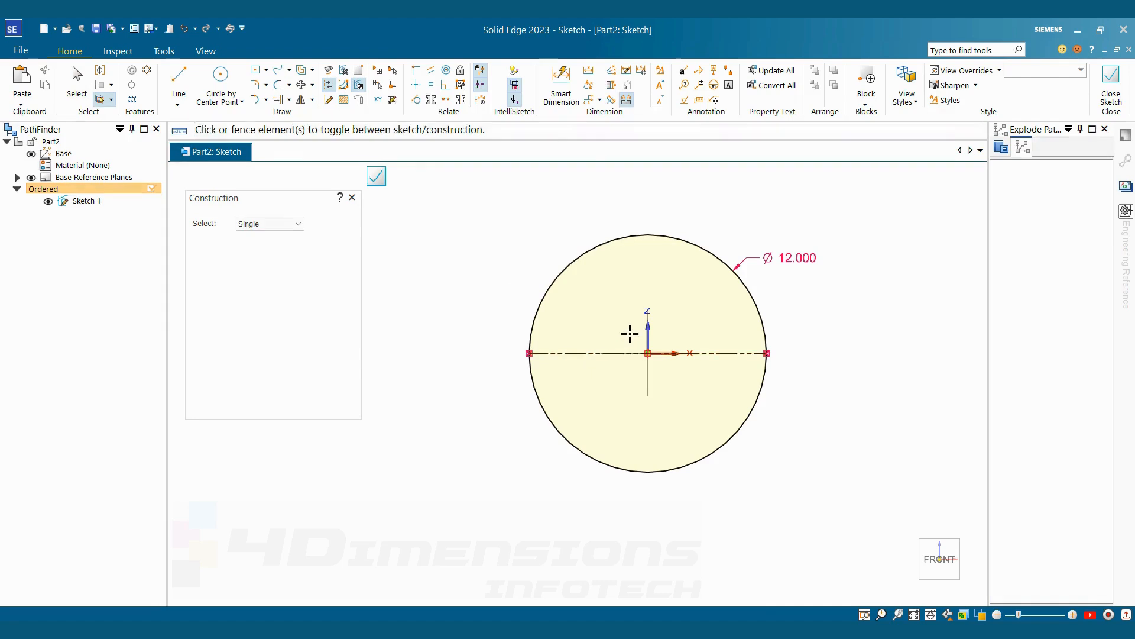
Trim away the lower half of the circle below the construction line.
left_click(283, 89)
left_click(590, 456)
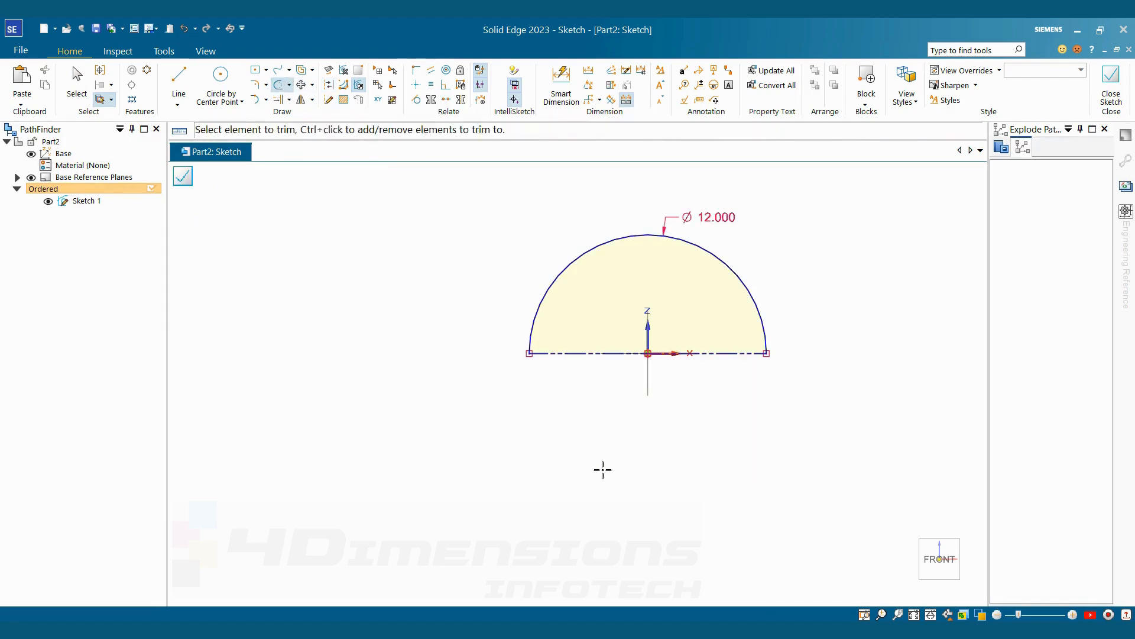
key("Escape")
Pull the arc's endpoint downward to test its freedom, and connect the construction line's midpoint to the sketch origin.
left_click(765, 333)
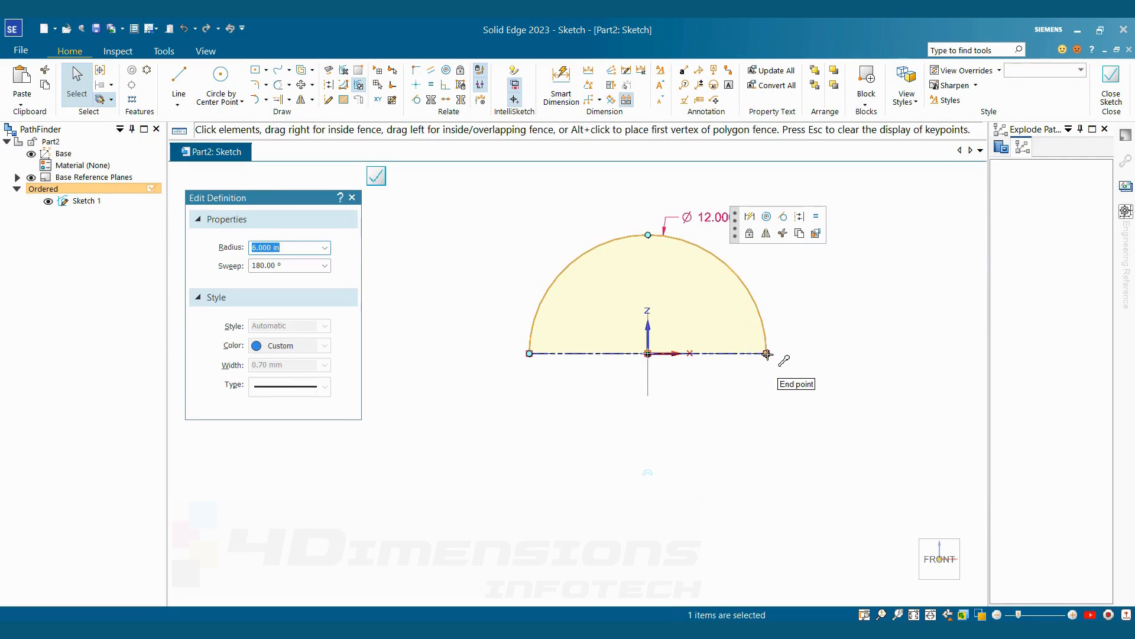
left_click_drag(767, 354, 762, 395)
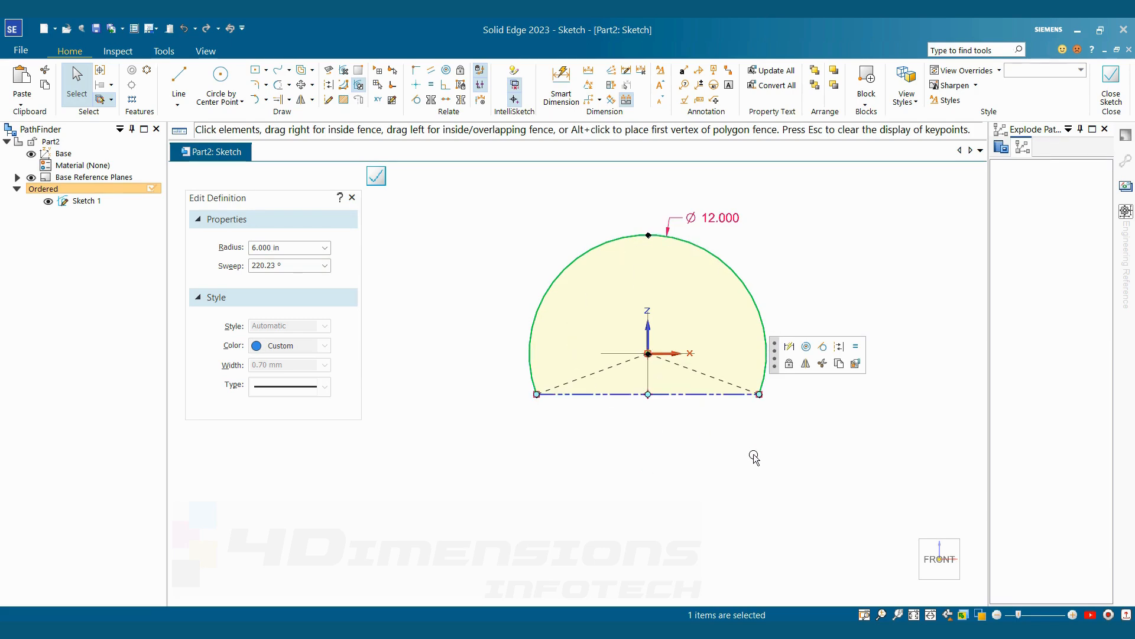
left_click(417, 73)
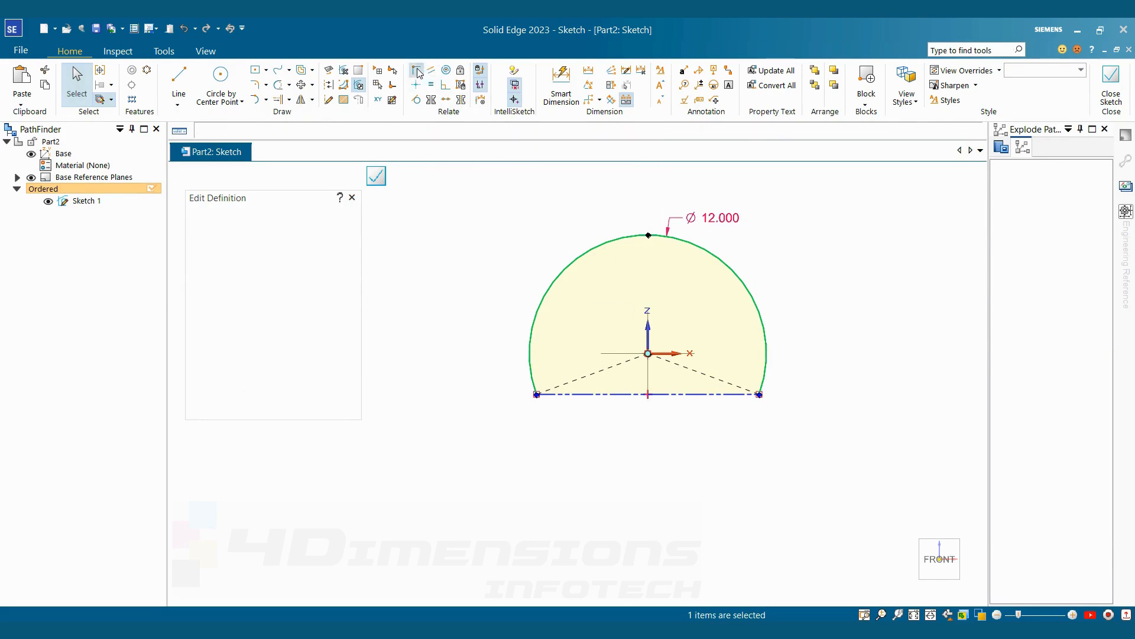
left_click(647, 394)
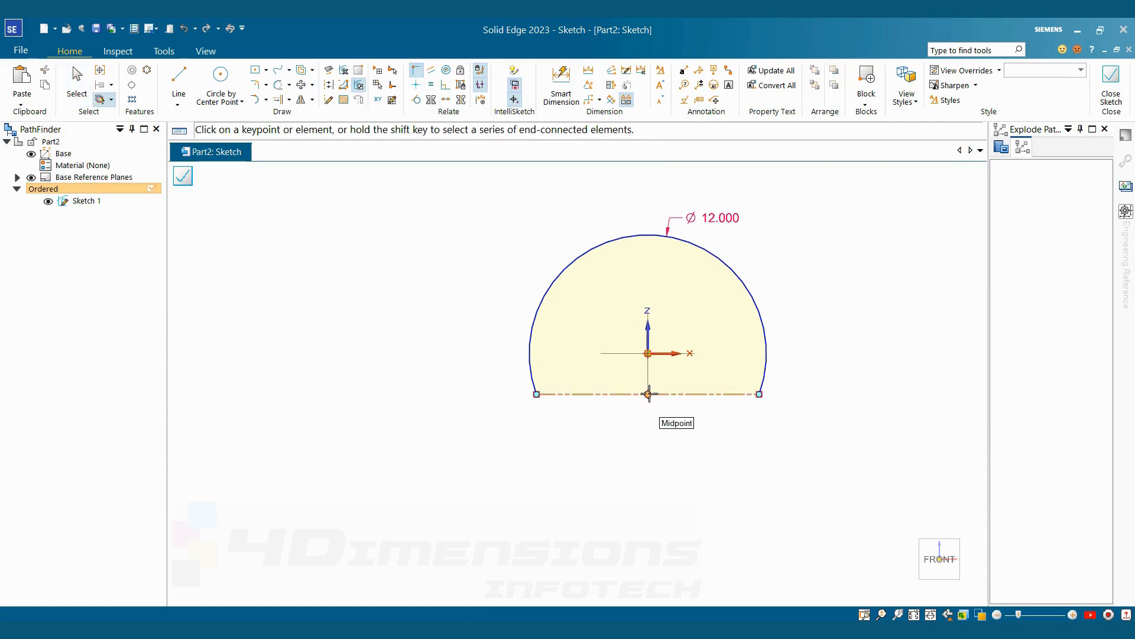
left_click(648, 354)
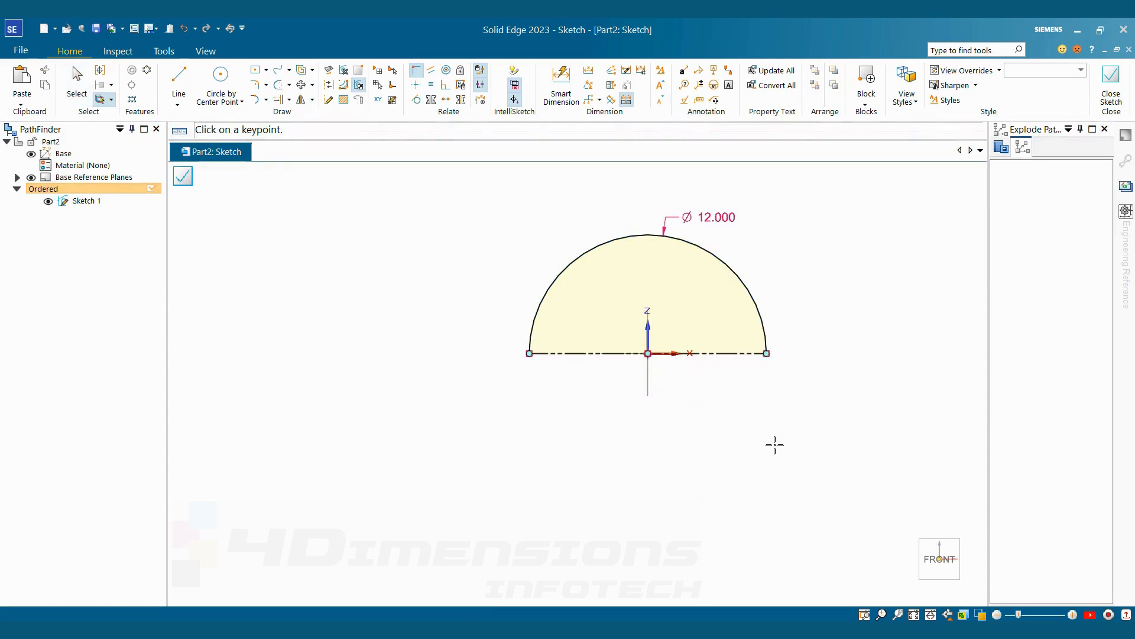
key("Escape")
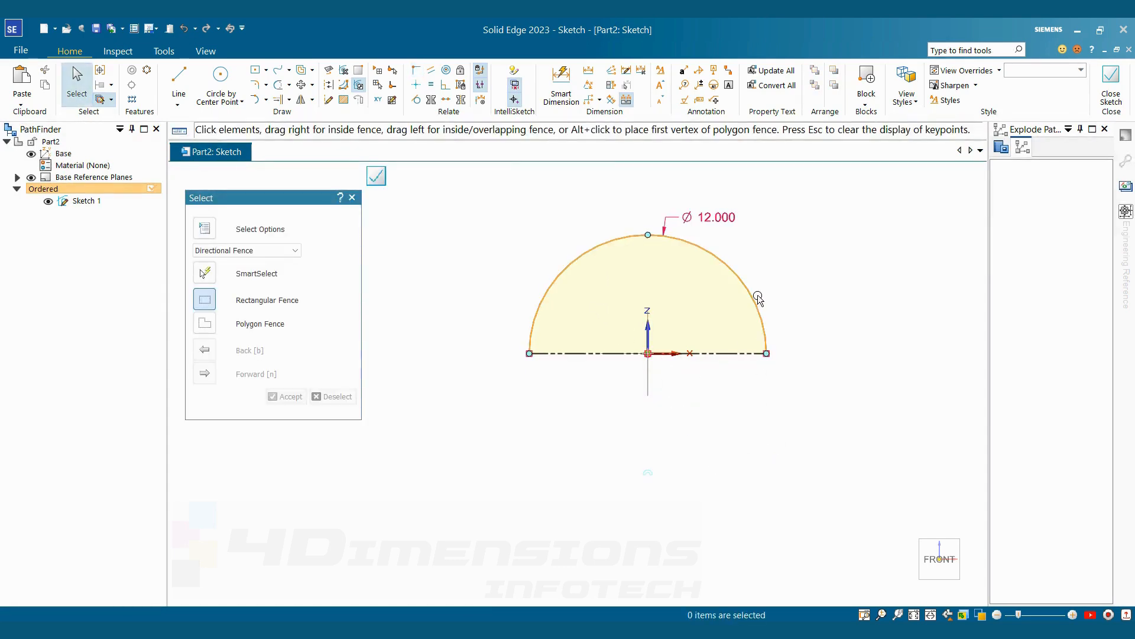
Consult the housing drawing and draw a short horizontal line outward from the arc's left endpoint.
key("alt+Tab")
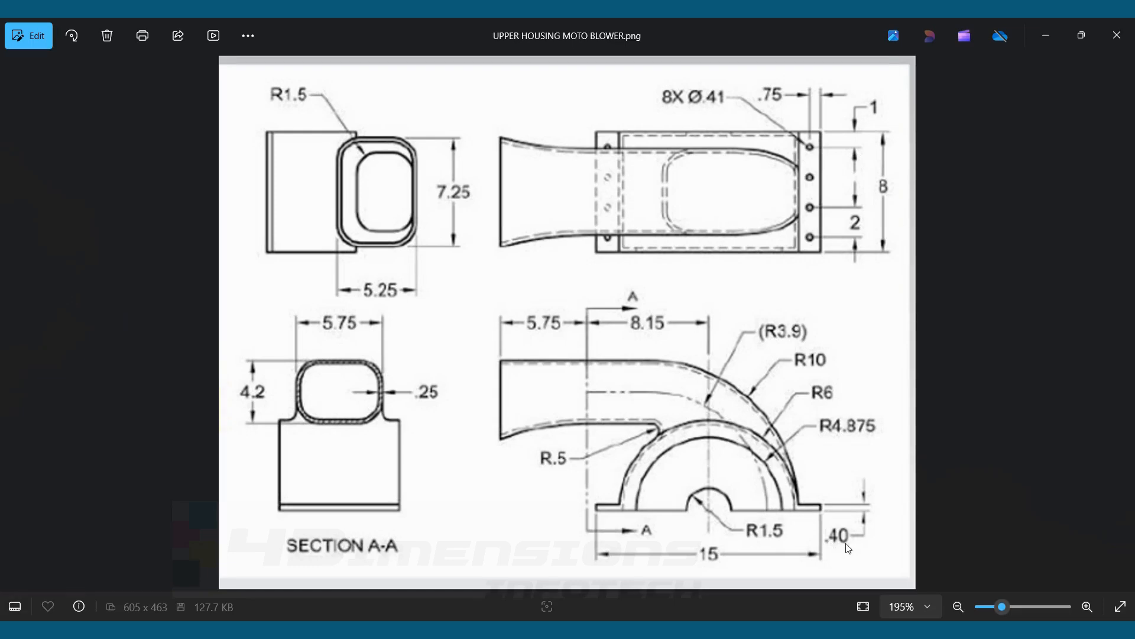
key("alt+Tab")
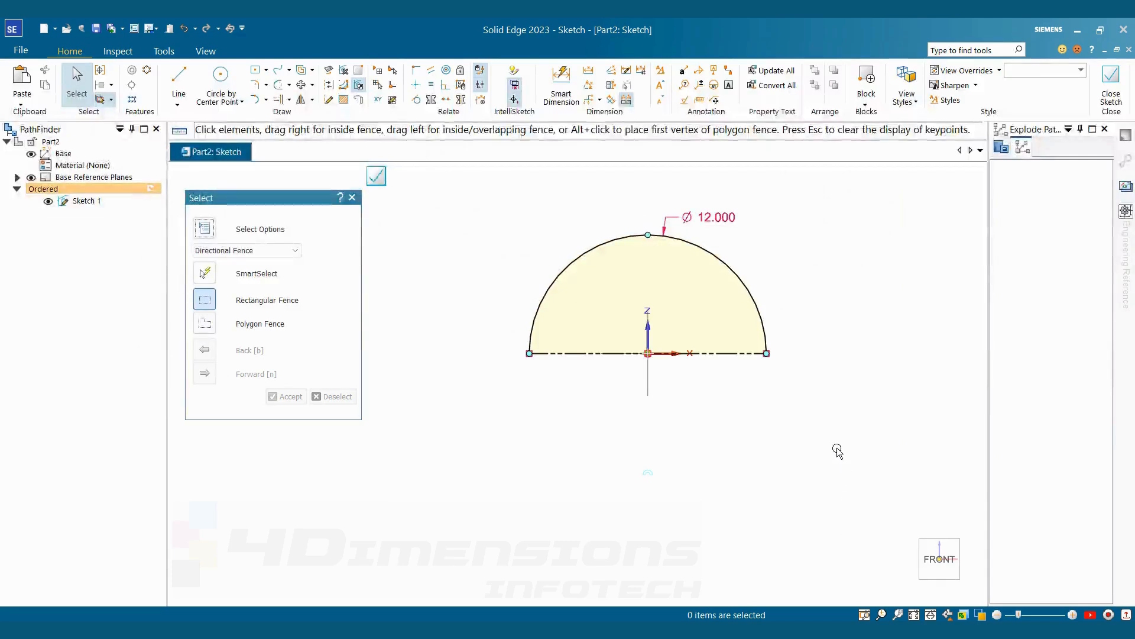
key("l")
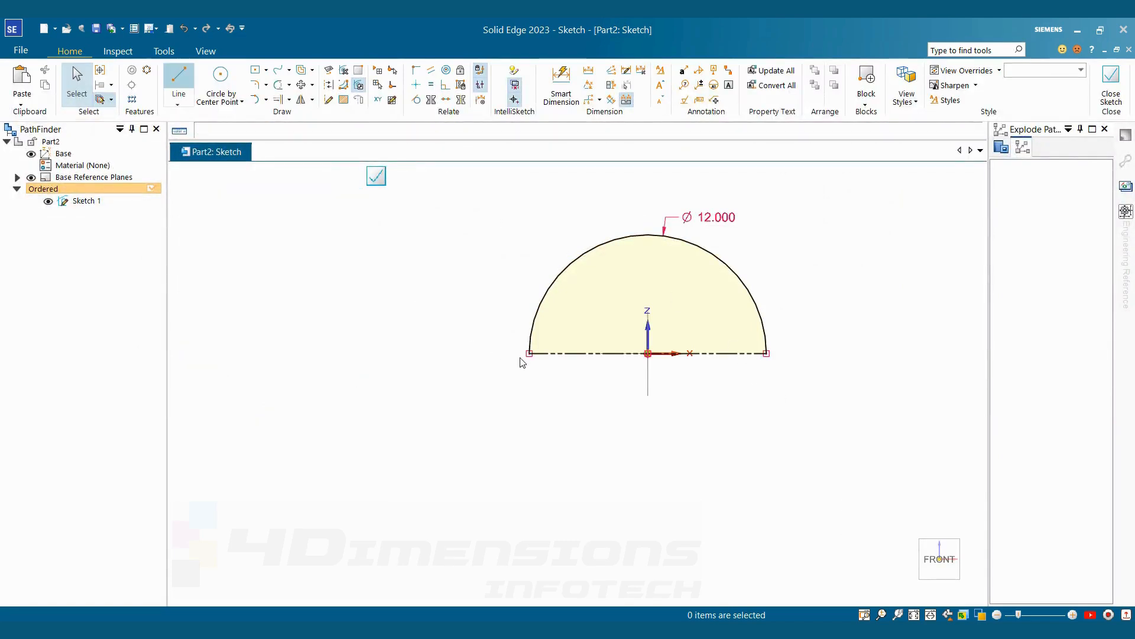
left_click(529, 353)
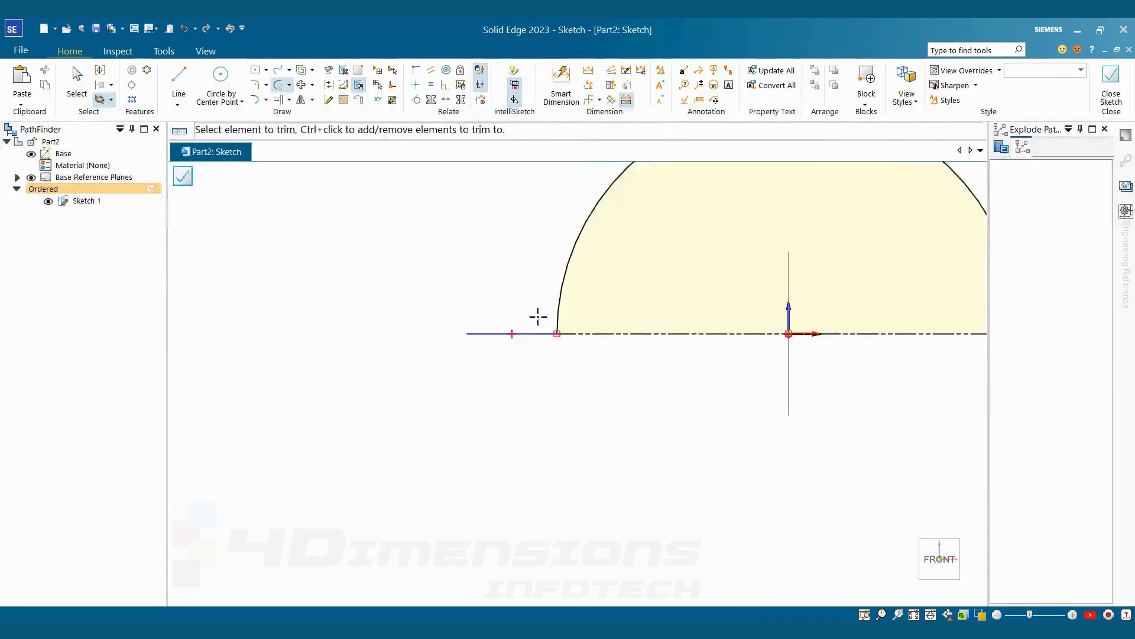
Check the base width on the reference drawing and dimension the short line's outer end 7.5 in horizontally from the sketch origin.
key("alt+Tab")
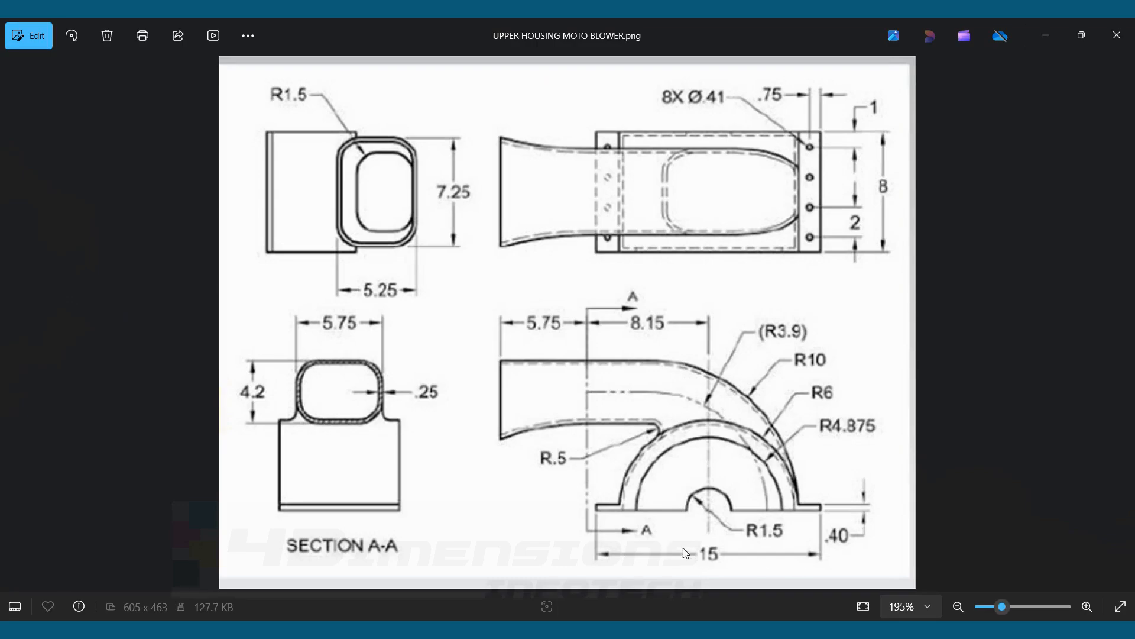
key("alt+Tab")
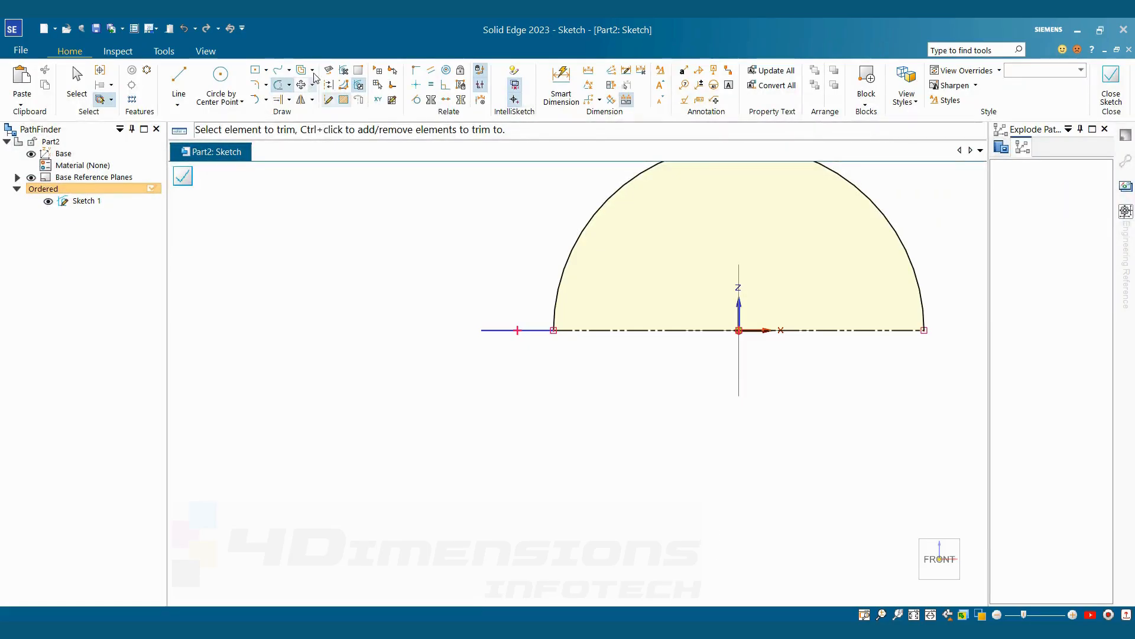
key("d")
left_click(738, 359)
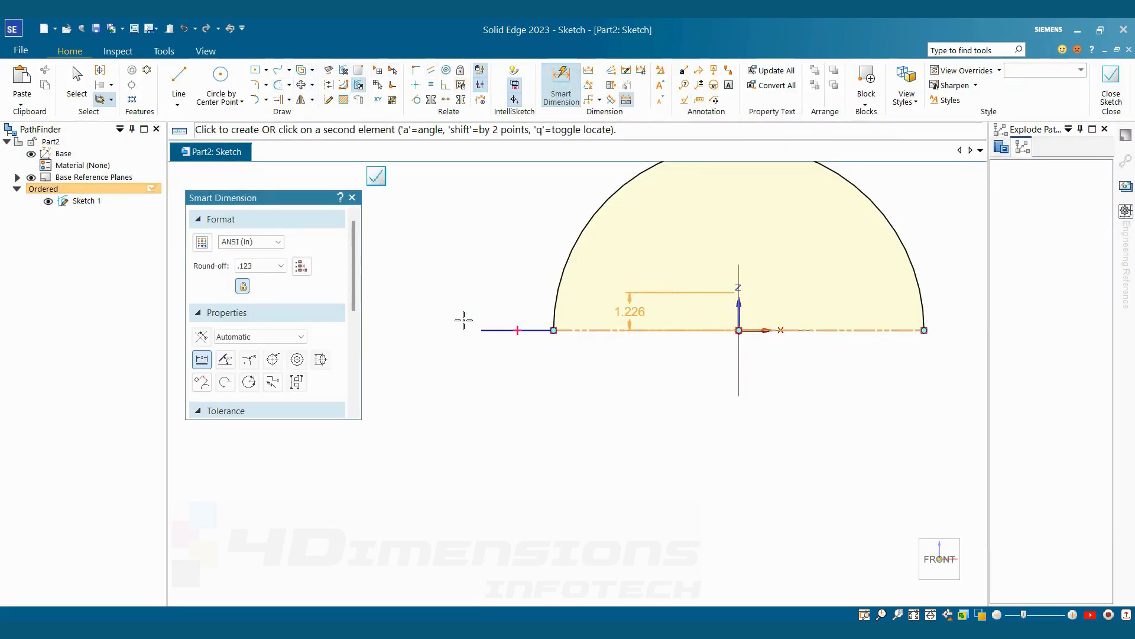
left_click(481, 330)
left_click(584, 439)
type("7")
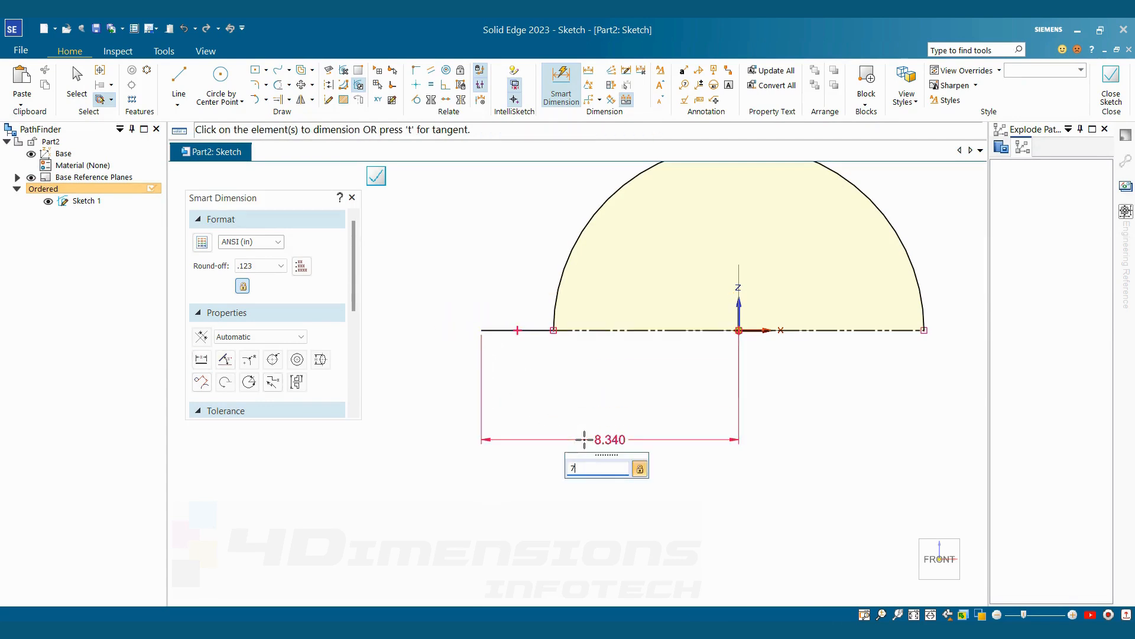
type(".5")
key("Return")
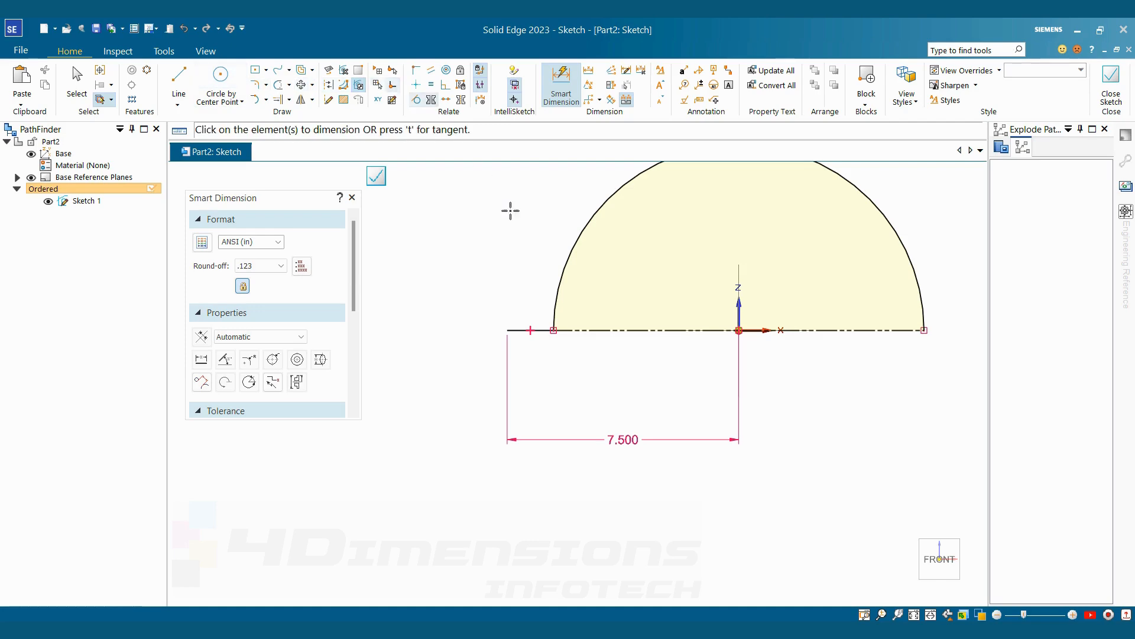
key("Escape")
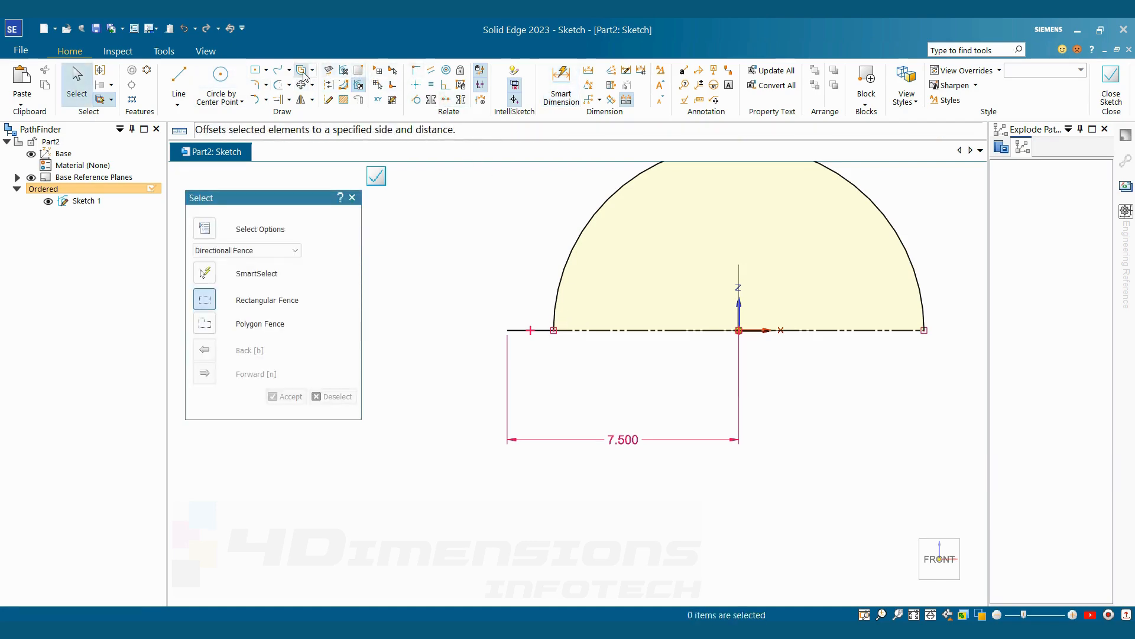
Offset the short horizontal line upward by 0.40 in, taking the flange thickness from the reference drawing.
left_click(301, 70)
key("alt+Tab")
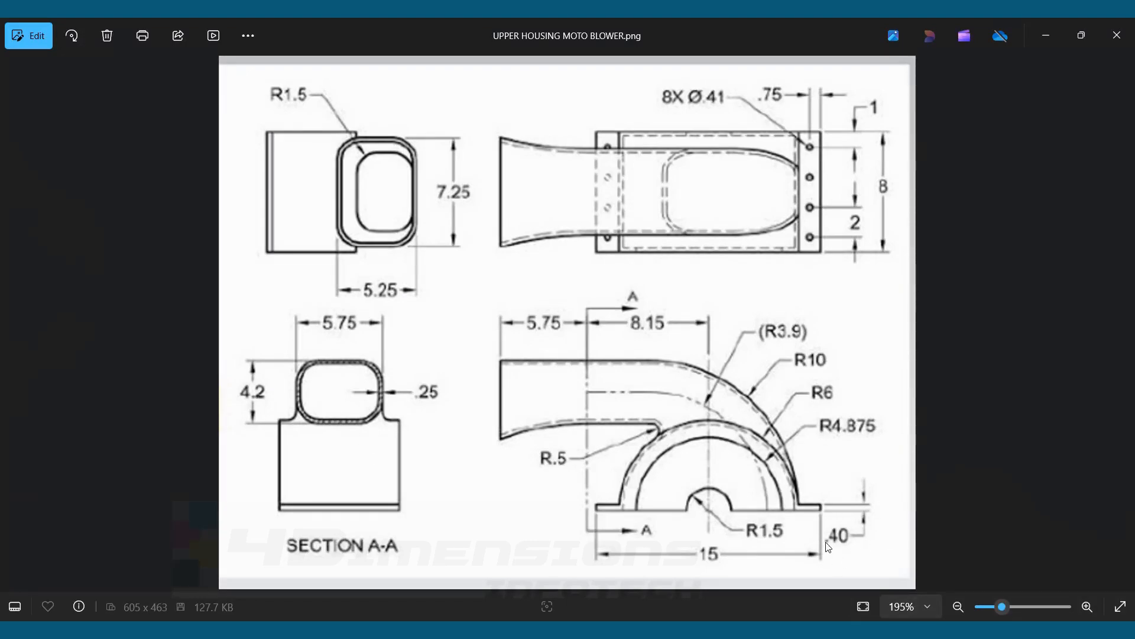
key("alt+Tab")
type("0.40")
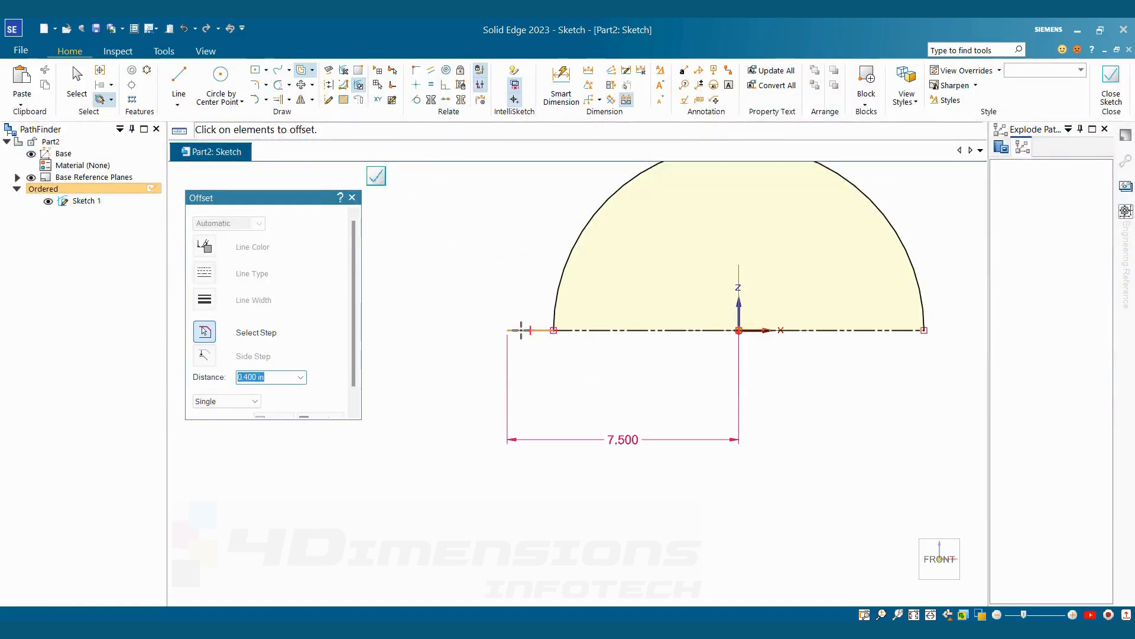
left_click(530, 330)
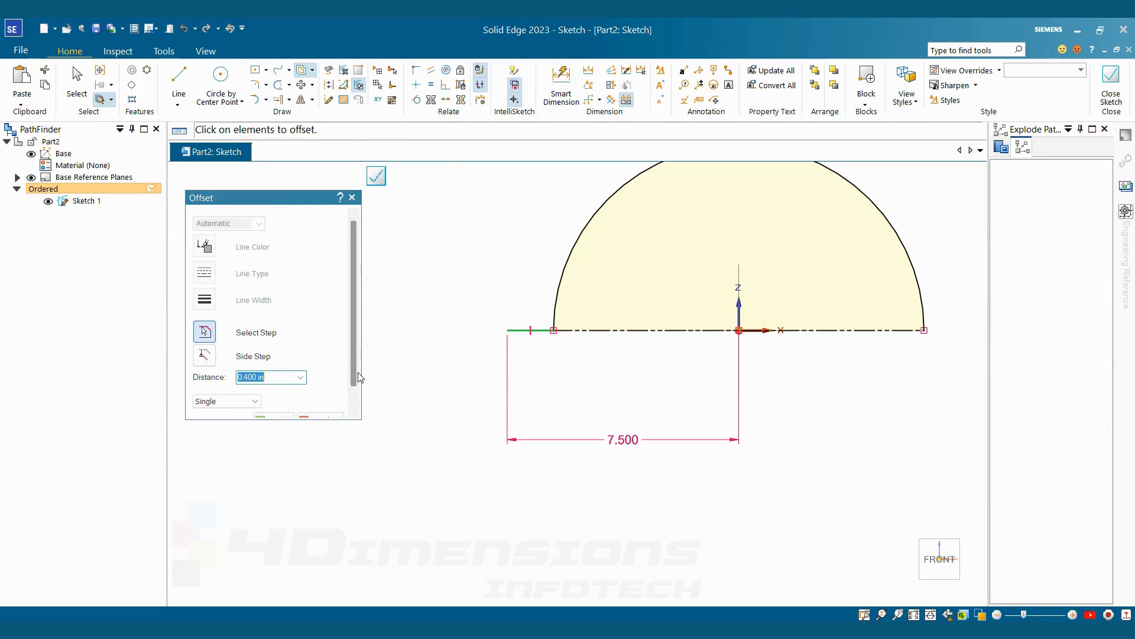
scroll(354, 378, "down", 1)
left_click(269, 398)
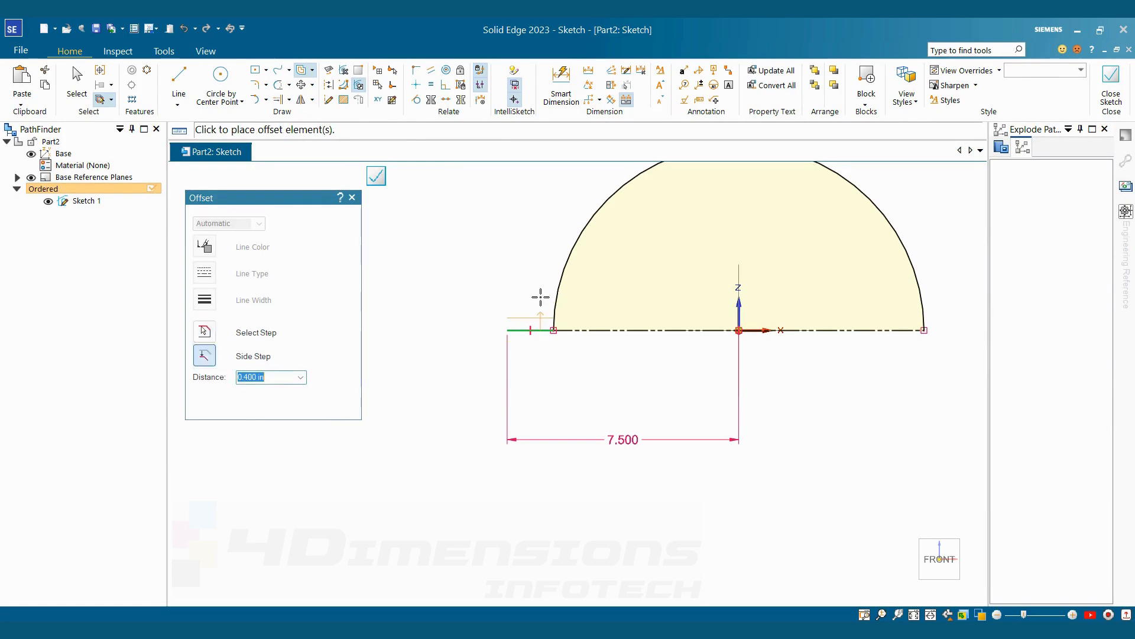
left_click(541, 298)
key("Escape")
Extend the offset flange line inward until it meets the arc.
scroll(551, 320, "up", 3)
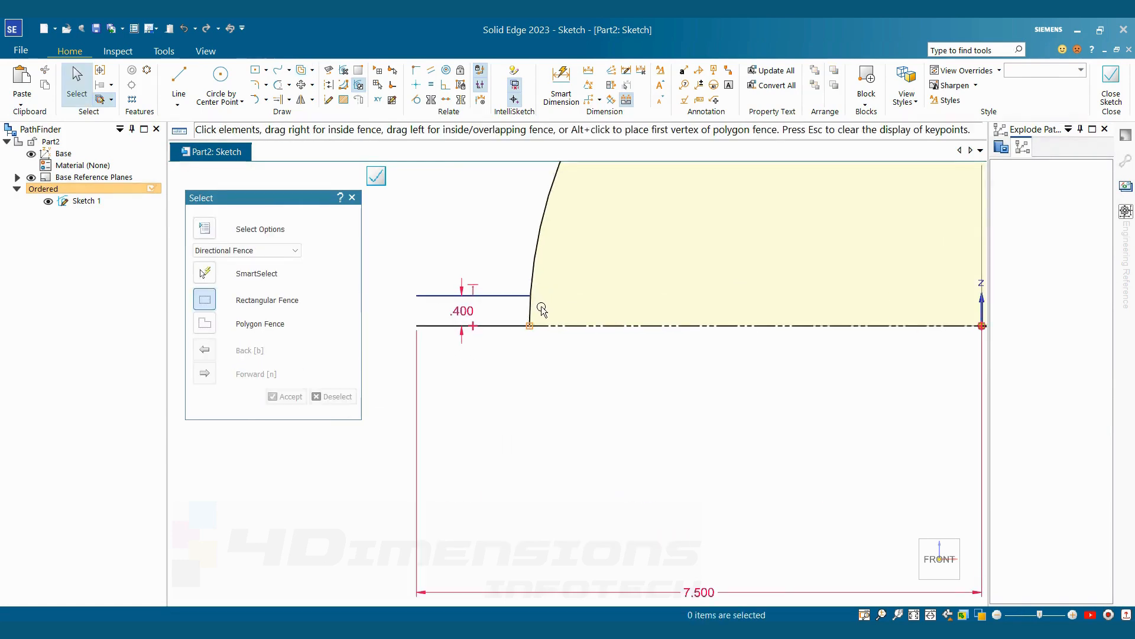
scroll(542, 308, "up", 3)
scroll(519, 289, "up", 2)
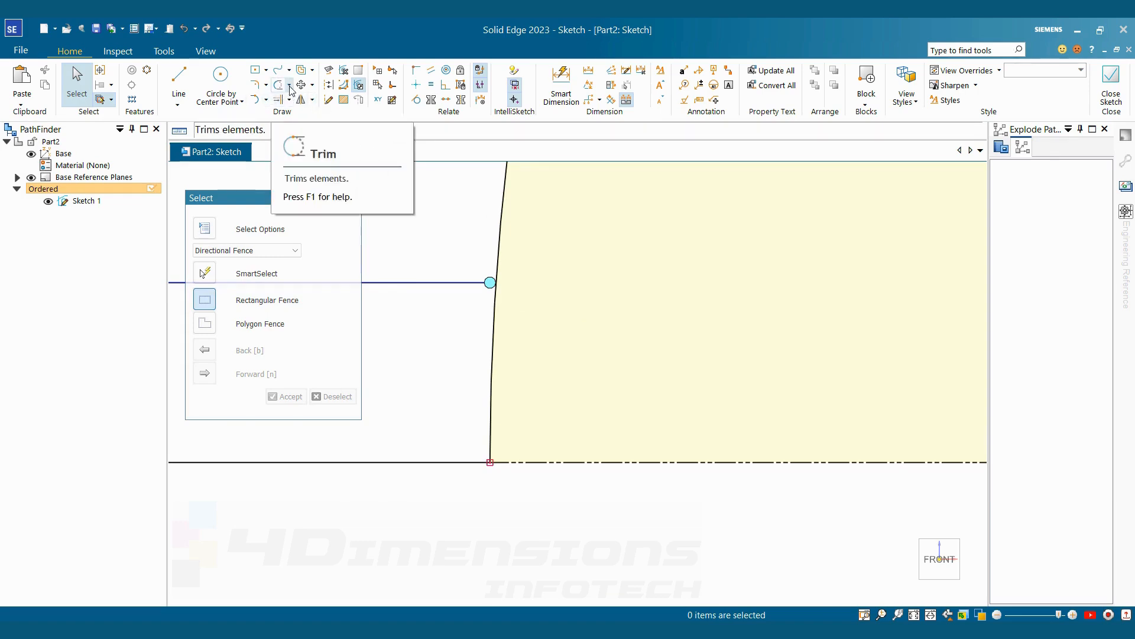
key("Escape")
left_click(278, 99)
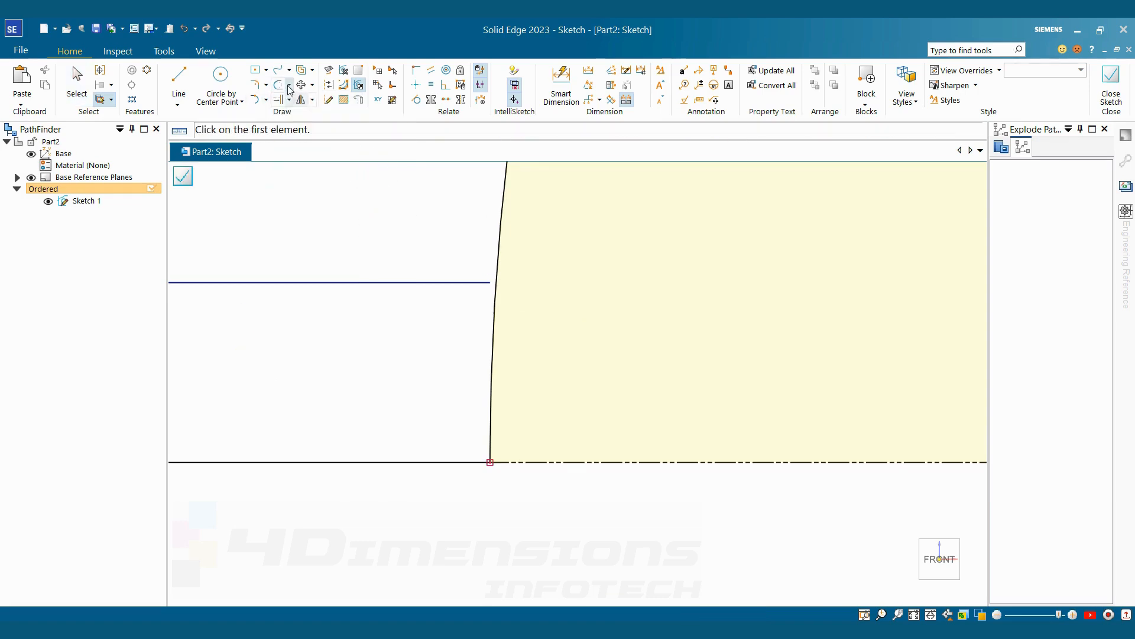
left_click(309, 117)
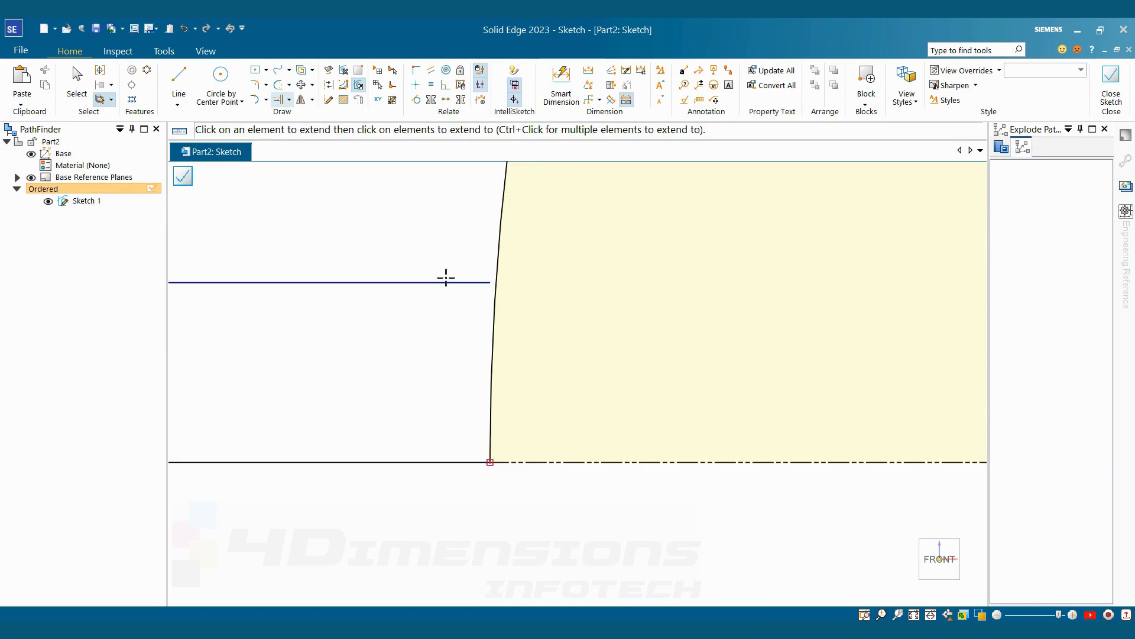
left_click(453, 282)
scroll(450, 353, "down", 3)
scroll(375, 368, "up", 2)
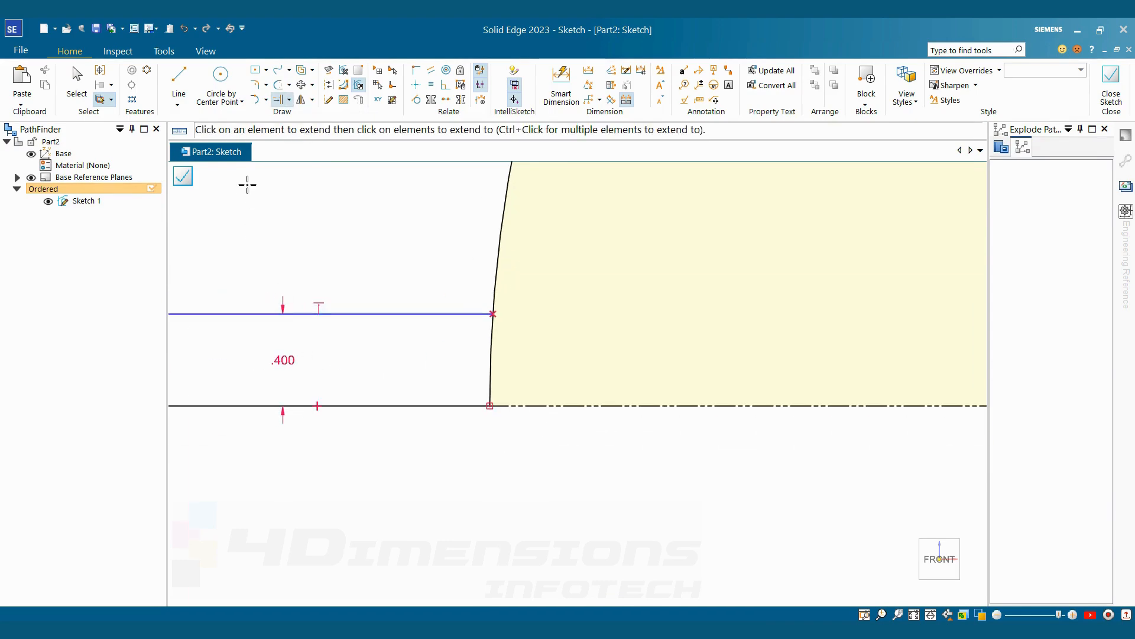
Close the flange's outer end with a vertical line joining the two horizontal lines.
left_click(179, 77)
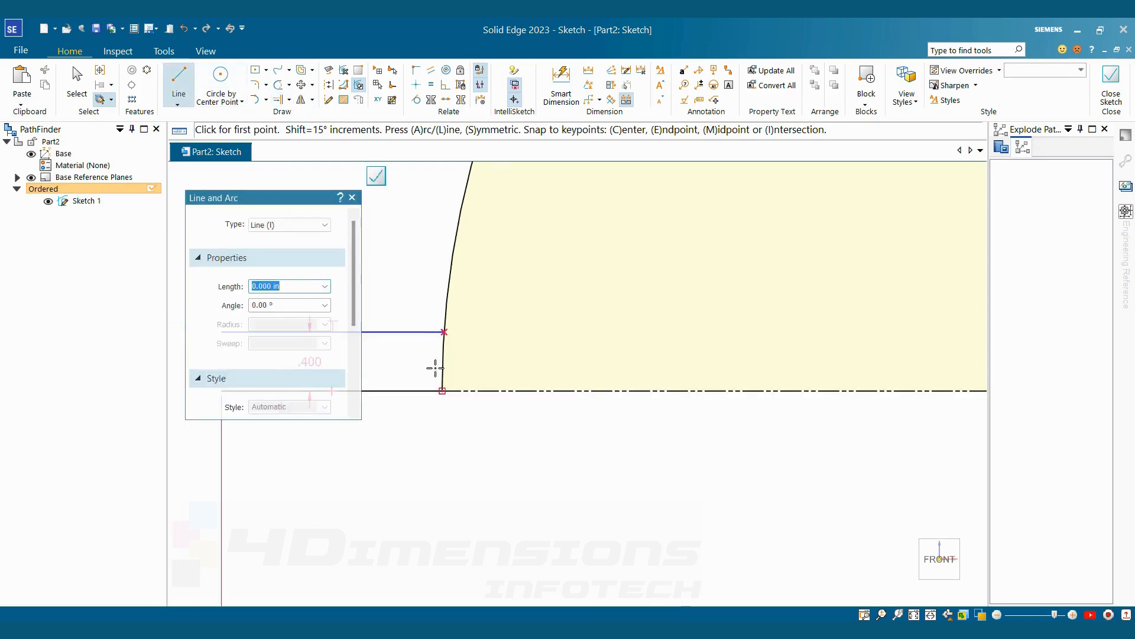
scroll(436, 373, "down", 4)
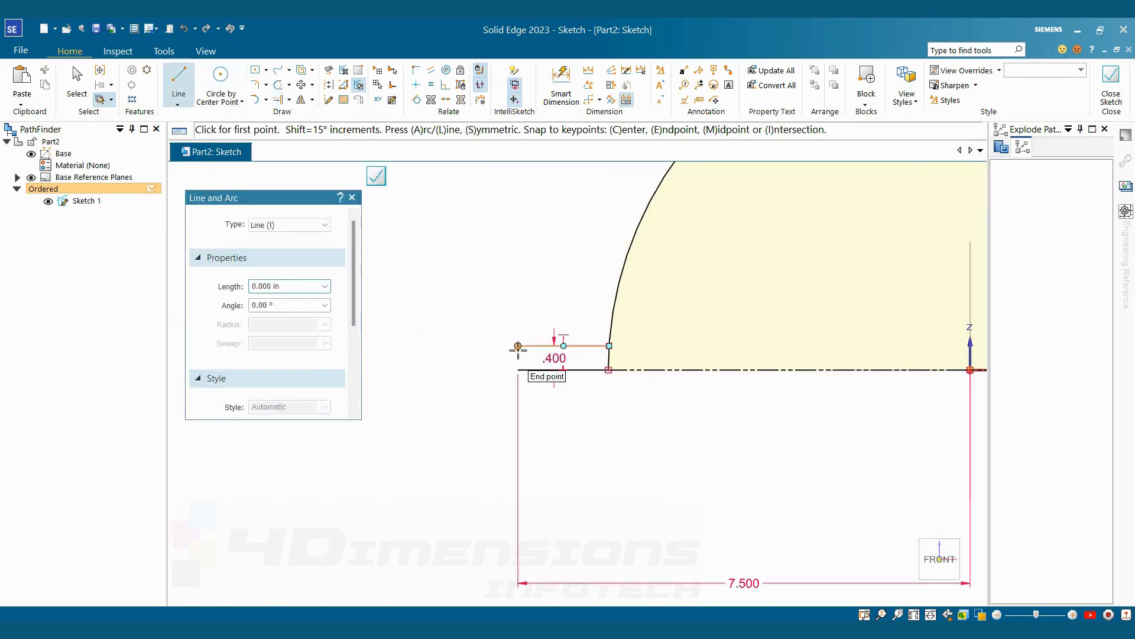
left_click(518, 370)
left_click(518, 370)
key("Escape")
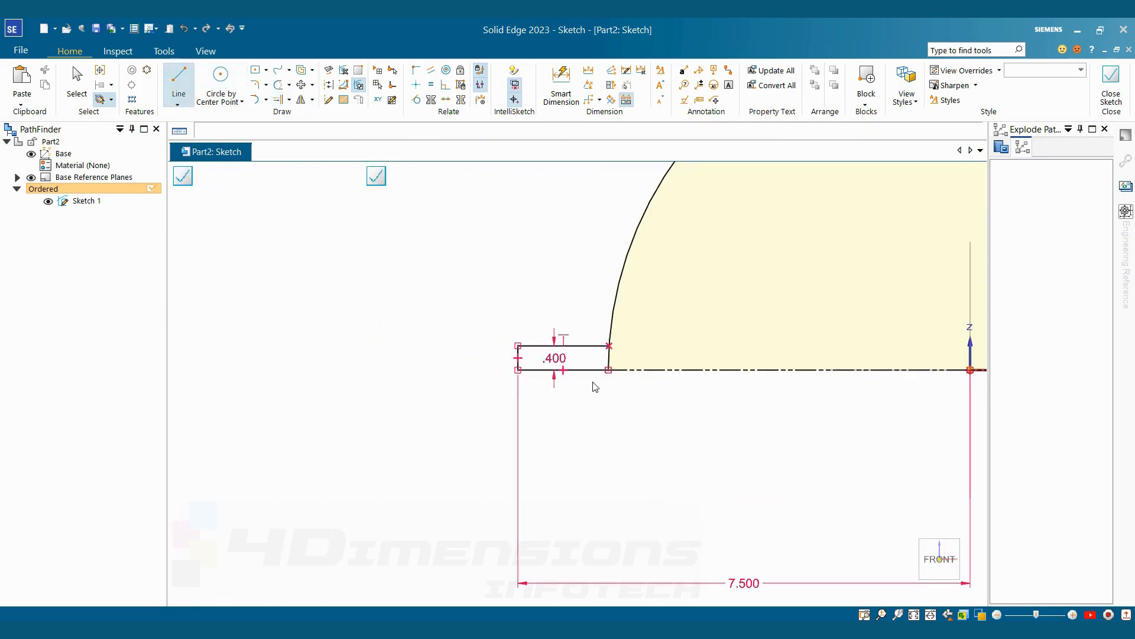
Trim away the short arc segment between the two flange lines and pull the profile to test its freedom.
scroll(615, 362, "up", 4)
scroll(593, 353, "up", 2)
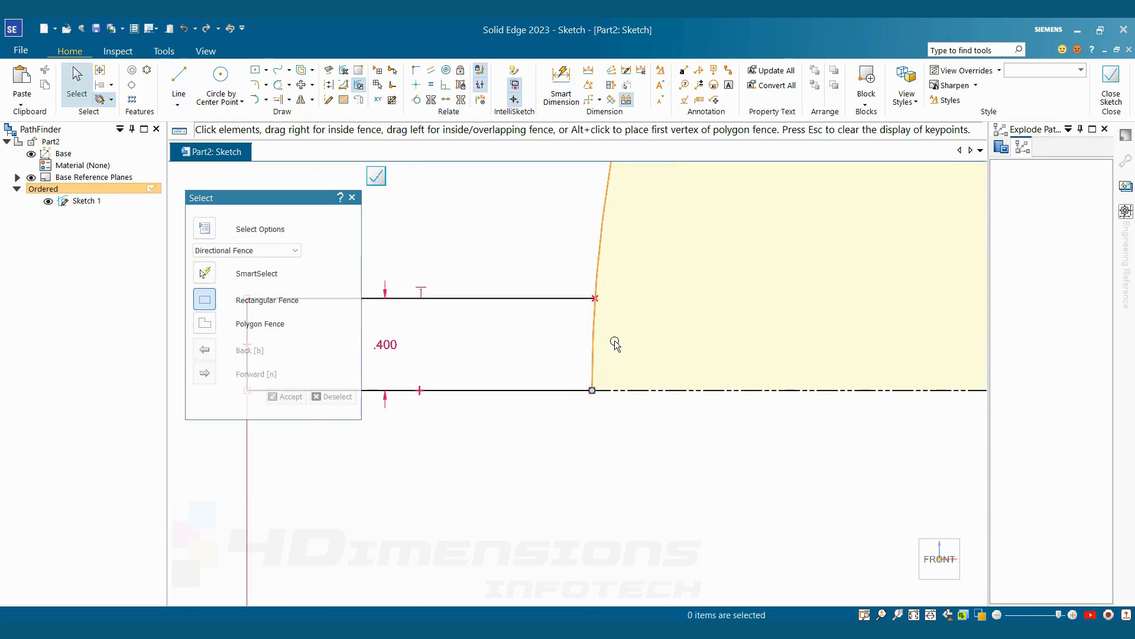
left_click_drag(626, 324, 574, 346)
key("Escape")
scroll(557, 357, "down", 6)
left_click(774, 290)
scroll(675, 372, "up", 1)
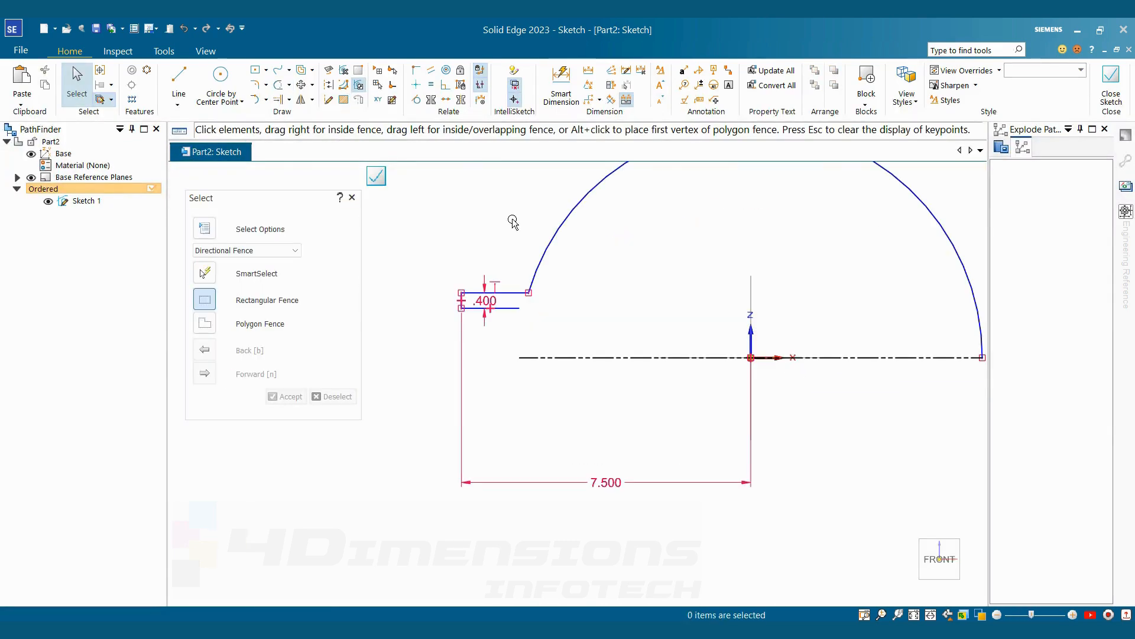
Make the flange's lower line collinear with the horizontal construction line.
left_click(445, 101)
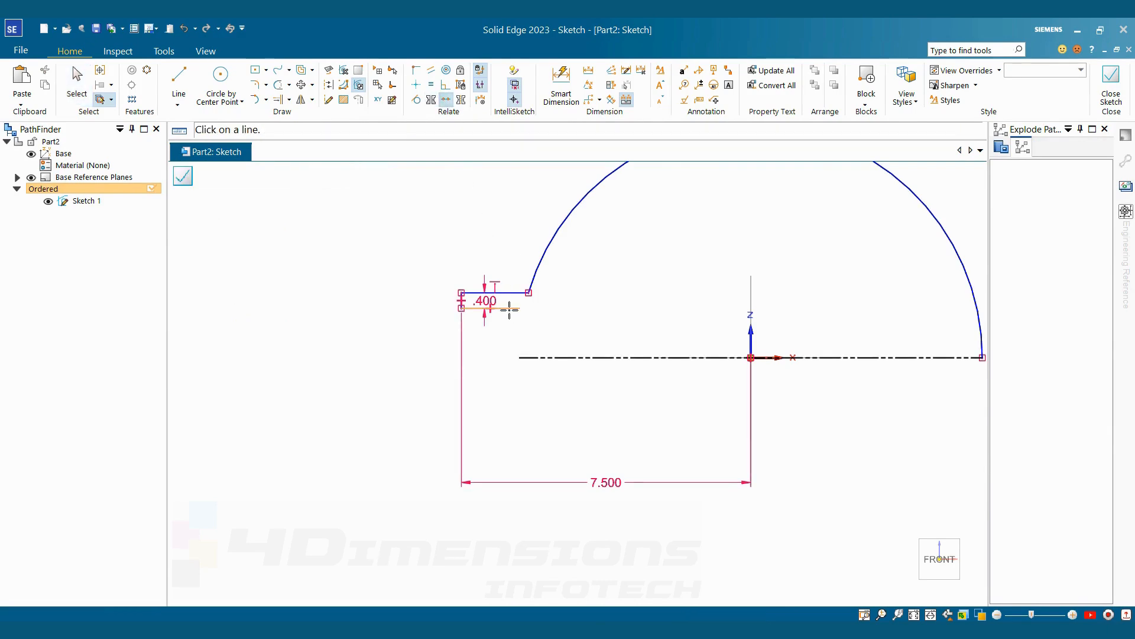
left_click(509, 307)
left_click(537, 357)
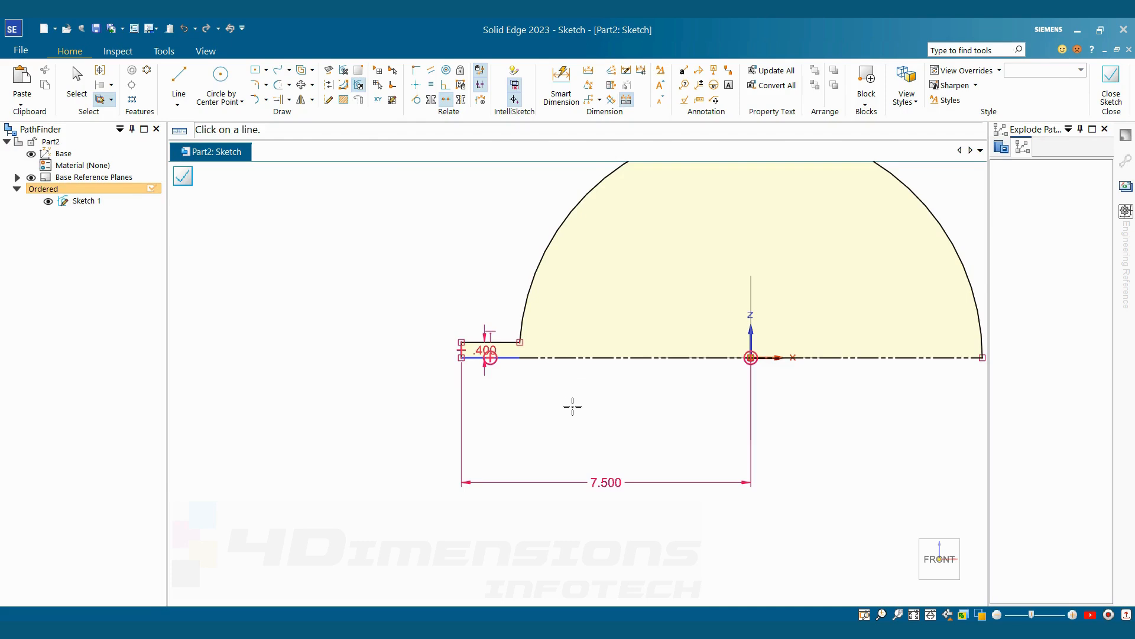
scroll(571, 406, "up", 1)
key("Escape")
Test the freedom of the flange's lower line and connect its inner endpoint to the end of the construction line.
left_click(510, 345)
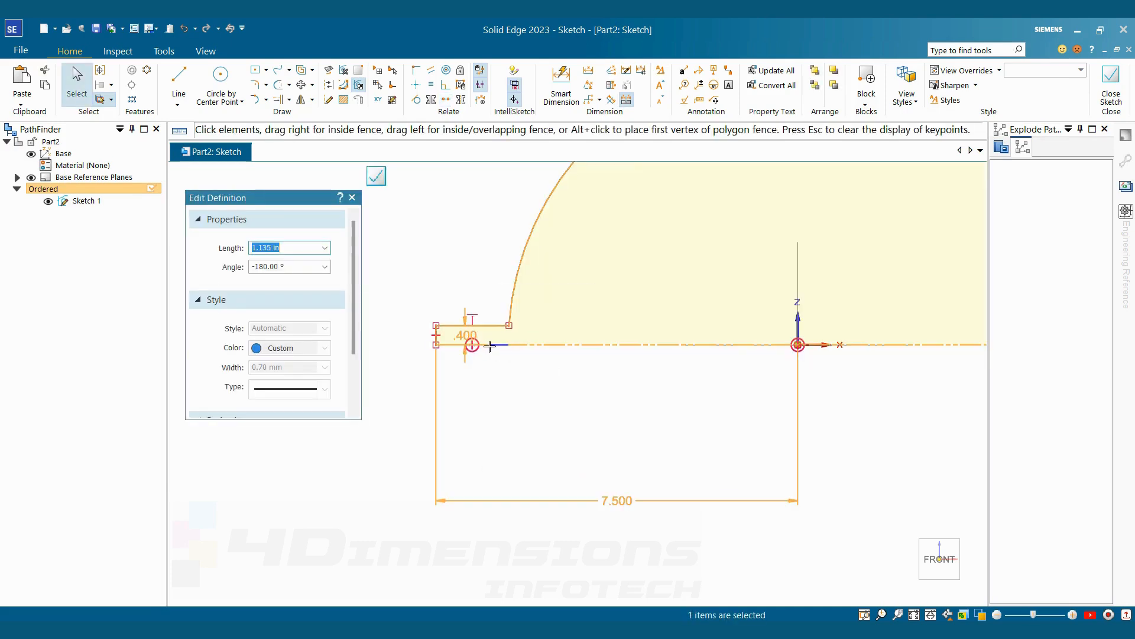
scroll(537, 392, "up", 2)
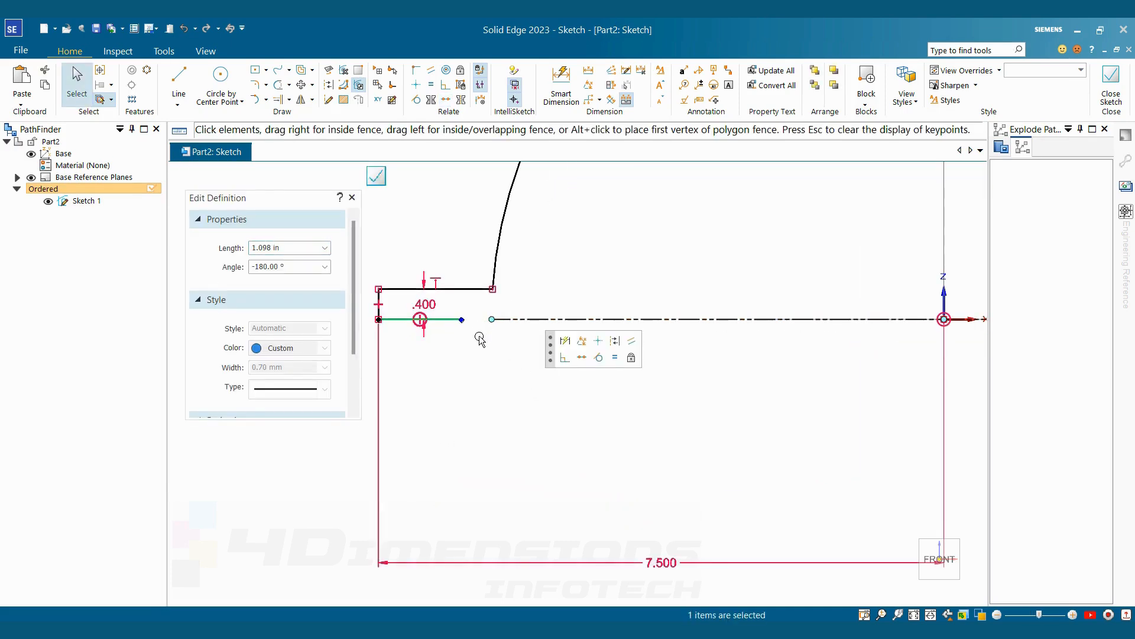
left_click(416, 70)
key("Escape")
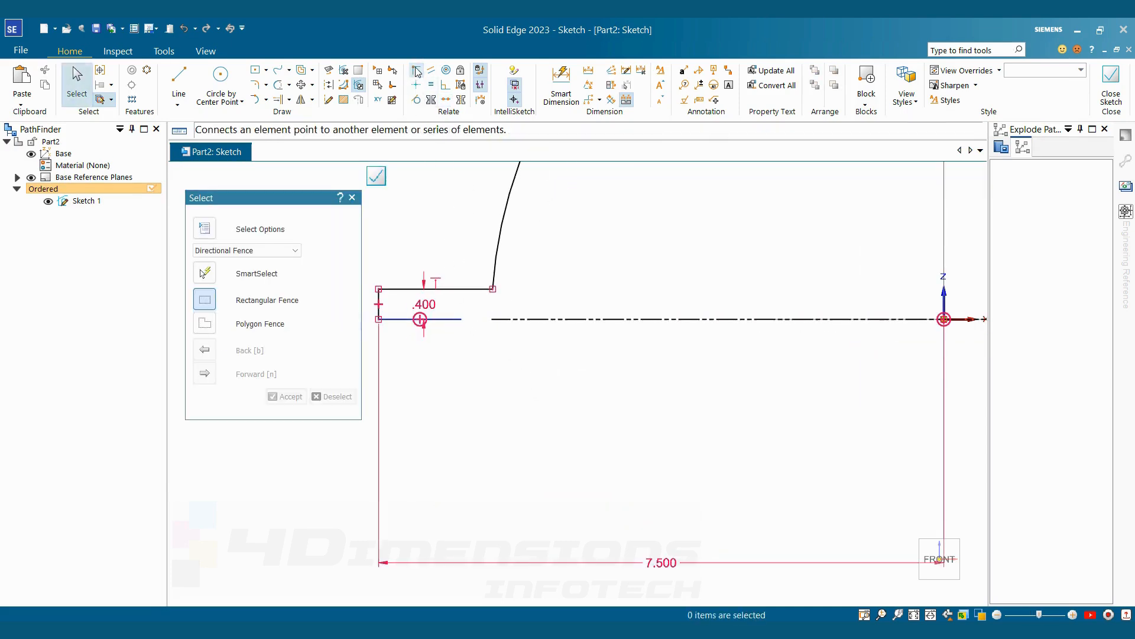
left_click(416, 71)
left_click(461, 320)
left_click(487, 317)
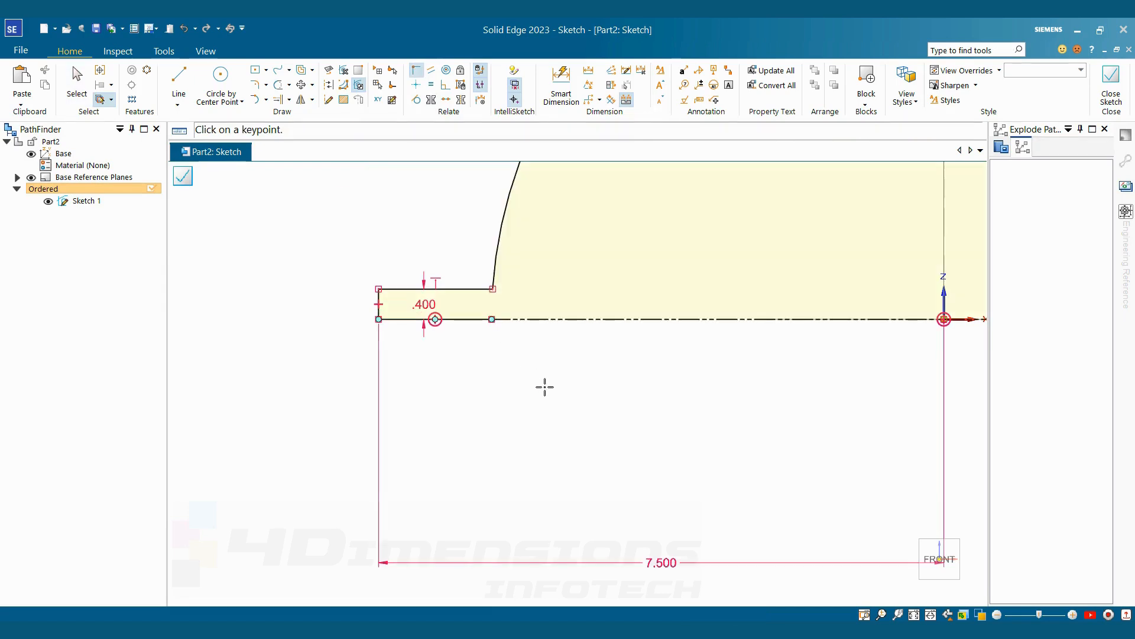
key("Escape")
scroll(545, 394, "down", 5)
scroll(680, 377, "up", 2)
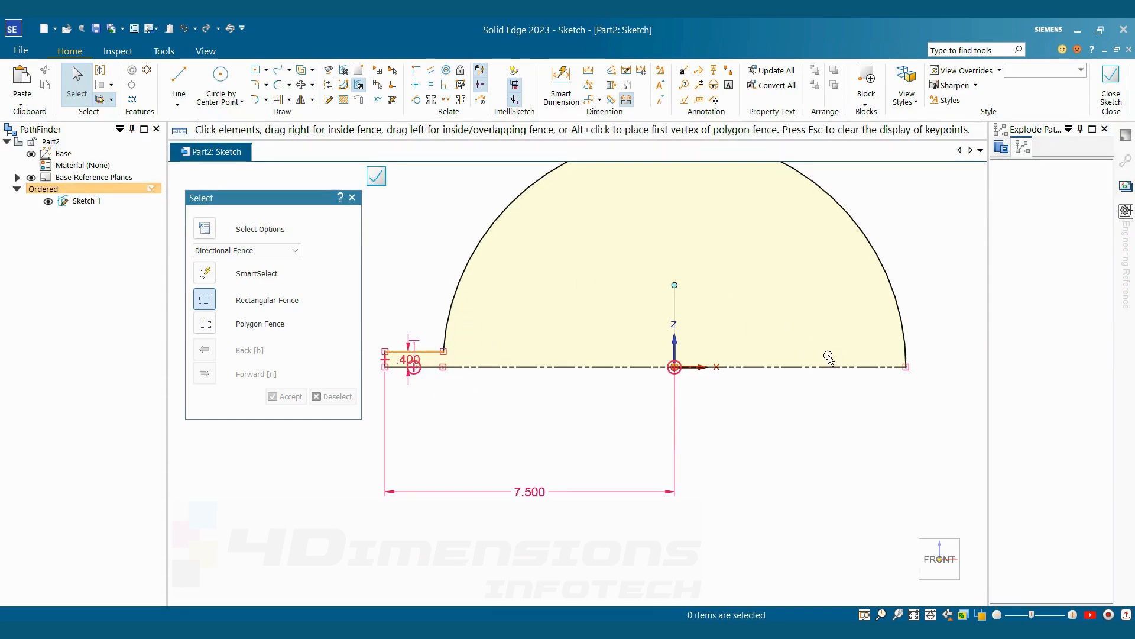
scroll(699, 359, "down", 3)
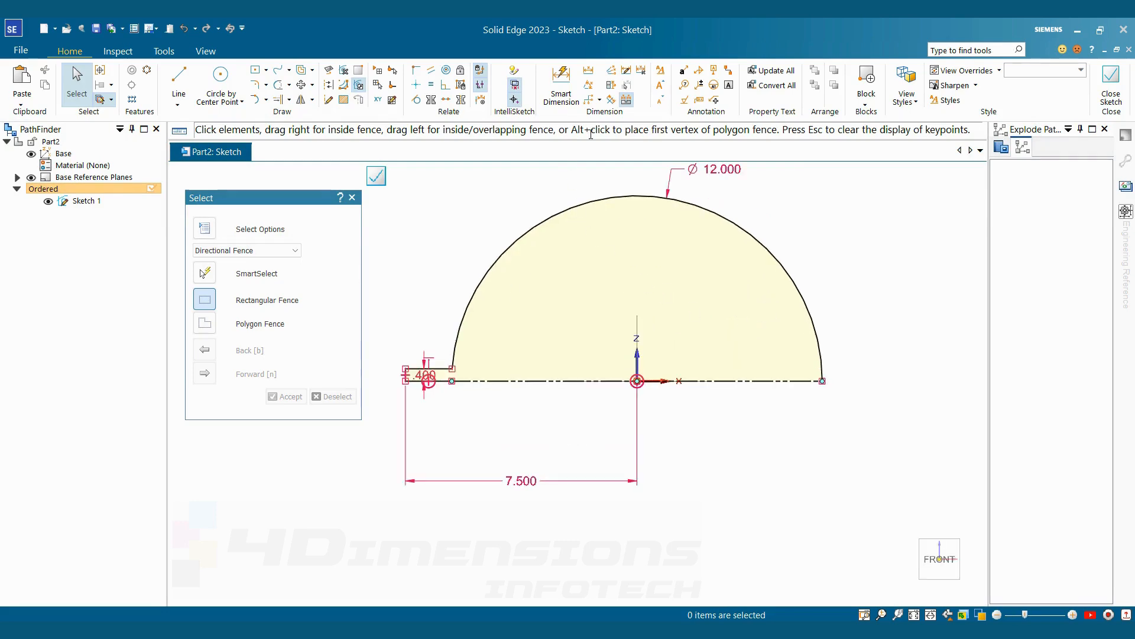
scroll(425, 382, "up", 3)
scroll(425, 382, "up", 2)
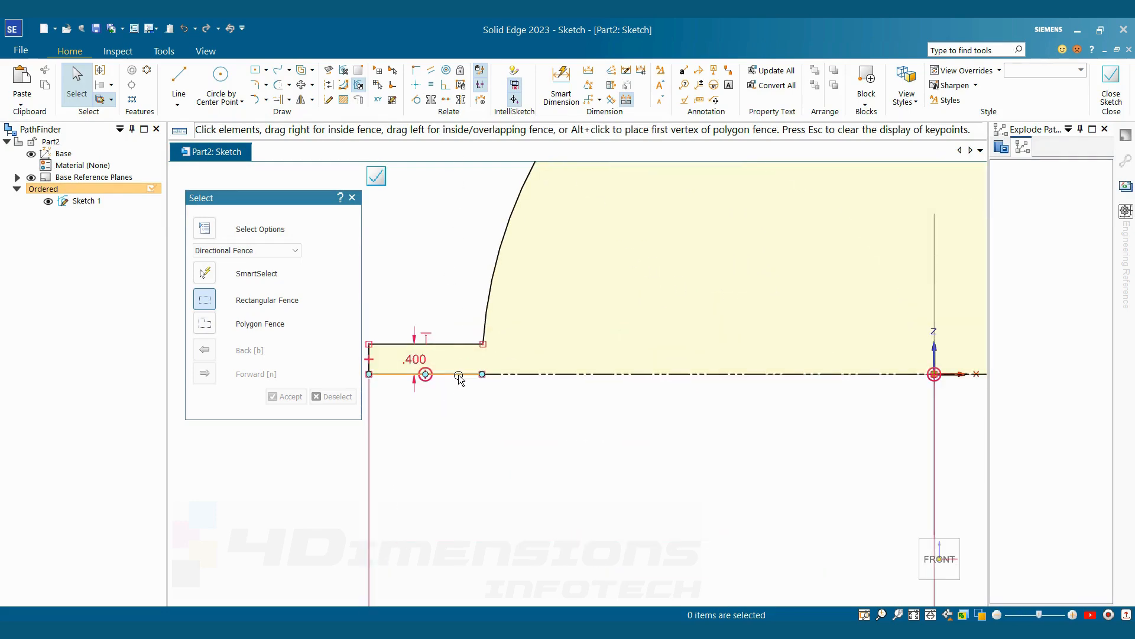
left_click(460, 373)
left_click(448, 344)
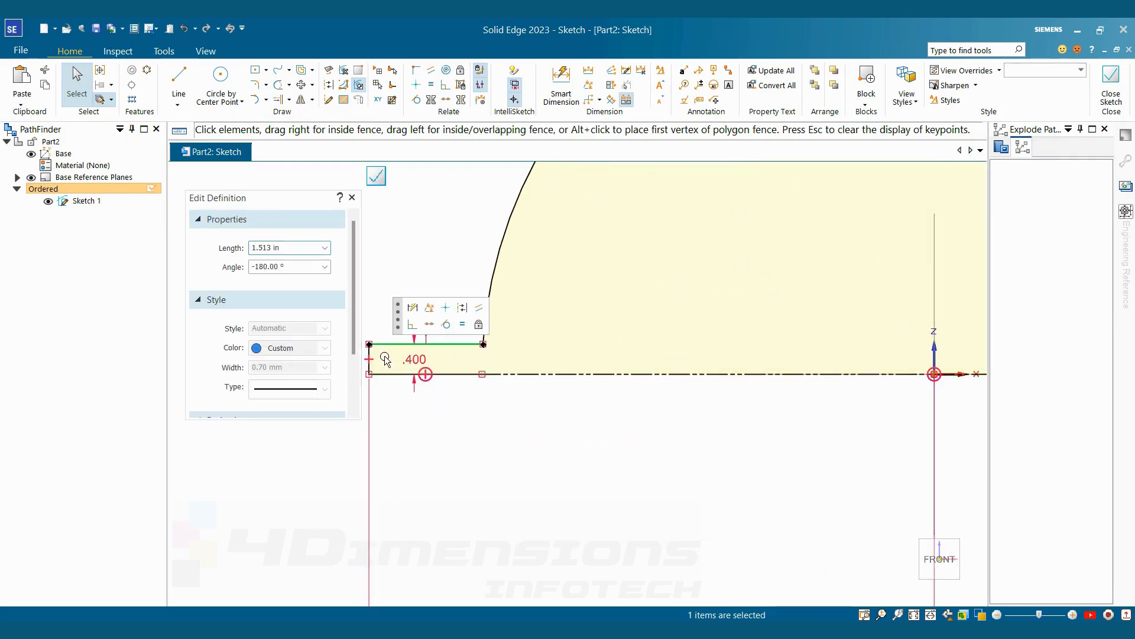
scroll(376, 355, "up", 4)
key("Escape")
Mirror a copy of the flange's upper and lower lines about the vertical axis through the origin.
scroll(376, 355, "down", 1)
middle_click_drag(376, 355, 485, 320, "shift")
left_click(513, 299)
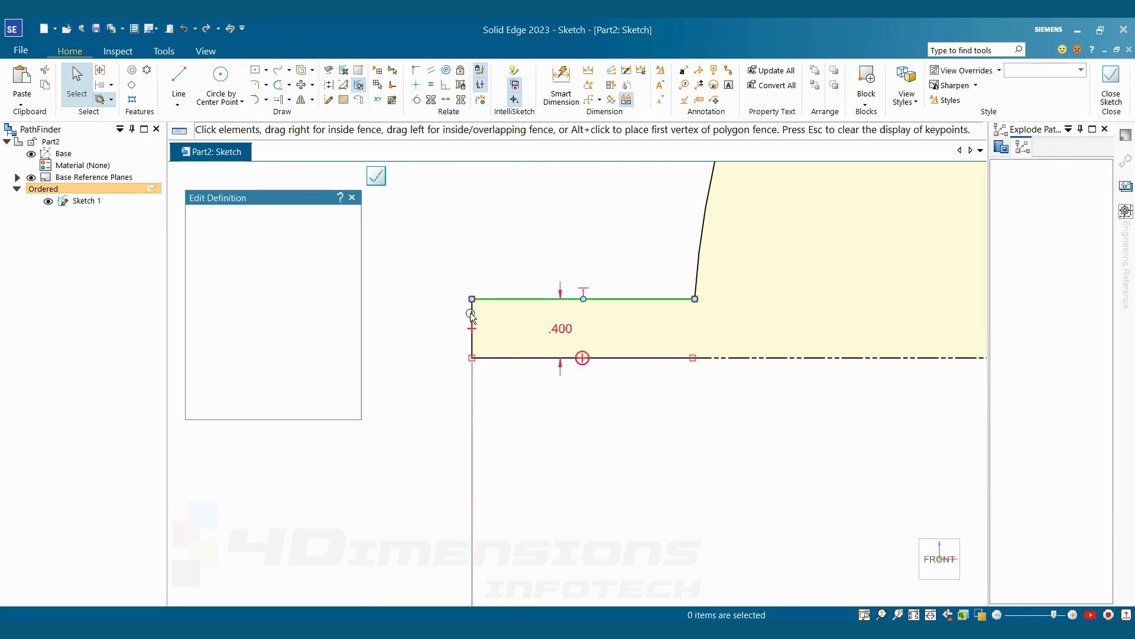
left_click(471, 311, "ctrl")
left_click(495, 357, "ctrl")
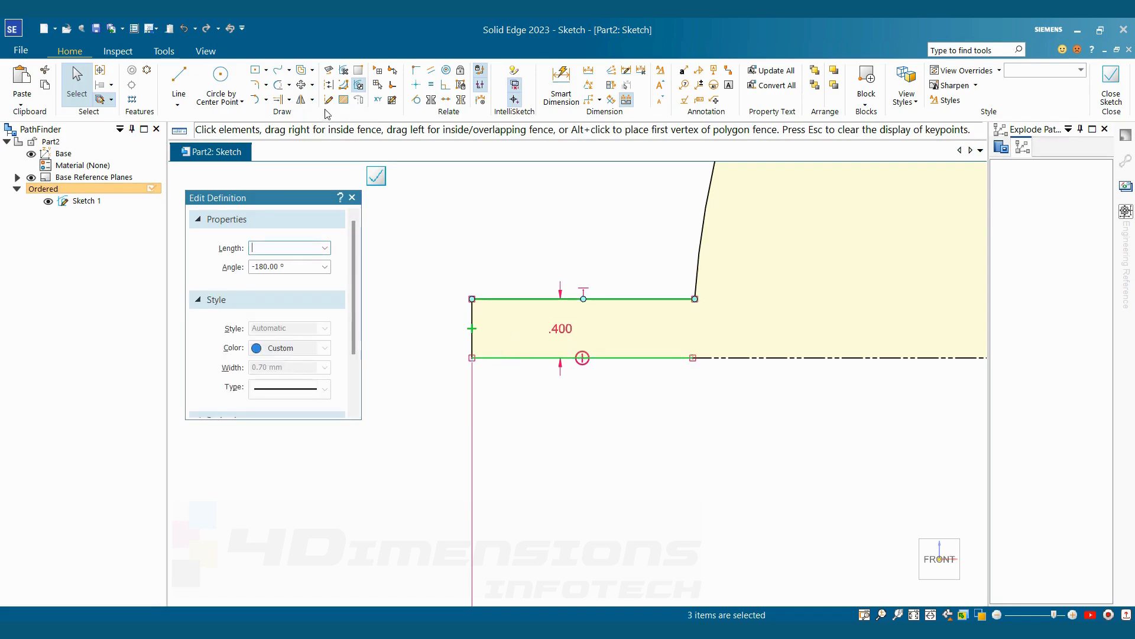
left_click(301, 99)
scroll(604, 397, "down", 3)
scroll(706, 456, "down", 4)
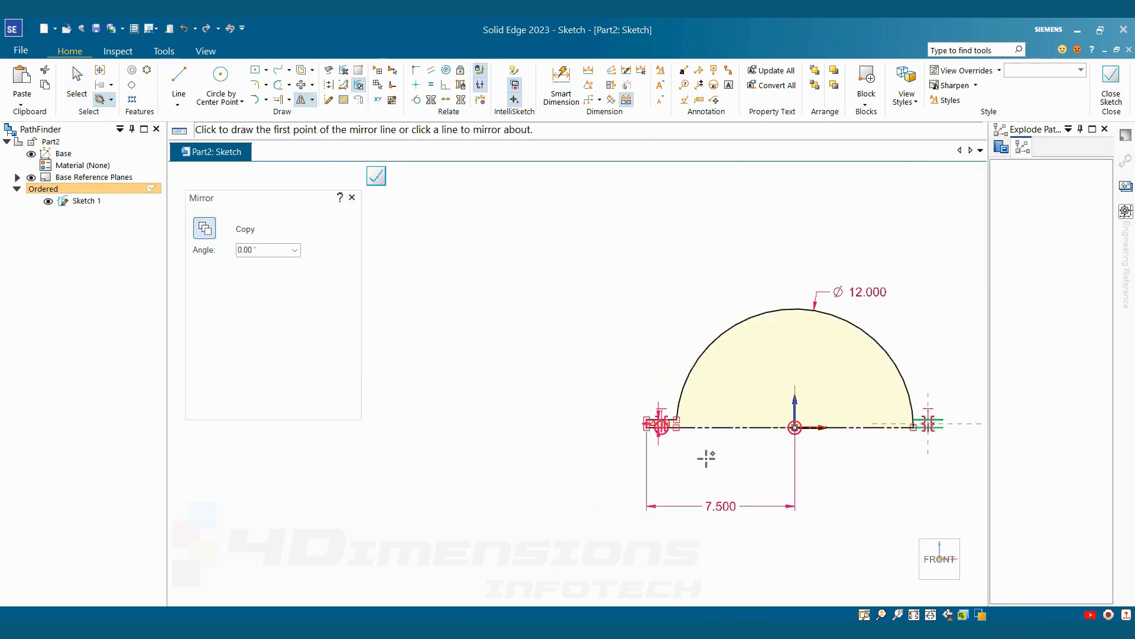
scroll(824, 464, "up", 6)
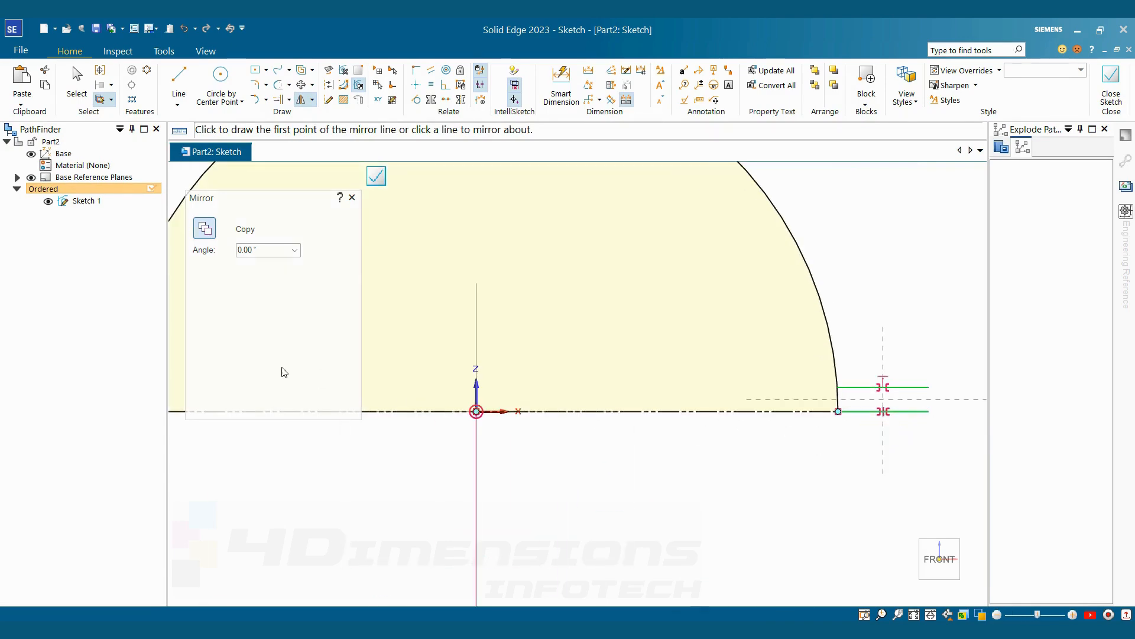
left_click(883, 285)
key("Escape")
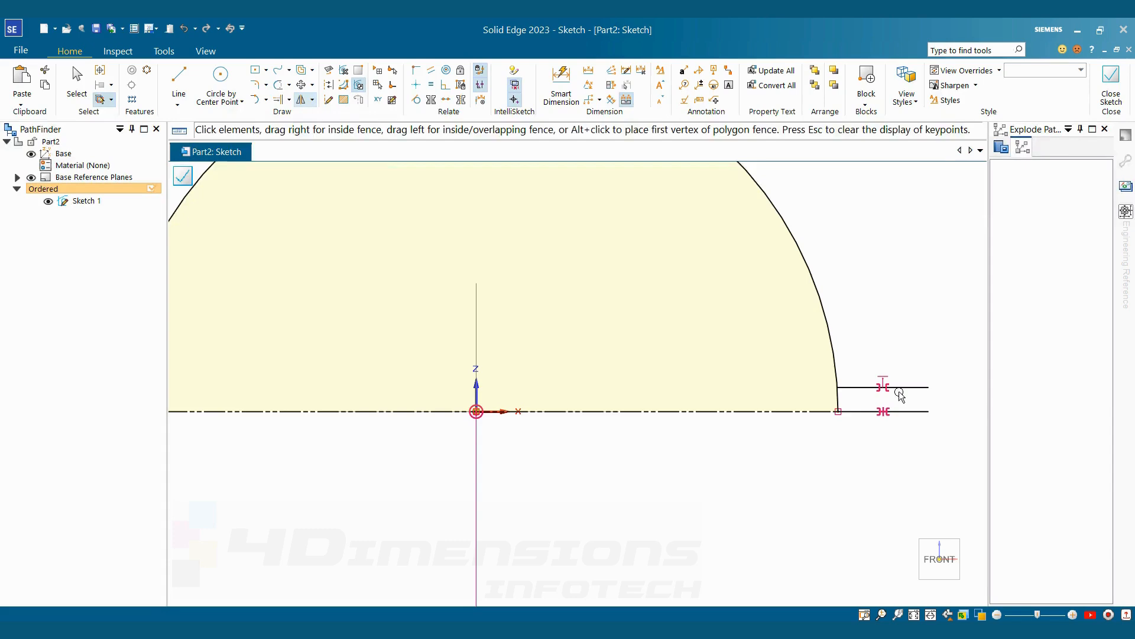
Close the mirrored flange's outer end with a vertical line and trim away the short arc segment between its upper and lower lines.
scroll(899, 391, "up", 1)
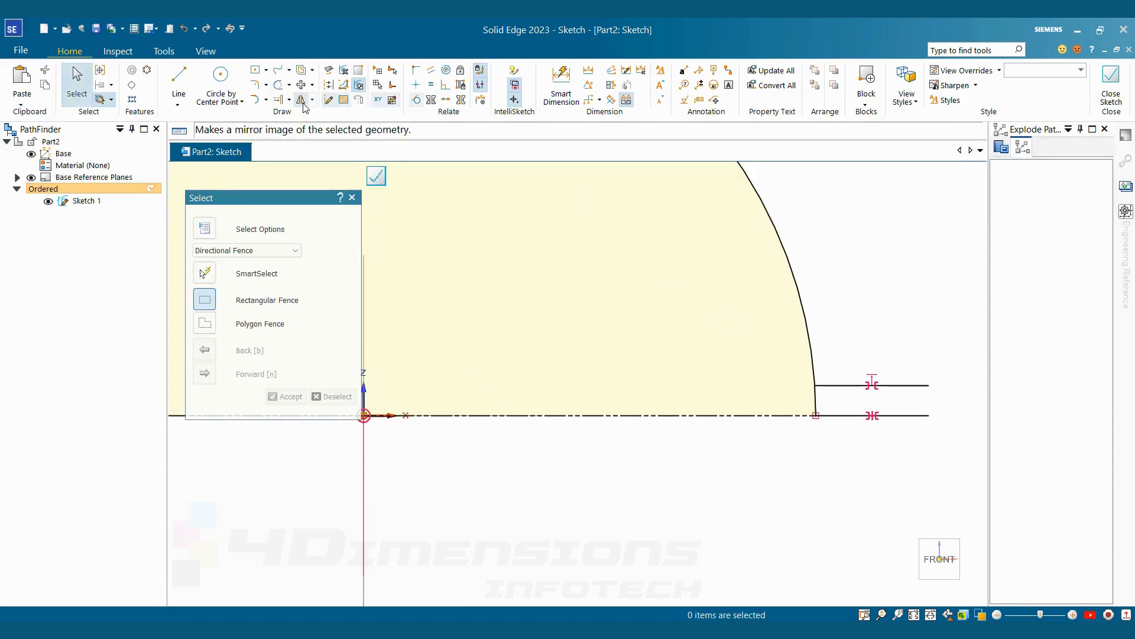
left_click(179, 80)
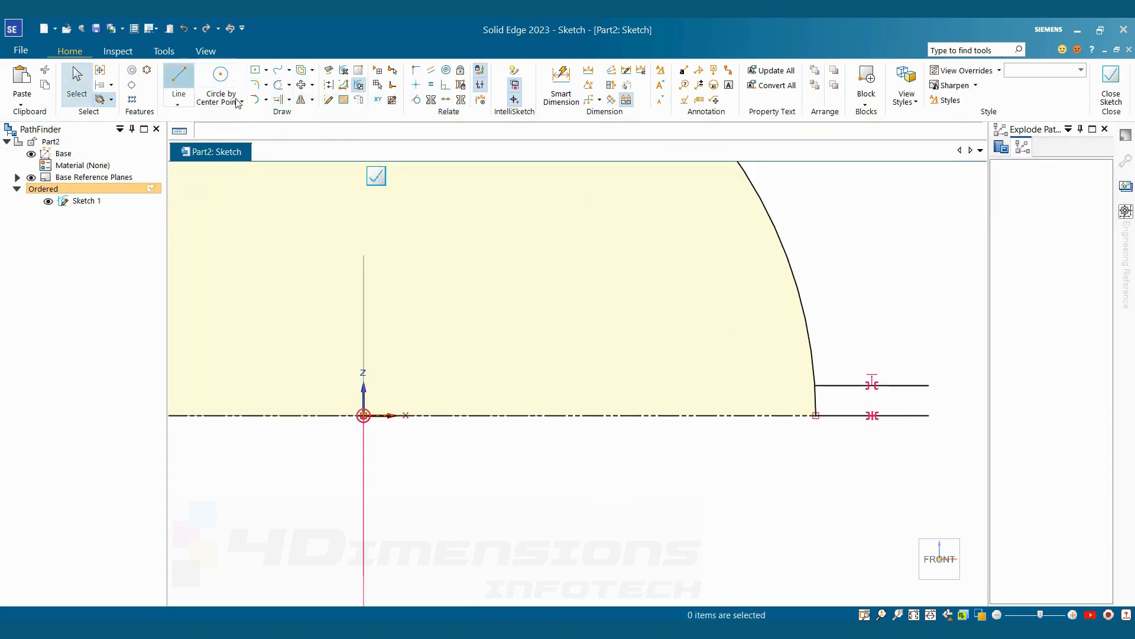
left_click(930, 385)
left_click(930, 415)
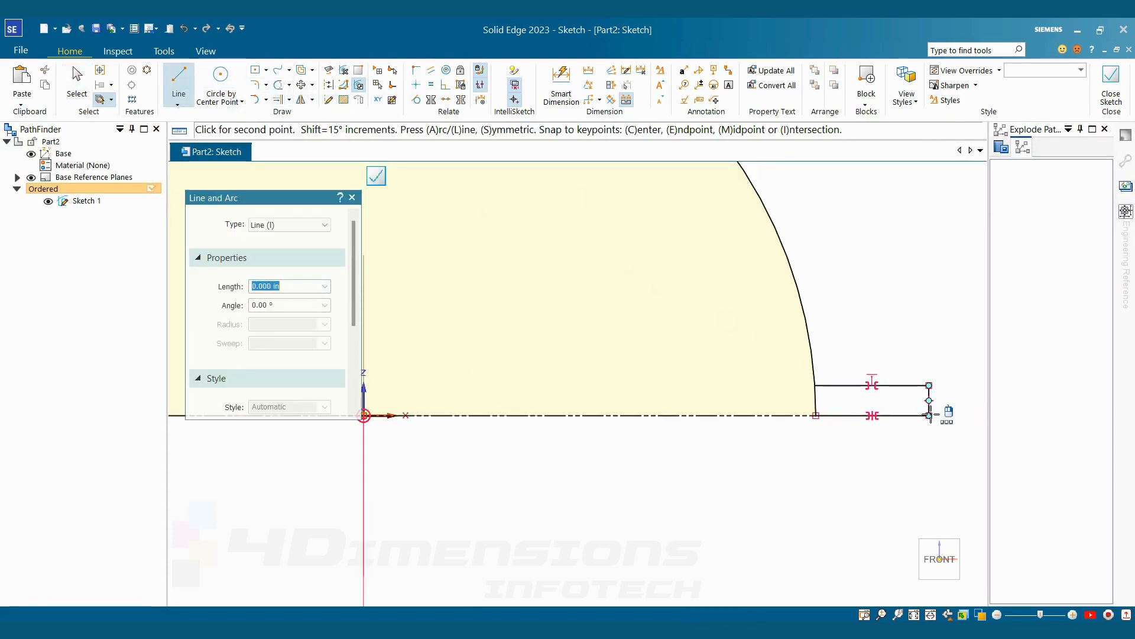
key("Escape")
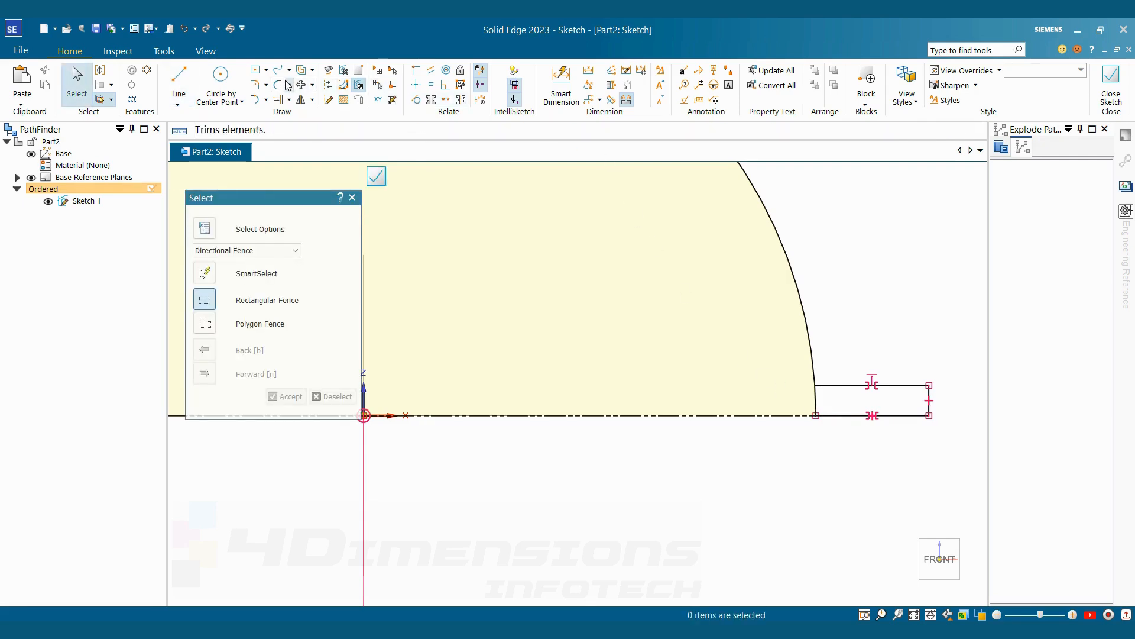
left_click(279, 87)
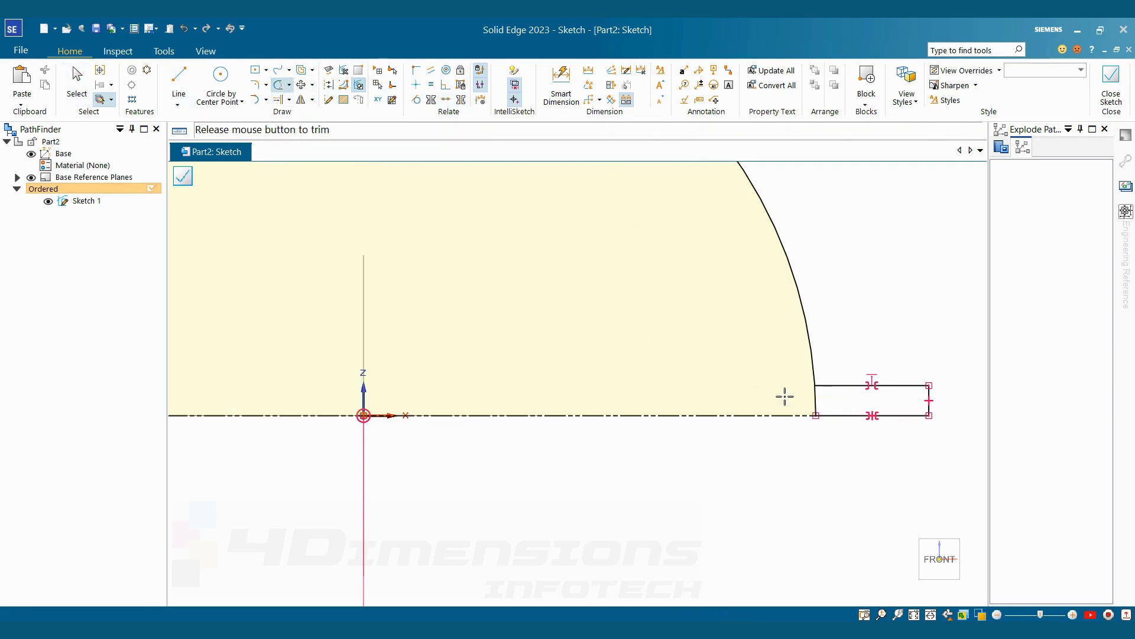
scroll(784, 395, "down", 2)
key("Escape")
Test the freedom of the flanges' lower lines by pulling their inner endpoints along the horizontal baseline.
left_click(615, 443)
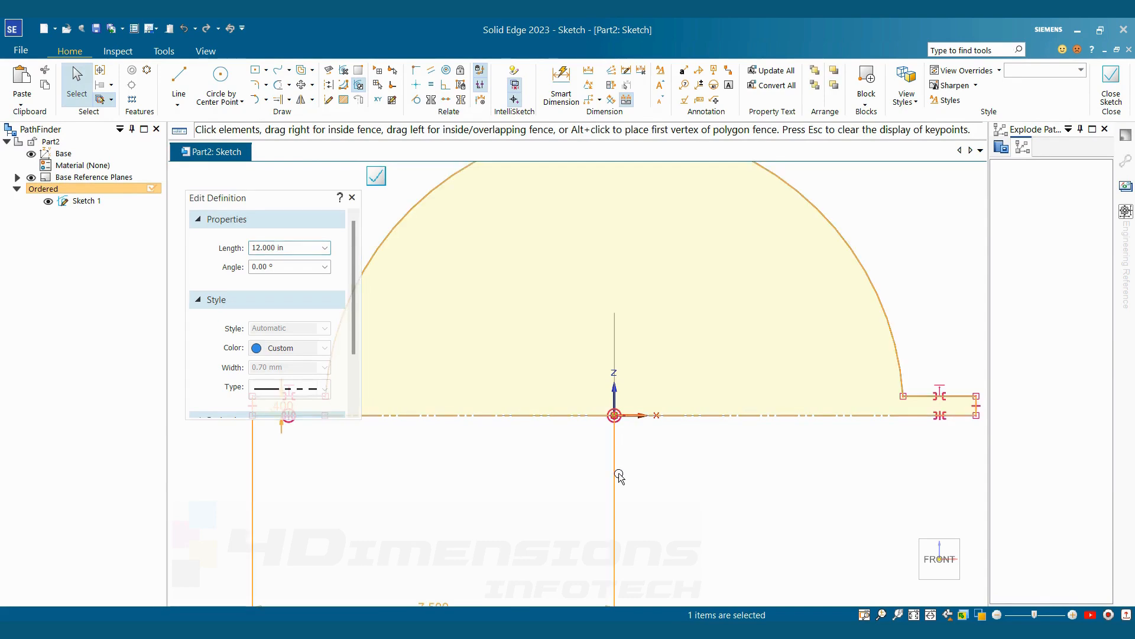
scroll(735, 477, "down", 3)
key("Escape")
scroll(819, 455, "up", 4)
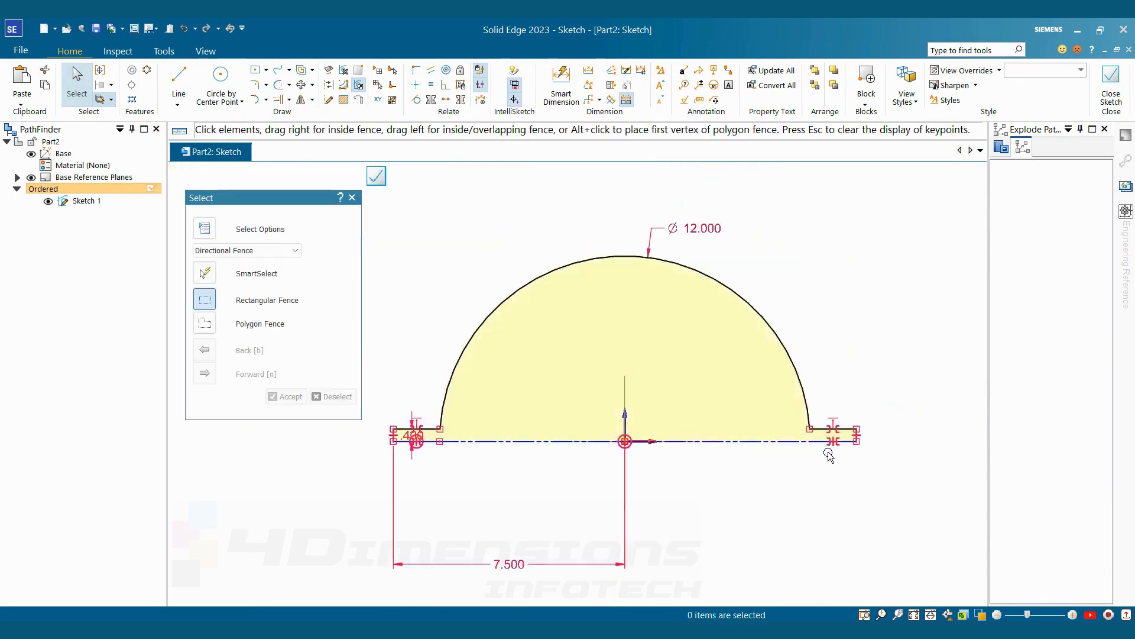
left_click(815, 434)
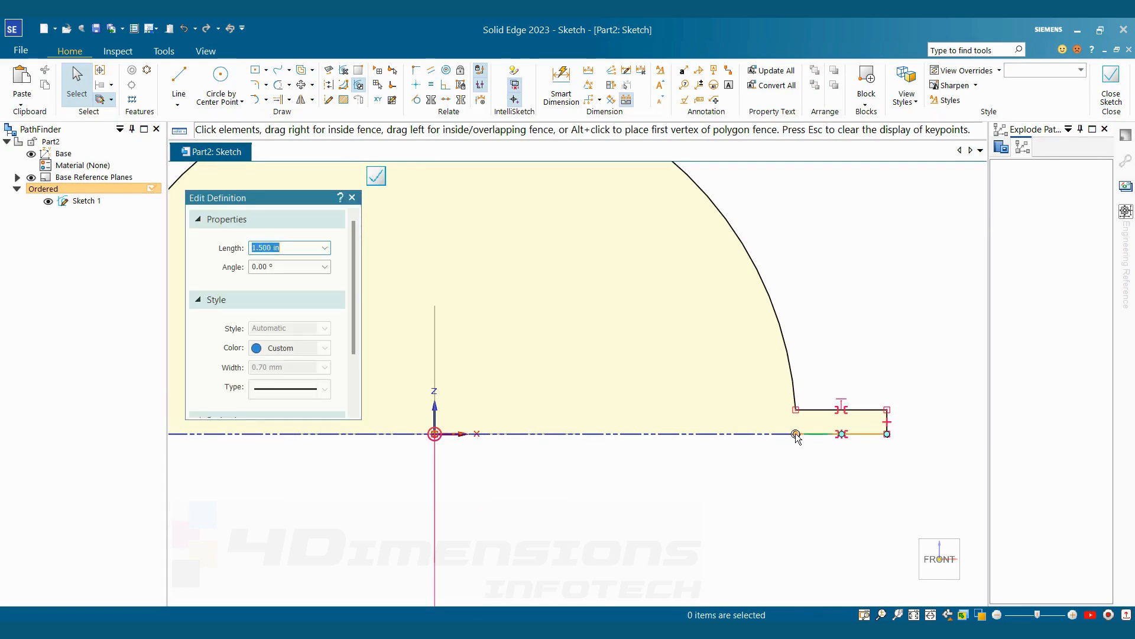
left_click_drag(796, 434, 829, 435)
left_click(814, 477)
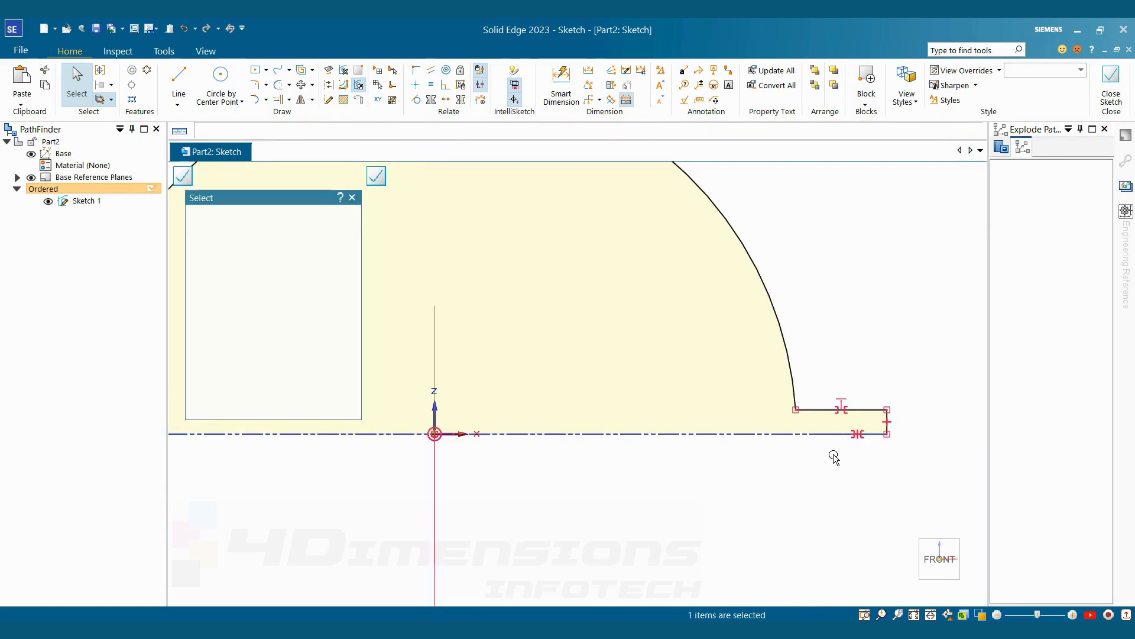
left_click(830, 434)
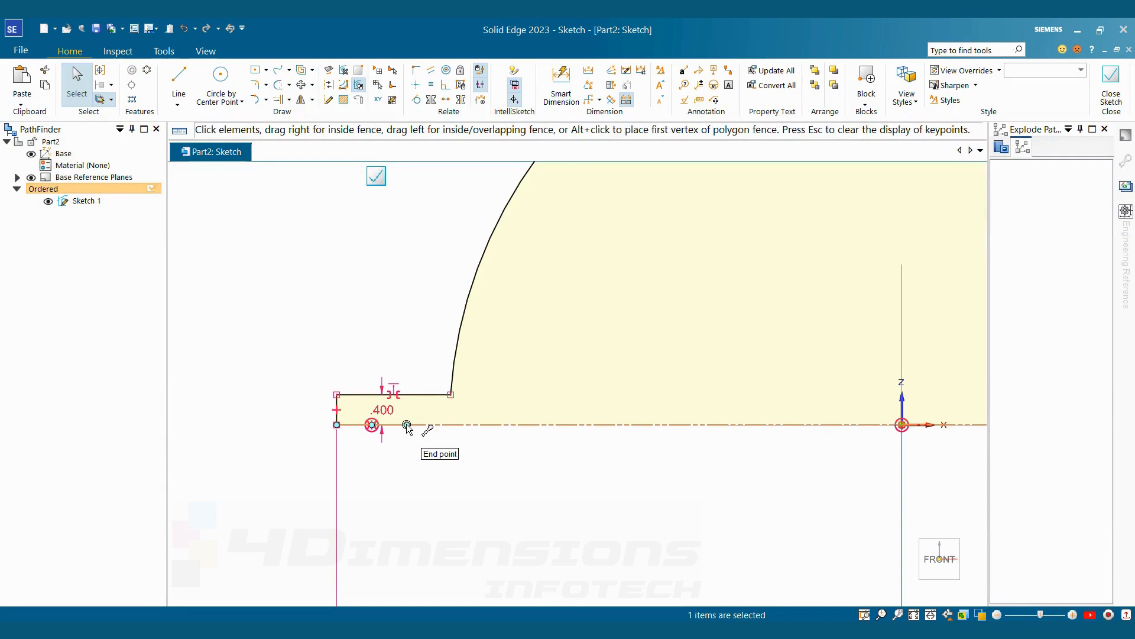
left_click_drag(425, 412, 518, 413)
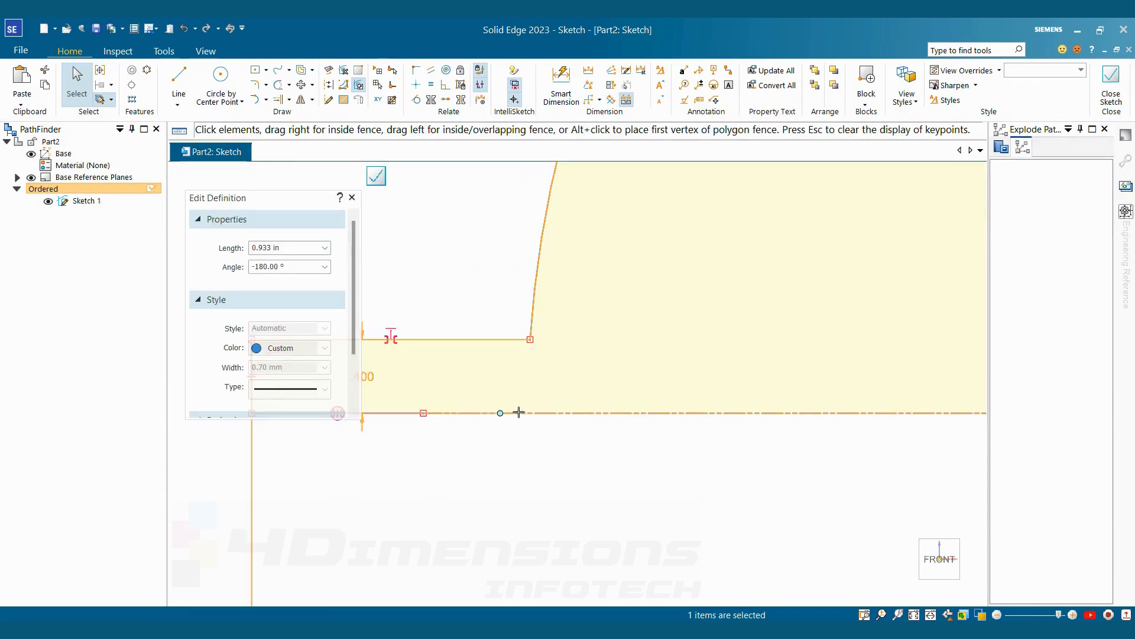
left_click_drag(518, 413, 526, 413)
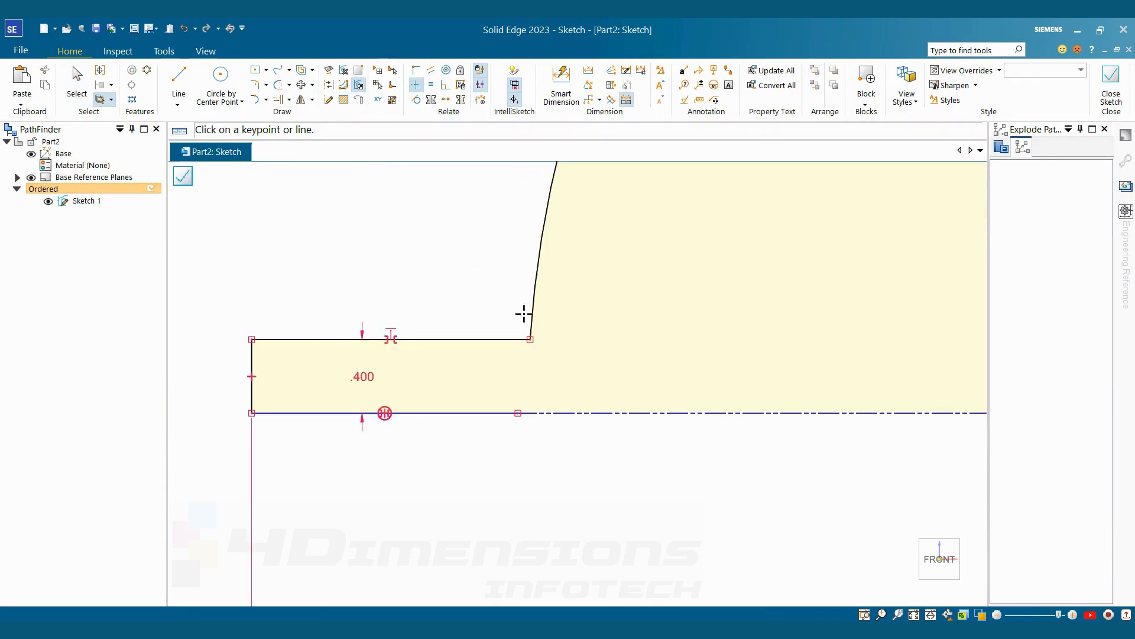
Align the lower flange line's inner endpoint vertically with the corner where the flange's upper line meets the arc.
left_click(518, 413)
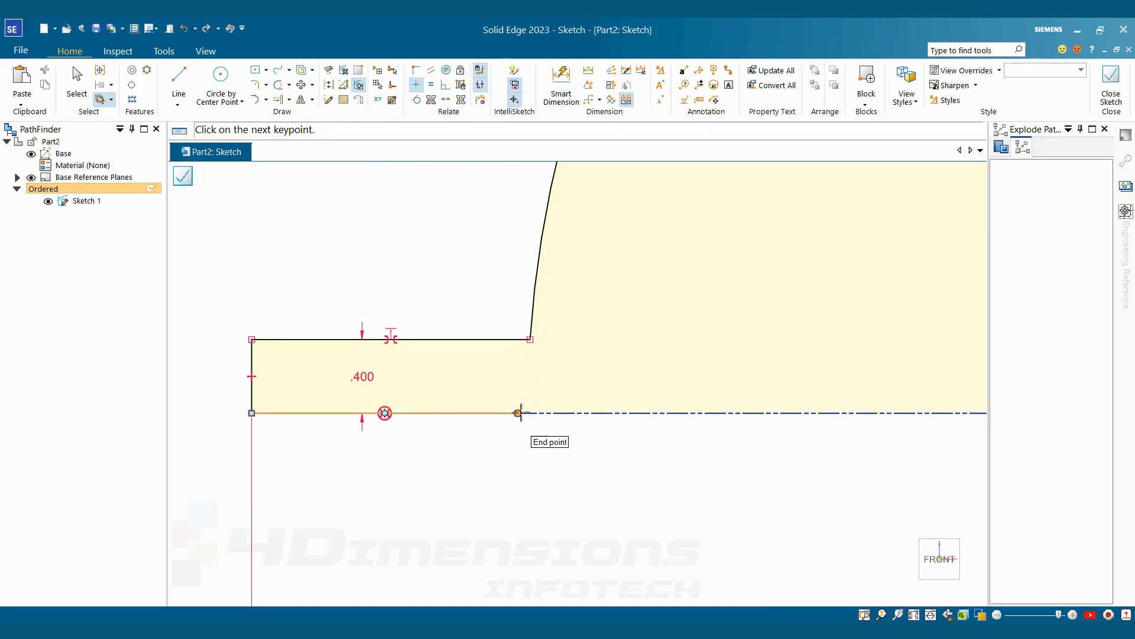
left_click(530, 340)
key("Escape")
scroll(554, 459, "down", 10)
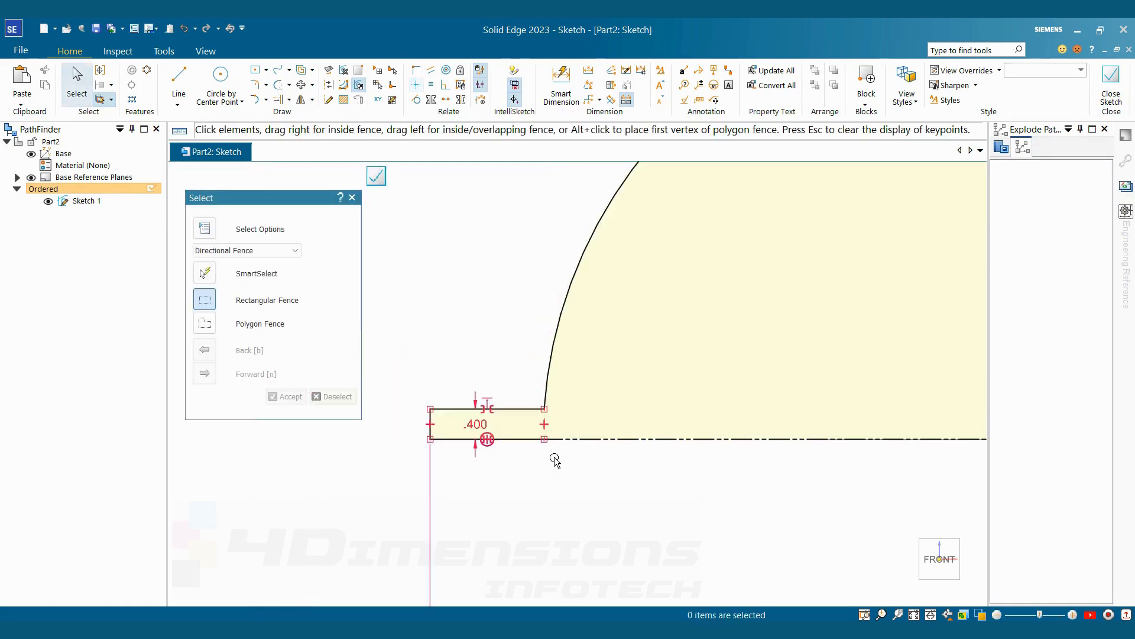
scroll(717, 450, "up", 2)
scroll(719, 449, "up", 1)
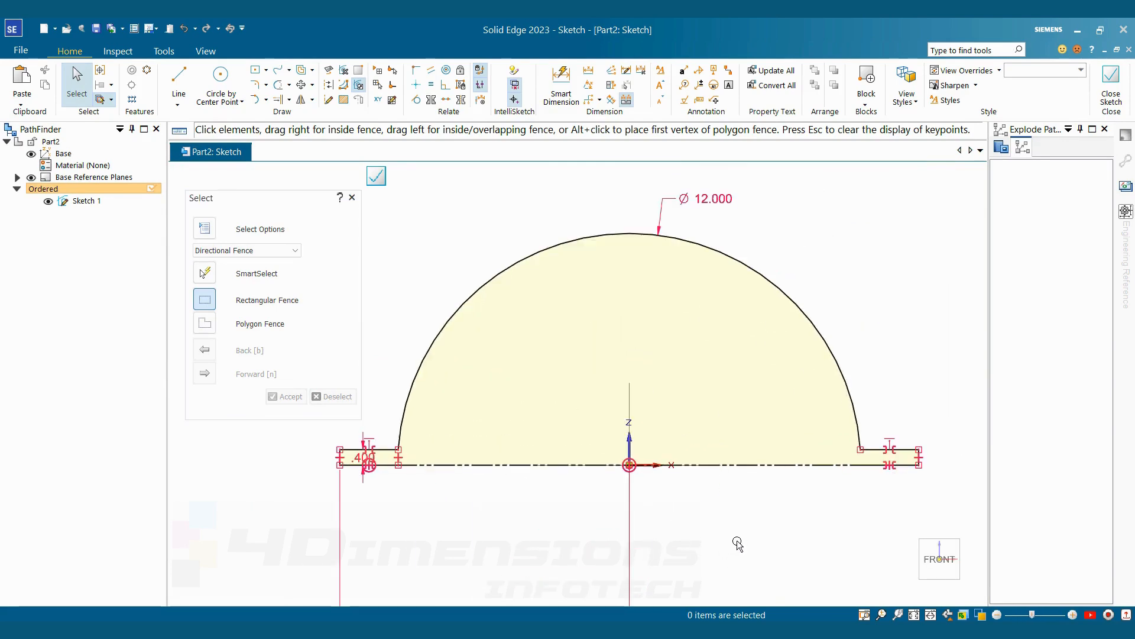
Convert the horizontal construction line at the base into regular sketch geometry and close the sketch.
scroll(733, 535, "down", 2)
mouse_move(733, 535)
middle_mouse_down()
mouse_move(725, 491)
mouse_move(584, 367)
middle_mouse_up()
scroll(585, 368, "up", 2)
left_click(567, 469)
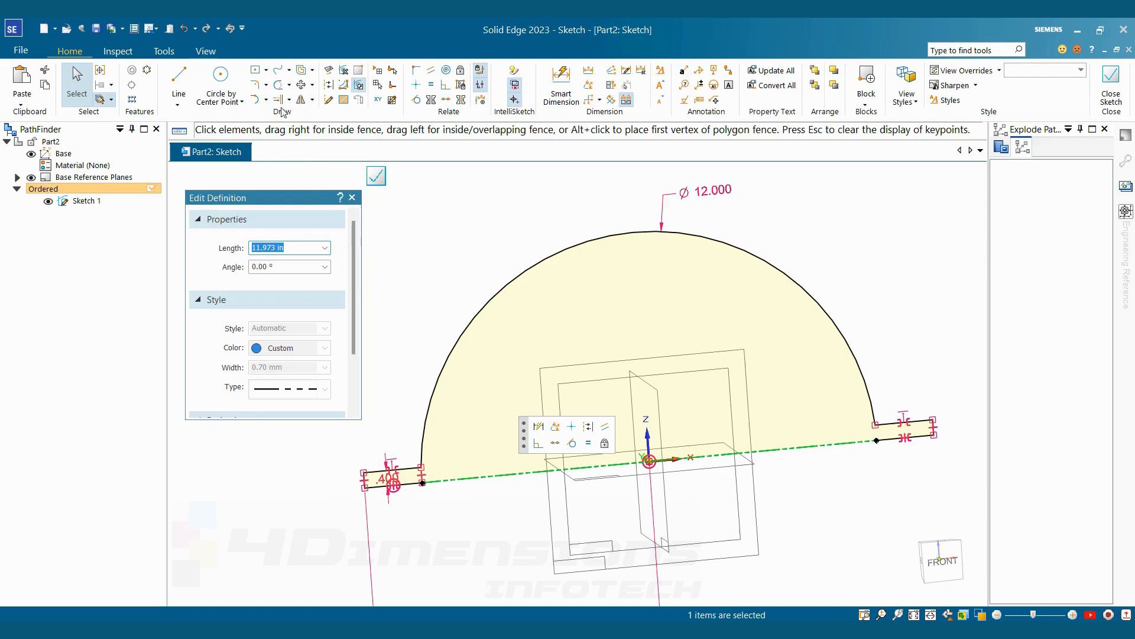
left_click(329, 87)
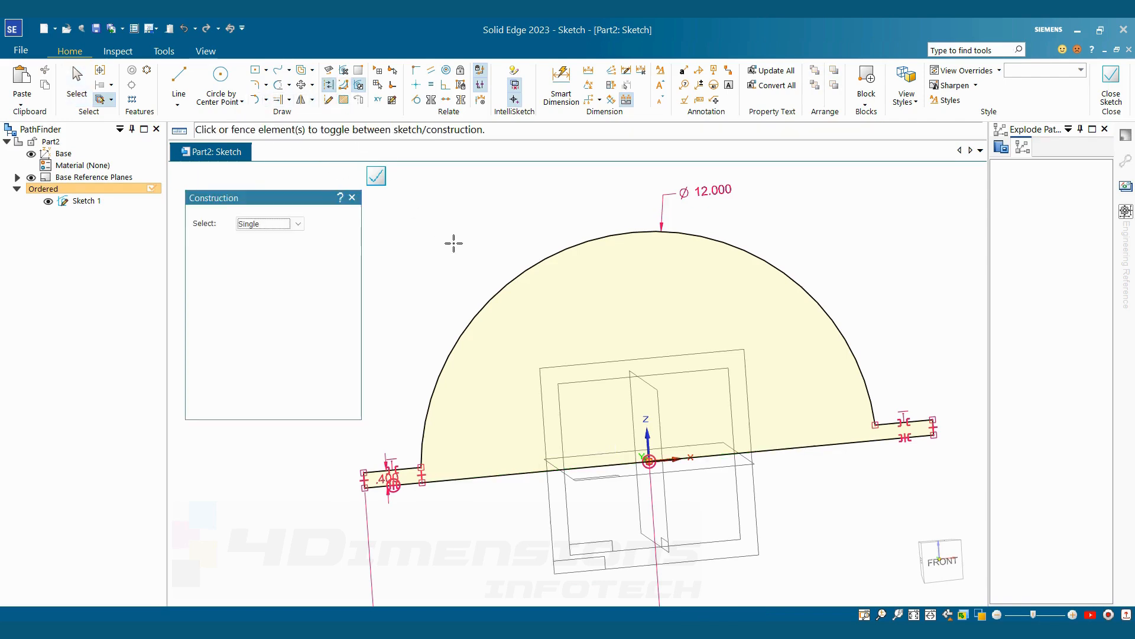
middle_click_drag(513, 319, 672, 402)
scroll(671, 402, "up", 3)
mouse_move(628, 446)
middle_mouse_down()
mouse_move(609, 370)
mouse_move(475, 461)
middle_mouse_up()
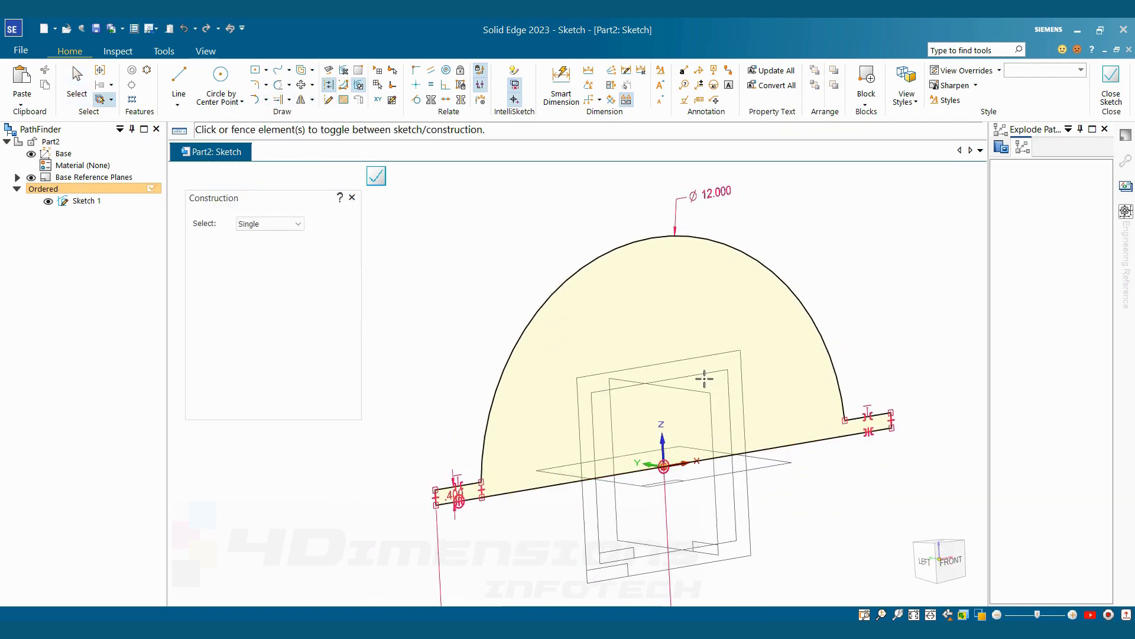
middle_click_drag(672, 454, 708, 394)
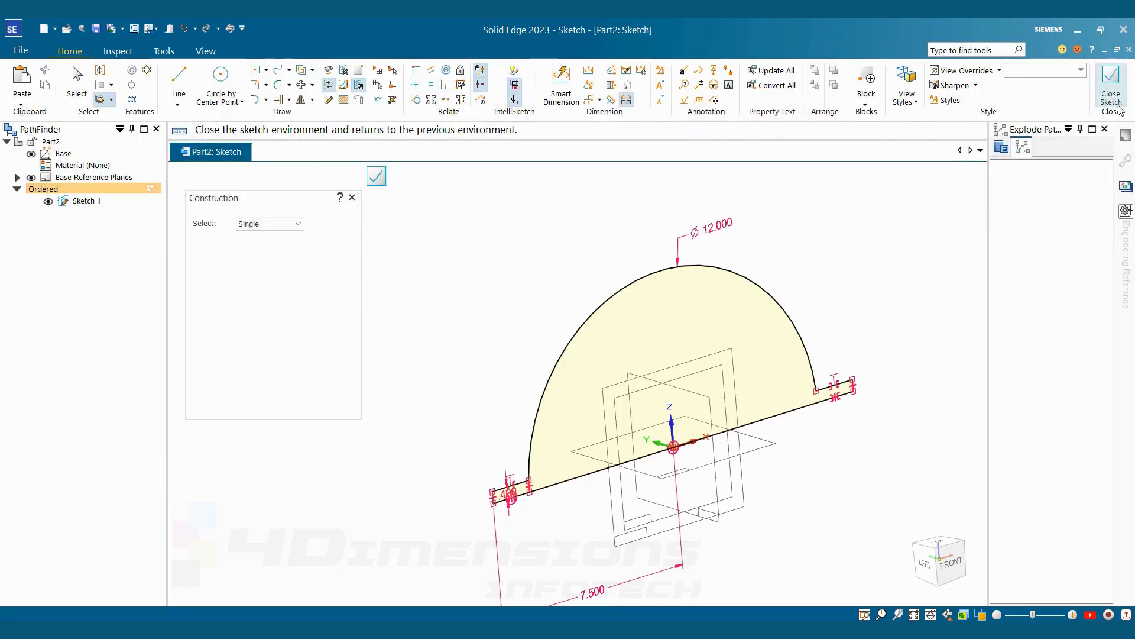
left_click(1118, 106)
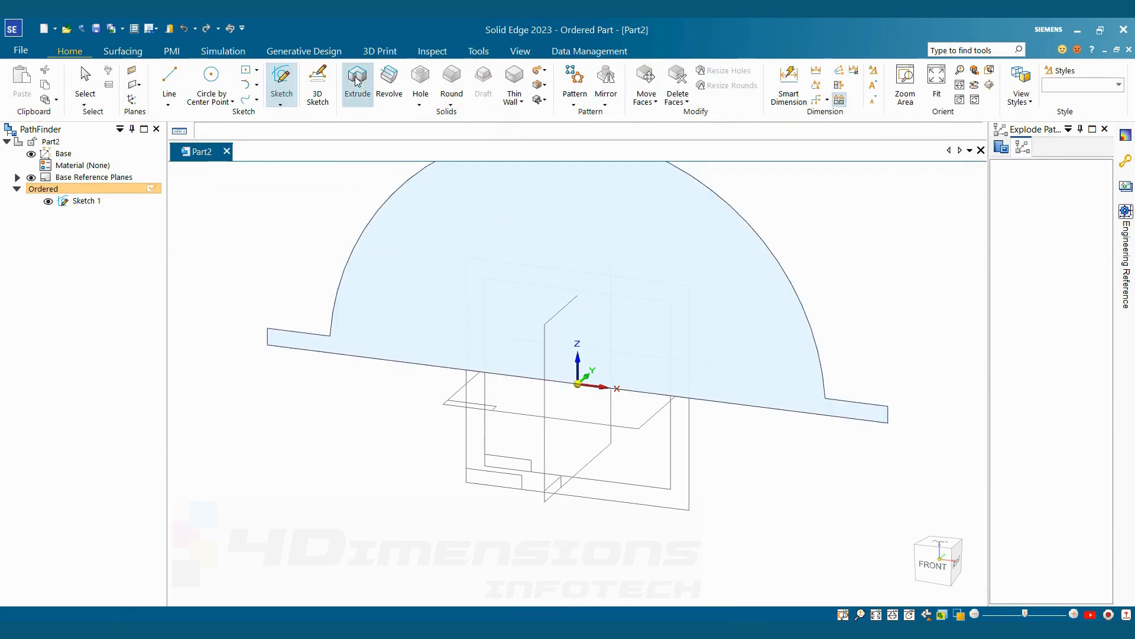
Extrude the closed housing profile symmetrically about the sketch plane to the 8 in depth given in the reference drawing.
left_click(358, 81)
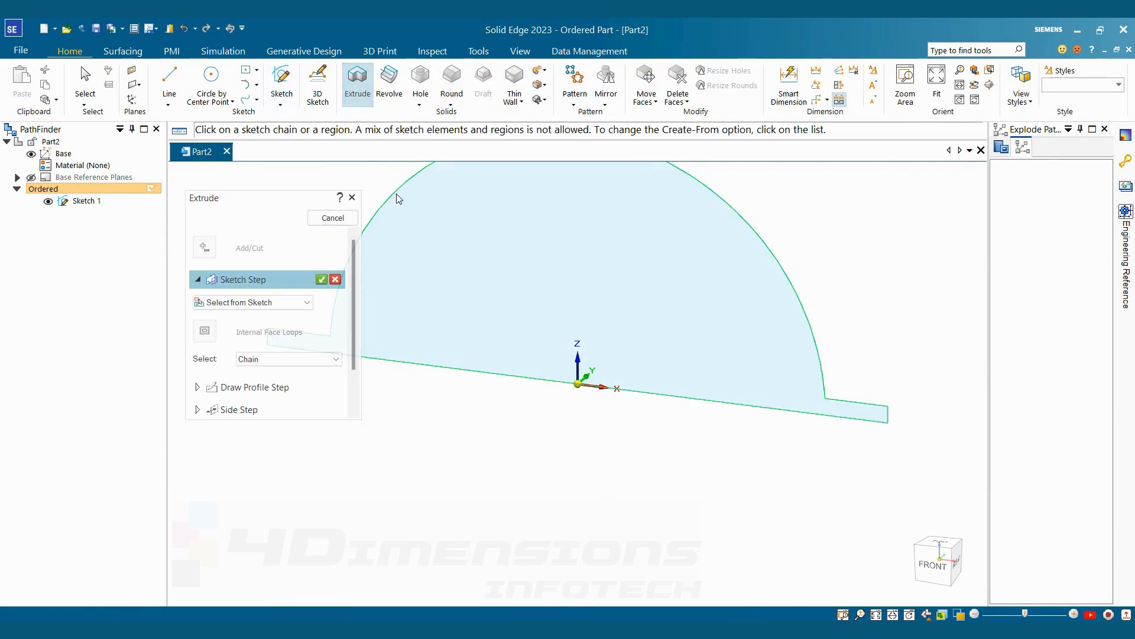
left_click(321, 279)
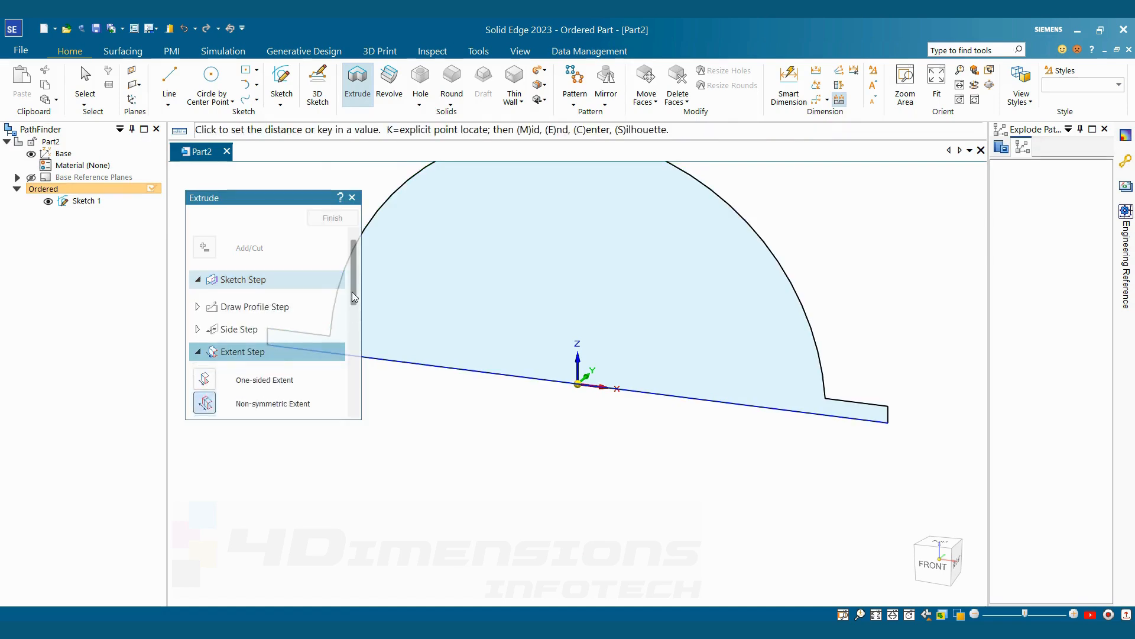
mouse_move(353, 292)
left_mouse_down()
mouse_move(354, 363)
mouse_move(353, 350)
left_mouse_up()
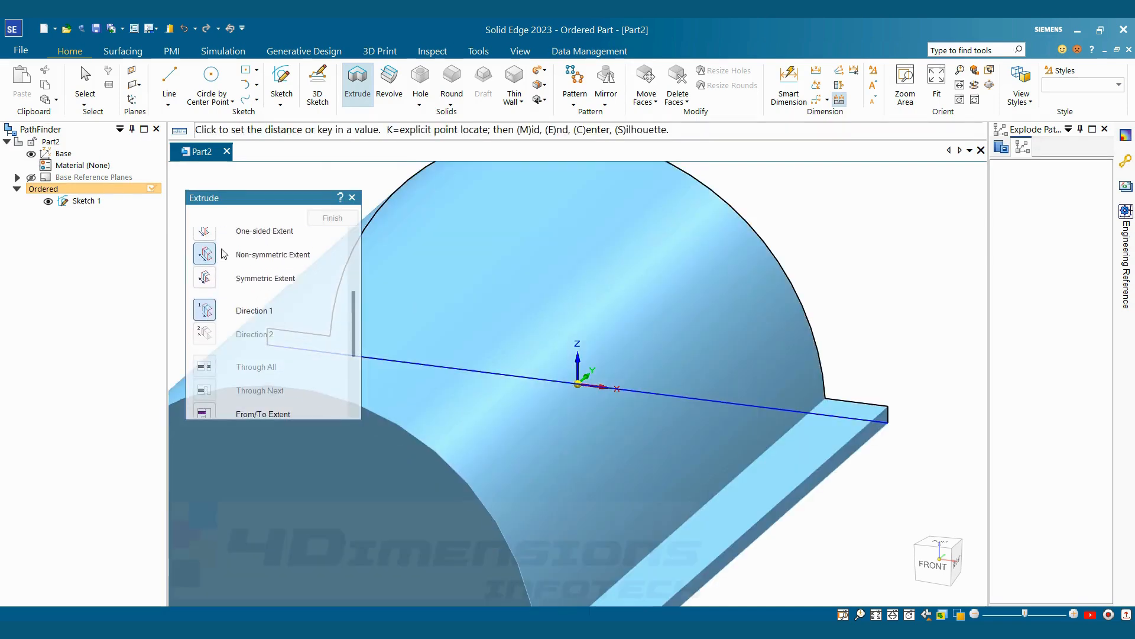
left_click(205, 277)
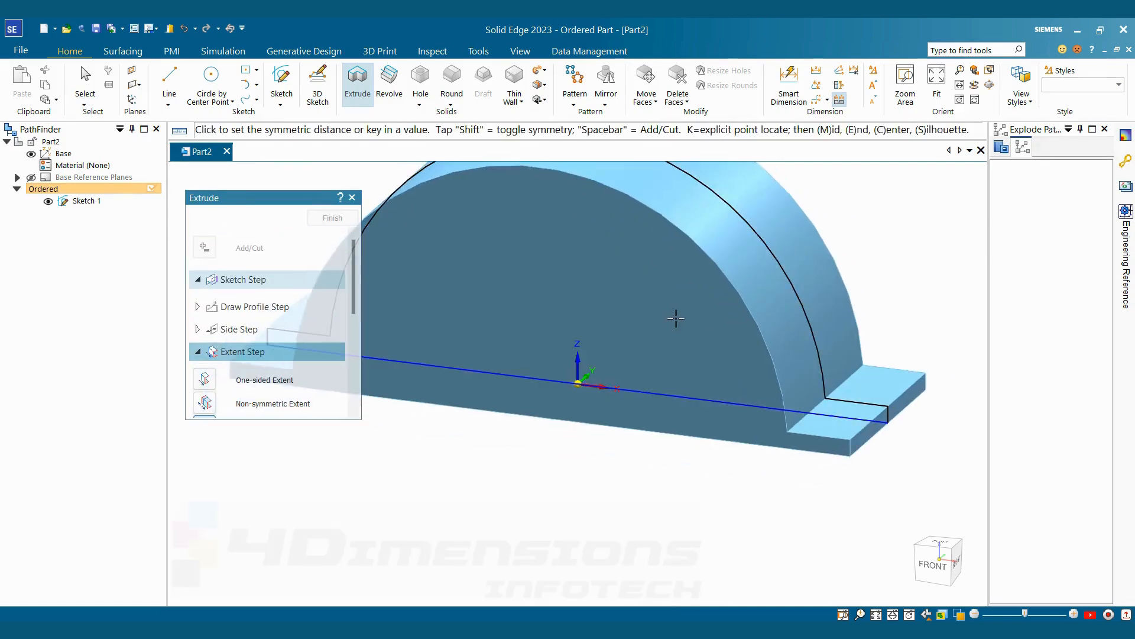
key("alt+Tab")
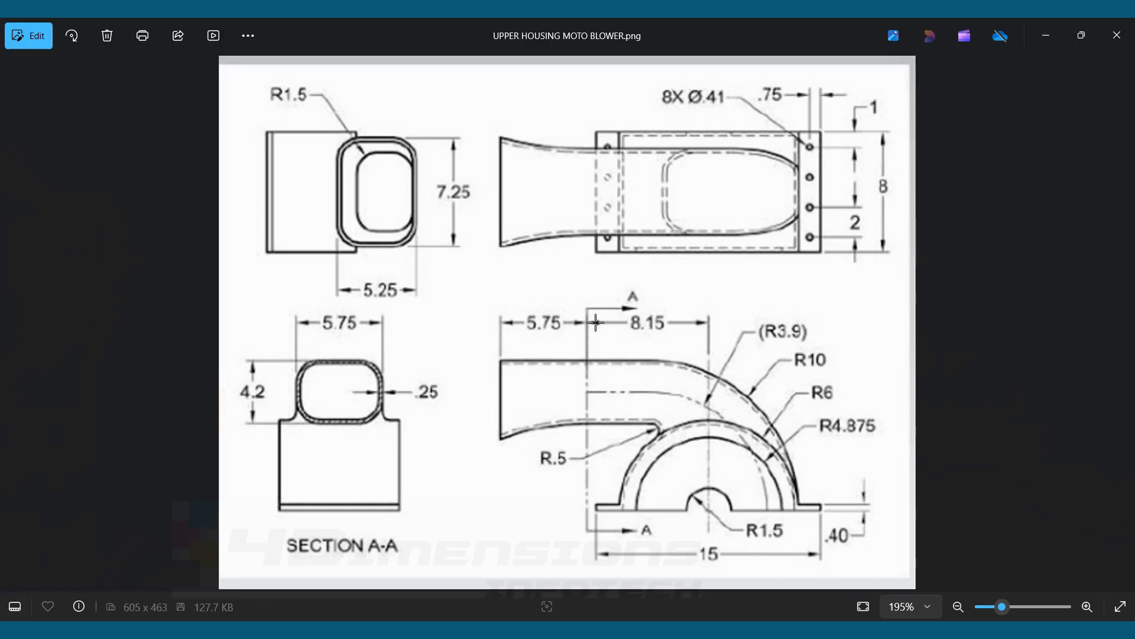
key("alt+Tab")
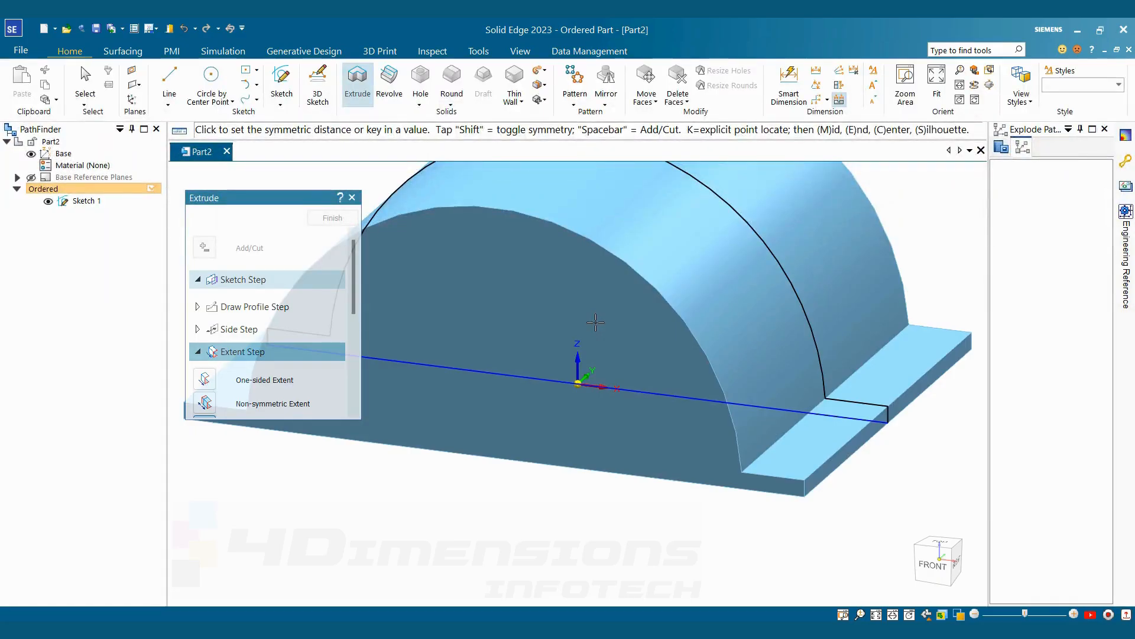
left_click(596, 322)
right_click(593, 321)
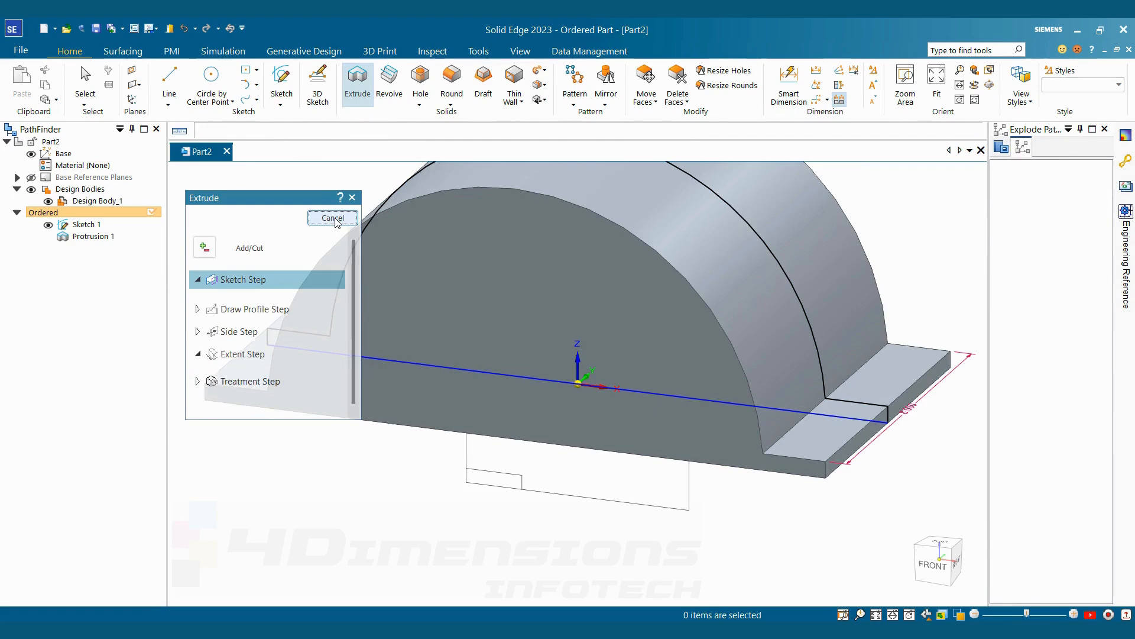
left_click(333, 217)
mouse_move(728, 532)
middle_mouse_down()
mouse_move(816, 451)
mouse_move(721, 474)
mouse_move(752, 473)
mouse_move(708, 448)
middle_mouse_up()
Create a parallel reference plane offset from the semicircular front end face of the body.
key("alt+Tab")
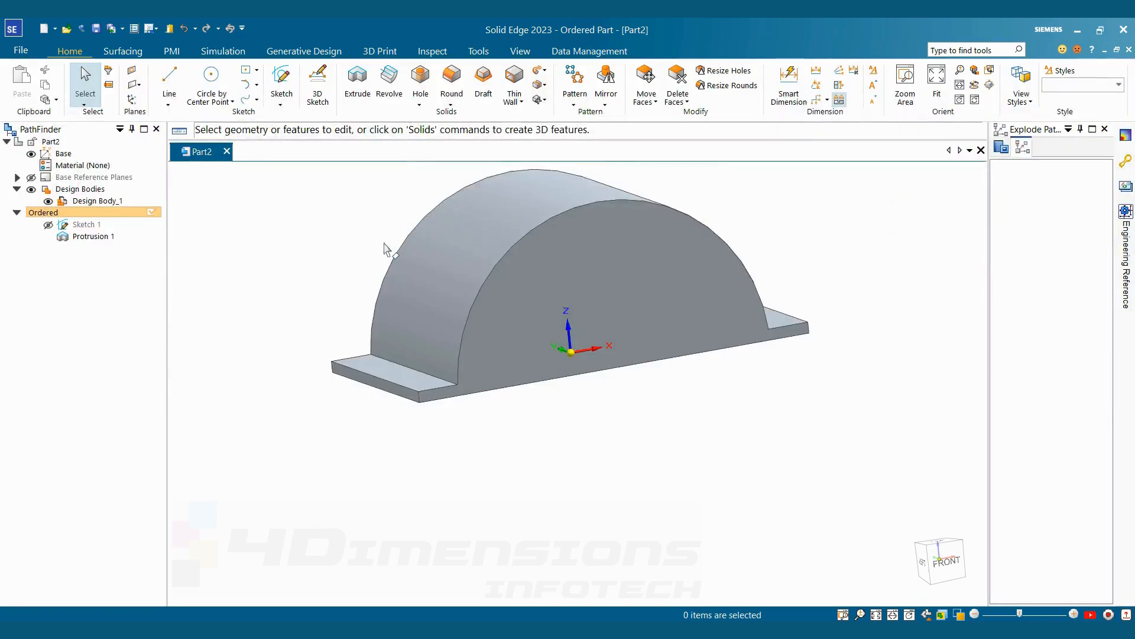
middle_click_drag(385, 246, 447, 268)
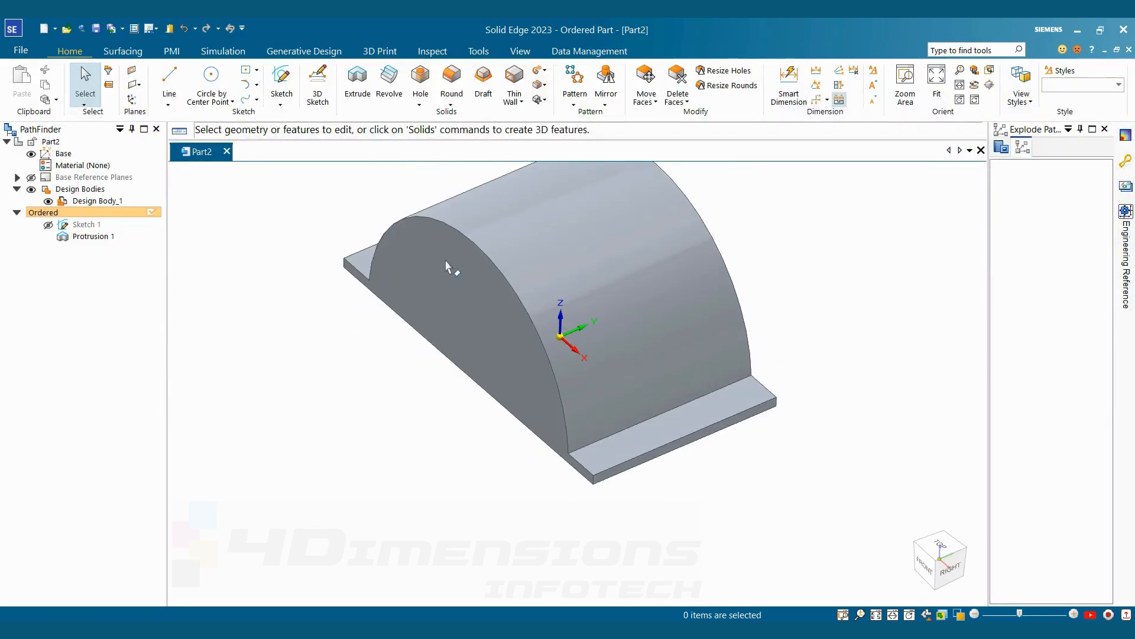
left_click(135, 84)
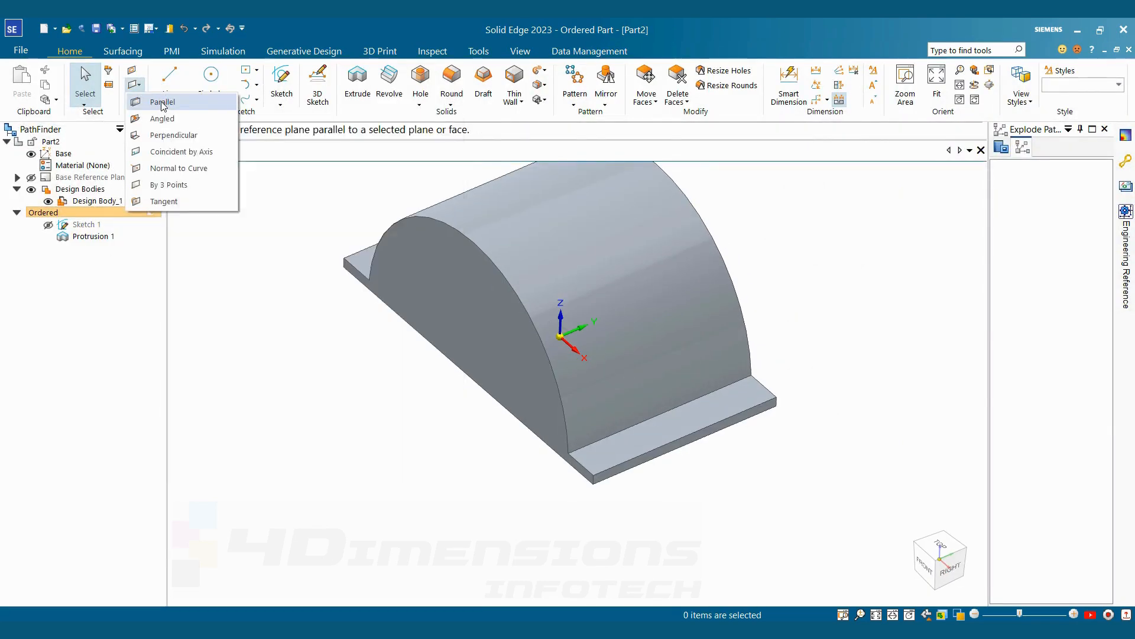
left_click(163, 102)
left_click(503, 292)
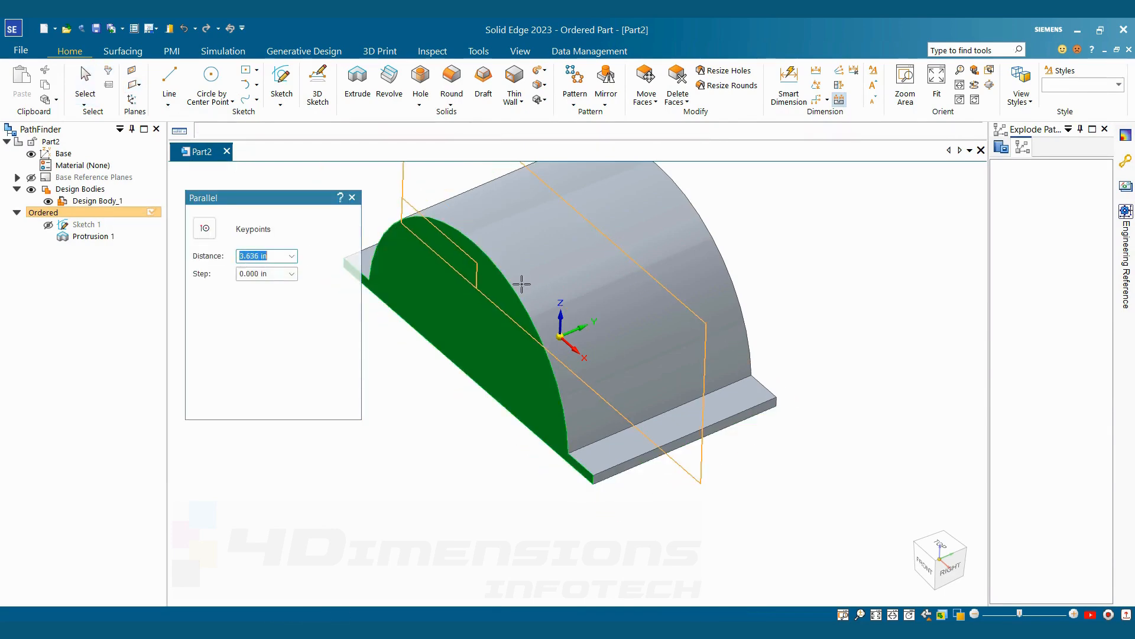
key("Return")
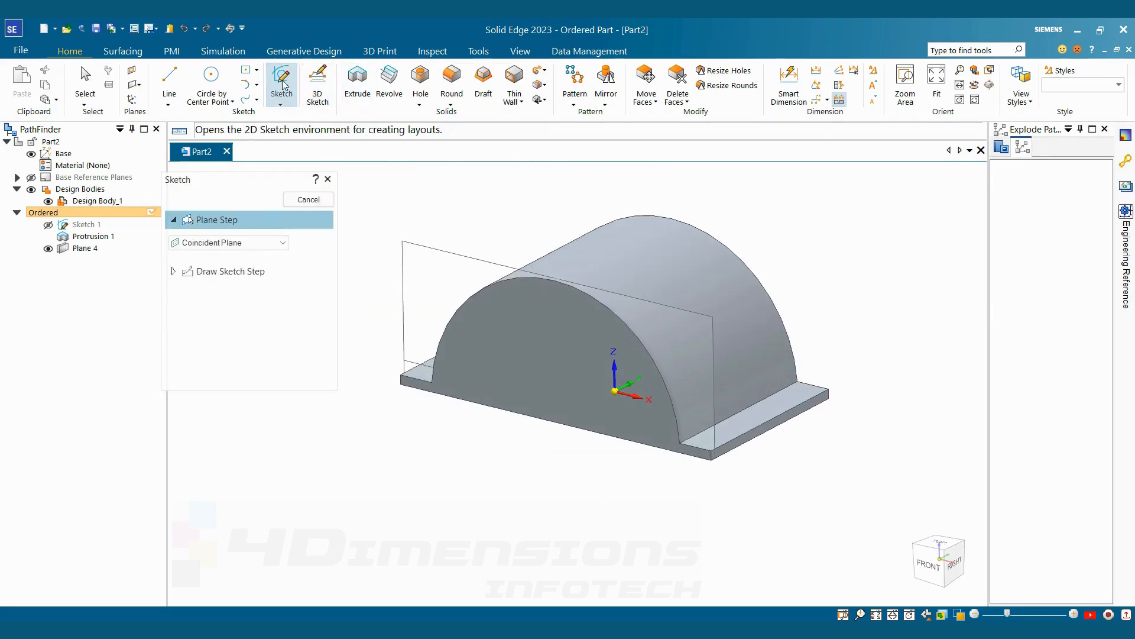
Start a sketch on the new parallel plane and draw a circle centred on the origin, inside the housing's outer arc.
left_click(409, 246)
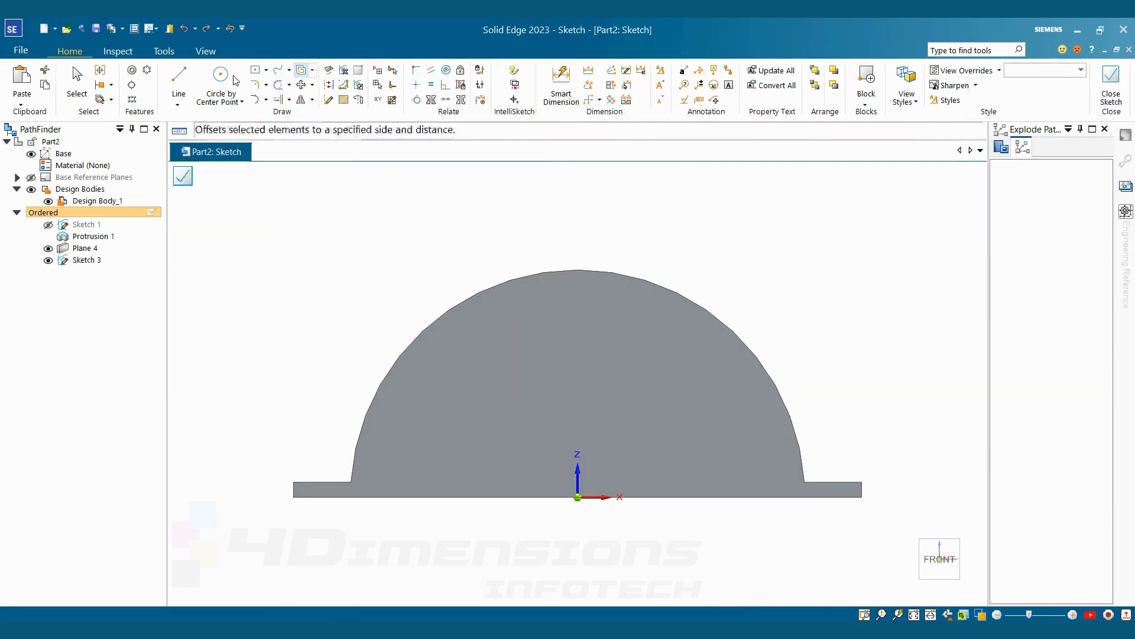
left_click(233, 77)
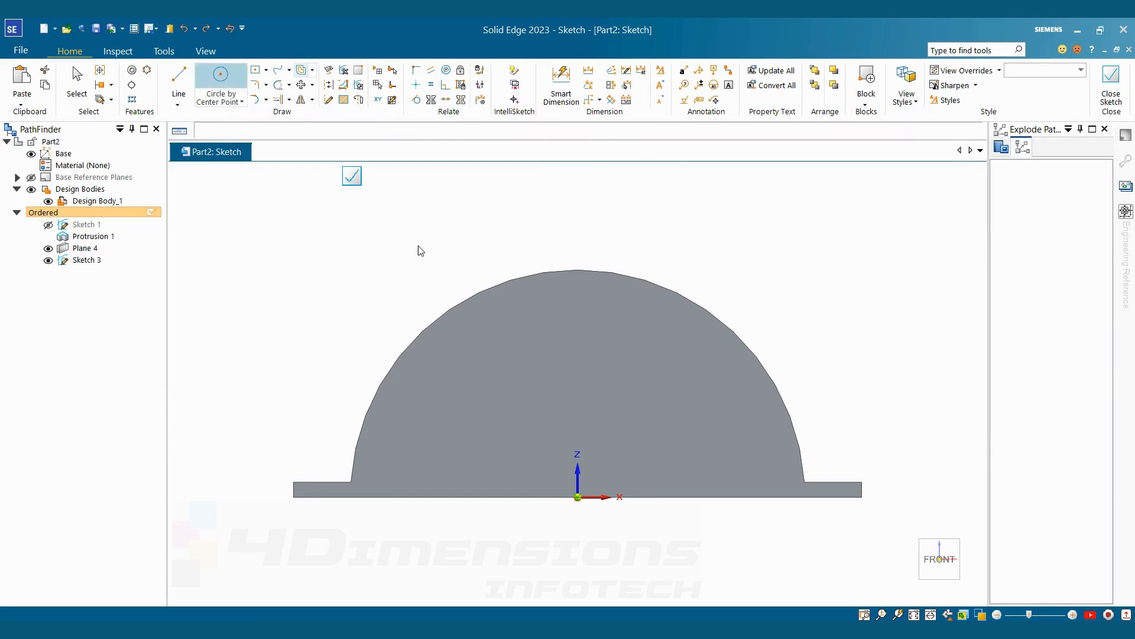
left_click(578, 496)
left_click(597, 299)
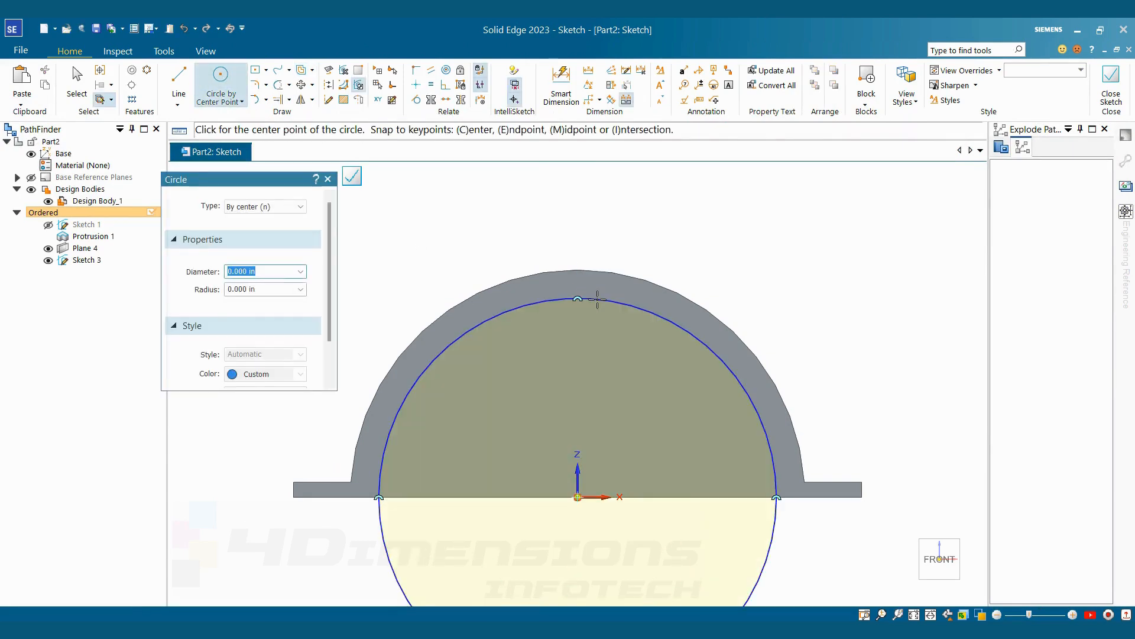
Dimension the cavity circle to a diameter of 11.5 in and finish the sketch.
key("Escape")
scroll(640, 287, "down", 3)
scroll(657, 306, "up", 2)
scroll(732, 304, "up", 1)
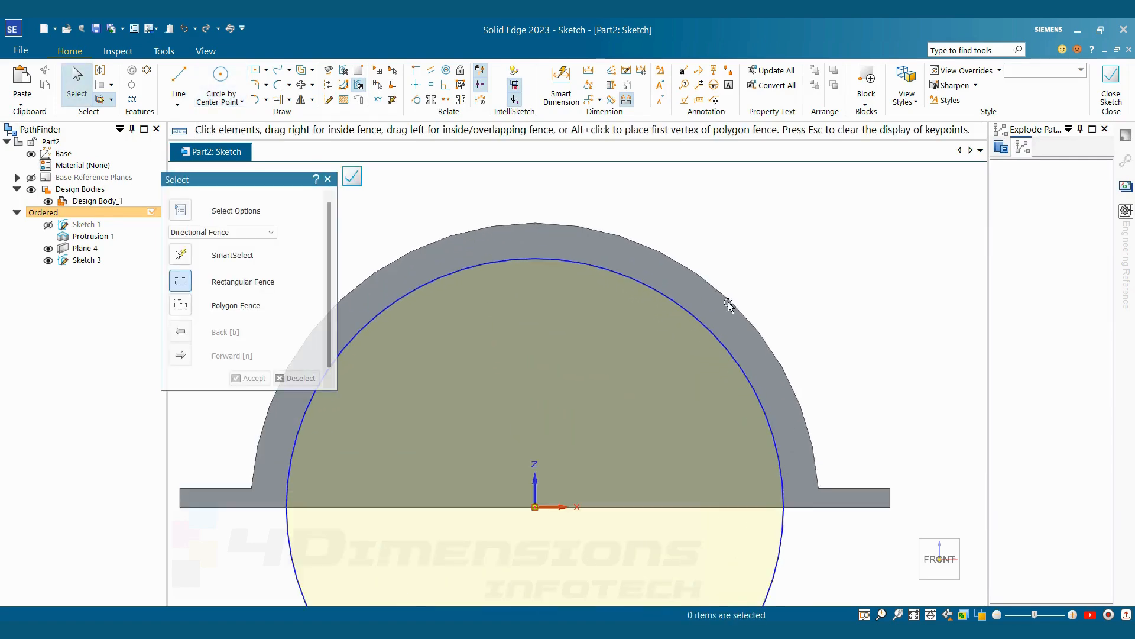
scroll(781, 302, "down", 3)
scroll(772, 337, "up", 2)
scroll(772, 337, "up", 2)
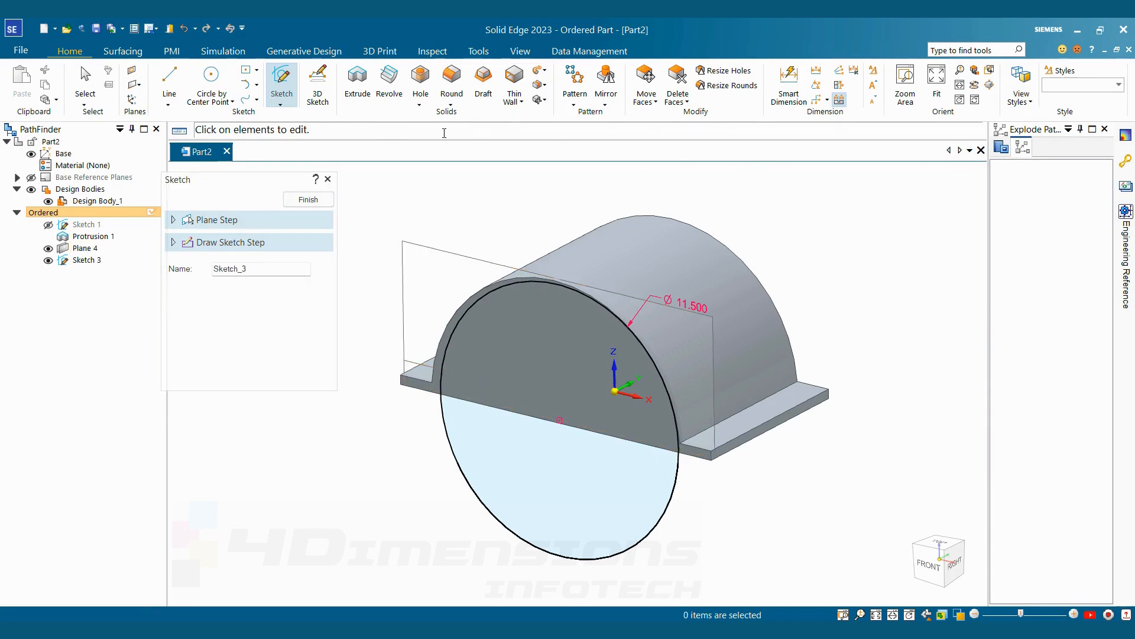
left_click(308, 199)
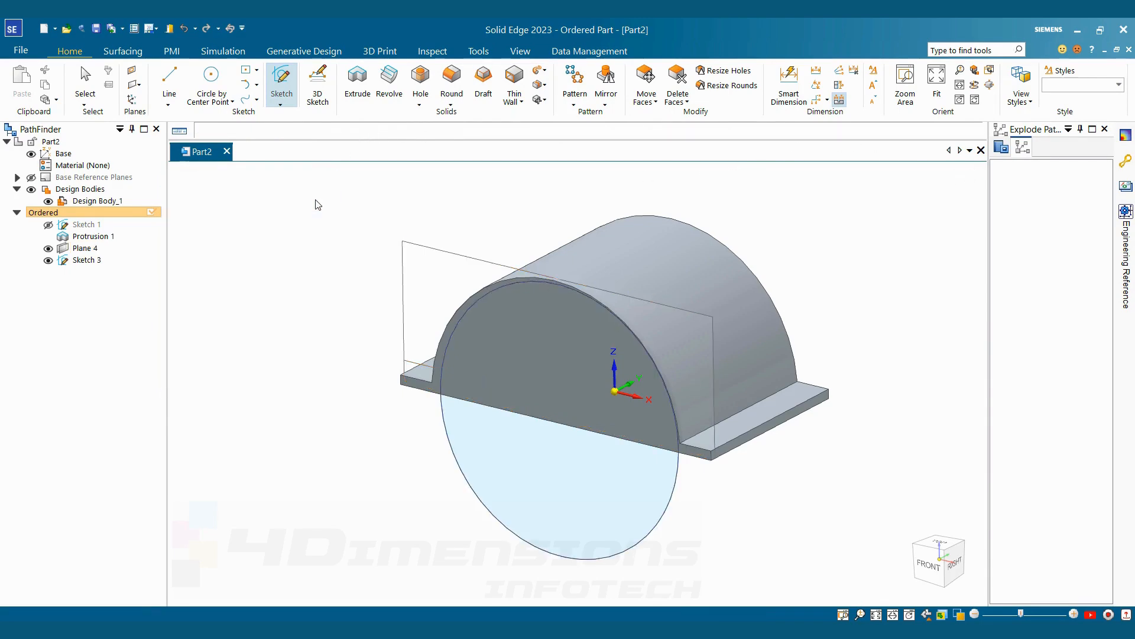
Cut the 11.5 in circle 7.5 in deep into the housing body with Extrude, starting at the offset plane.
left_click(86, 83)
left_click(358, 89)
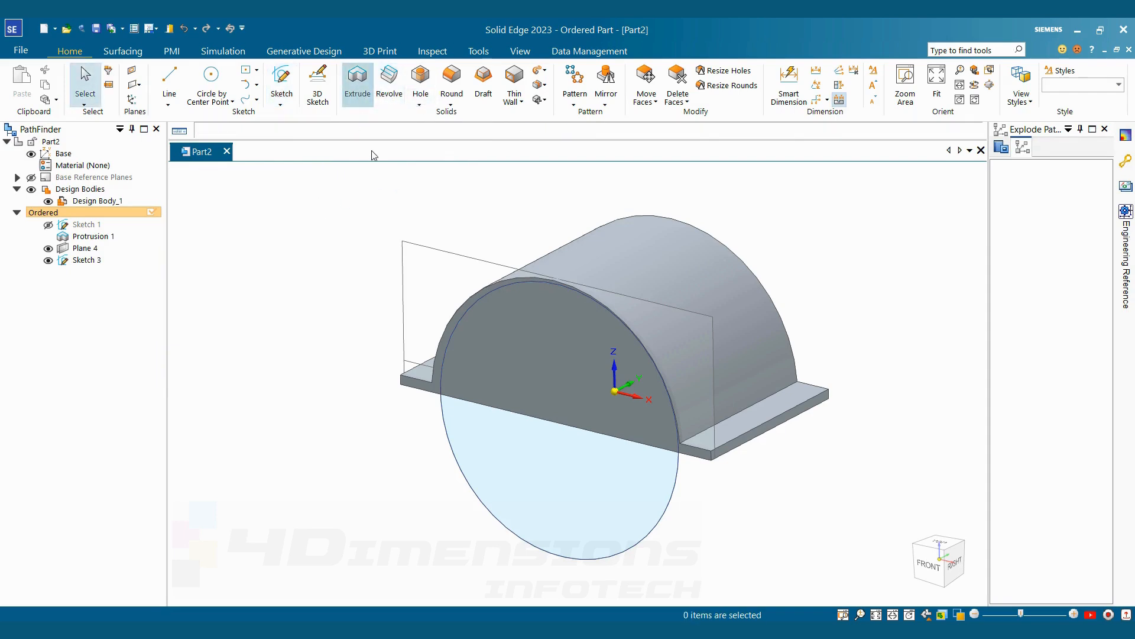
left_click(482, 296)
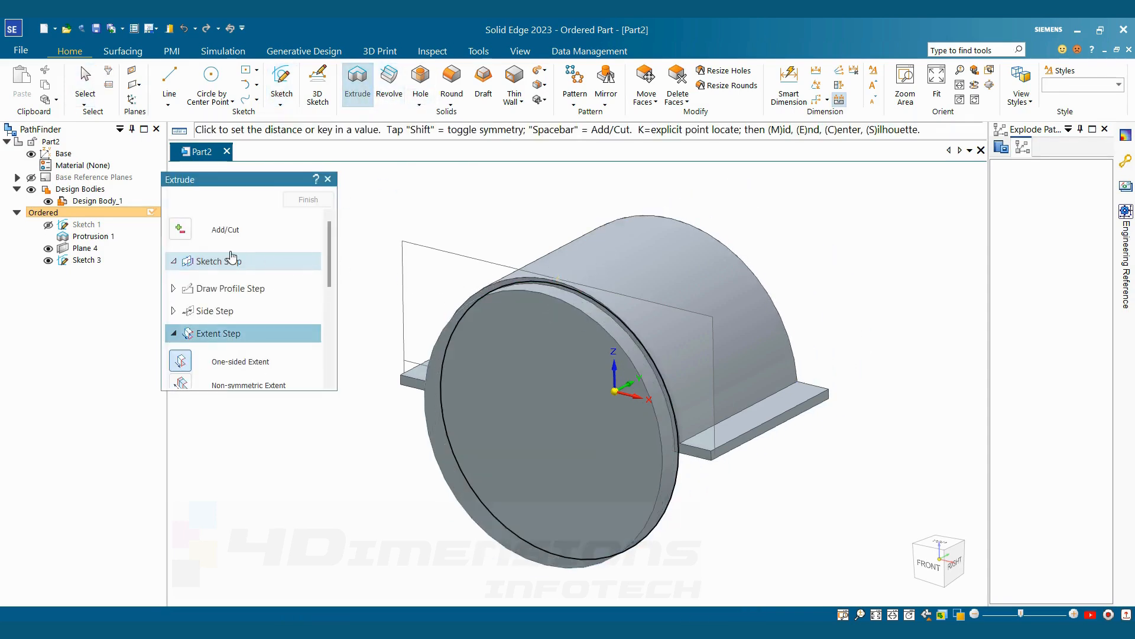
left_click(180, 228)
left_click(207, 287)
middle_click_drag(741, 304, 679, 354)
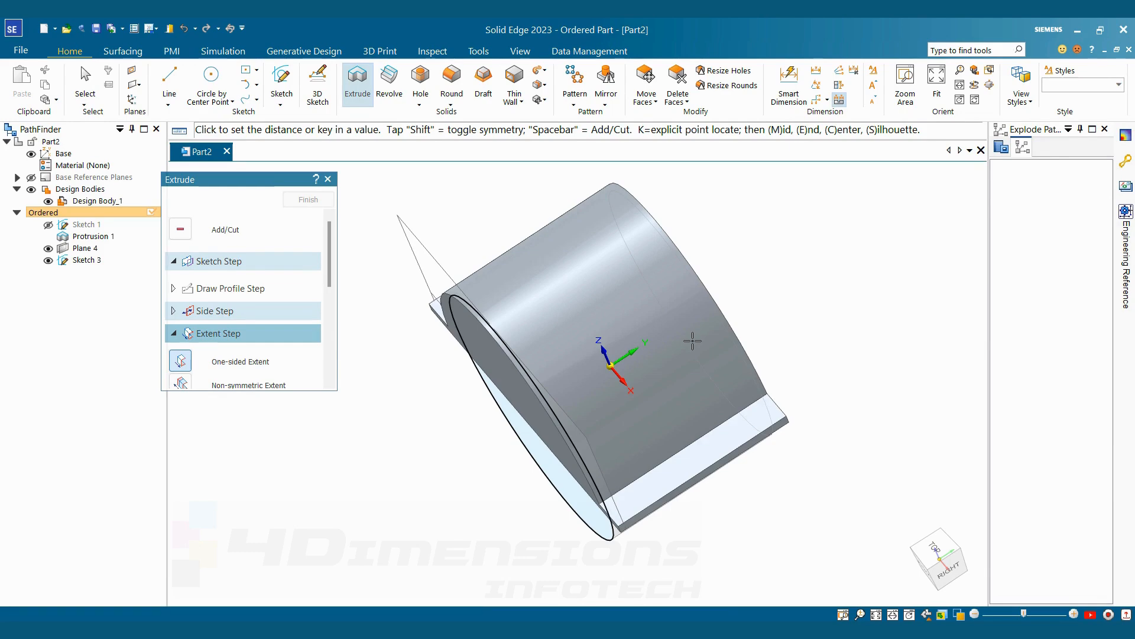
left_click(693, 342)
left_click(692, 341)
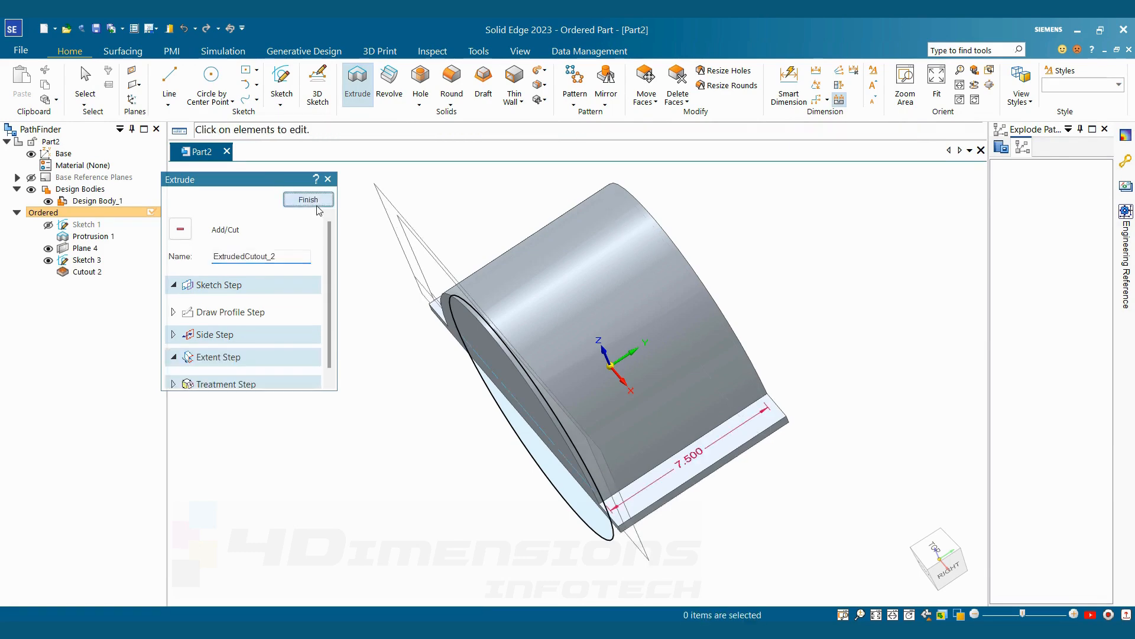
left_click(318, 203)
left_click(318, 203)
Hide the offset reference plane and the cavity circle's sketch.
scroll(633, 404, "down", 2)
middle_click_drag(634, 405, 735, 388)
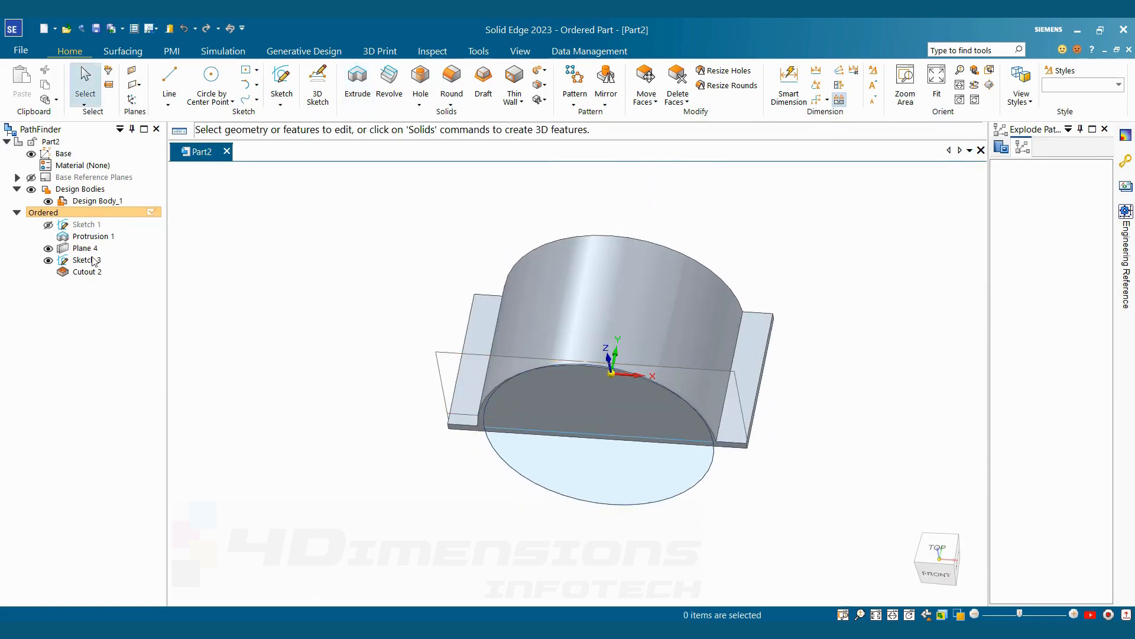
left_click(48, 249)
left_click(49, 260)
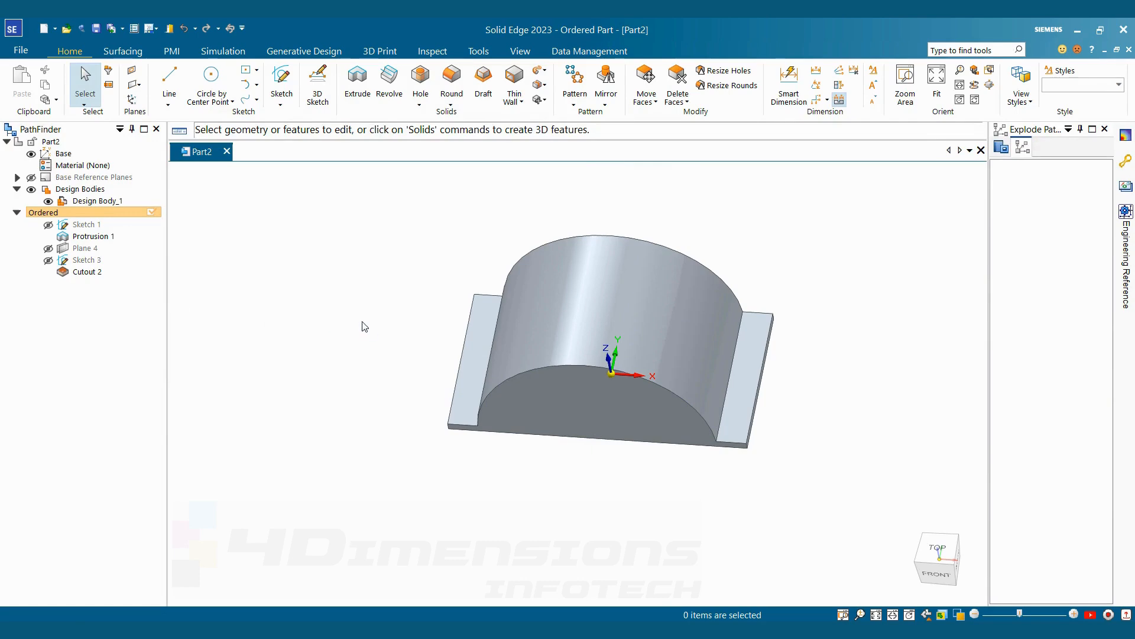
Check the hollowed housing's walls from above with visible and hidden edges against the reference drawing, and restore the shaded display.
left_click(939, 553)
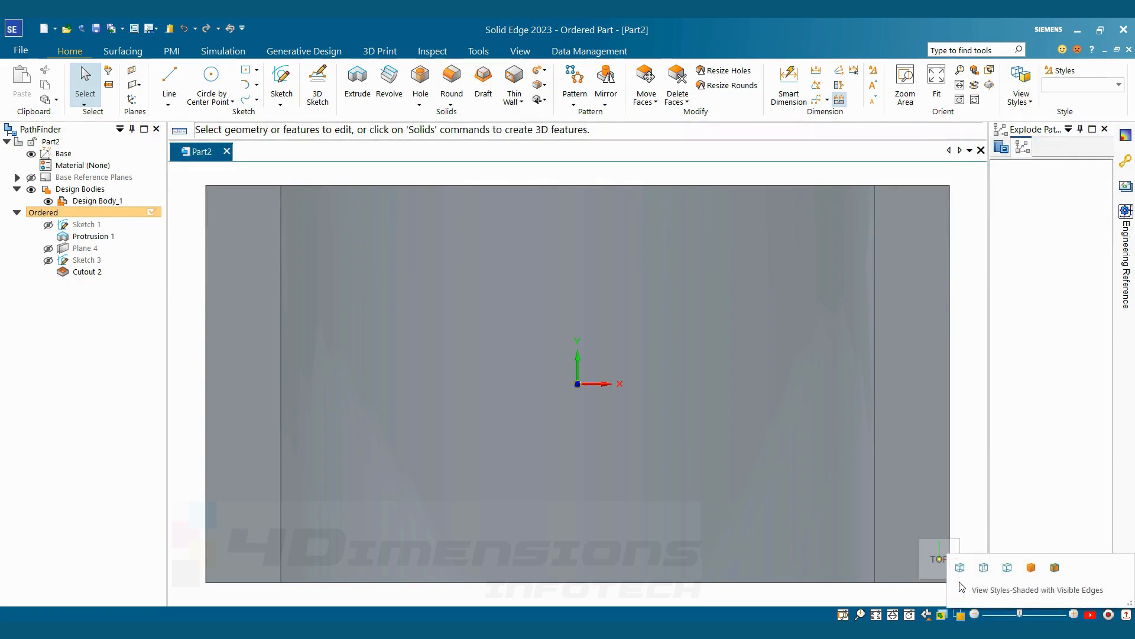
left_click(959, 614)
scroll(772, 331, "up", 2)
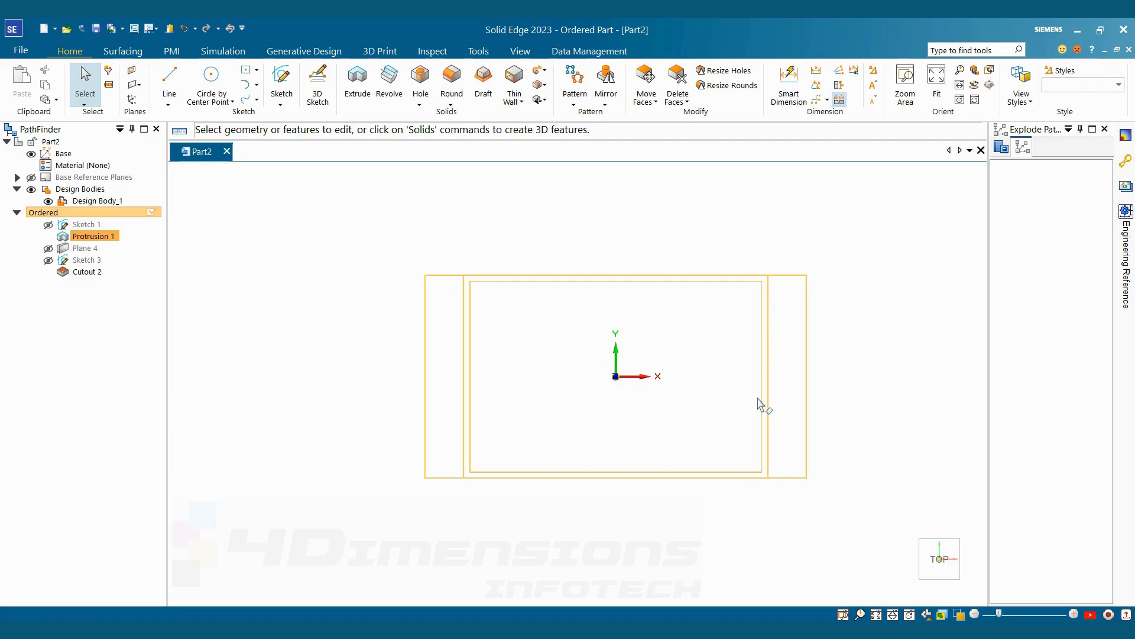
key("alt+Tab")
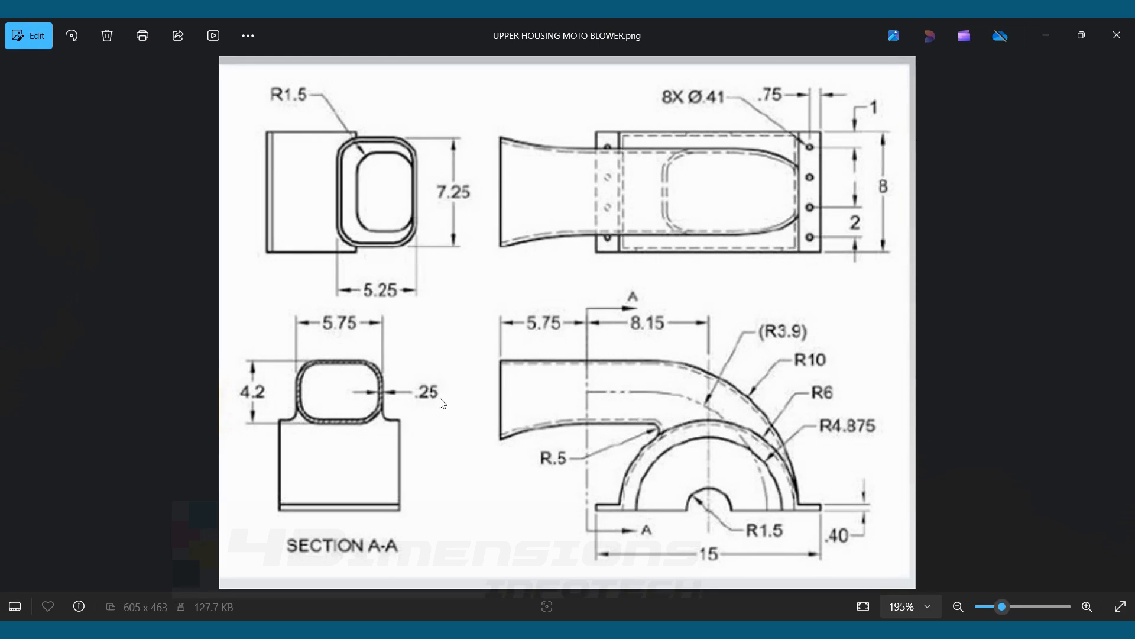
key("alt+Tab")
left_click(958, 614)
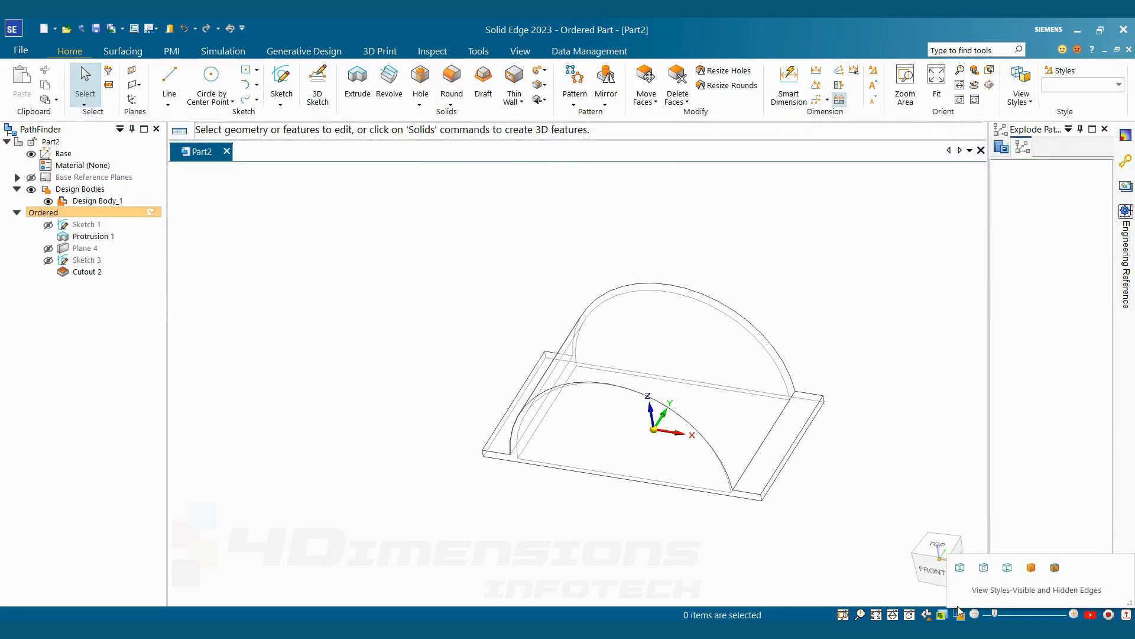
left_click(1032, 568)
Start a sketch on the housing's front end face and draw a circle about 10.2 in in diameter centred on the origin.
key("alt+Tab")
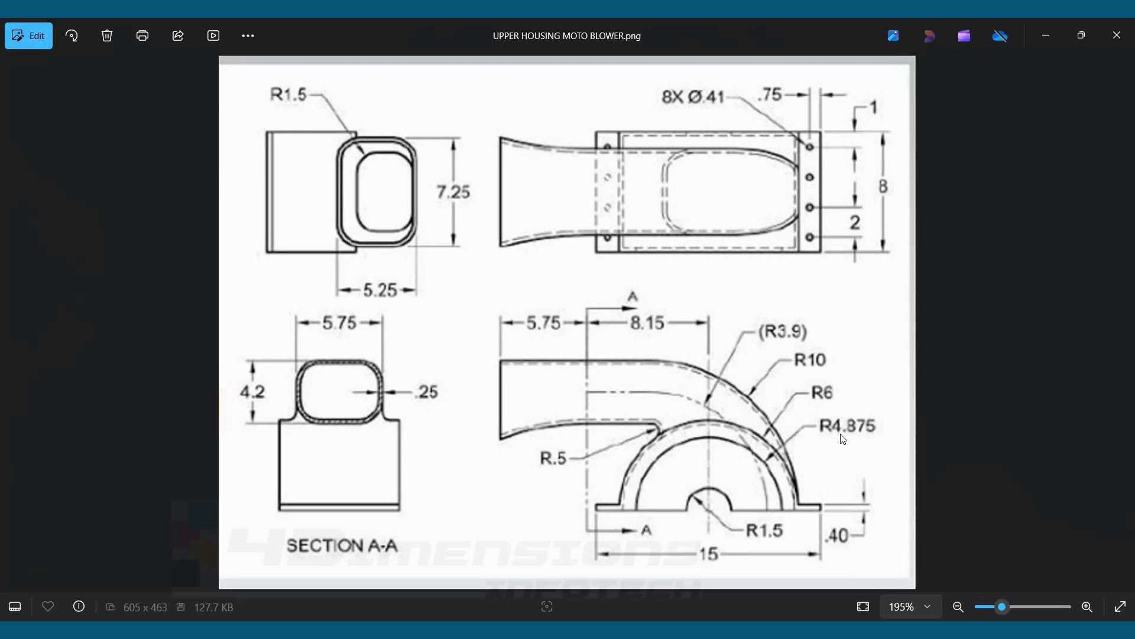
key("alt+Tab")
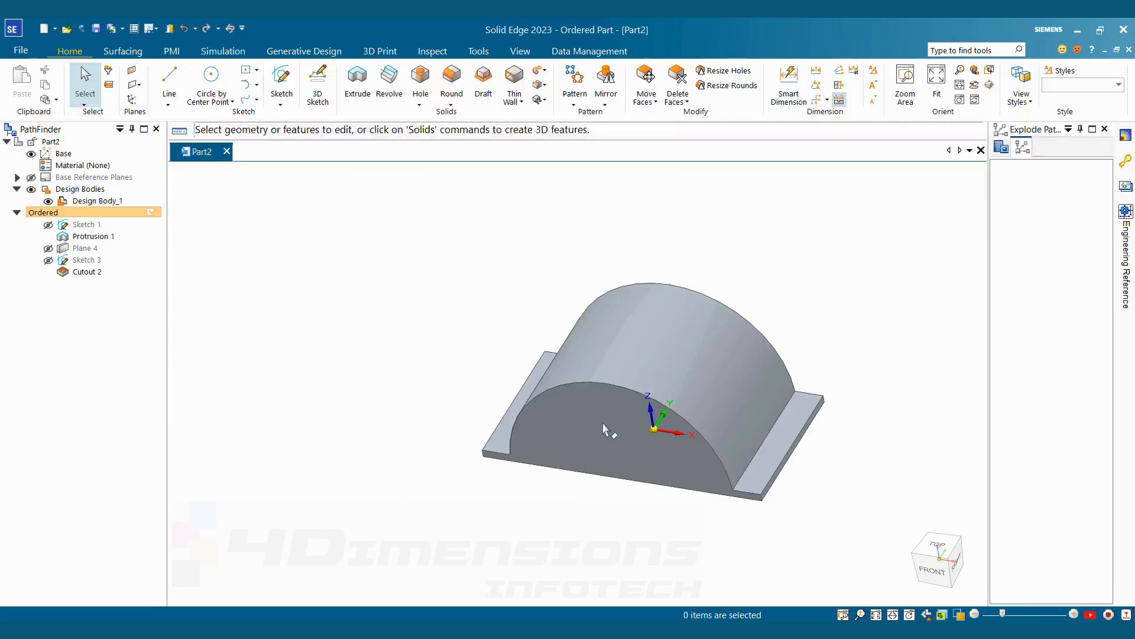
left_click(638, 408)
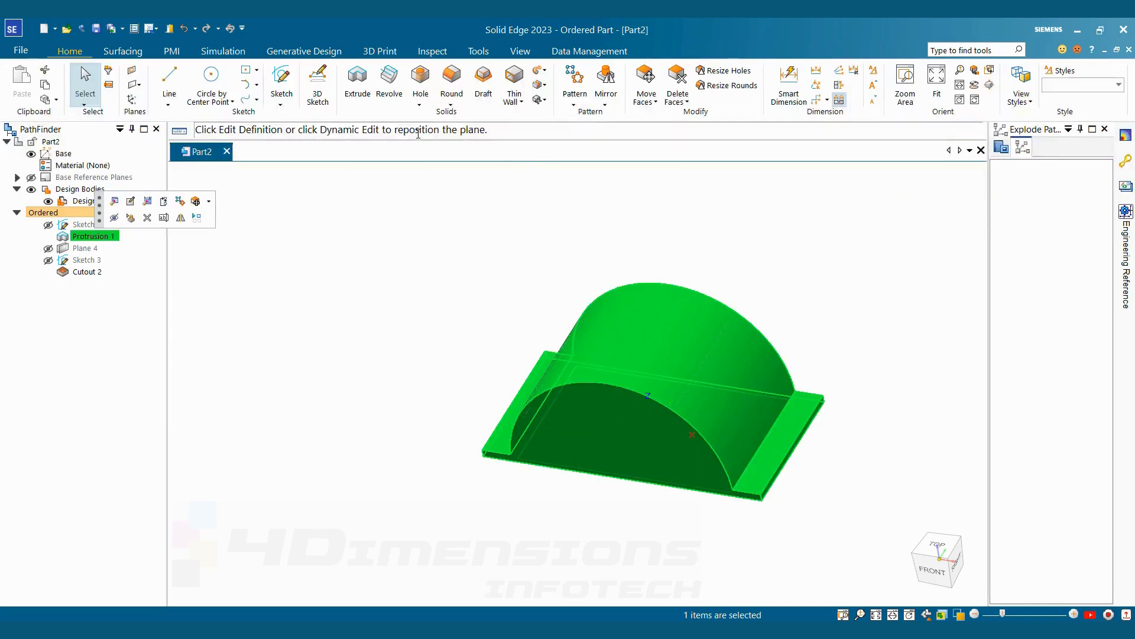
left_click(211, 80)
left_click(622, 417)
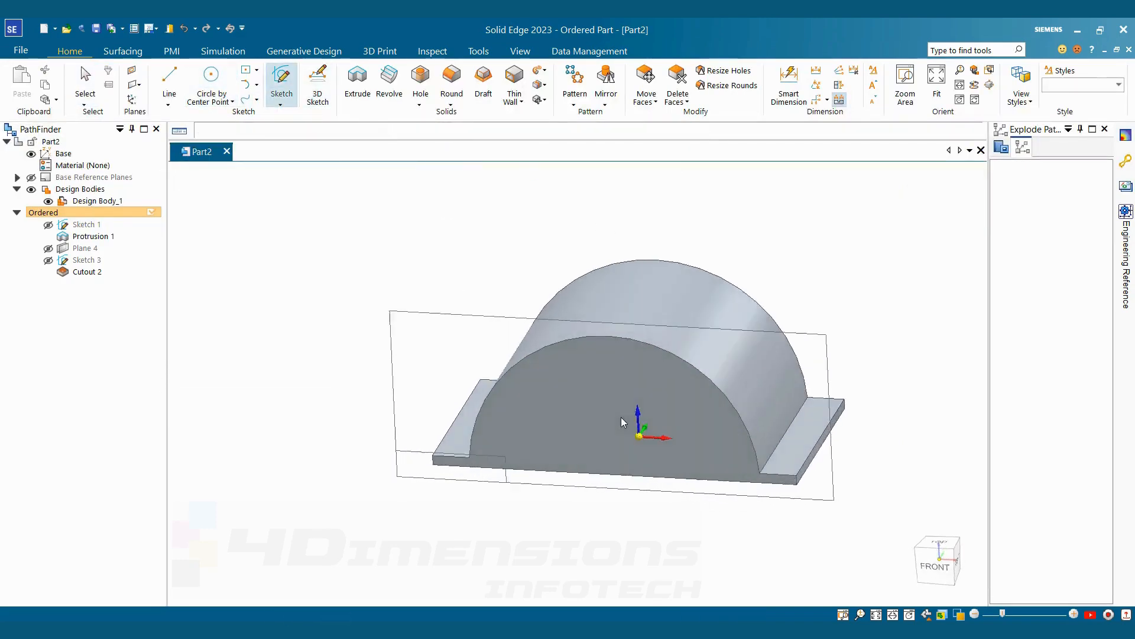
left_click(578, 496)
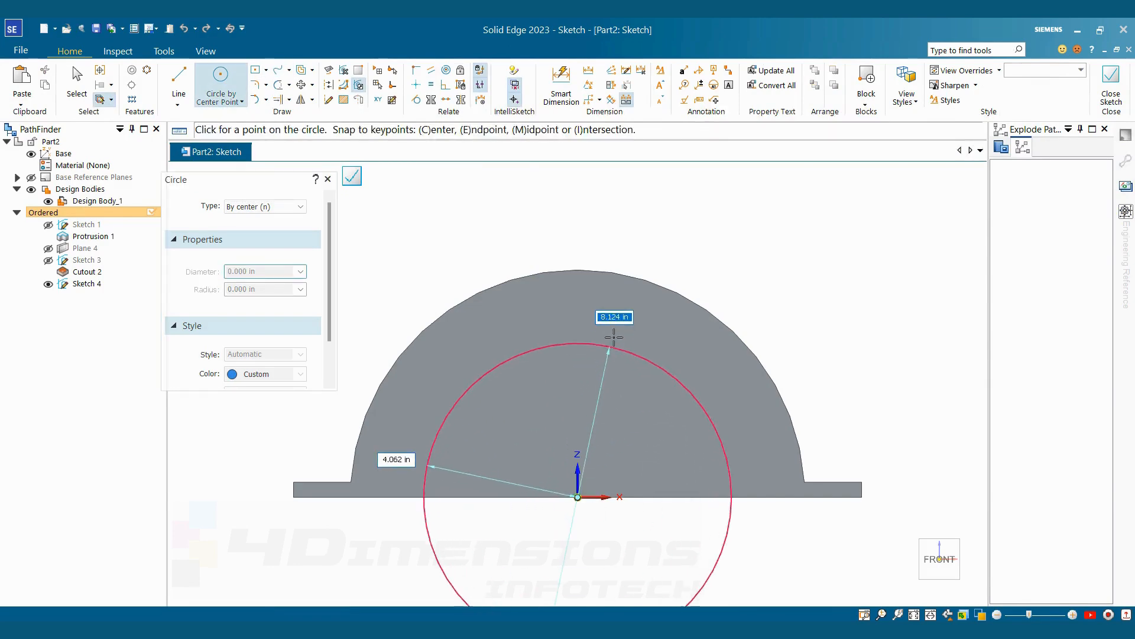
left_click(606, 306)
Set the circle's diameter to 9.75 in, twice the drawing's 4.875 in radius, and close the sketch.
left_click(561, 83)
left_click(693, 338)
type("4")
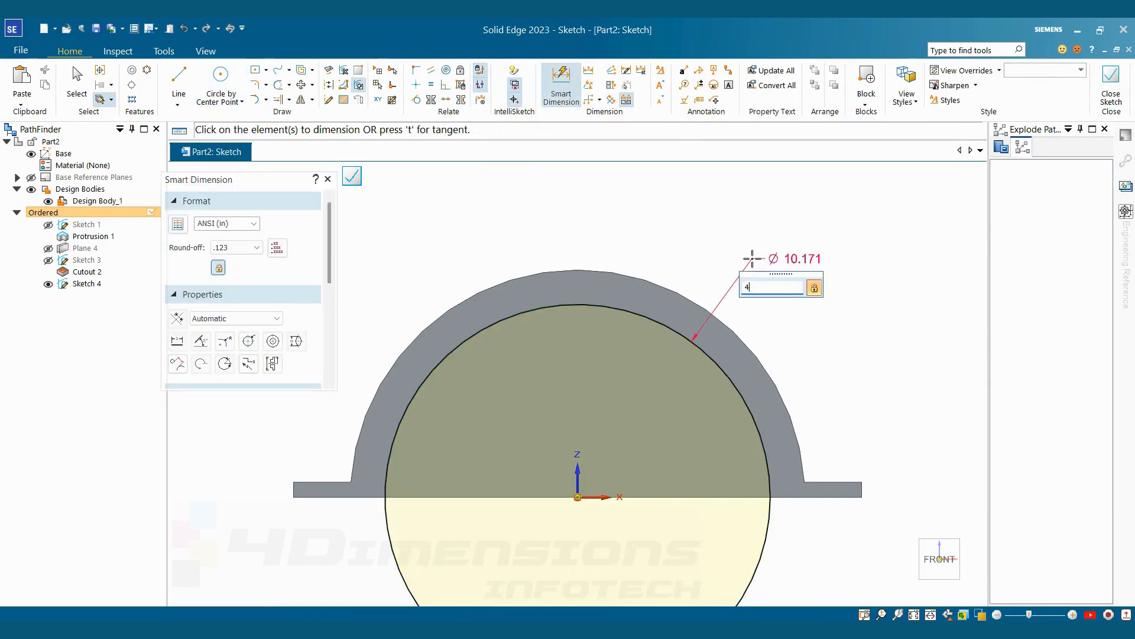
type(".875*")
key("Return")
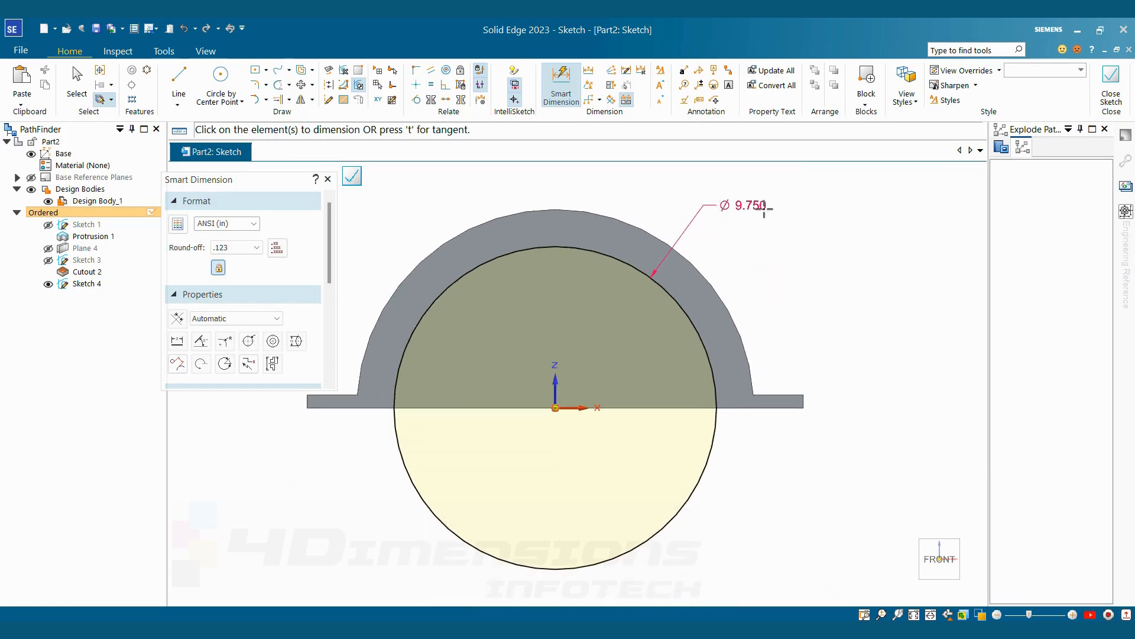
key("Escape")
mouse_move(781, 317)
middle_mouse_down()
mouse_move(890, 322)
mouse_move(875, 322)
middle_mouse_up()
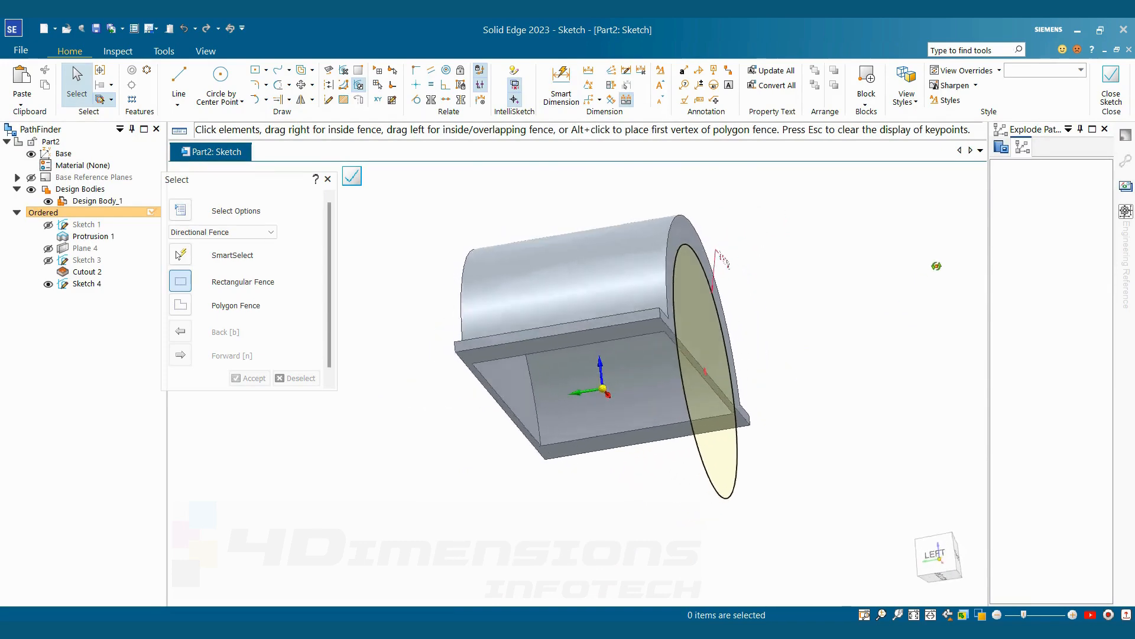
left_click(351, 176)
Cut the 9.75 in circle through the front end wall only, using Extrude with a From/To extent.
left_click(361, 86)
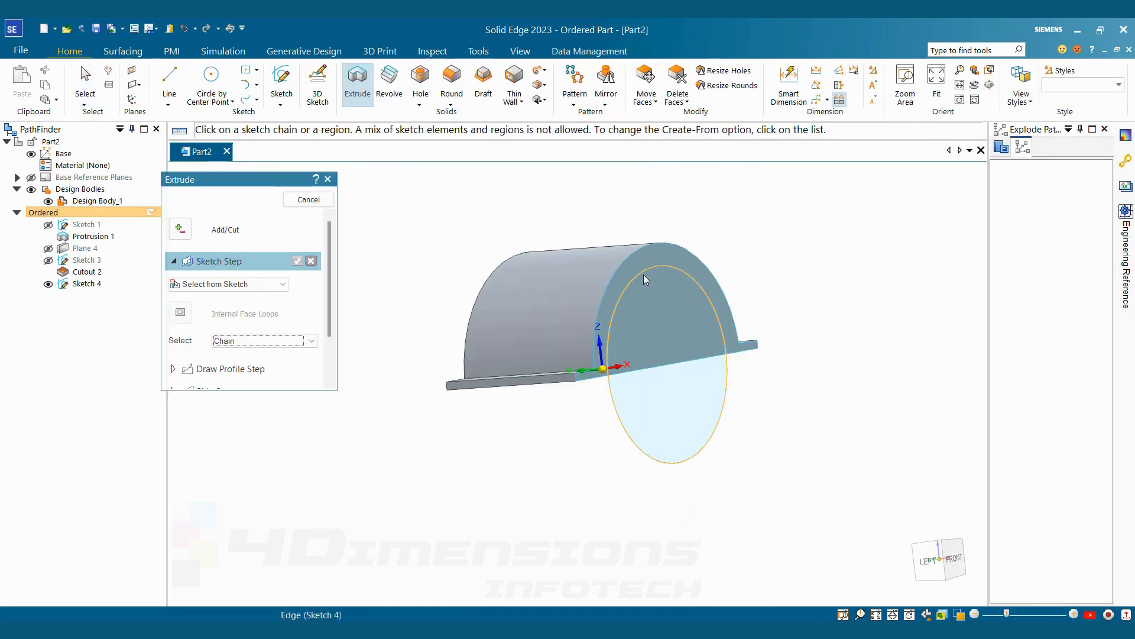
left_click(644, 274)
left_click(297, 260)
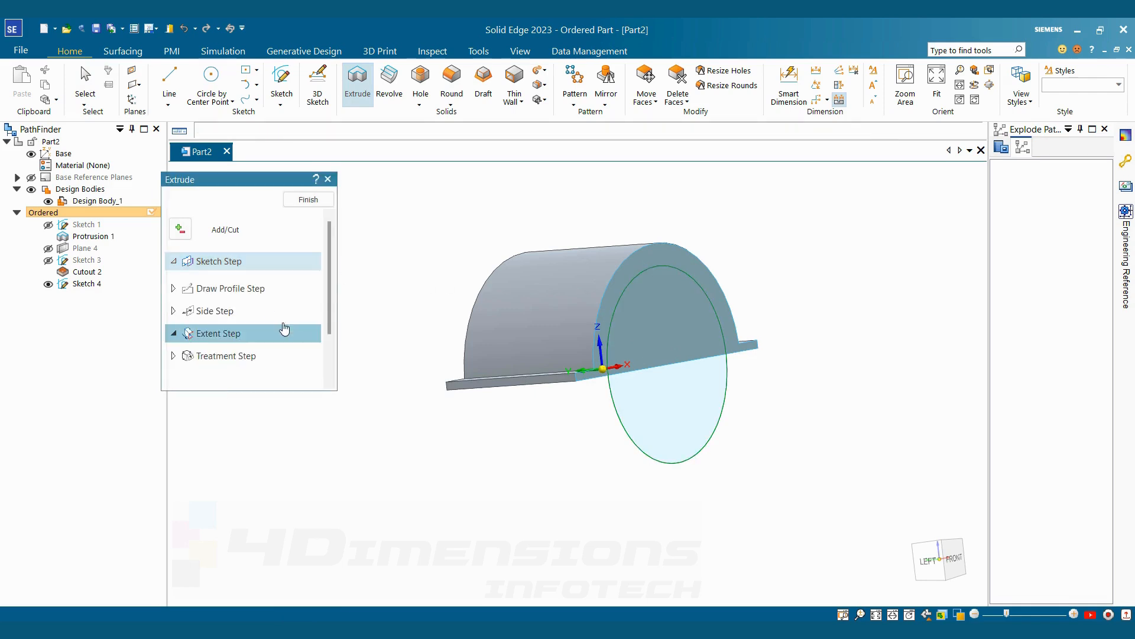
mouse_move(583, 453)
middle_mouse_down()
mouse_move(624, 410)
mouse_move(654, 398)
middle_mouse_up()
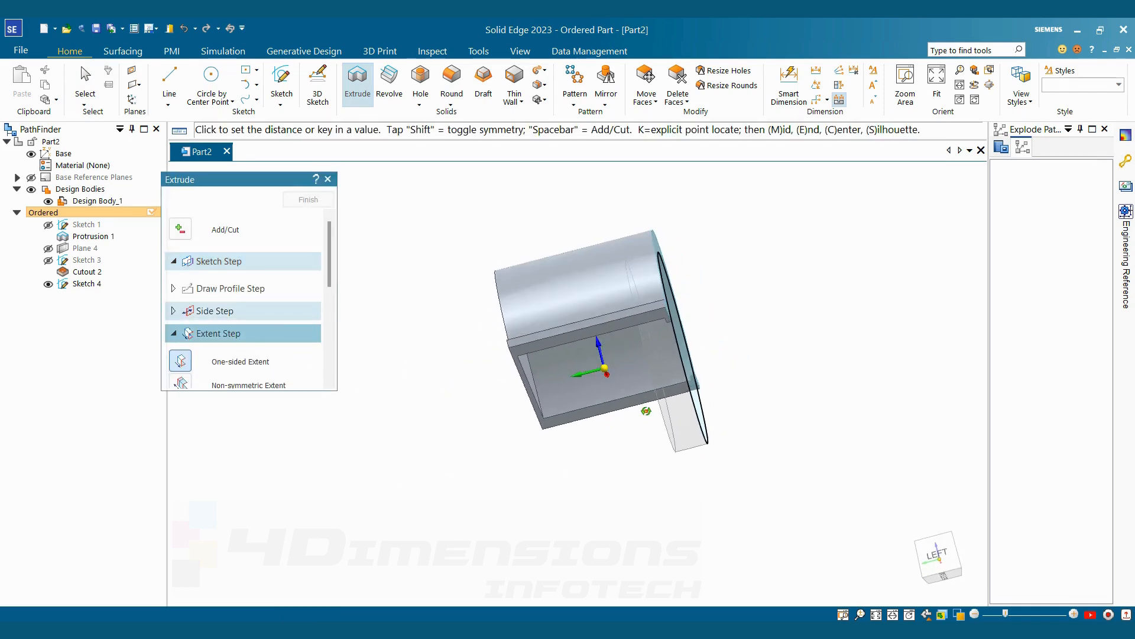
left_click_drag(328, 280, 334, 363)
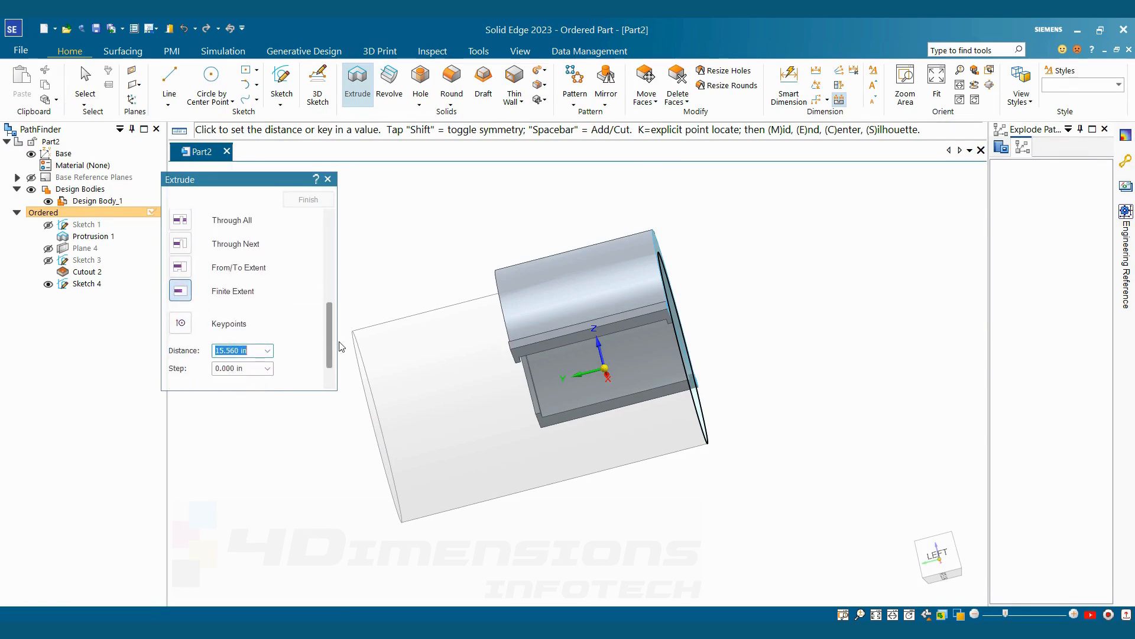
left_click(226, 272)
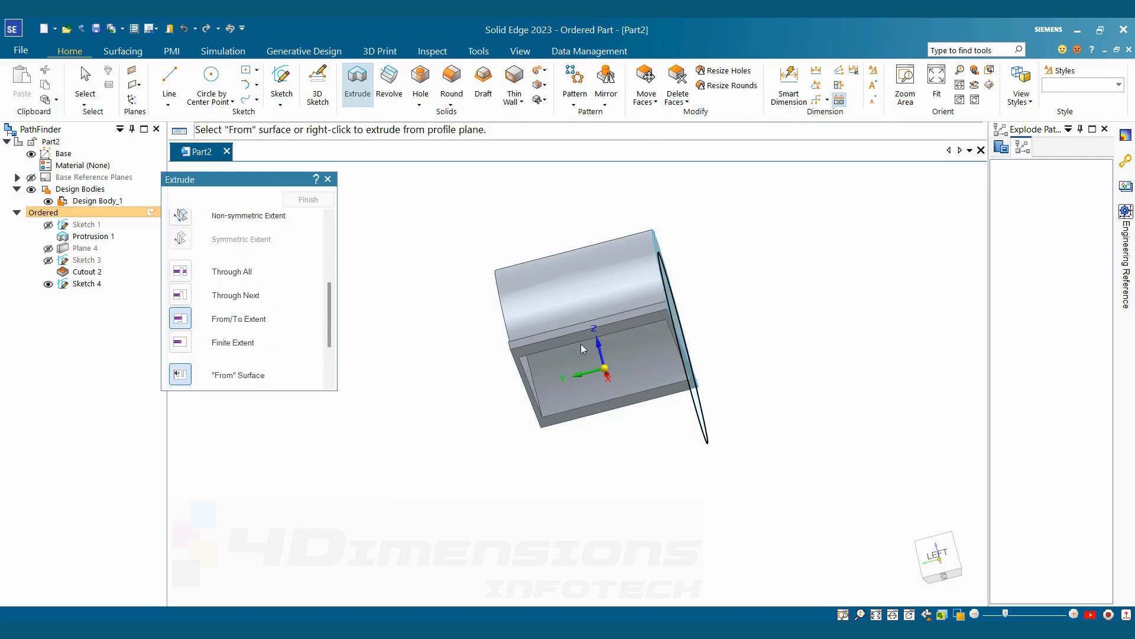
middle_click_drag(581, 343, 673, 311)
left_click(678, 319)
left_click(672, 312)
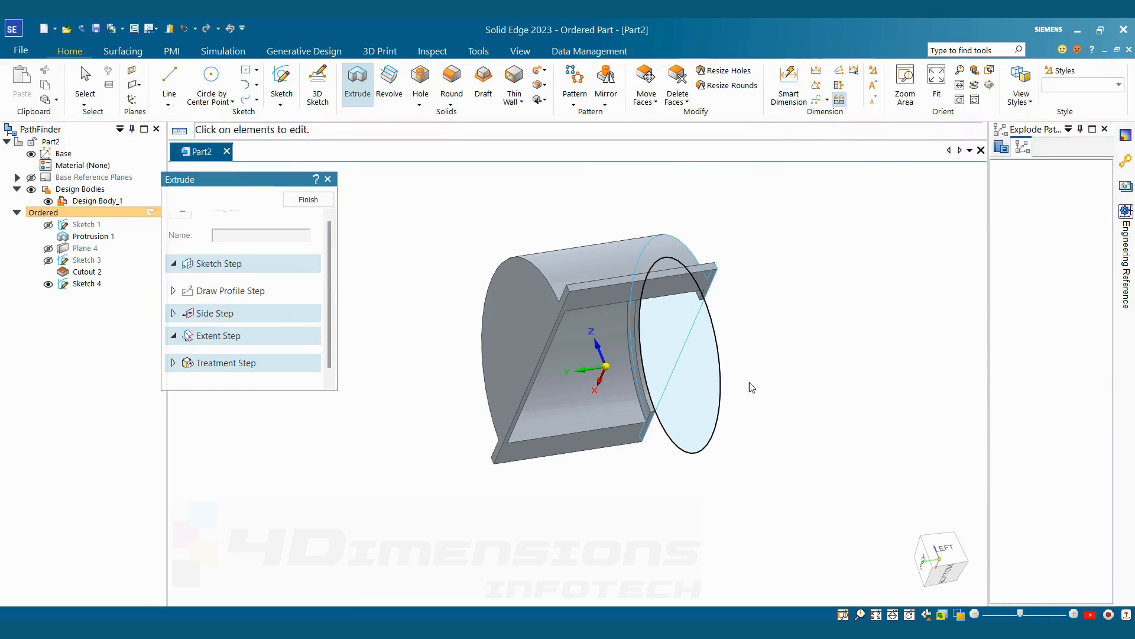
left_click(308, 200)
left_click(309, 199)
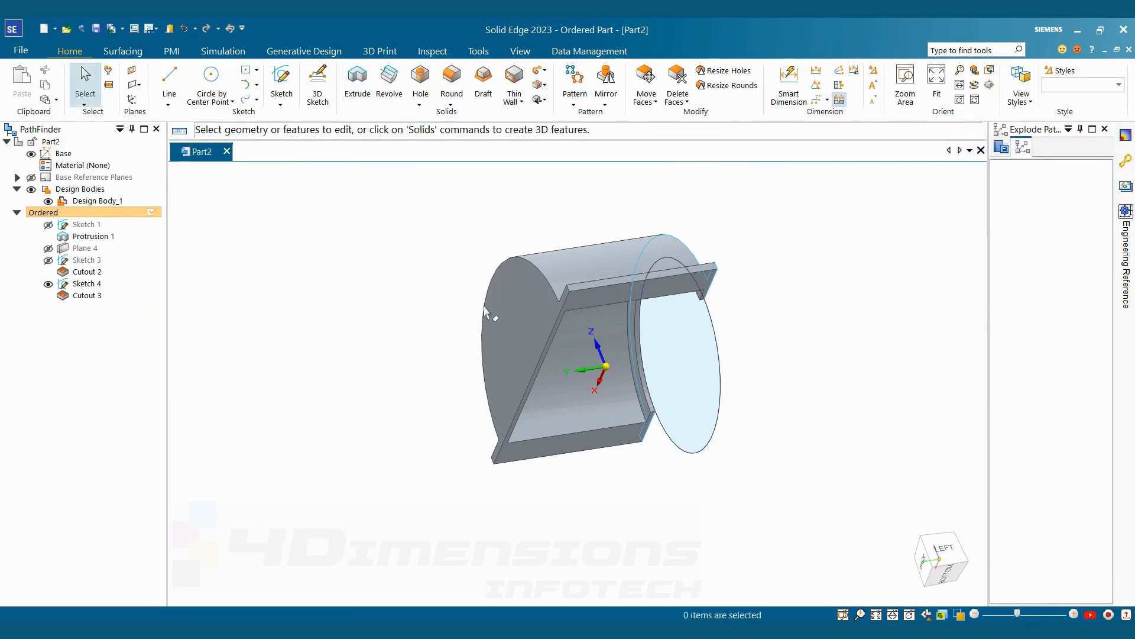
Hide the 9.75 in circle's sketch used for the front opening.
middle_click_drag(483, 310, 562, 395)
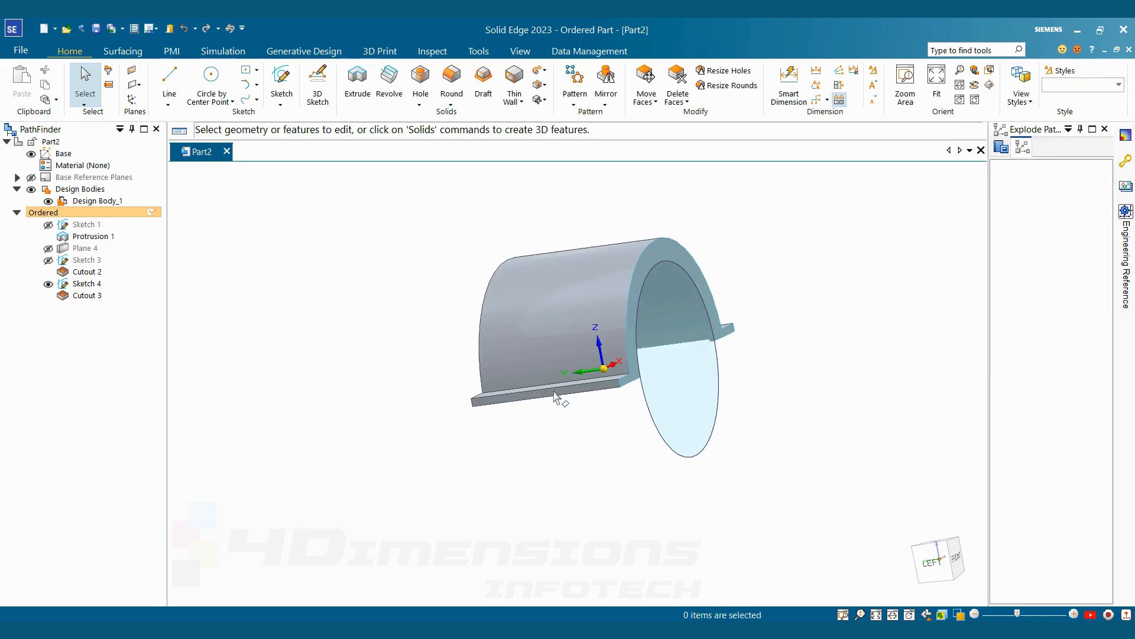
right_click(279, 275)
key("Escape")
left_click(48, 284)
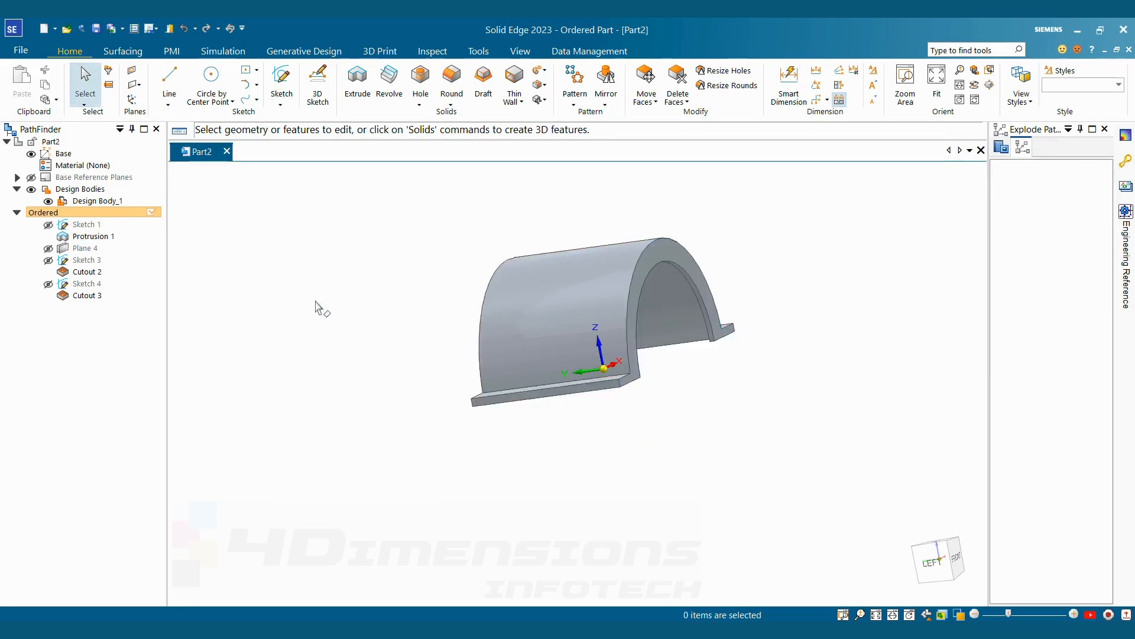
Start a sketch on the housing's closed back wall and draw a circle centred on the origin for the drawing's R1.5 opening.
middle_click_drag(315, 303, 379, 399)
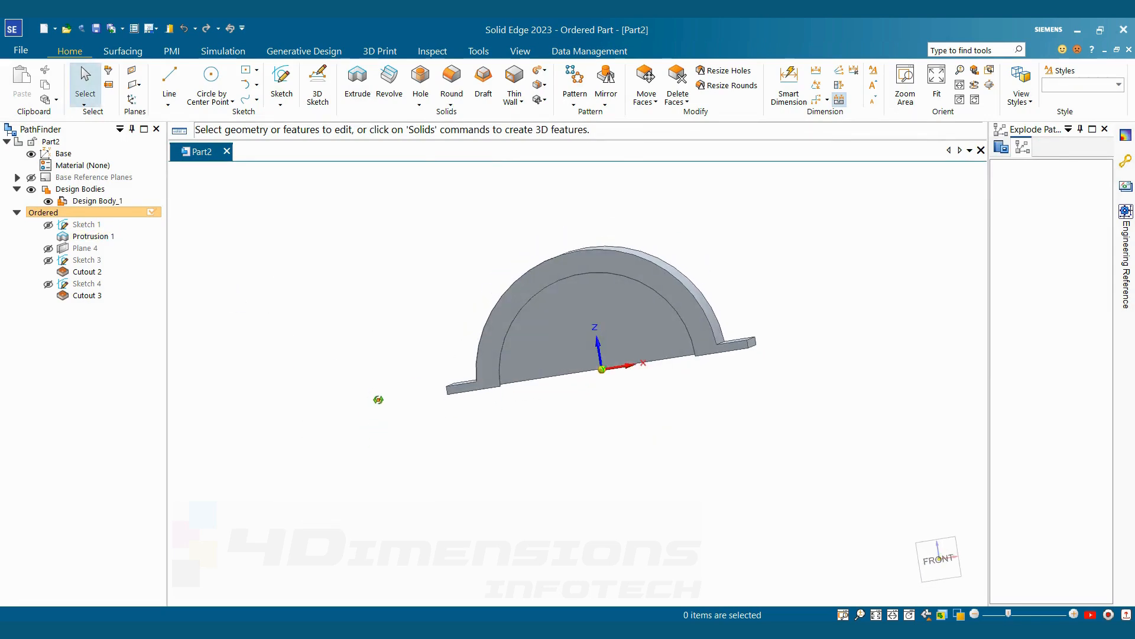
key("alt+Tab")
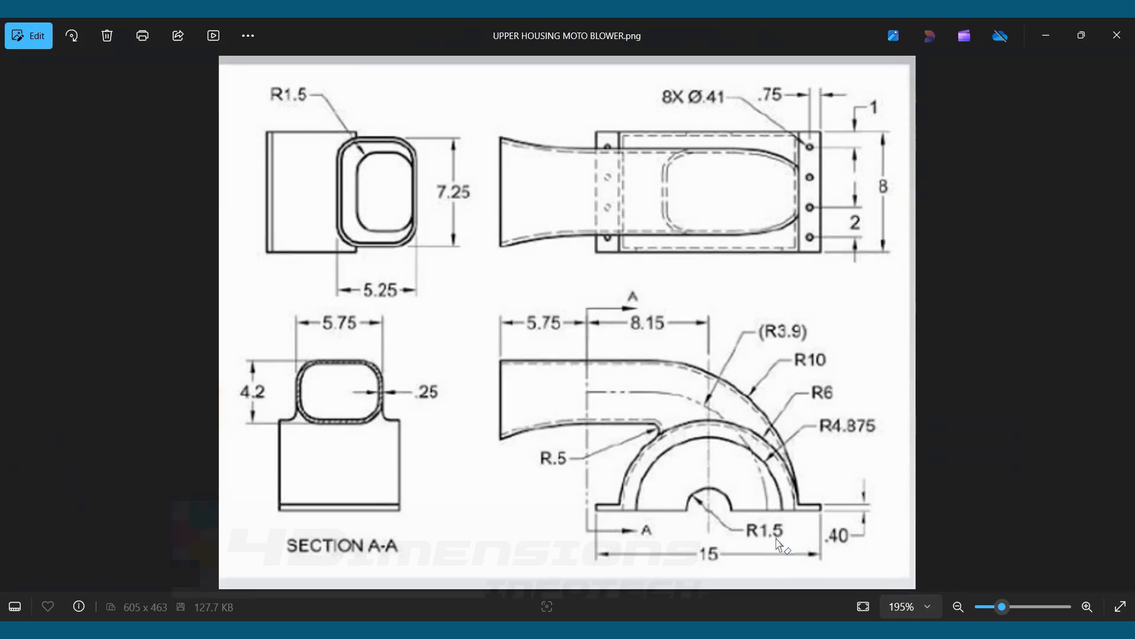
key("alt+Tab")
left_click(667, 330)
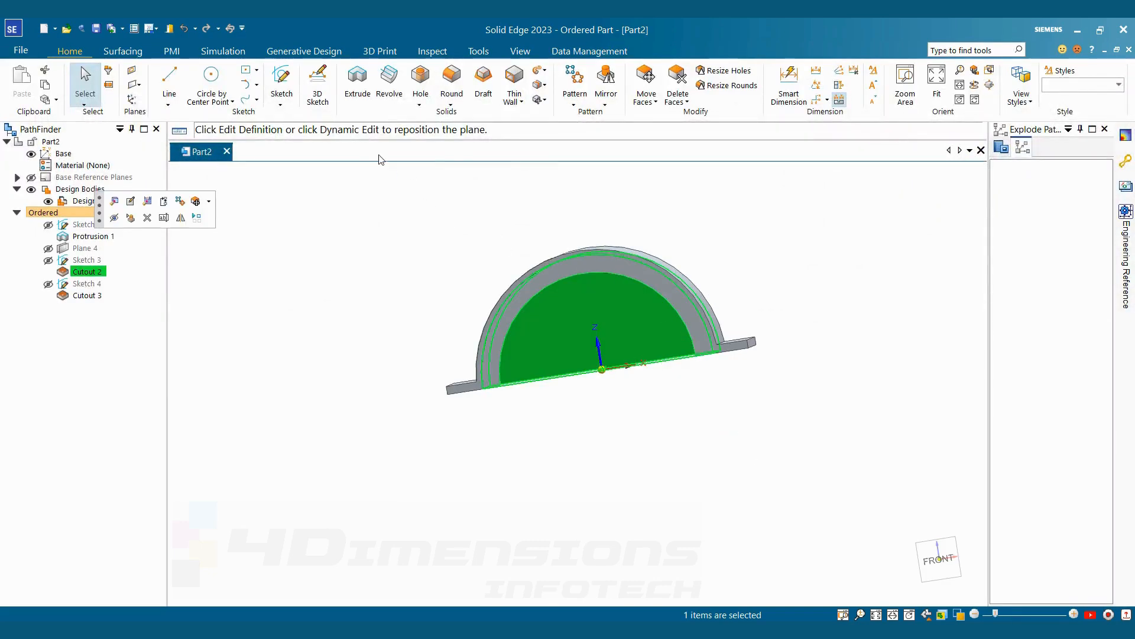
left_click(282, 84)
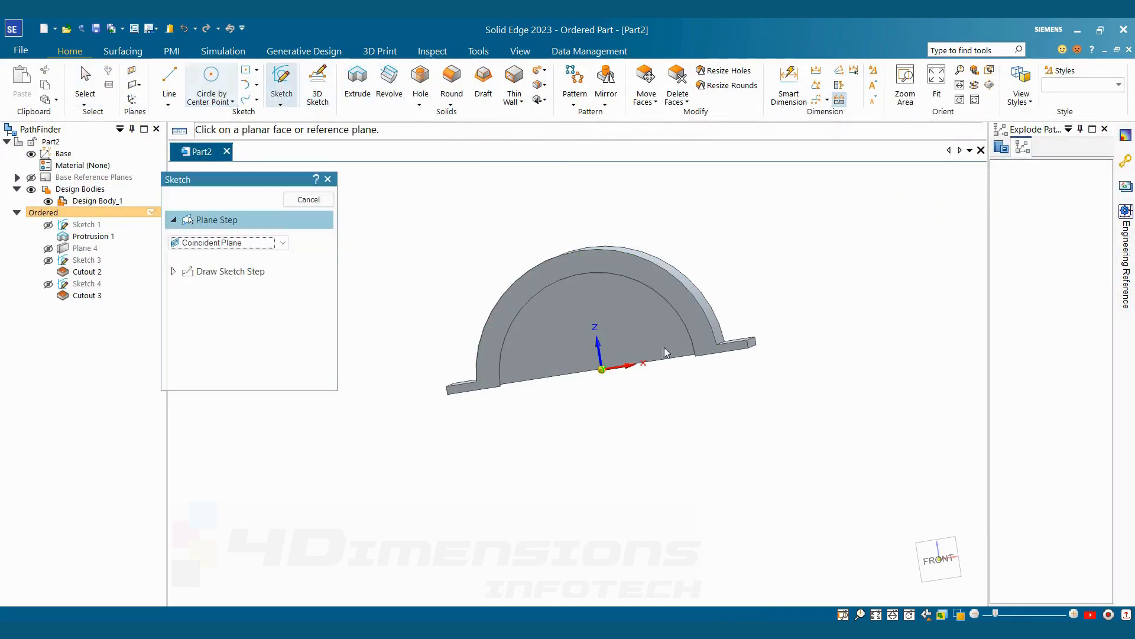
left_click(648, 325)
left_click(578, 525)
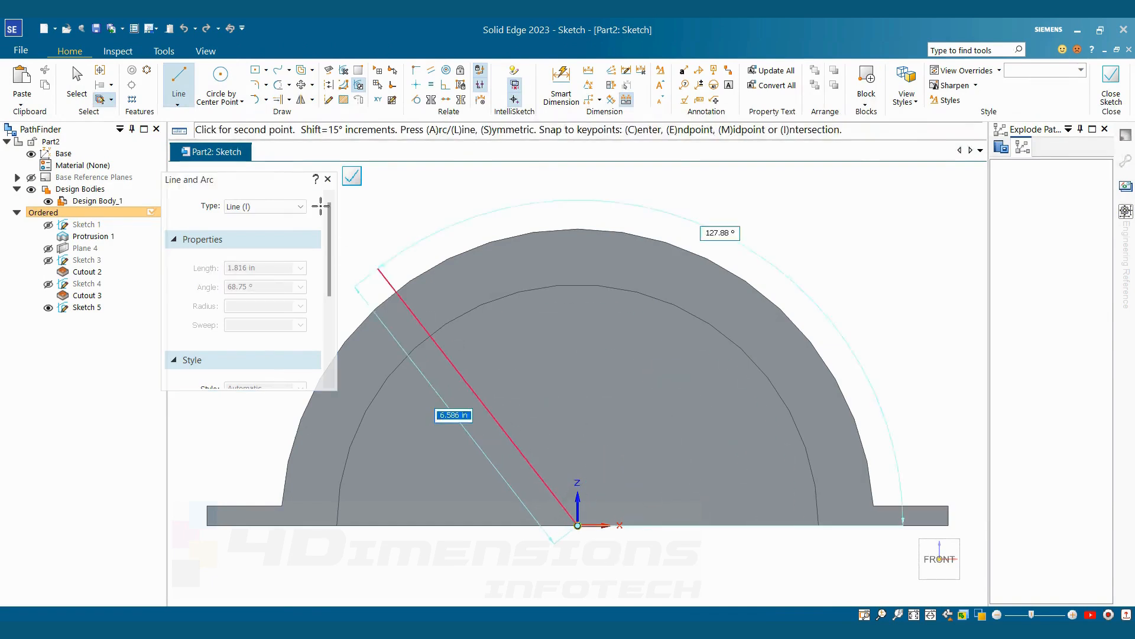
left_click(221, 84)
left_click(578, 525)
left_click(618, 474)
Set the circle's diameter to 3 in, checking it against the drawing's R1.5, and close the sketch.
left_click(561, 84)
left_click(625, 479)
left_click(792, 253)
type("3")
key("Return")
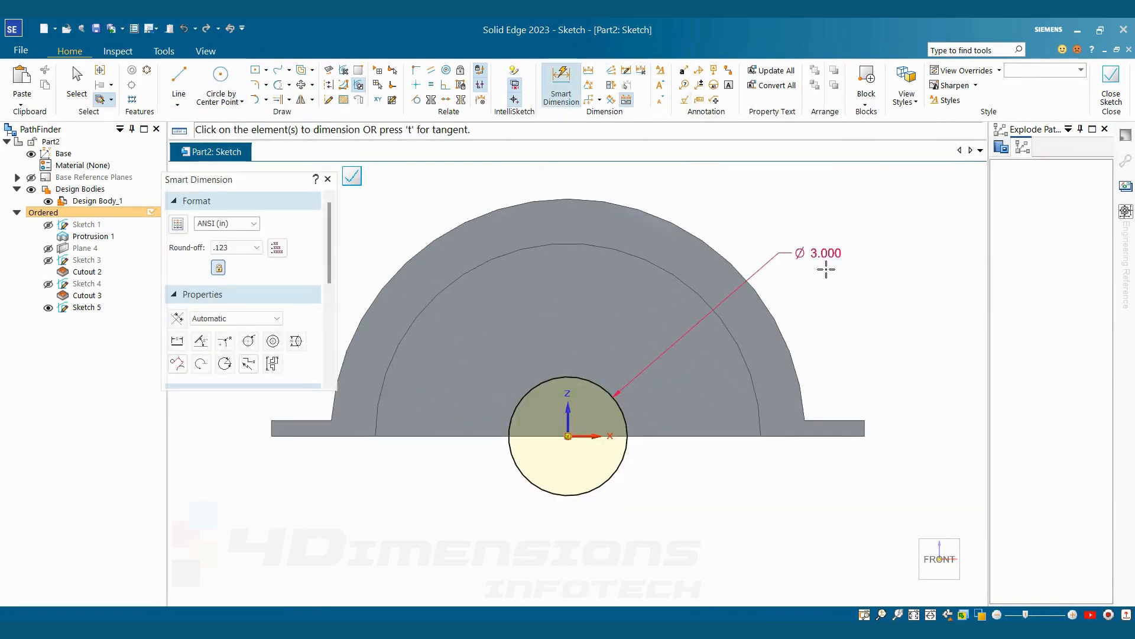
key("alt+Tab")
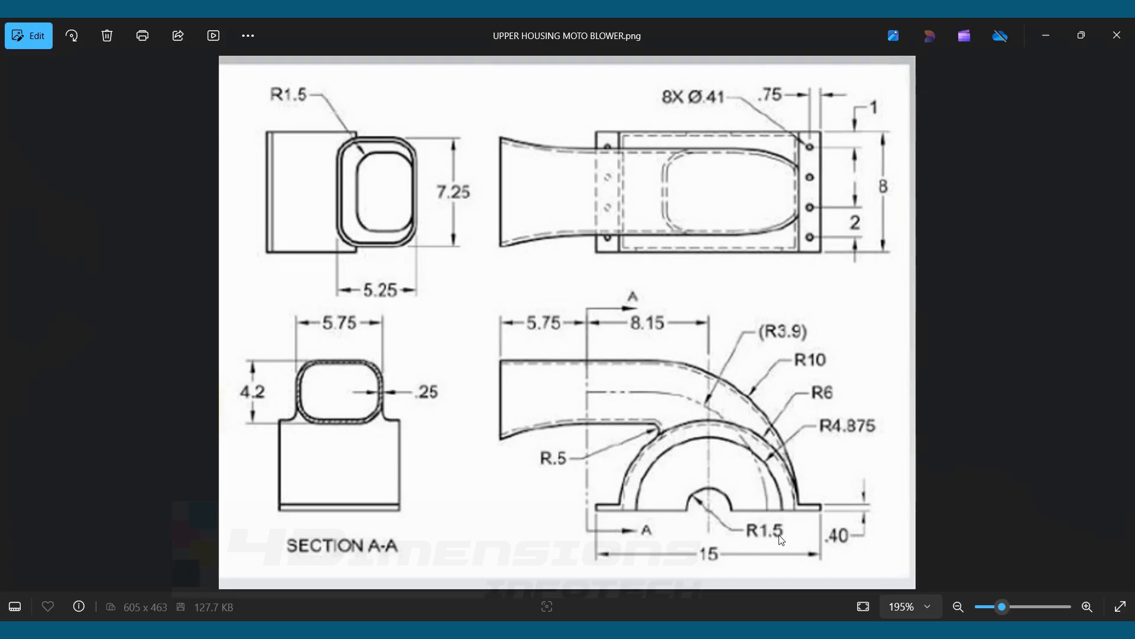
key("alt+Tab")
mouse_move(647, 210)
middle_mouse_down()
mouse_move(759, 236)
mouse_move(763, 182)
mouse_move(806, 187)
middle_mouse_up()
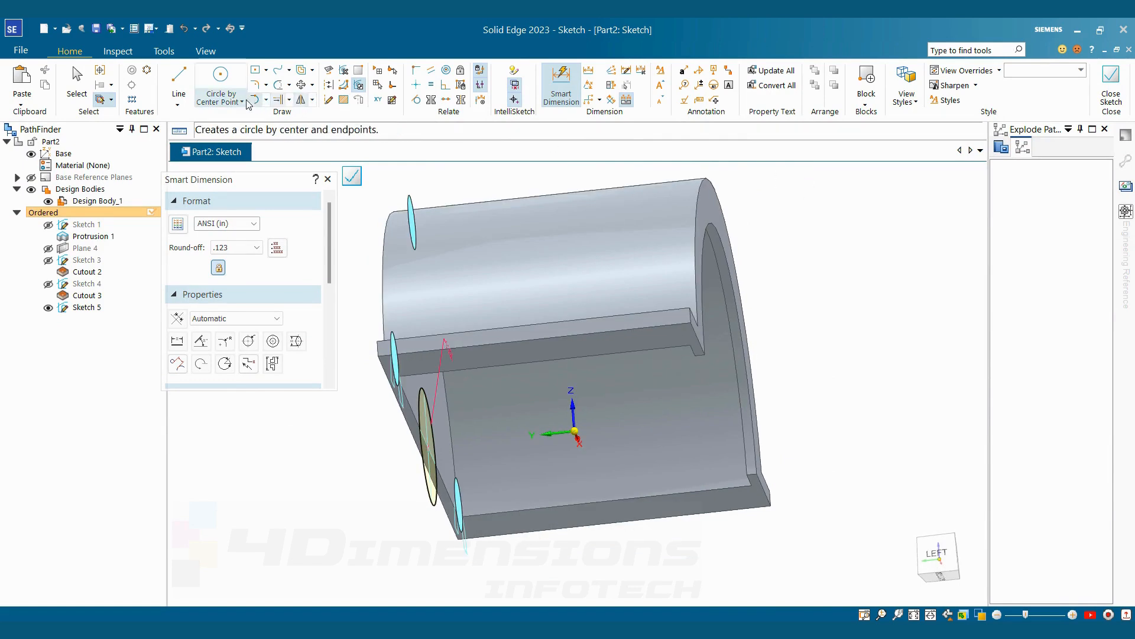
left_click(1112, 93)
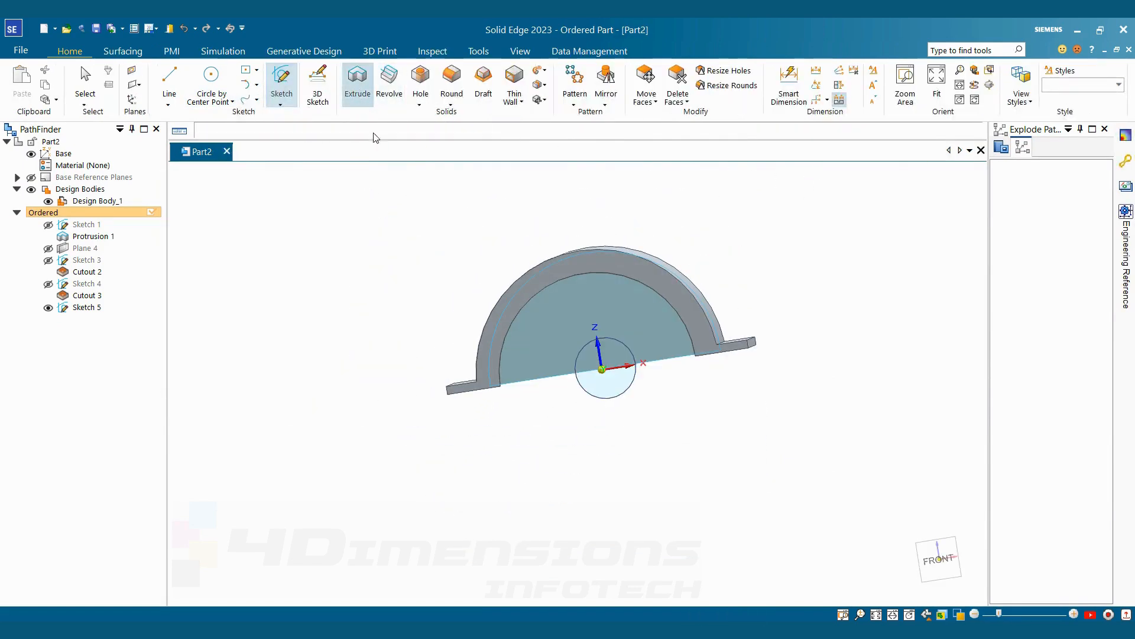
Cut the 3 in circle through the back wall only, using Extrude in Cut mode with a Through Next extent.
left_click(180, 228)
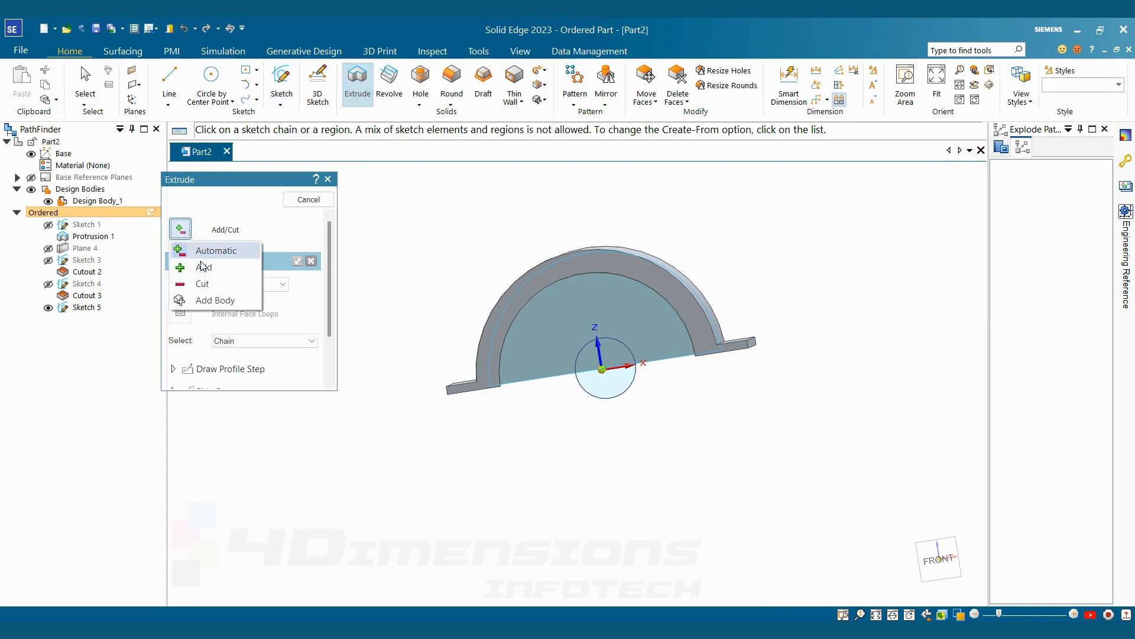
left_click(203, 285)
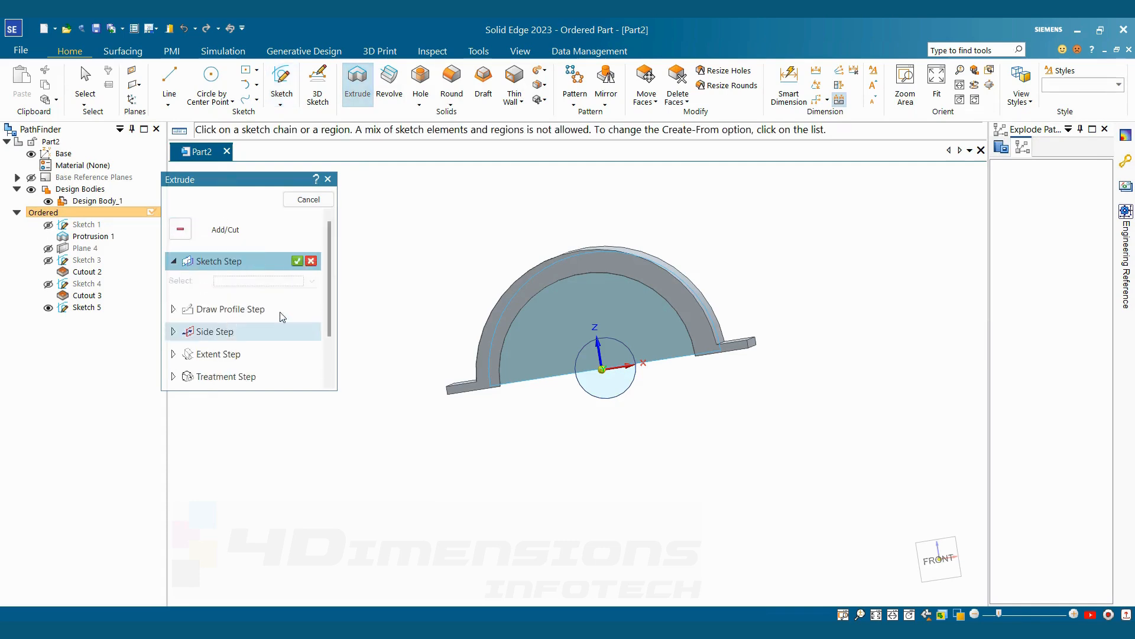
left_click(609, 384)
left_click(297, 261)
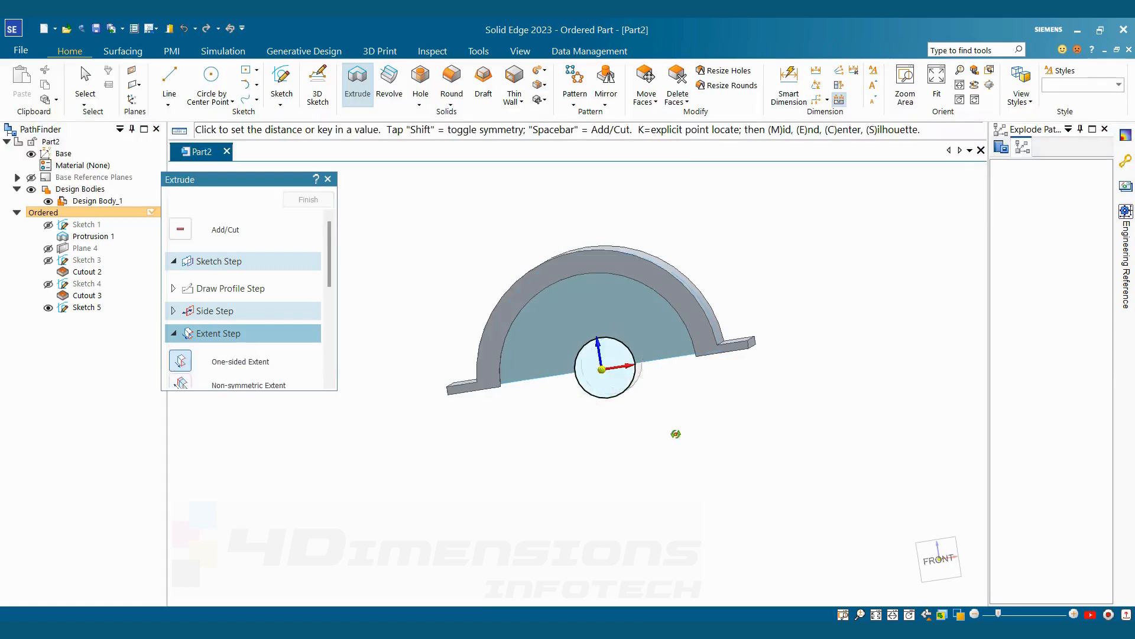
middle_click_drag(676, 434, 447, 414)
left_click_drag(330, 234, 332, 333)
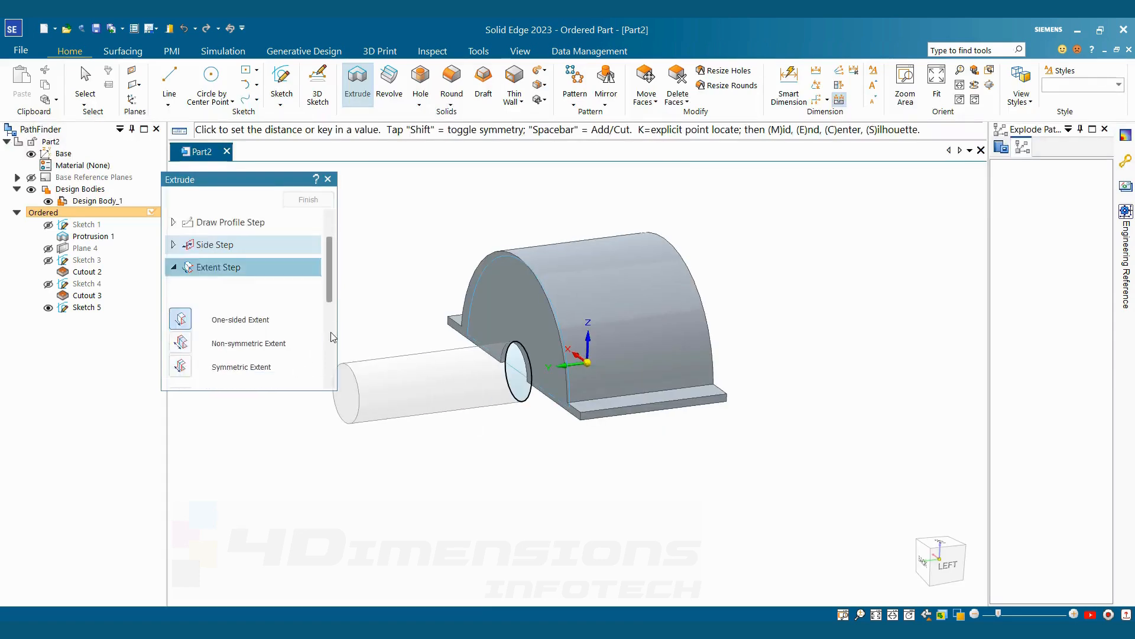
left_click(332, 337)
left_click(180, 221)
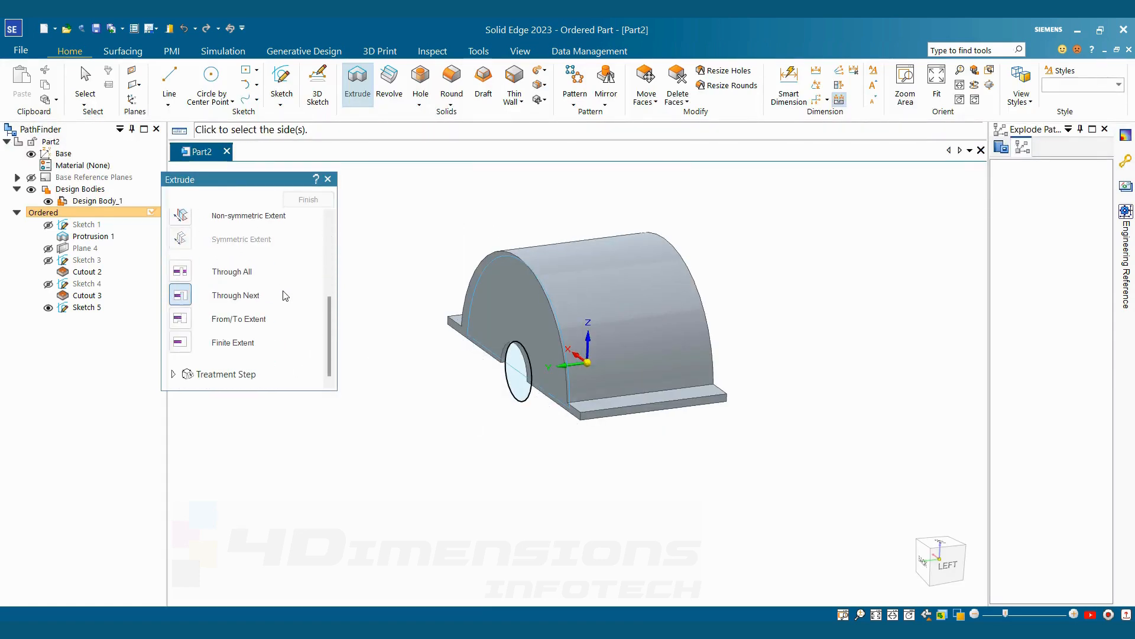
left_click(387, 325)
left_click(308, 199)
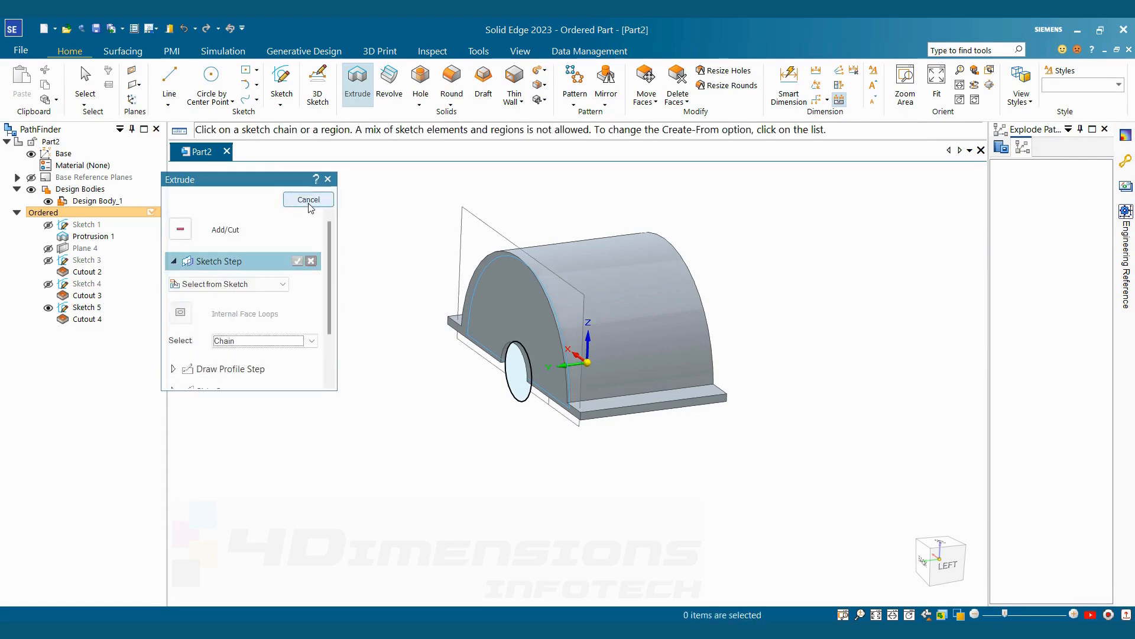
left_click(308, 199)
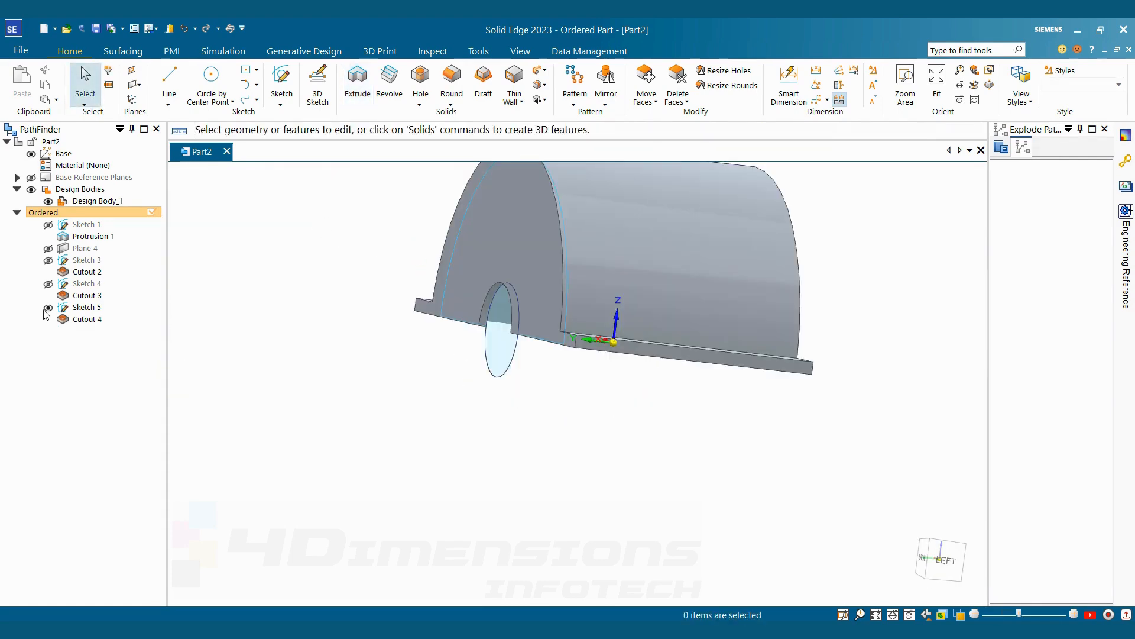
Hide the 3 in circle's sketch used for the back wall opening.
left_click(47, 309)
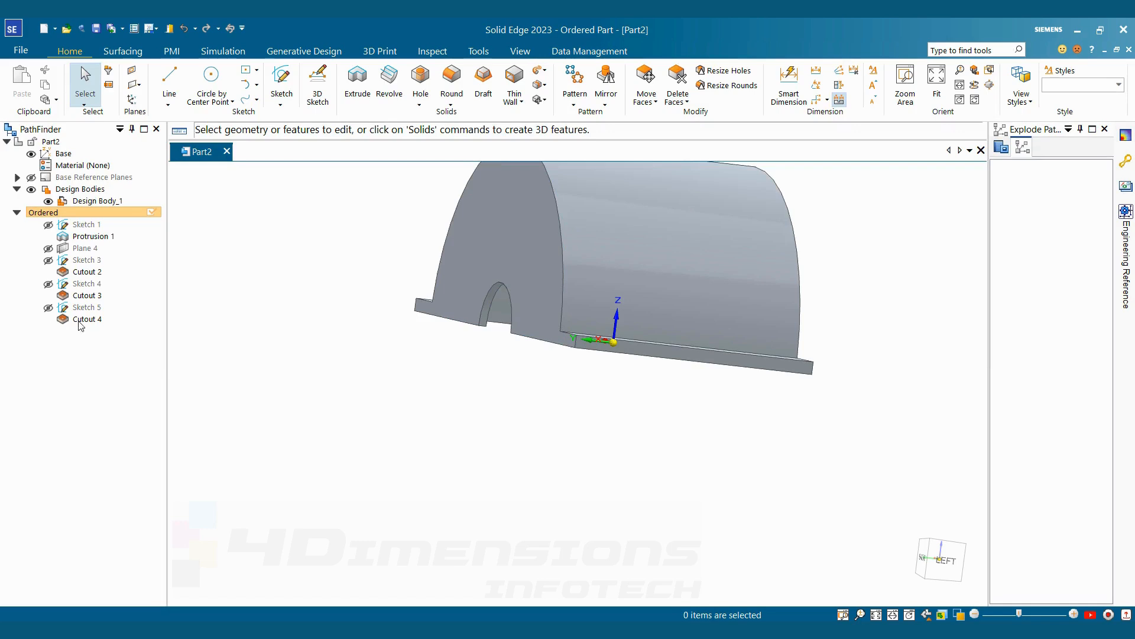
key("ctrl+f")
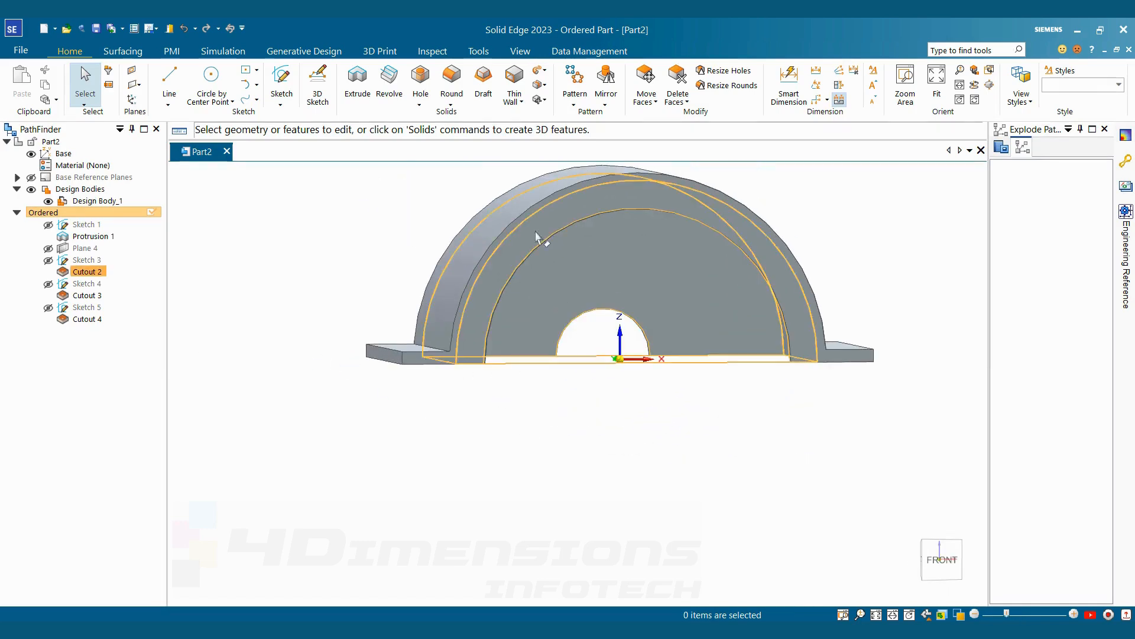
middle_click_drag(795, 331, 787, 390)
Show the base reference planes and create a plane parallel to Right (yz), about 8.9 in away on the negative X side.
key("alt+Tab")
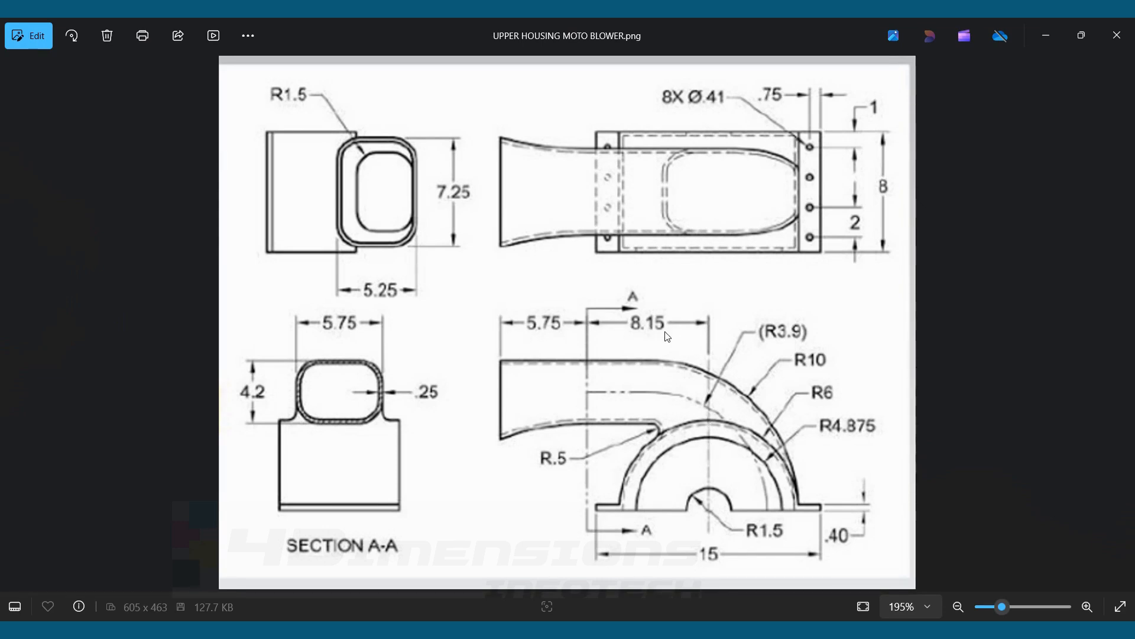
key("alt+Tab")
left_click(31, 177)
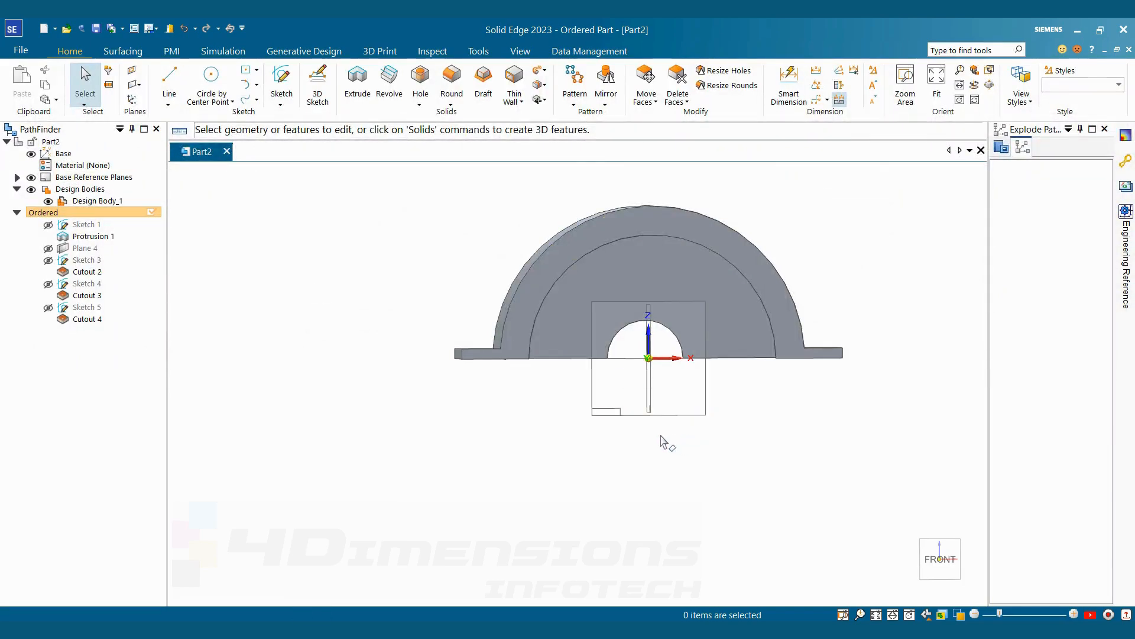
left_click(649, 401)
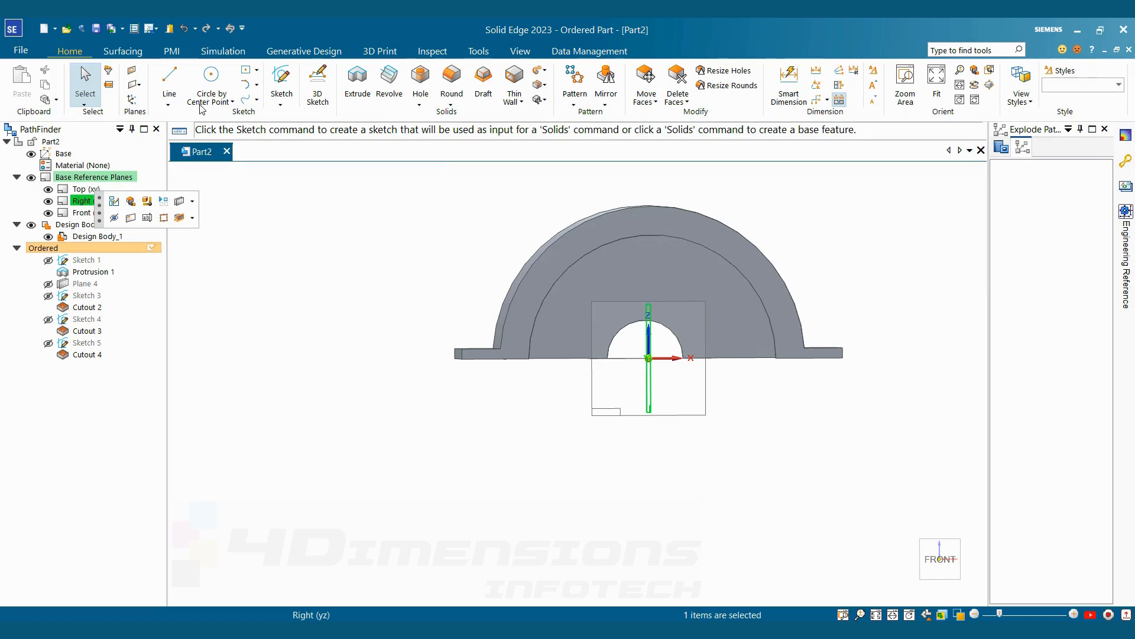
left_click(134, 84)
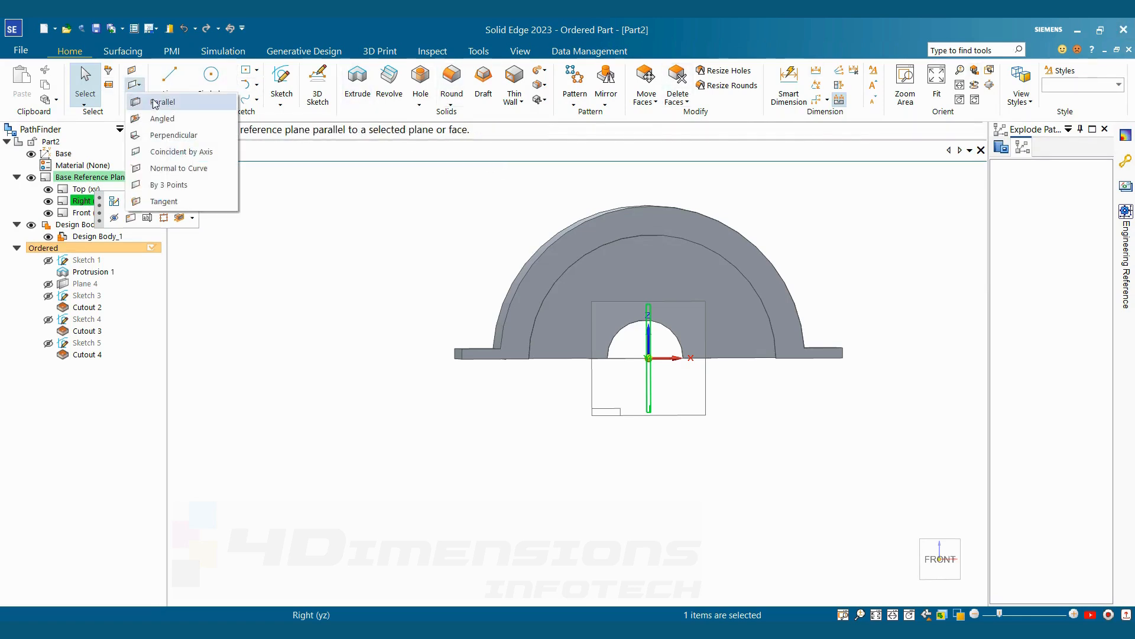
left_click(157, 102)
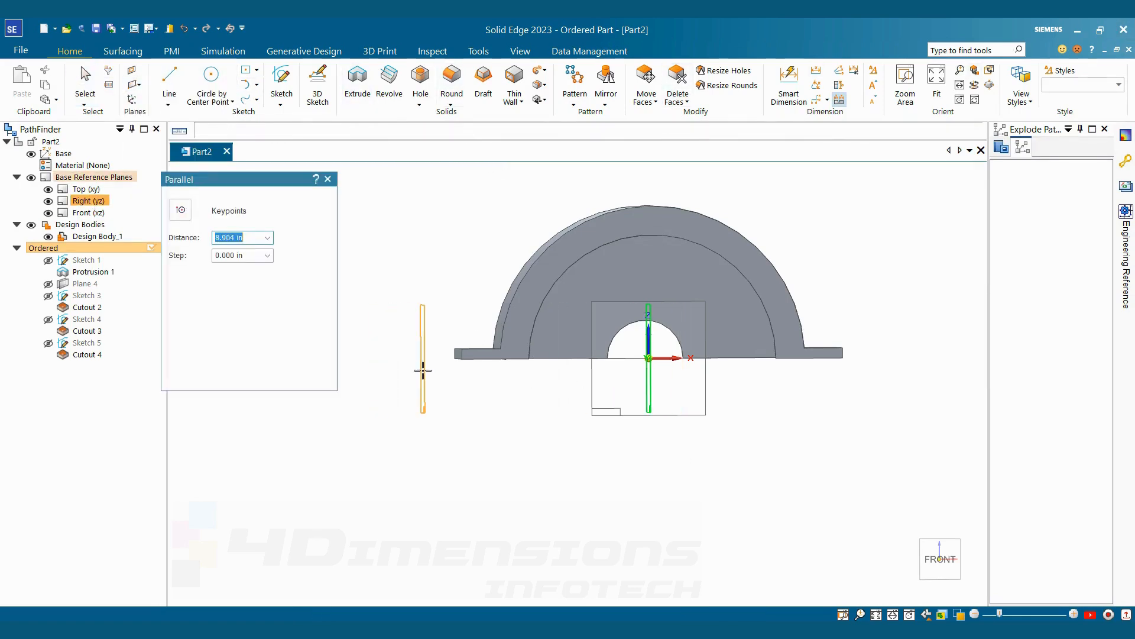
left_click(423, 370)
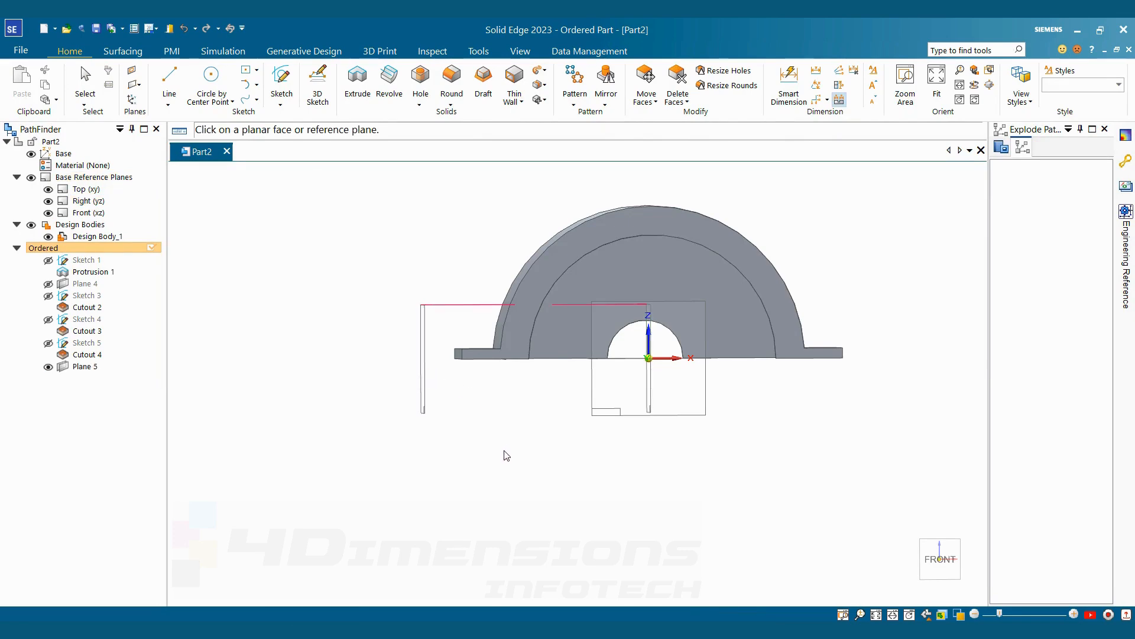
key("Escape")
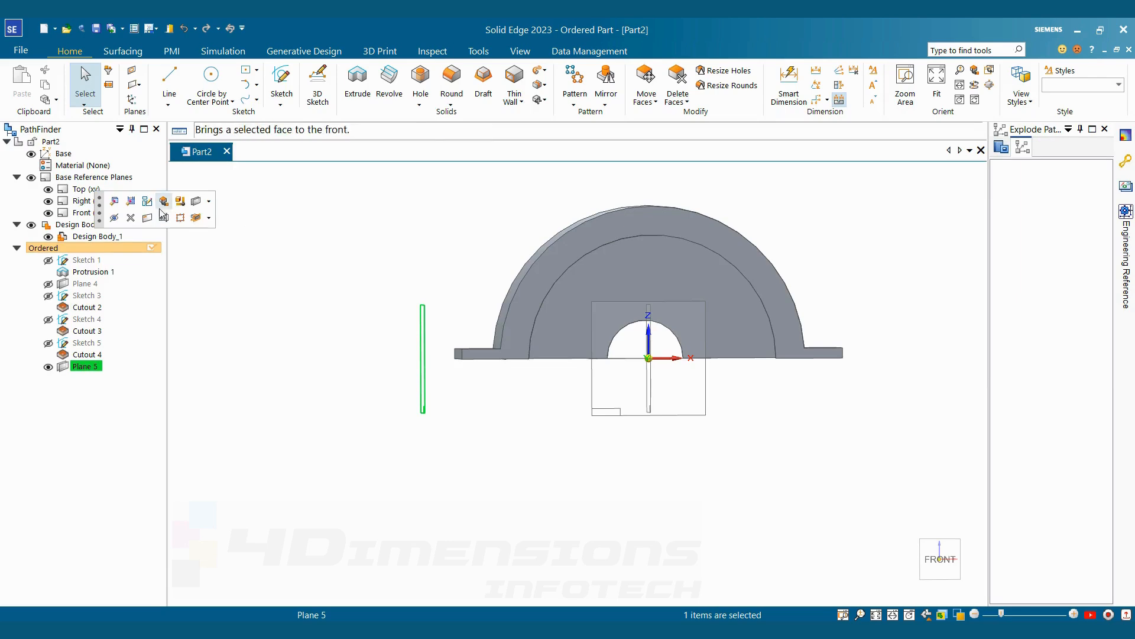
Edit the new parallel plane's definition and set its offset from the Right (yz) plane to 8.15 in.
left_click(130, 201)
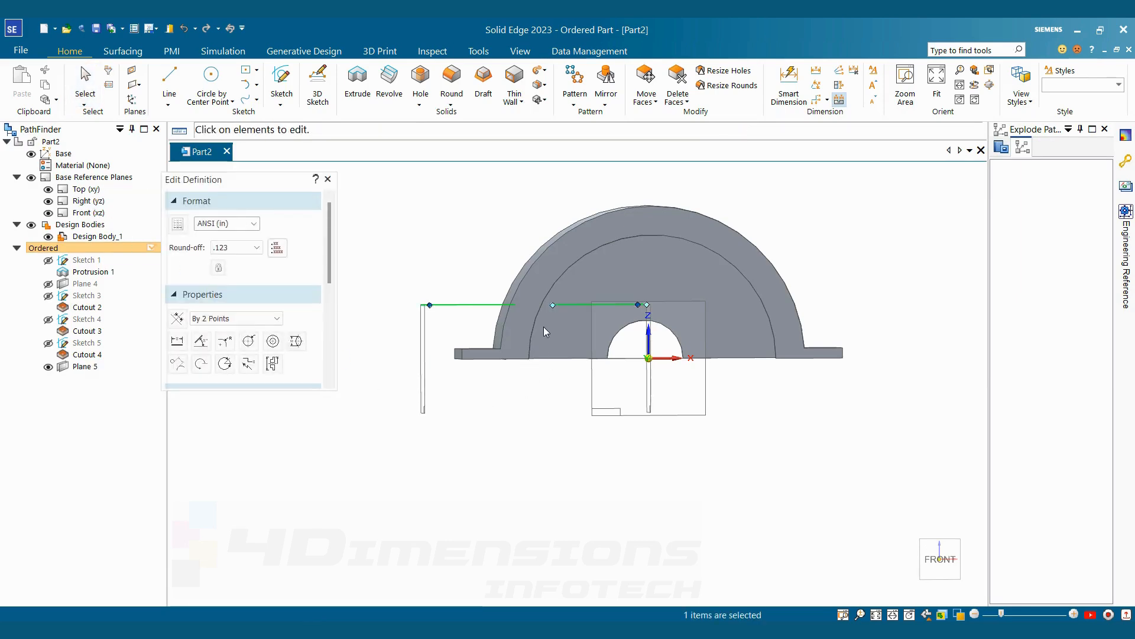
middle_click_drag(600, 365, 638, 417)
left_click(519, 289)
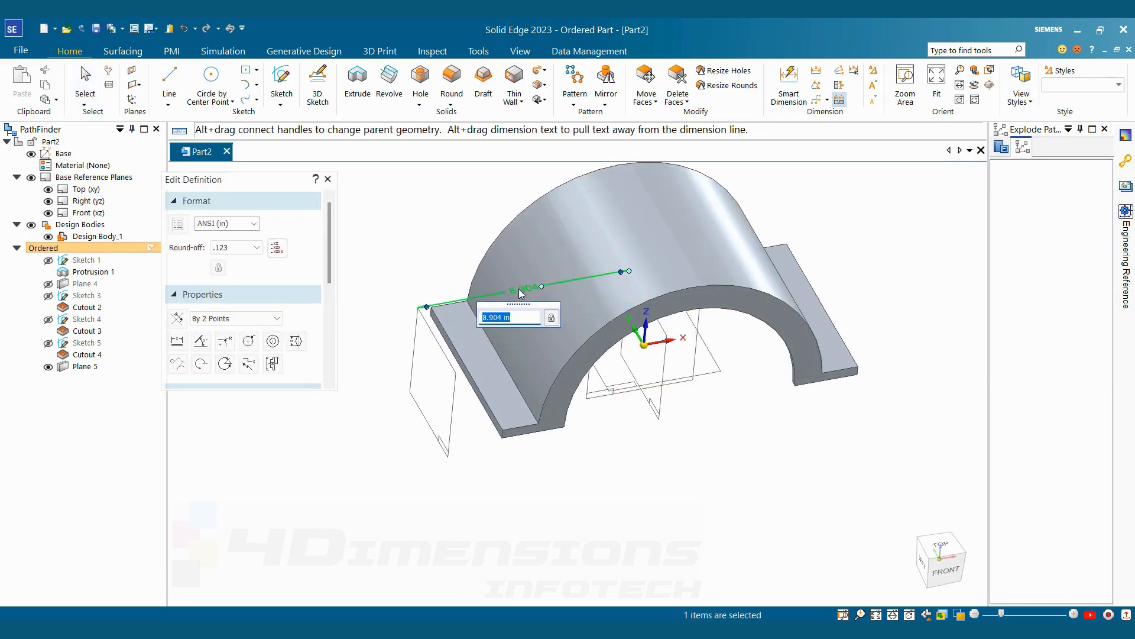
type("8.150")
key("Return")
right_click(475, 216)
left_click(396, 214)
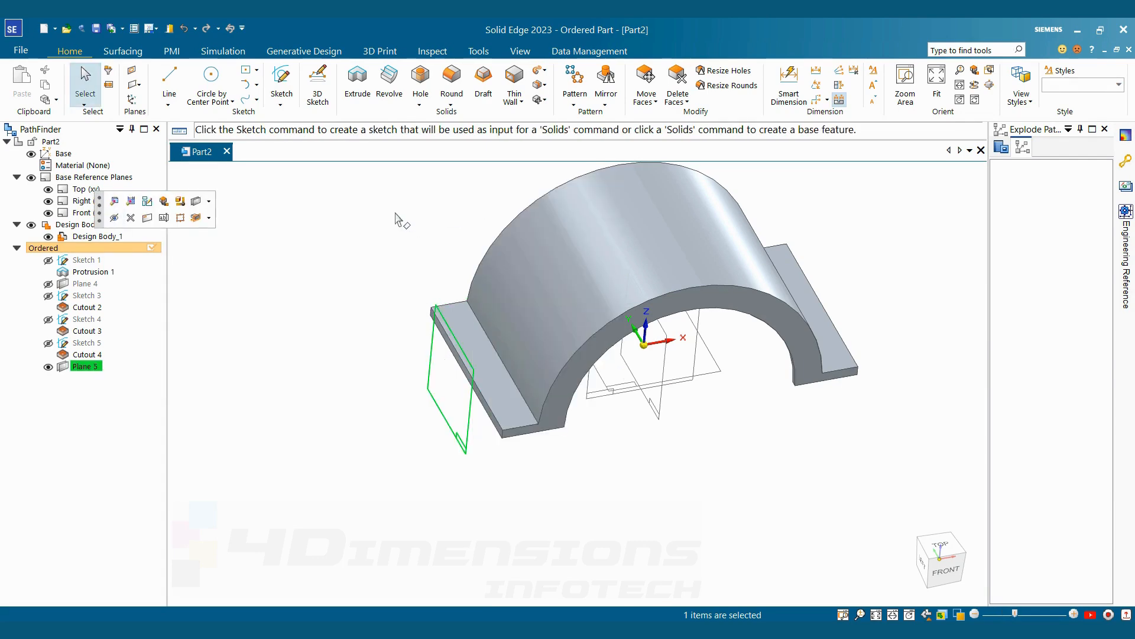
middle_click_drag(472, 260, 448, 224)
left_click(449, 224)
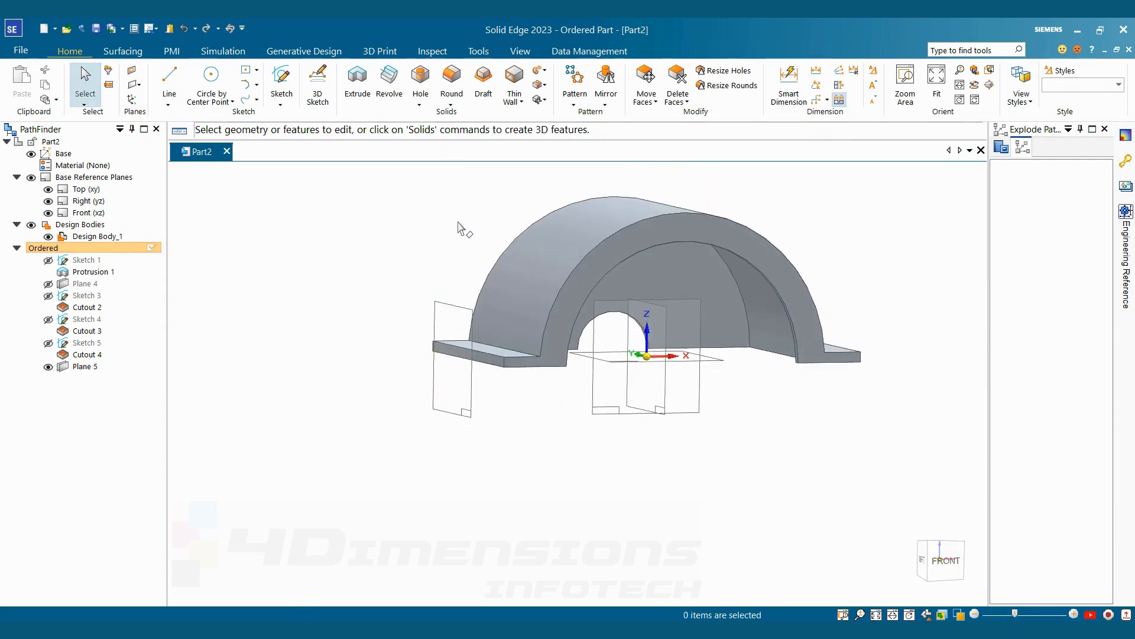
Create a second parallel plane 5.75 in outward from the 8.15 in plane, as dimensioned on the reference drawing.
key("alt+Tab")
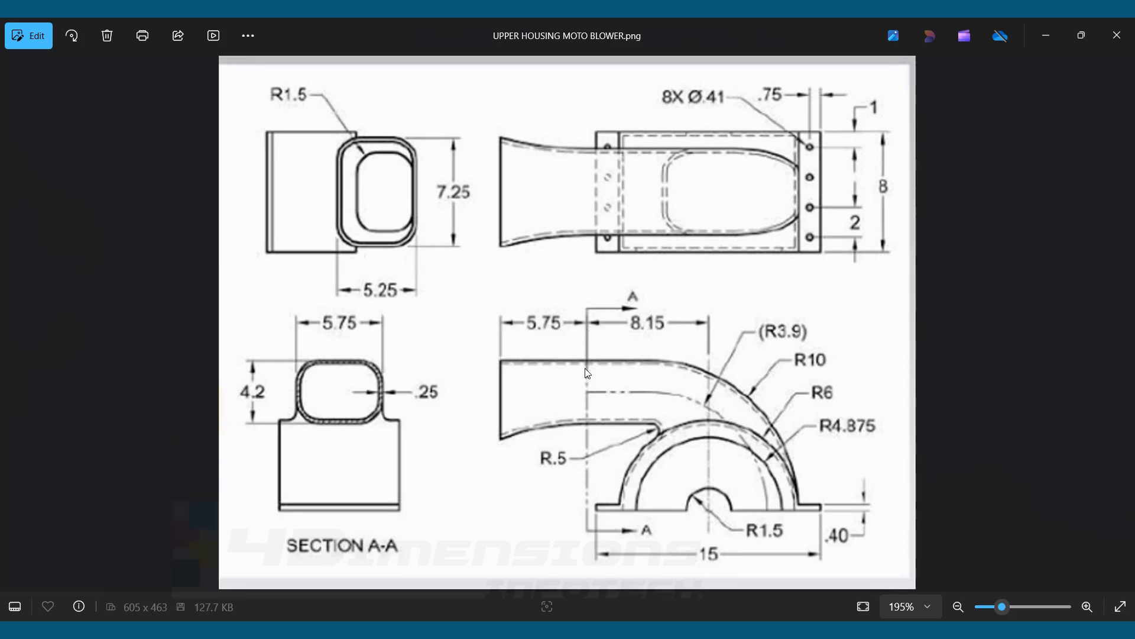
key("alt+Tab")
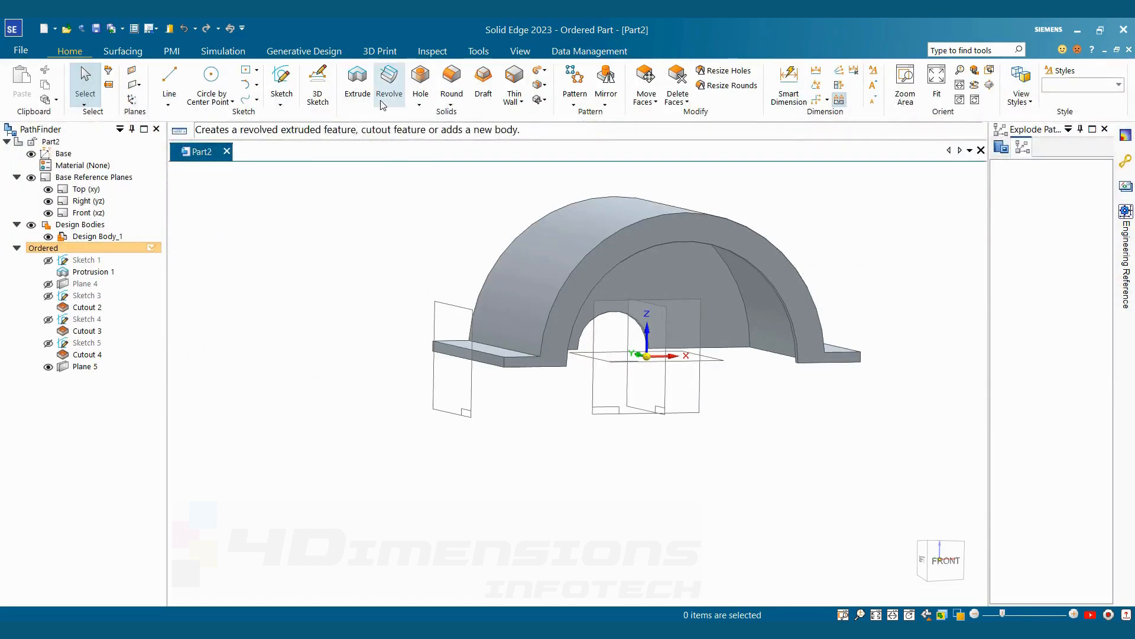
left_click(137, 85)
left_click(169, 102)
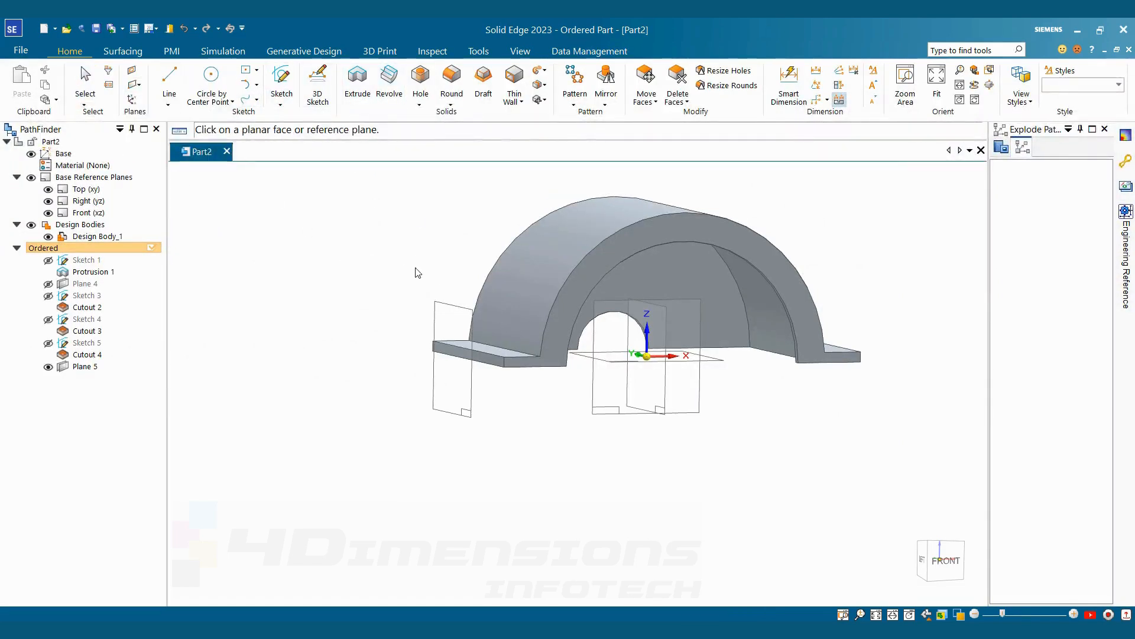
left_click(454, 307)
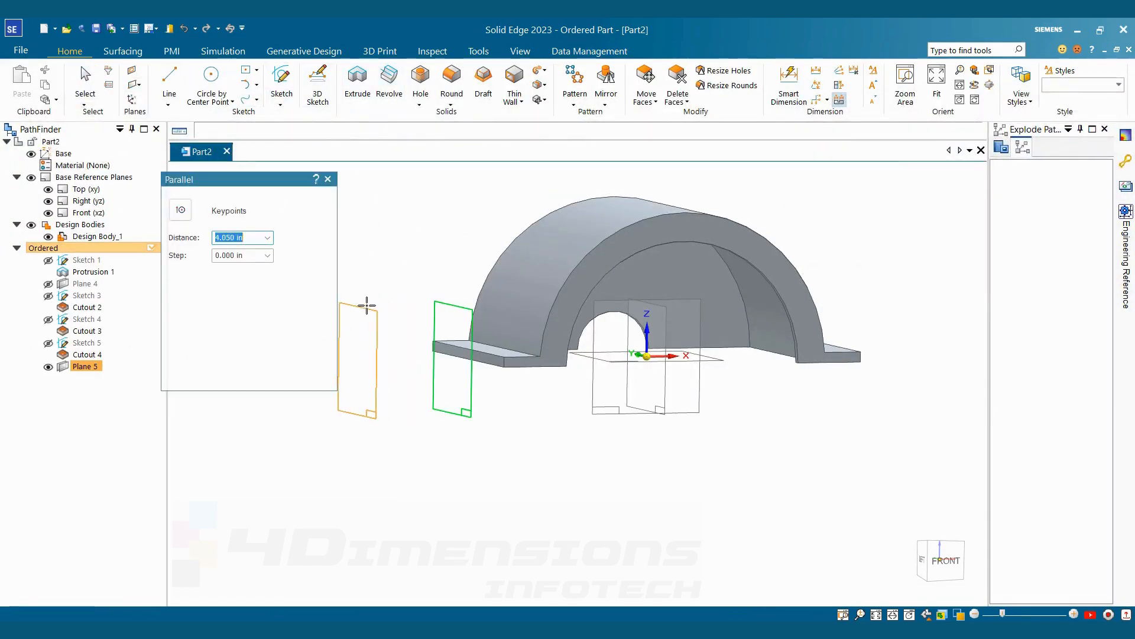
type("5.7")
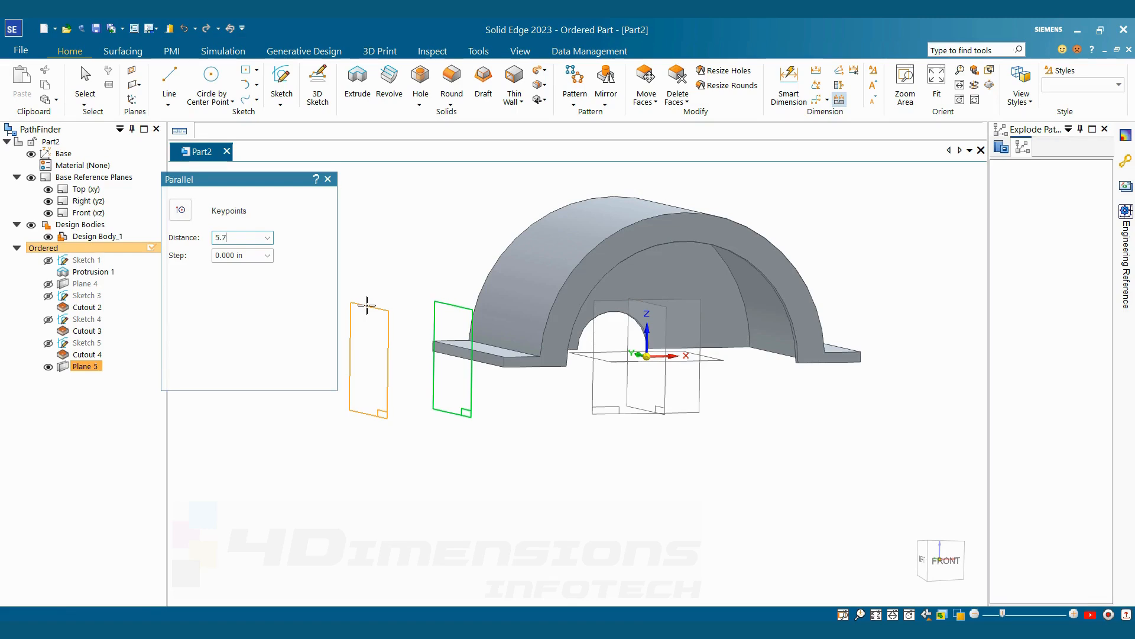
type("5")
key("Tab")
left_click(367, 305)
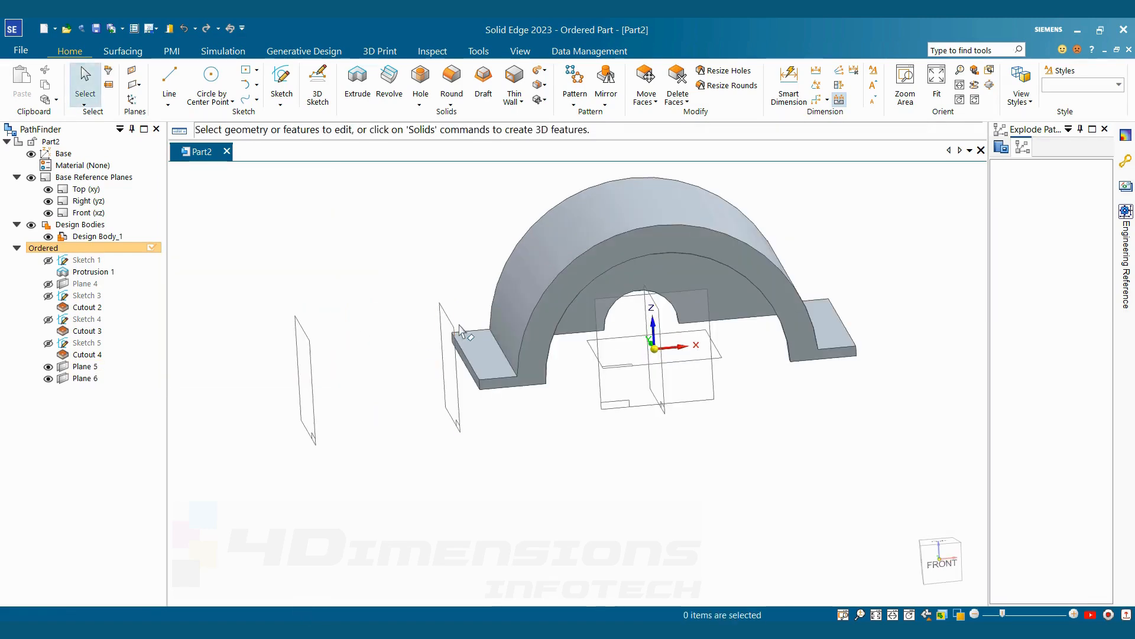
Hide the plane offset 8.15 in and start a sketch on the outermost parallel plane, oriented to the left view.
mouse_move(486, 278)
middle_mouse_down()
mouse_move(499, 262)
mouse_move(492, 278)
middle_mouse_up()
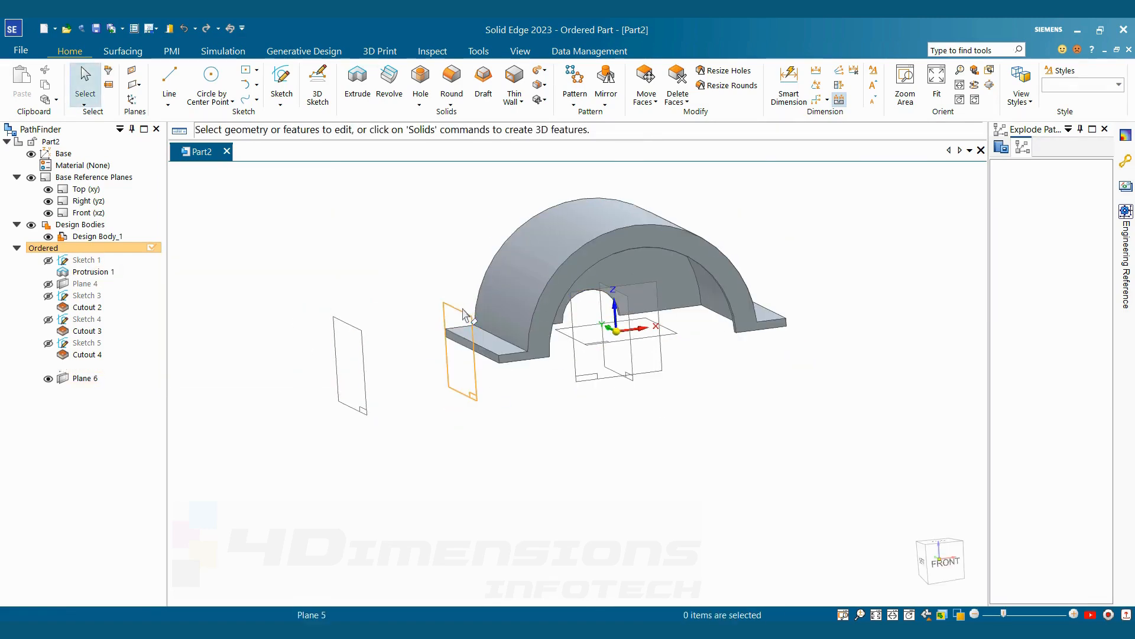
left_click(50, 367)
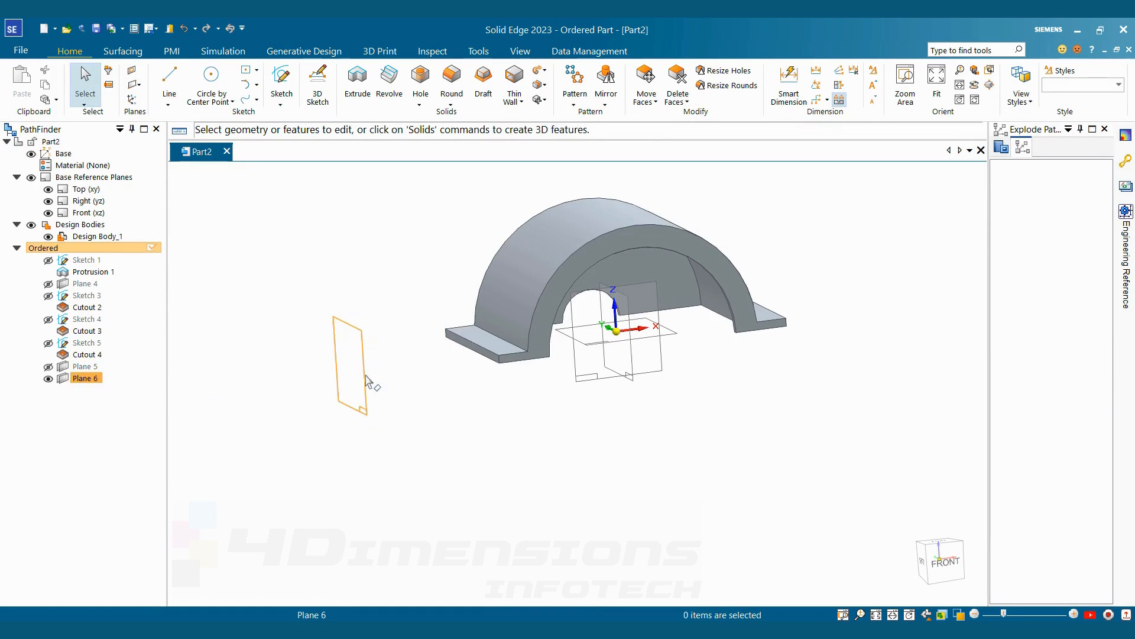
key("alt+Tab")
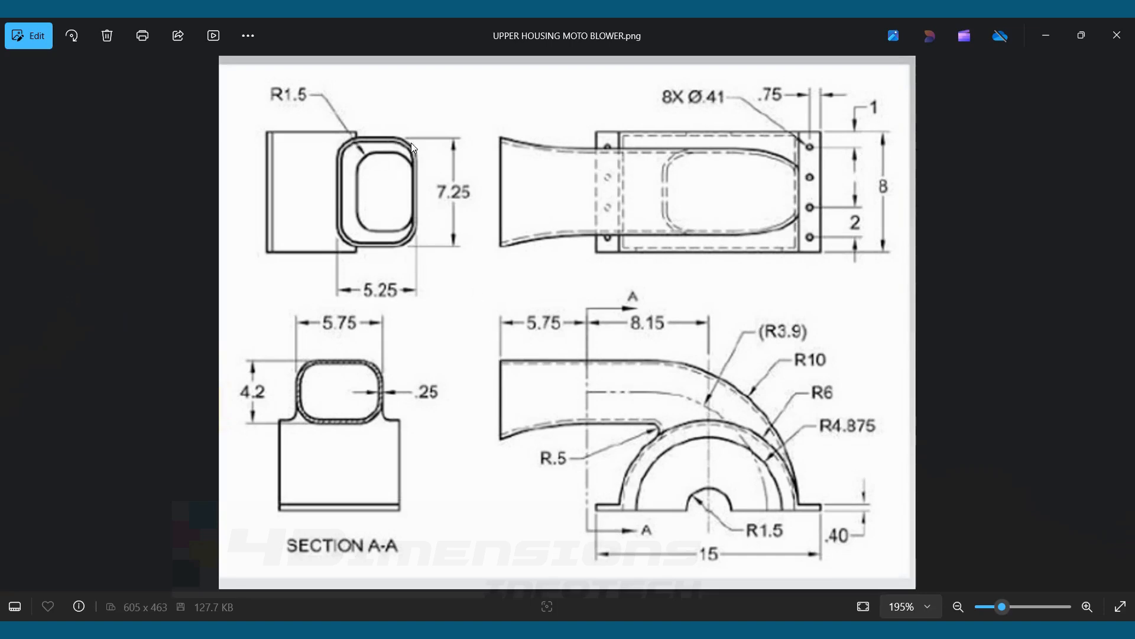
key("alt+Tab")
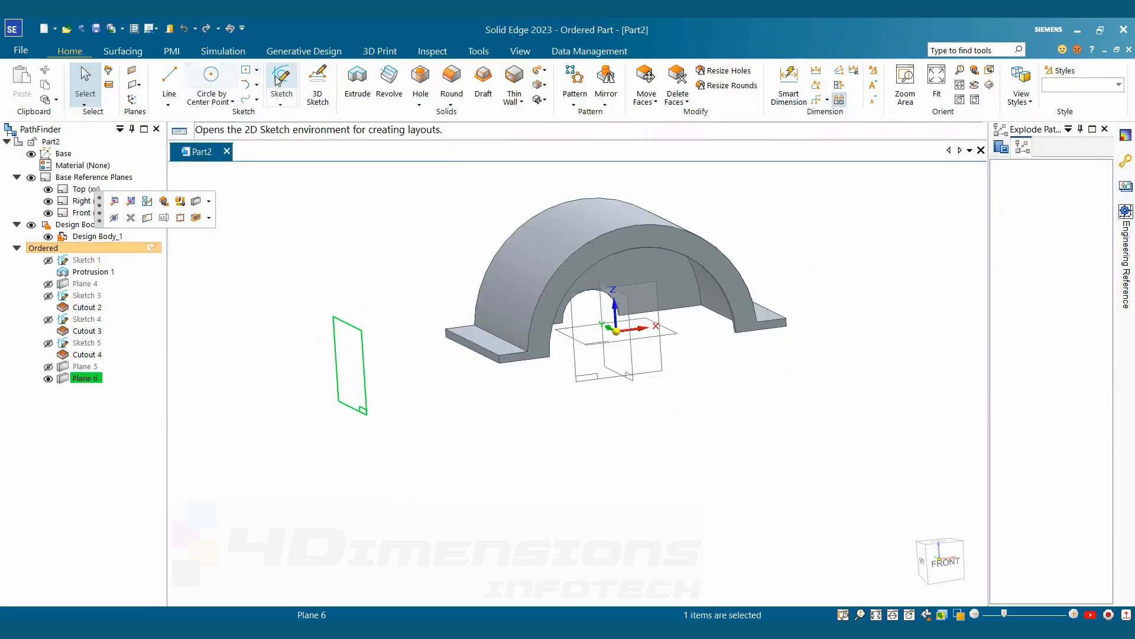
left_click(282, 83)
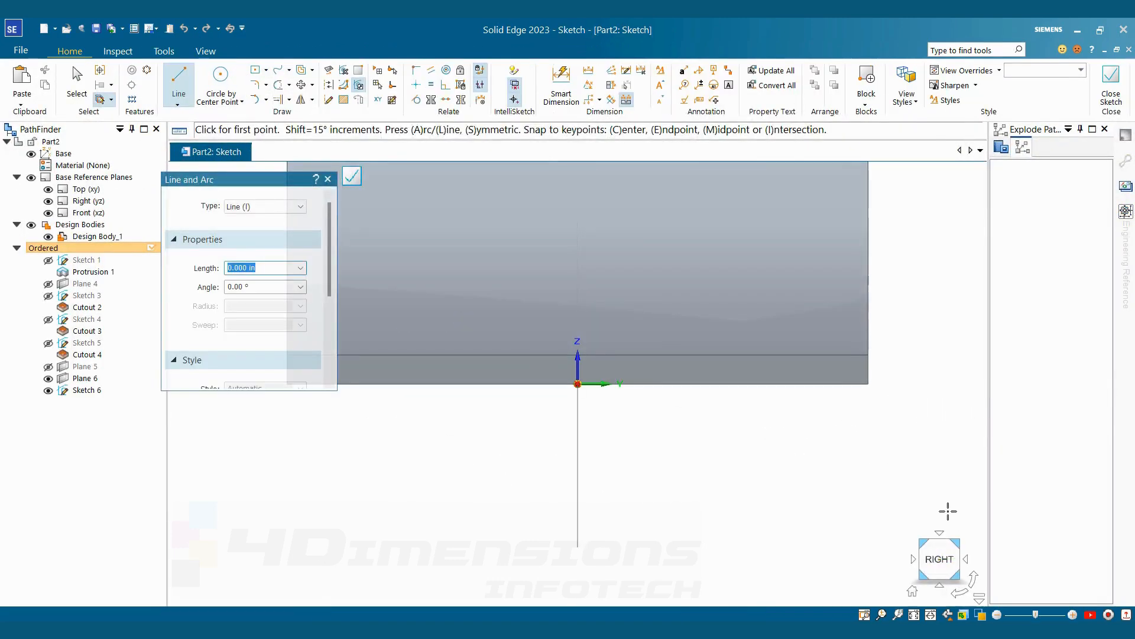
left_click(939, 558)
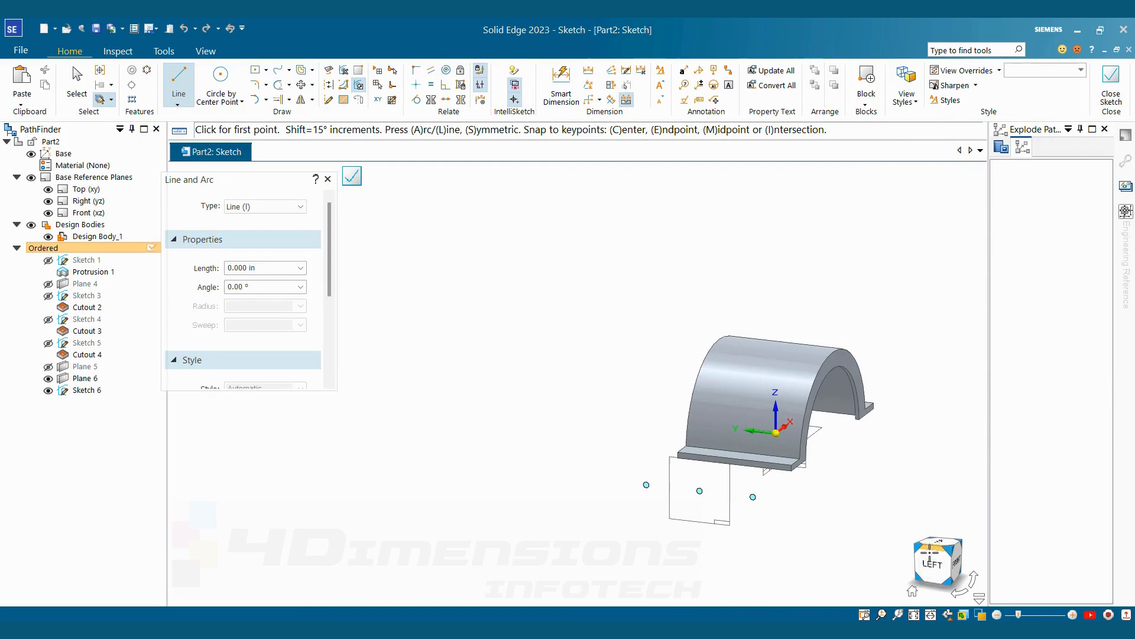
left_click(935, 563)
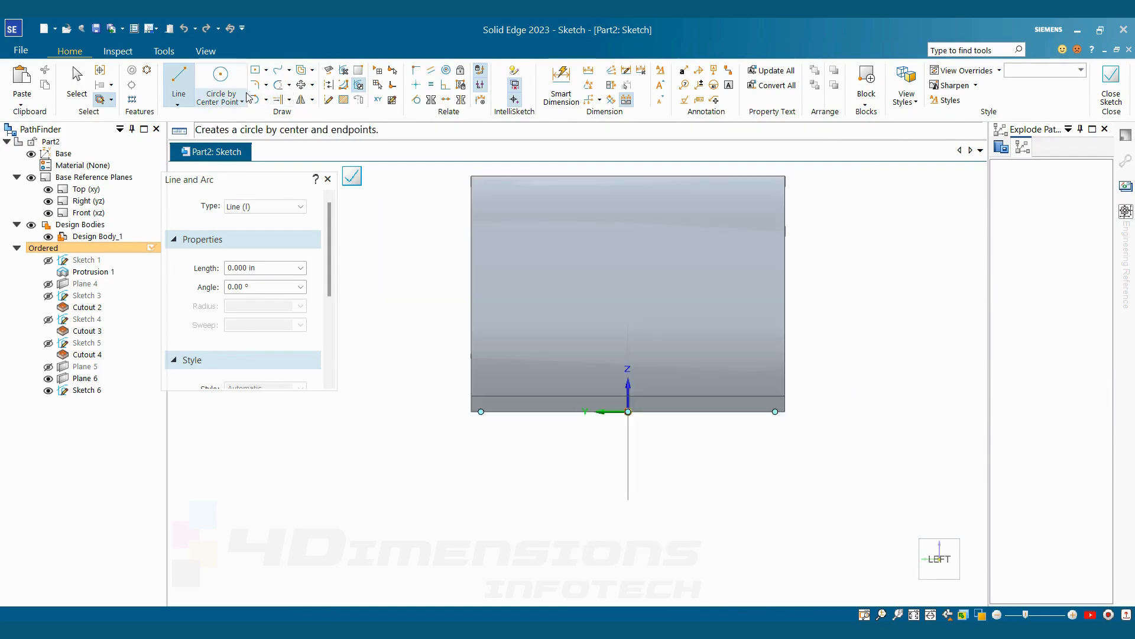
Check the outlet dimensions on the reference drawings and sketch a two-point rectangle about 5.14 in wide across the housing's upper edge.
key("alt+Tab")
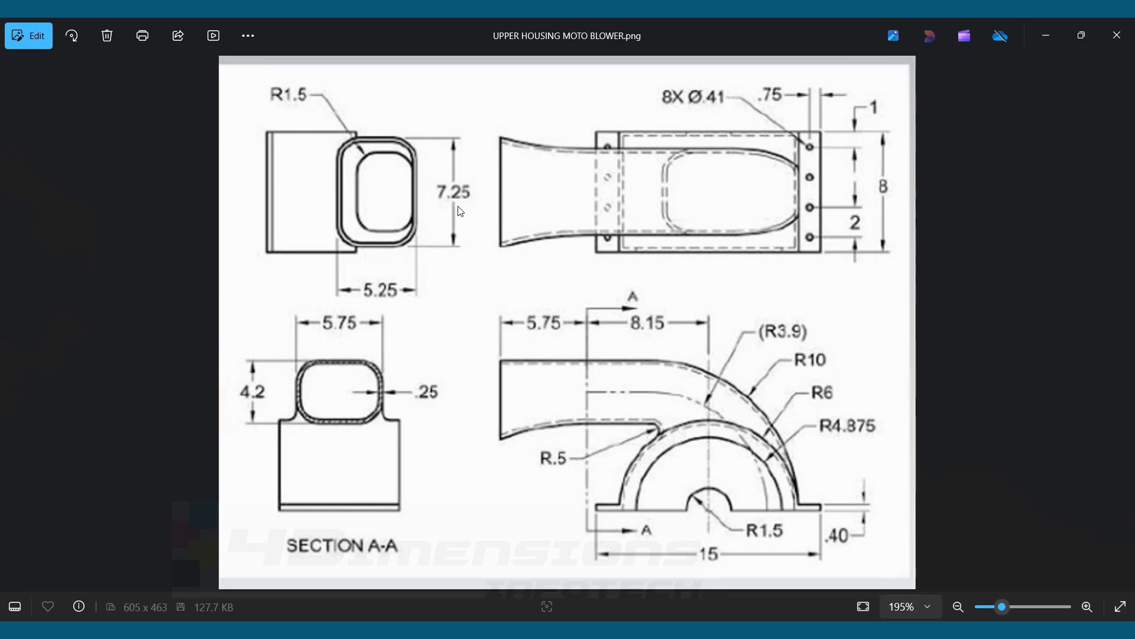
key("alt+Tab")
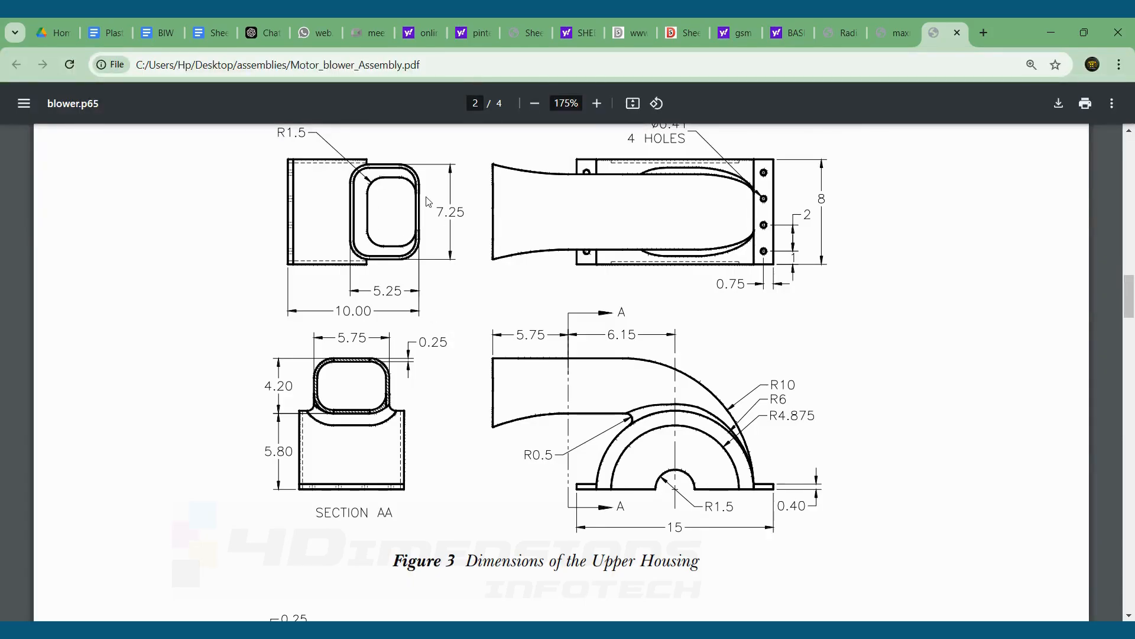
key("alt+Tab")
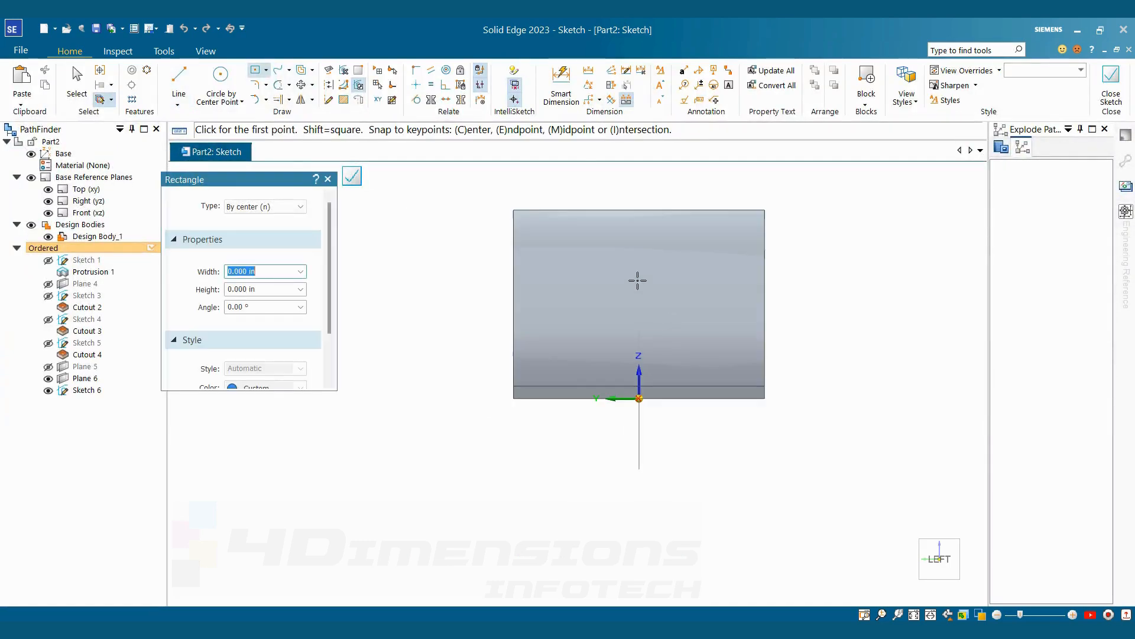
left_click(267, 71)
left_click(317, 104)
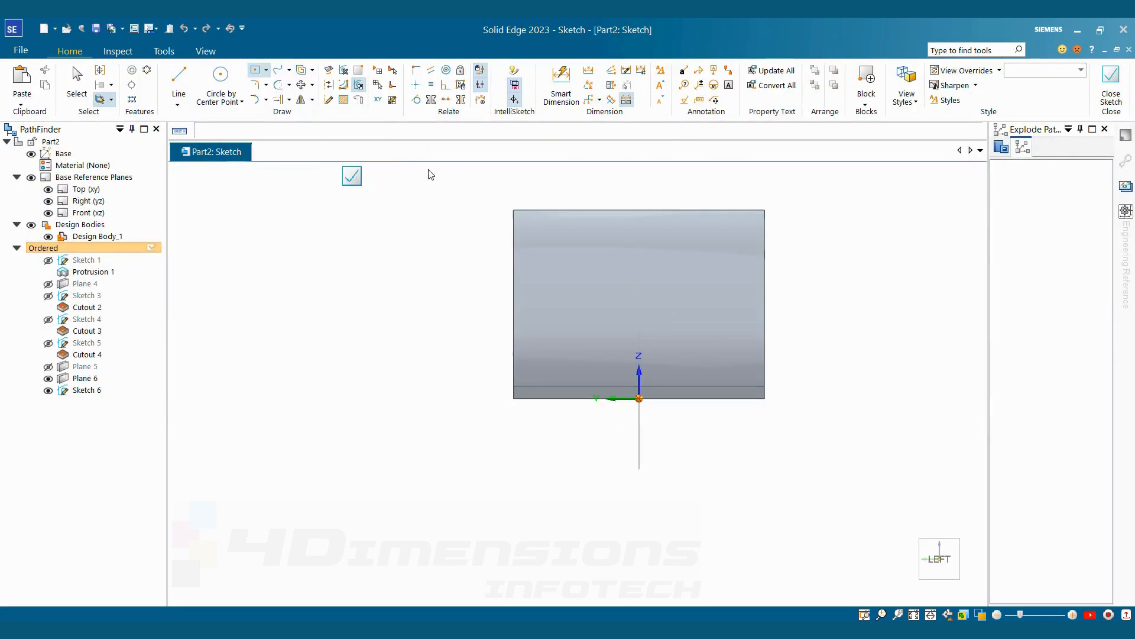
left_click(552, 170)
left_click(715, 278)
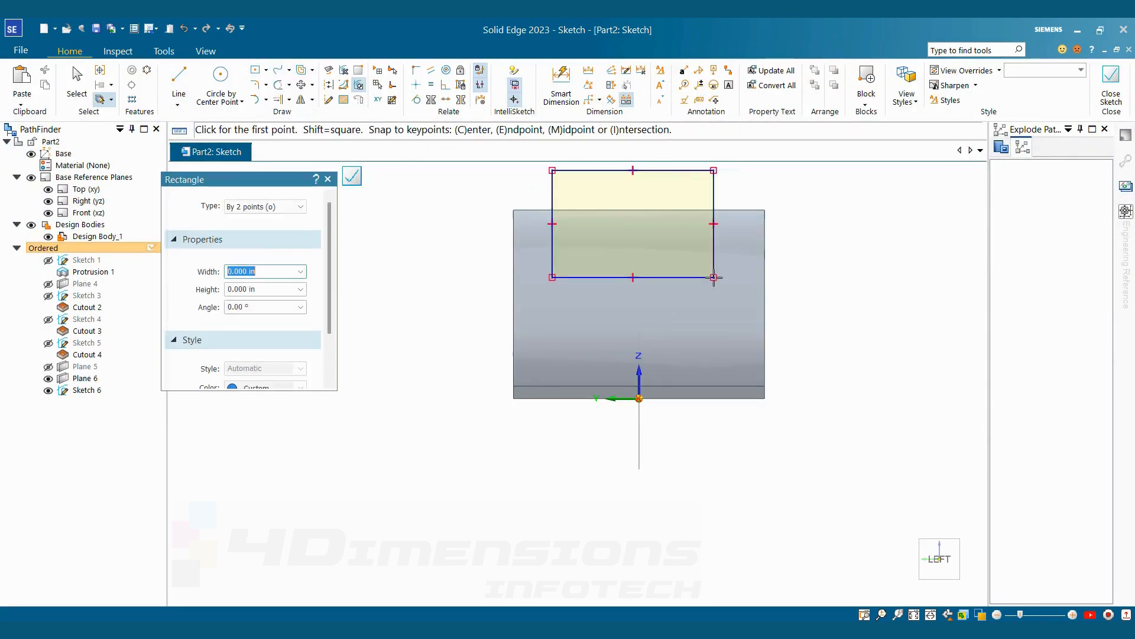
Dimension the outlet rectangle 7.25 in wide and 5.25 in high, as given on the reference drawing.
key("alt+Tab")
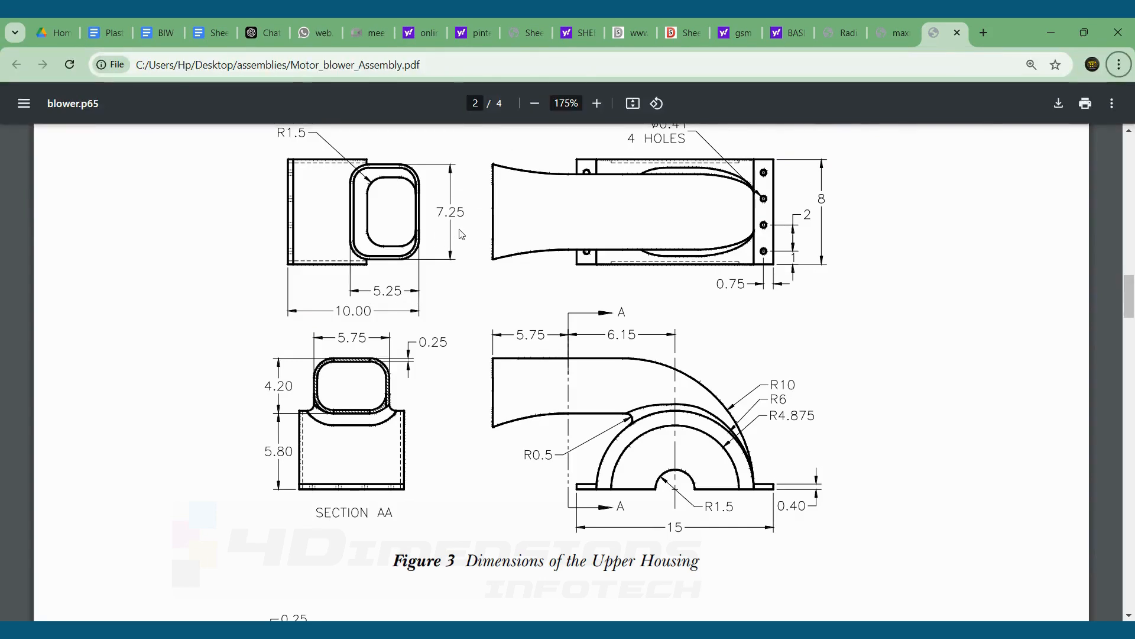
key("alt+Tab")
left_click(561, 86)
left_click(666, 280)
left_click(669, 313)
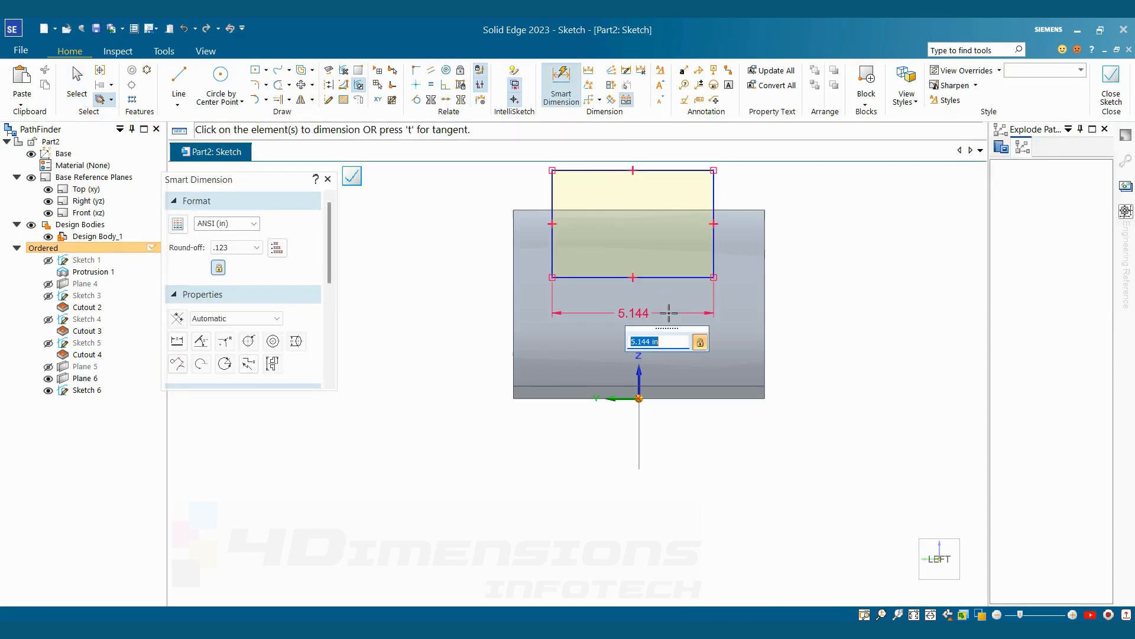
type("7.25")
key("Return")
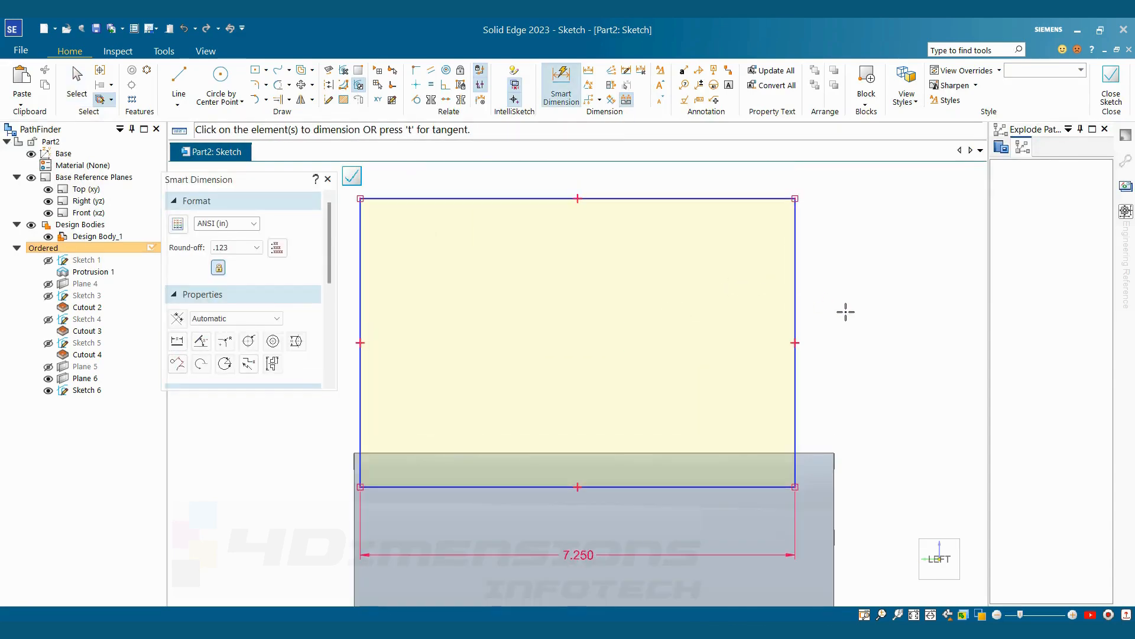
left_click(807, 295)
left_click(838, 301)
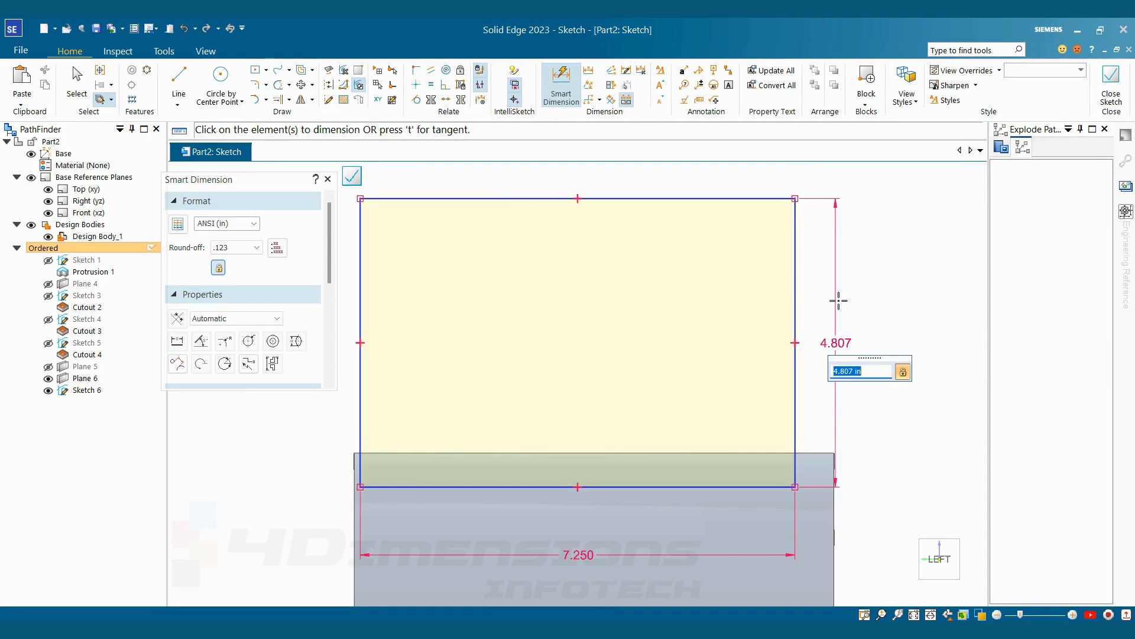
type("5.25")
key("Return")
left_click(416, 84)
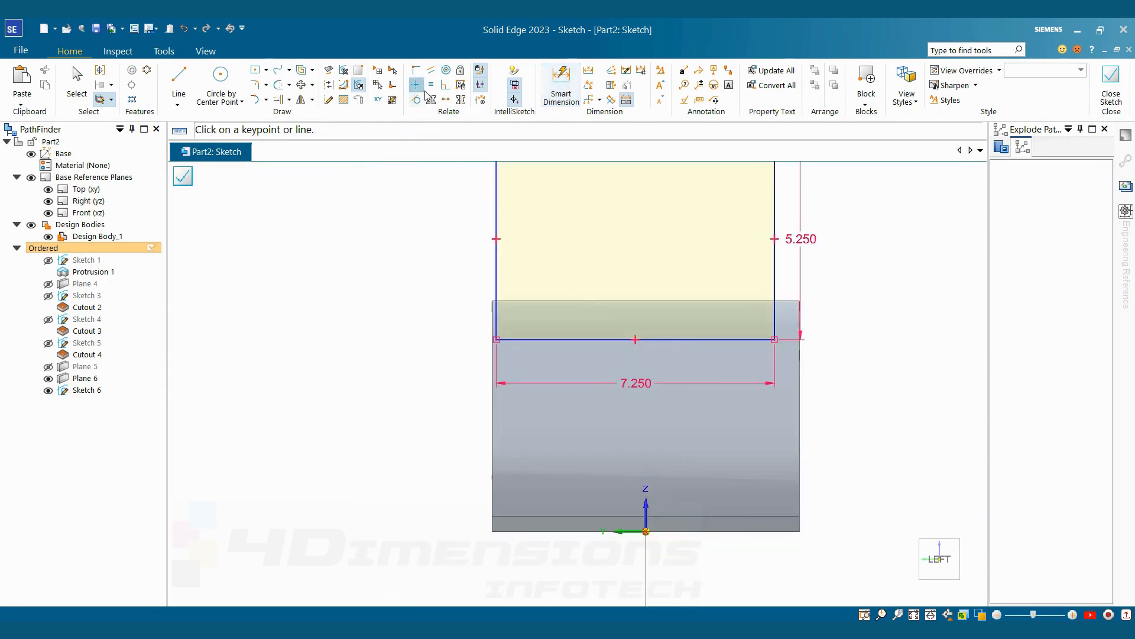
left_click(633, 328)
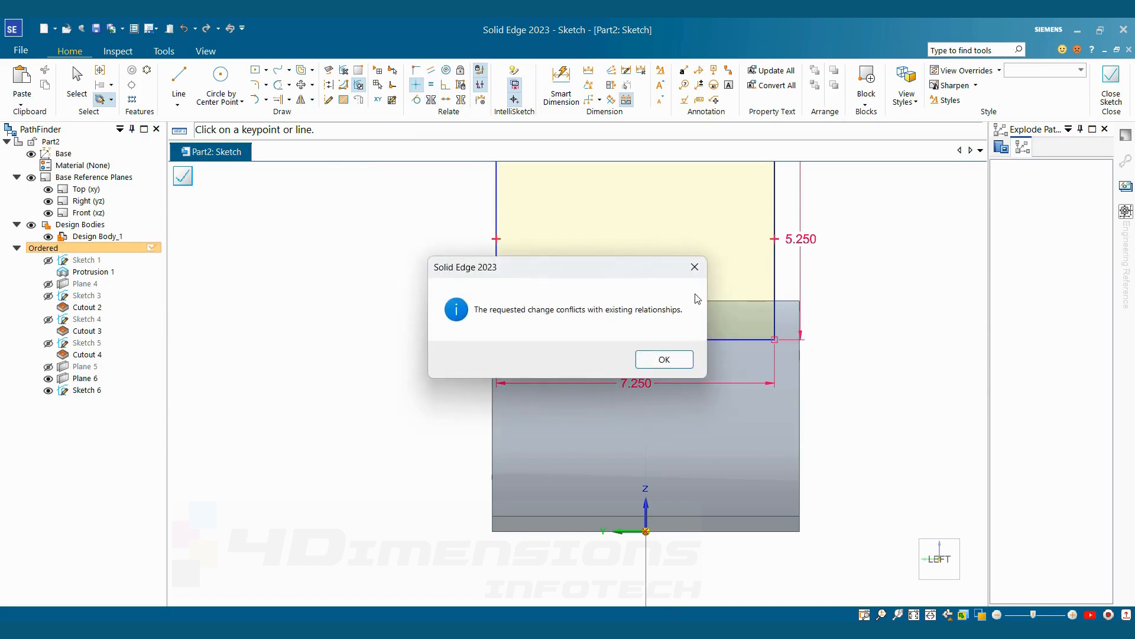
key("Escape")
key("Escape")
Align the midpoint of the rectangle's lower edge vertically with the sketch origin.
scroll(479, 284, "down", 3)
left_click(417, 85)
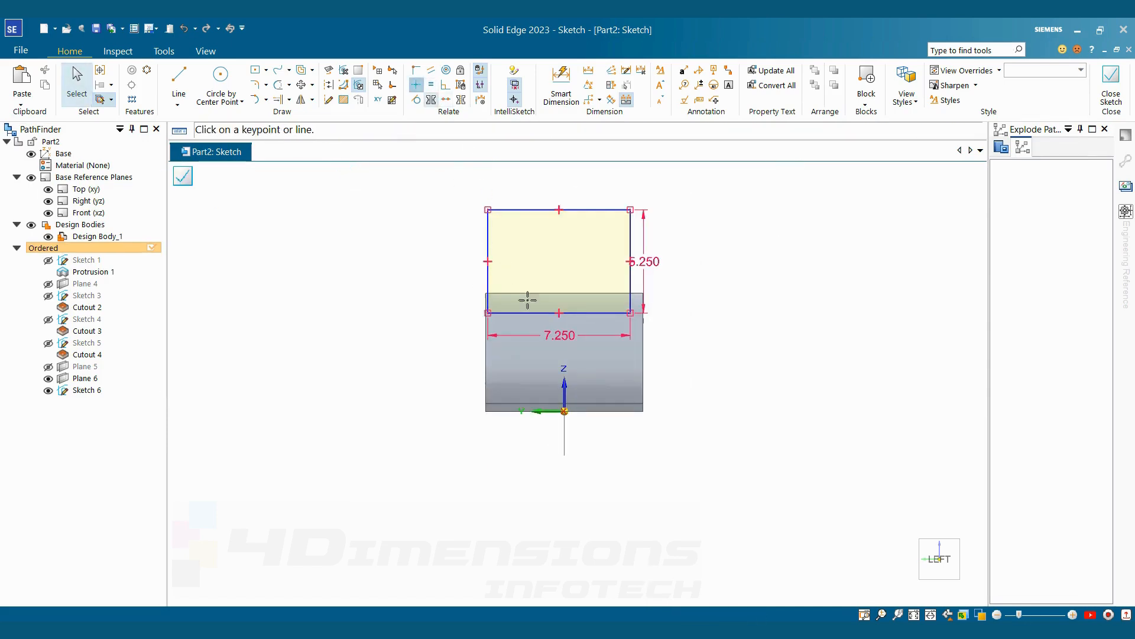
left_click(559, 312)
left_click(565, 410)
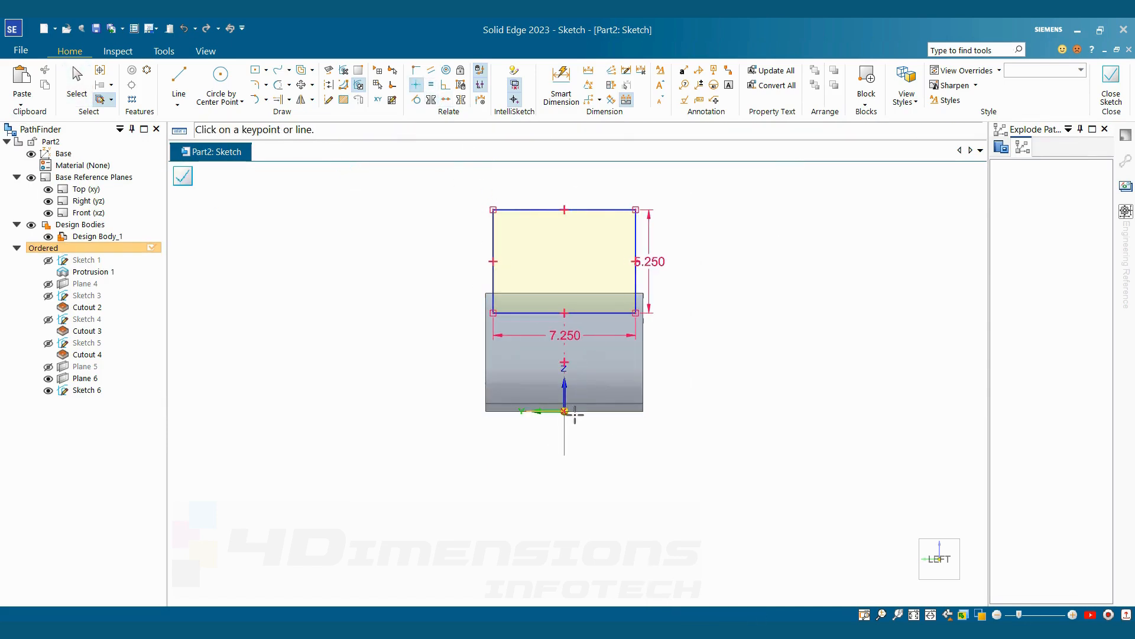
Dimension the rectangle's upper edge 10 in above the housing's base edge, following the reference drawing.
key("alt+Tab")
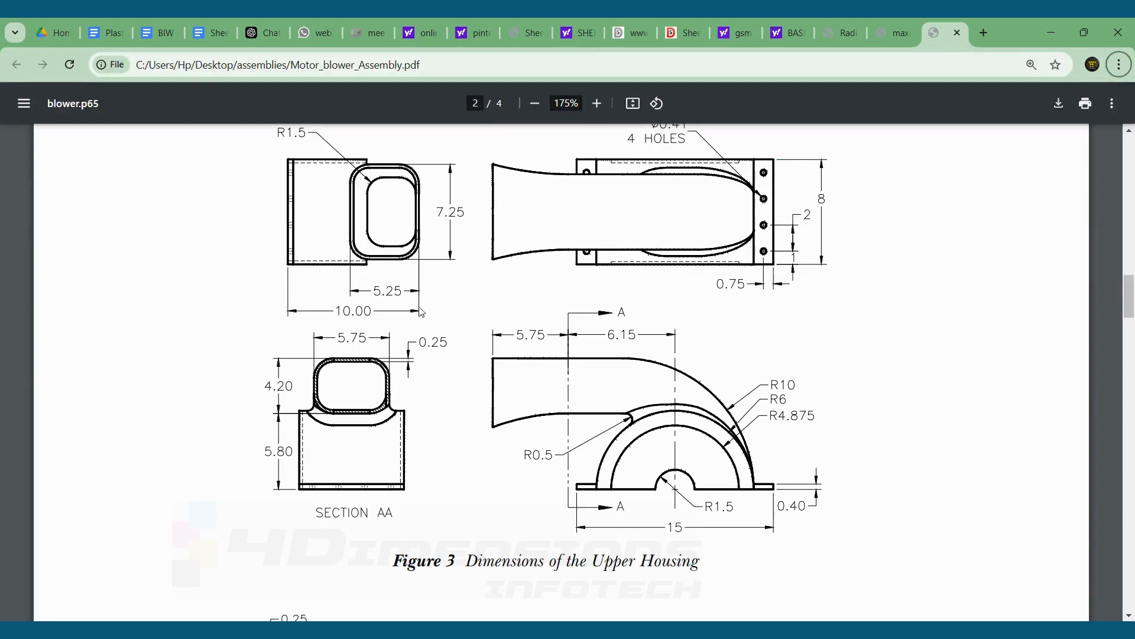
key("alt+Tab")
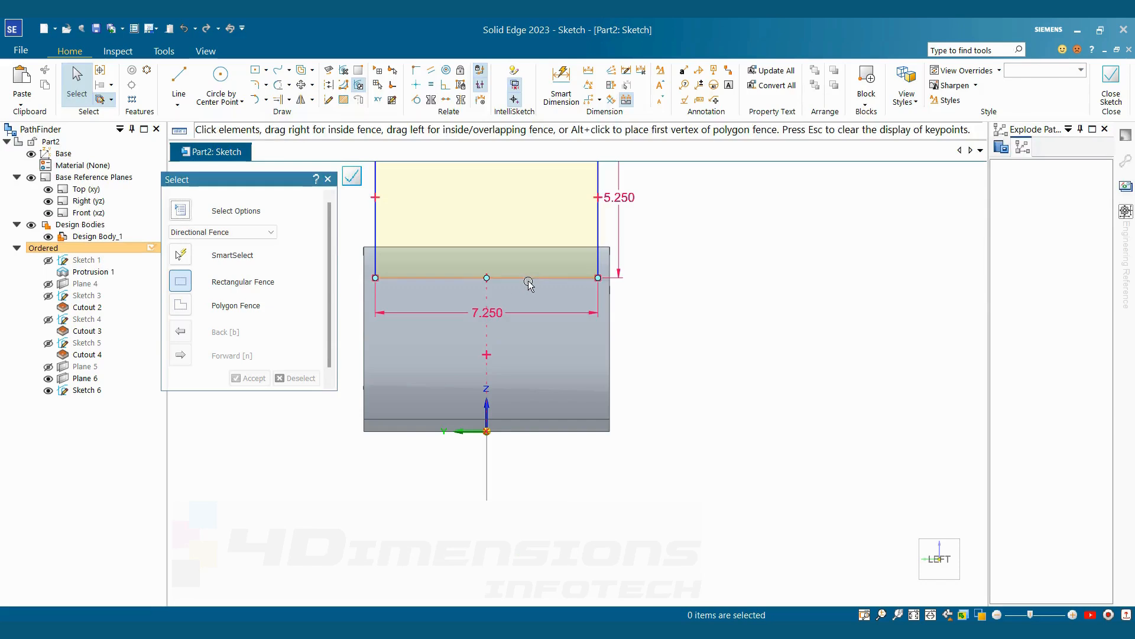
scroll(626, 363, "down", 3)
left_click(561, 87)
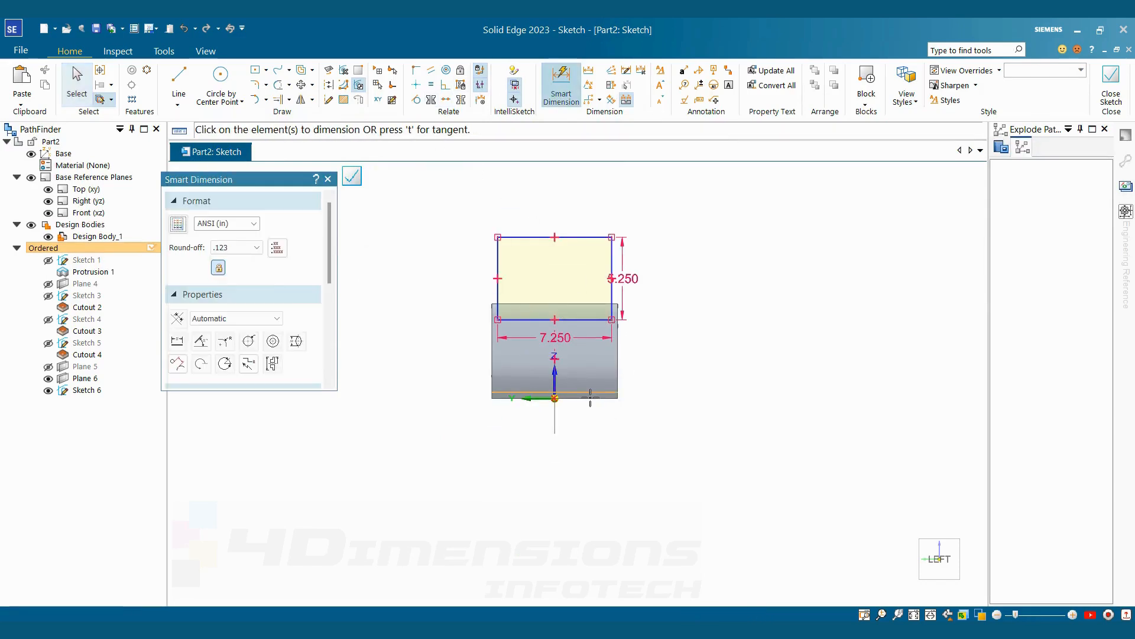
left_click(591, 398)
left_click(600, 237)
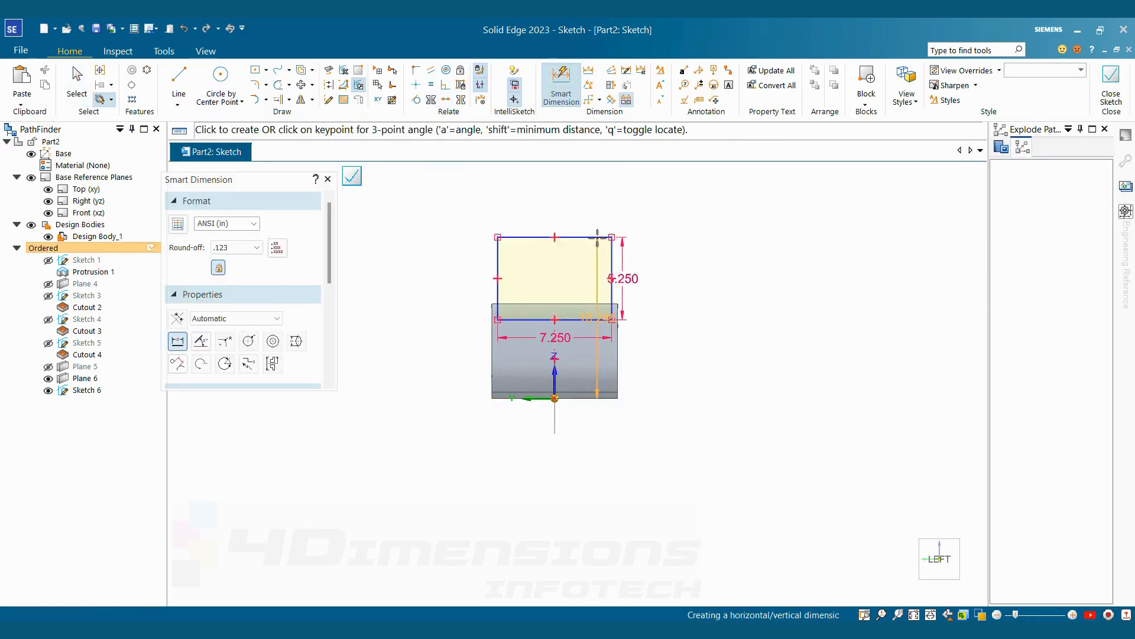
left_click(673, 282)
type("10")
key("Return")
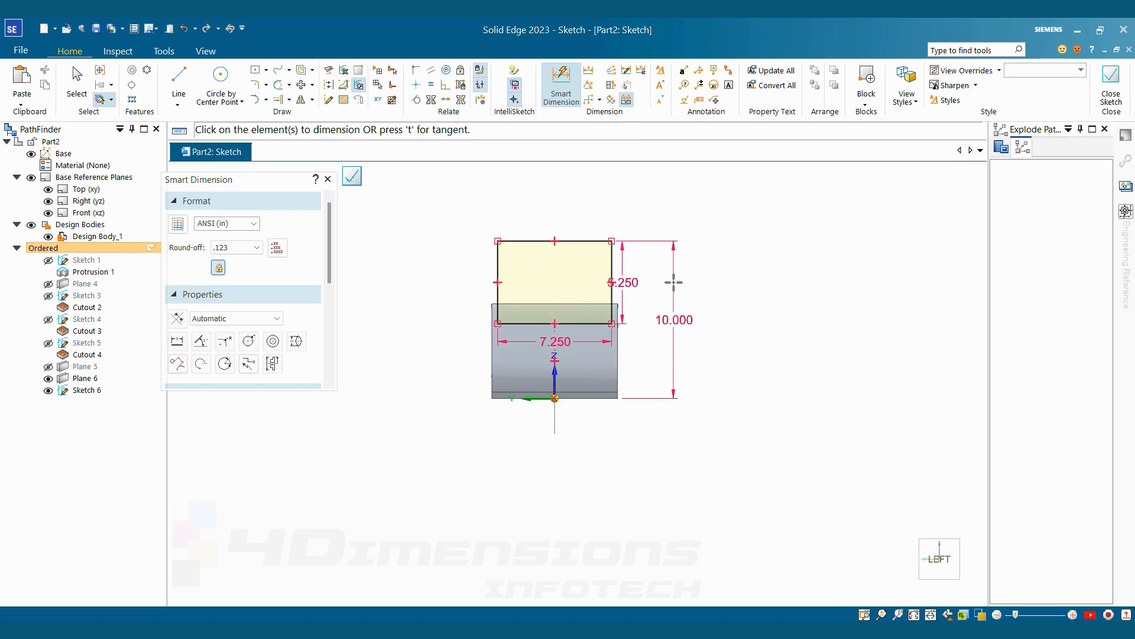
key("Escape")
scroll(623, 312, "up", 3)
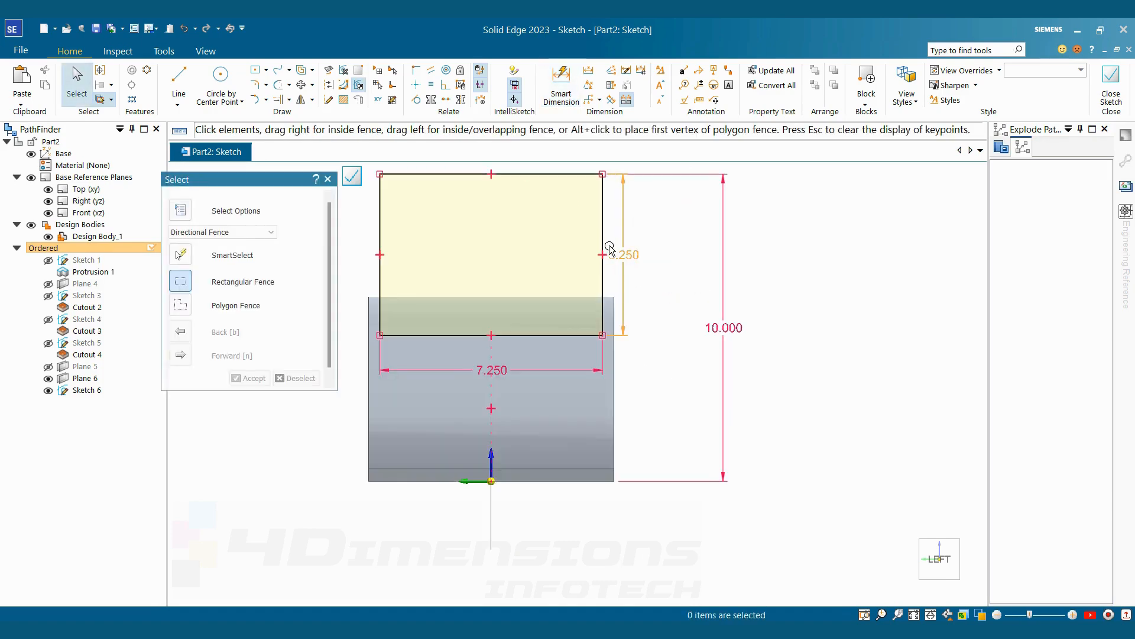
Check the corner radius on the reference drawing and round all four rectangle corners with freehand fillets of roughly 0.9 in radius.
key("alt+Tab")
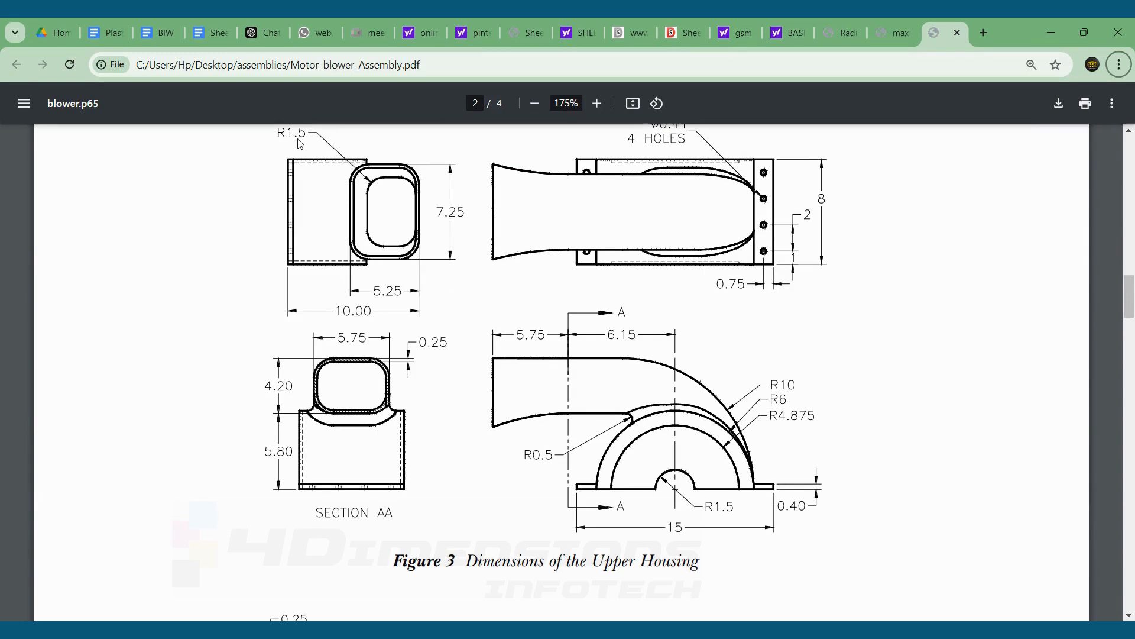
key("alt+Tab")
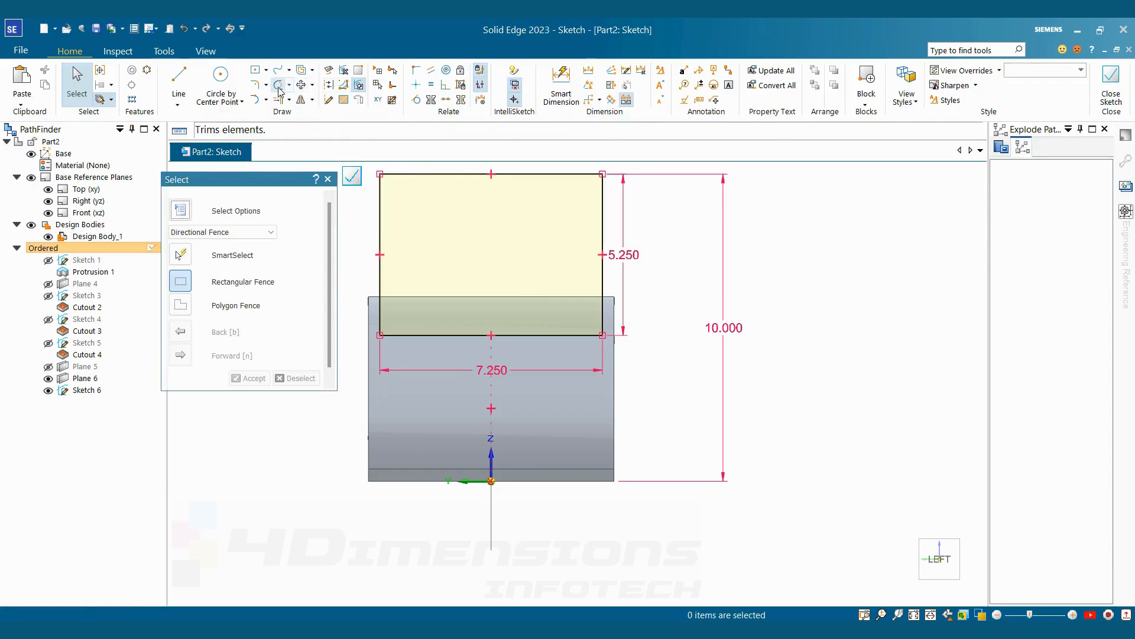
left_click(254, 85)
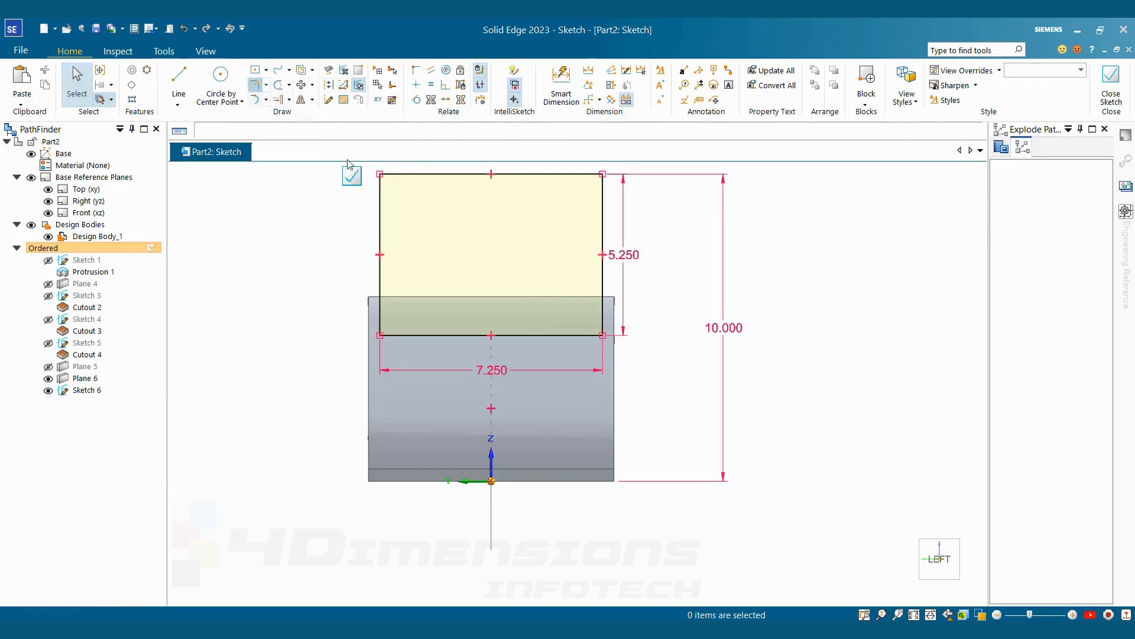
left_click(389, 180)
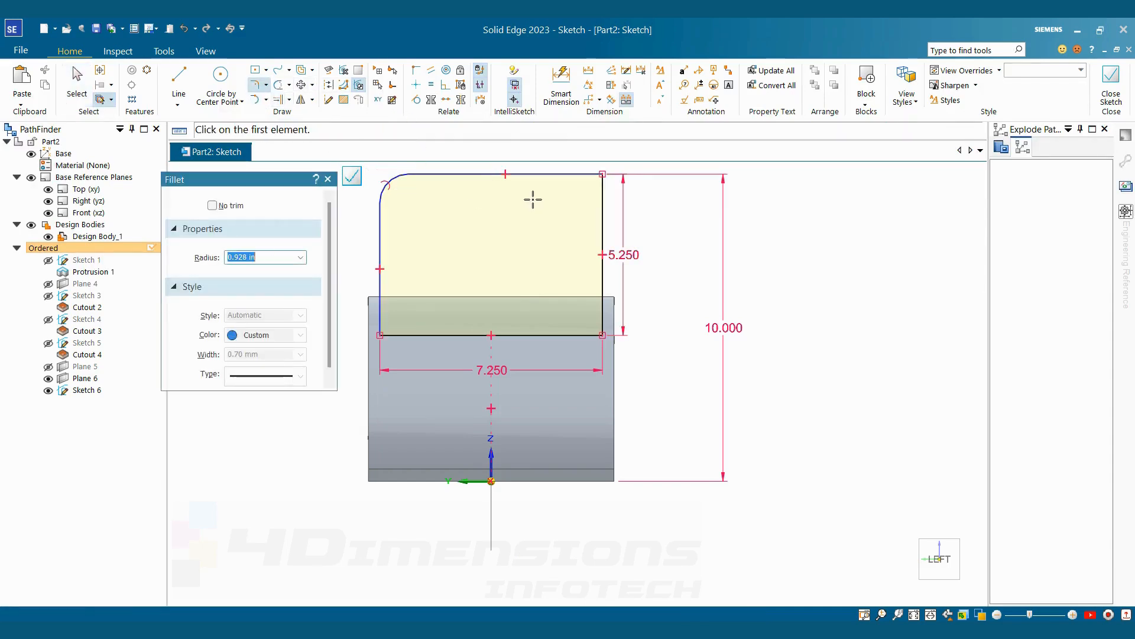
left_click(602, 174)
left_click(600, 278)
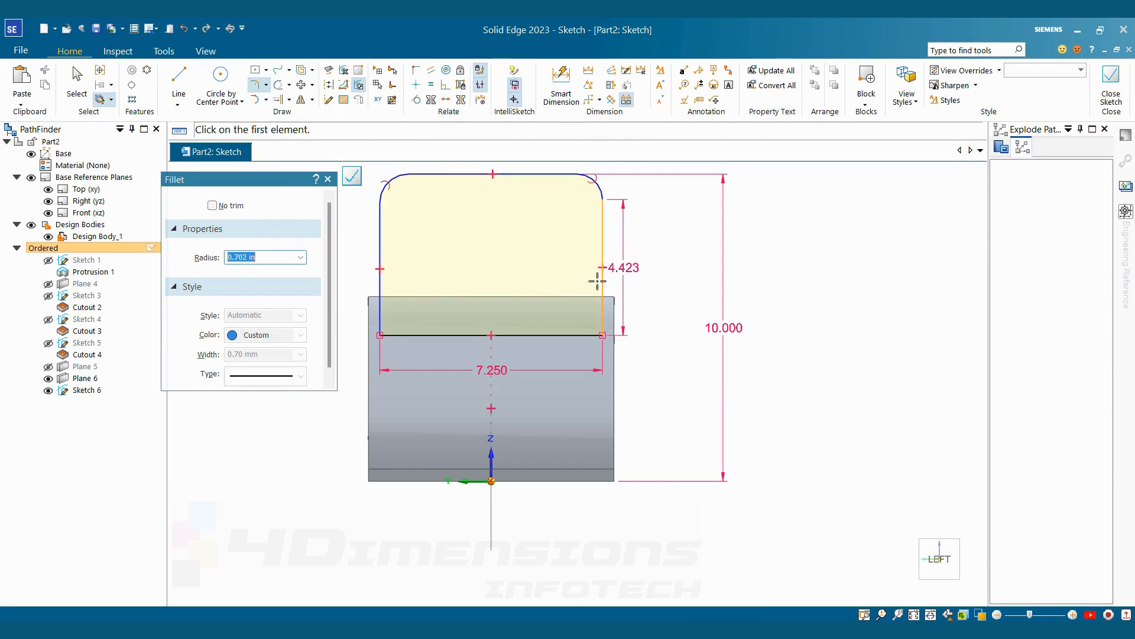
left_click(601, 329)
left_click(597, 329)
left_click(380, 335)
Apply equal relations so that all four corner arcs of the outlet profile share the same radius.
left_click(431, 85)
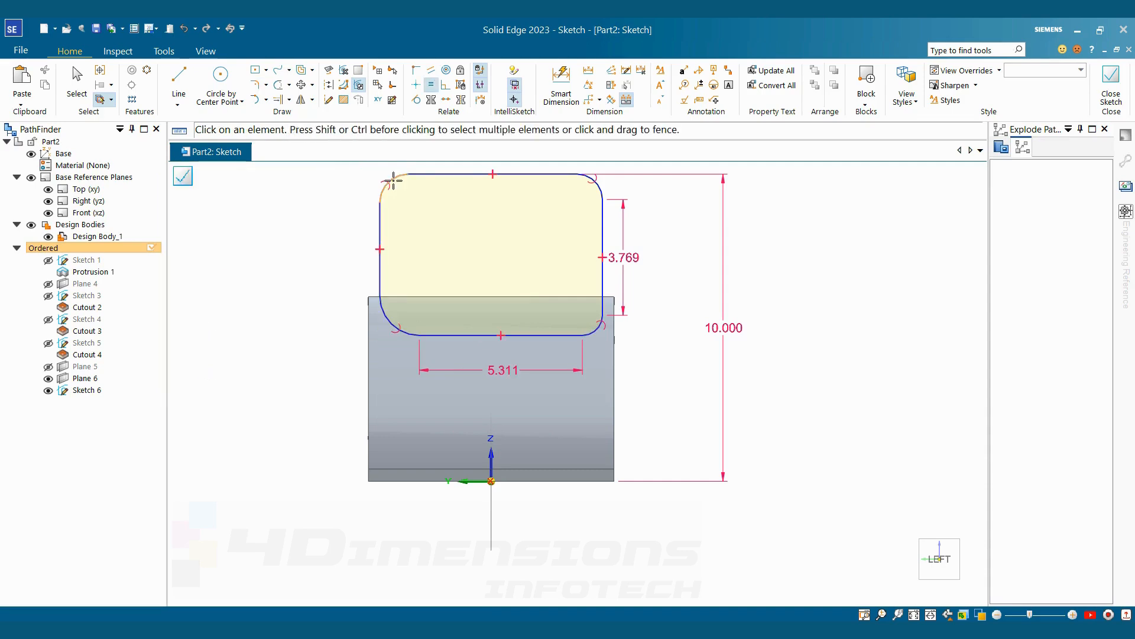
left_click(390, 181)
left_click(594, 181)
left_click(599, 324)
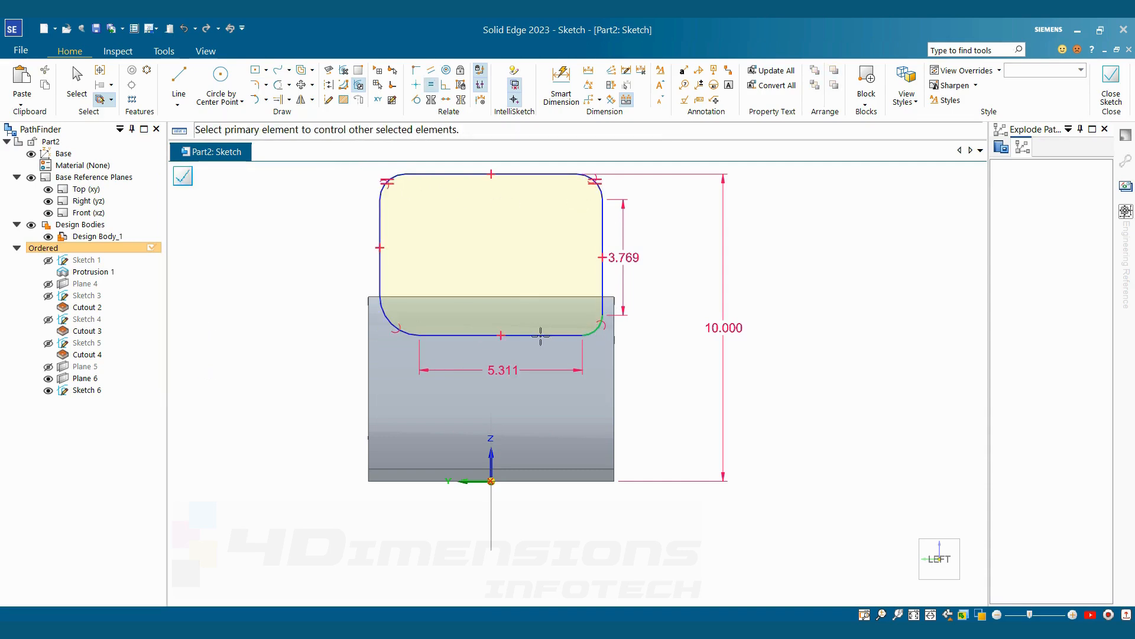
left_click(387, 320)
left_click(387, 183)
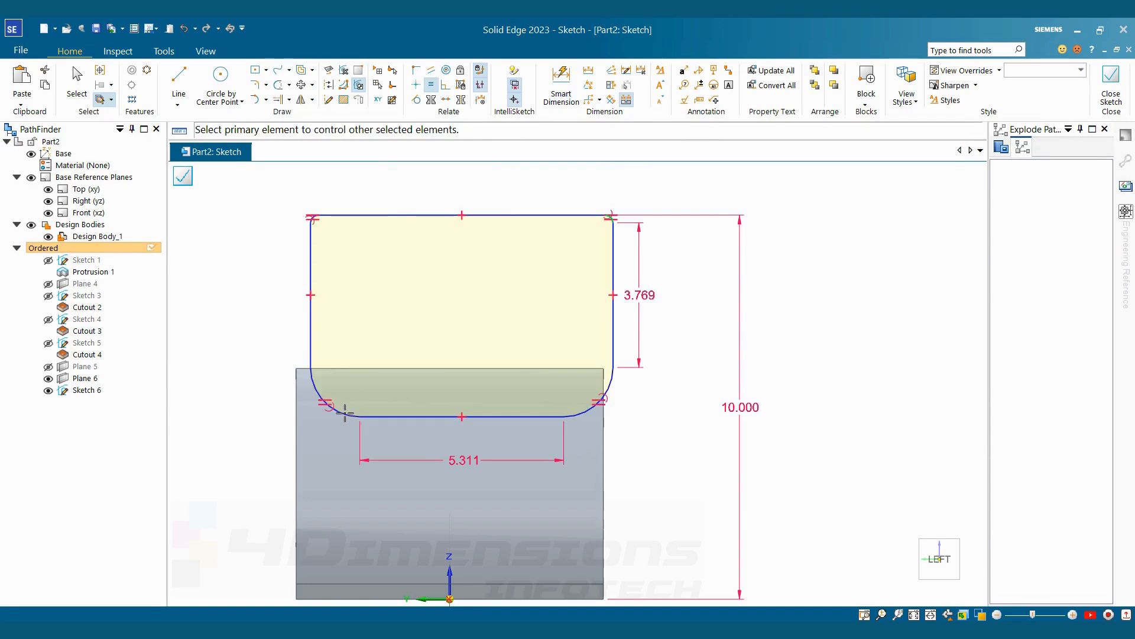
left_click(345, 411)
key("Escape")
scroll(651, 379, "down", 1)
scroll(669, 423, "up", 1)
key("Escape")
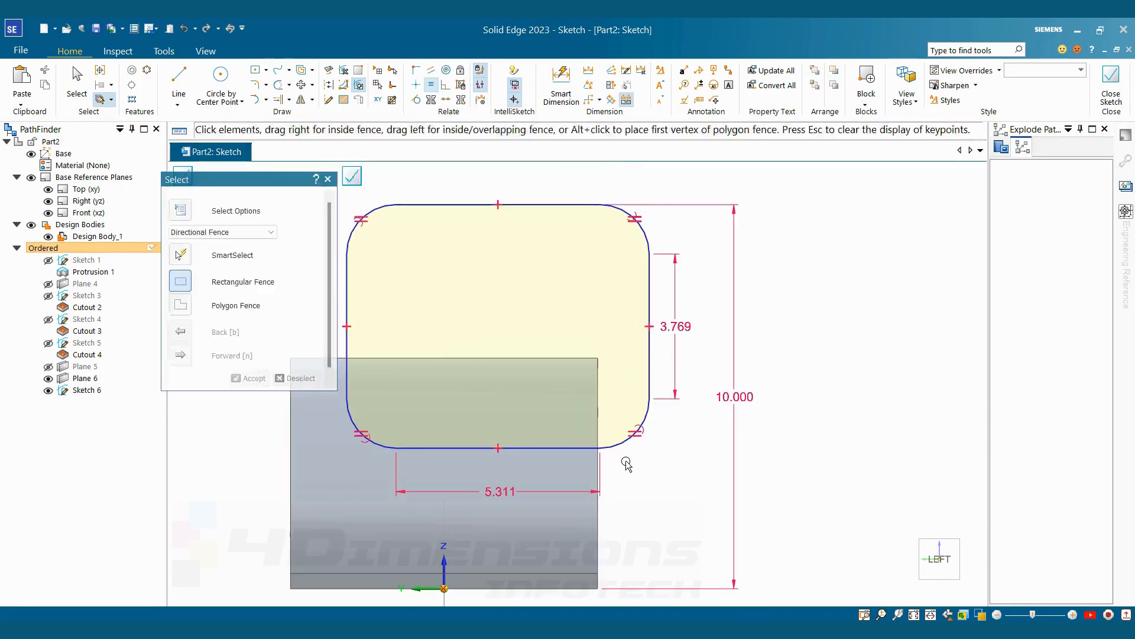
Delete the vertical dimension on the straight side edge of the outlet profile.
scroll(633, 466, "down", 2)
scroll(639, 470, "up", 1)
scroll(651, 456, "up", 2)
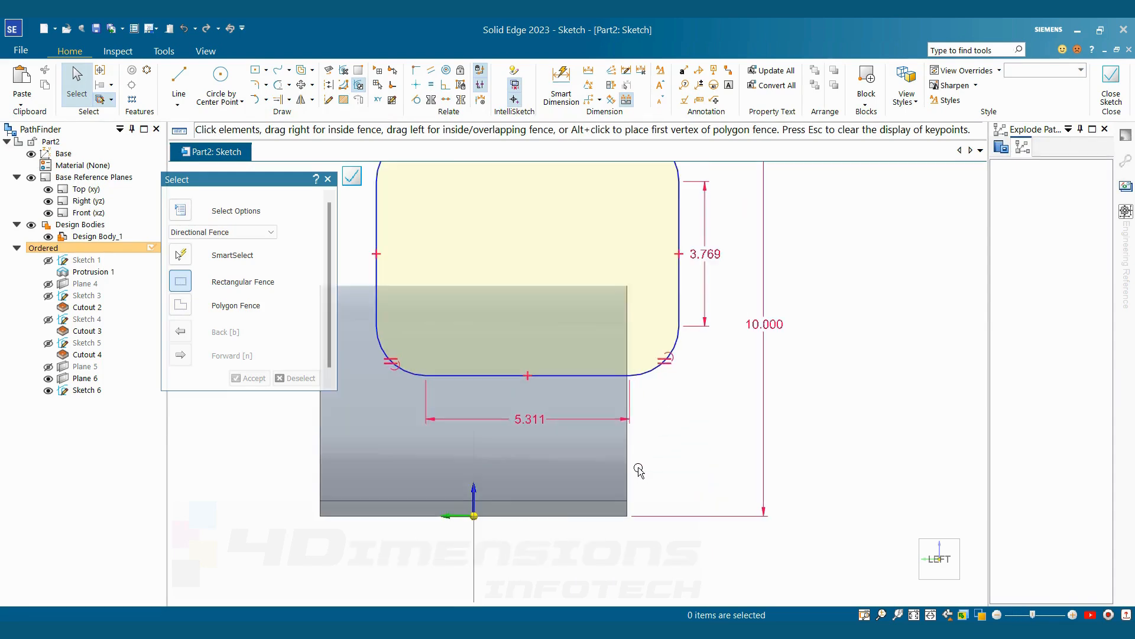
scroll(701, 405, "down", 2)
scroll(703, 399, "up", 1)
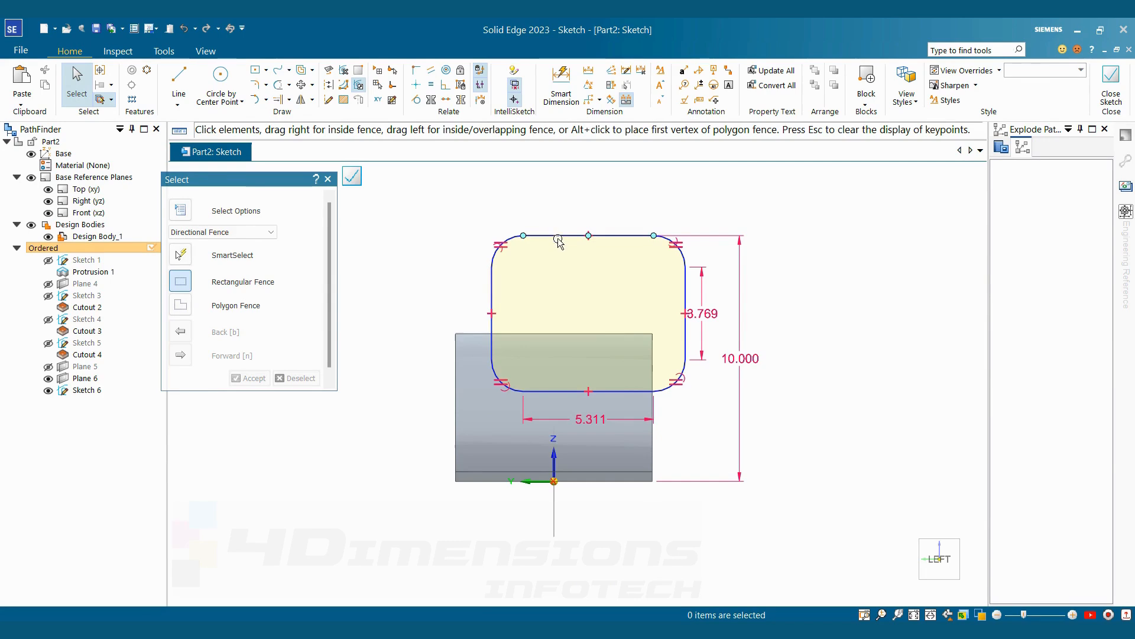
left_click(704, 317)
key("Delete")
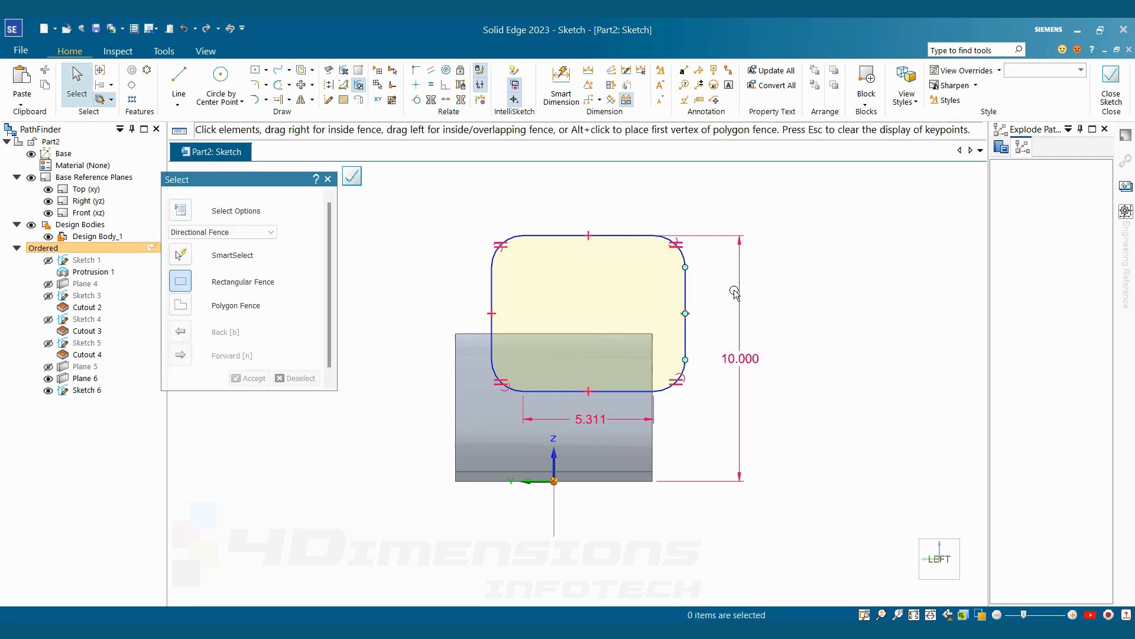
Dimension the outlet profile's overall height between its upper and lower edges as 5.25 in, following the reference drawing.
left_click(561, 86)
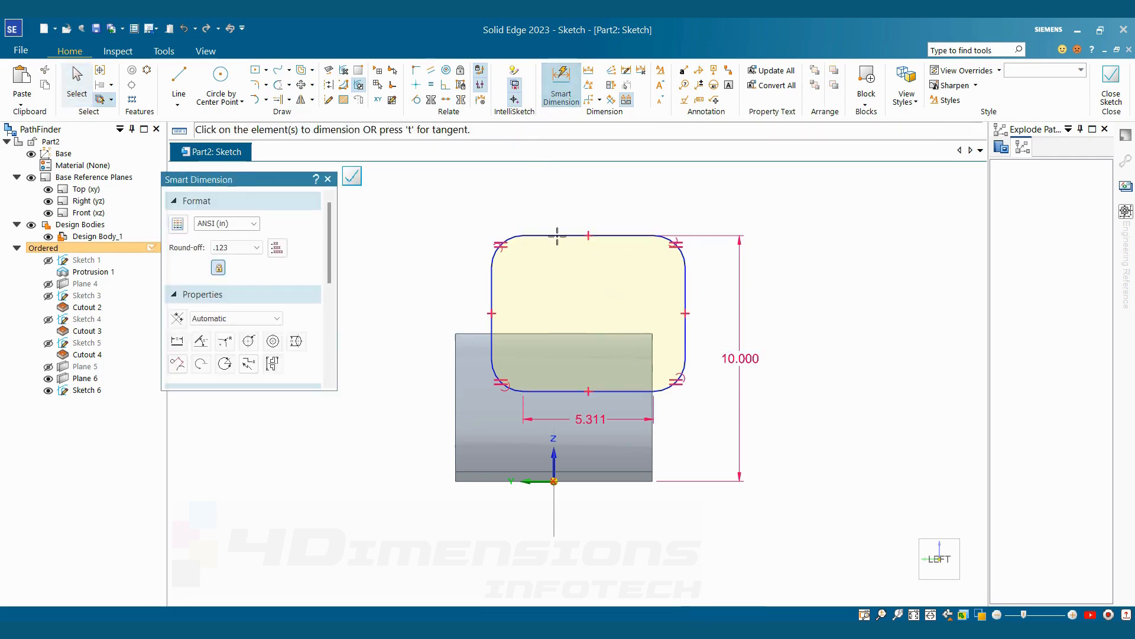
left_click(558, 236)
left_click(535, 390)
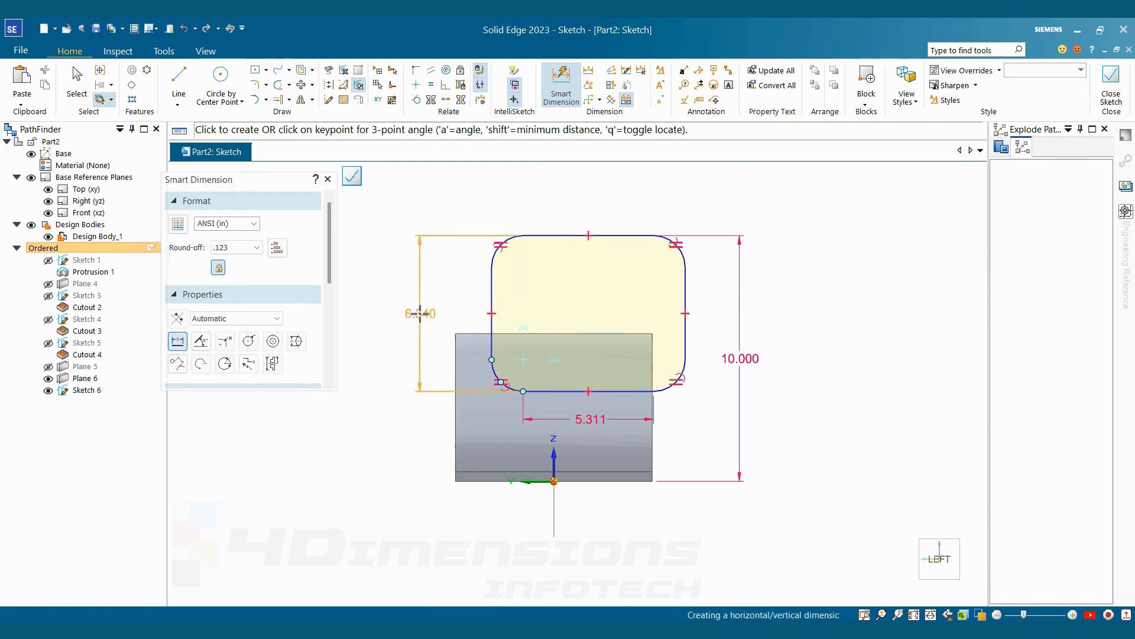
left_click(420, 313)
key("alt+Tab")
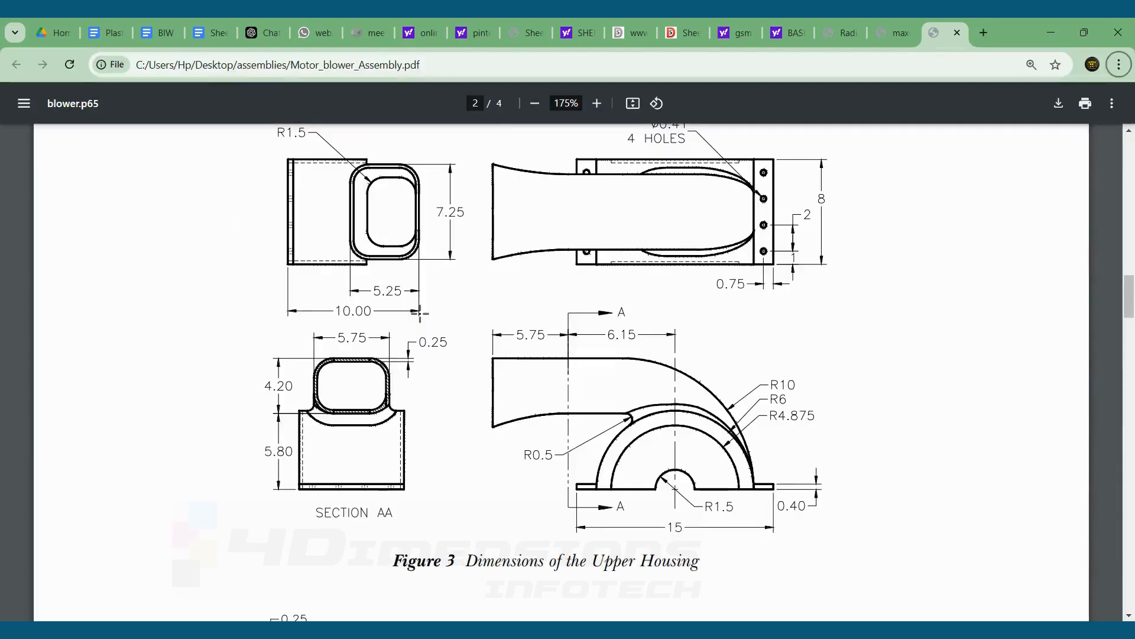
key("alt+Tab")
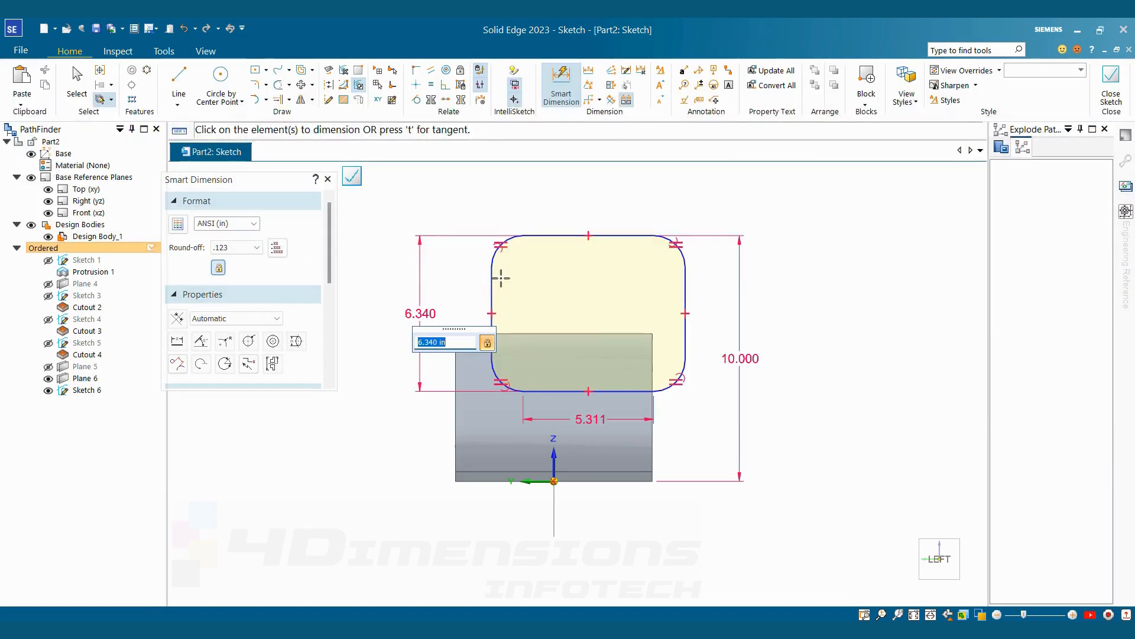
type("5.25")
key("Return")
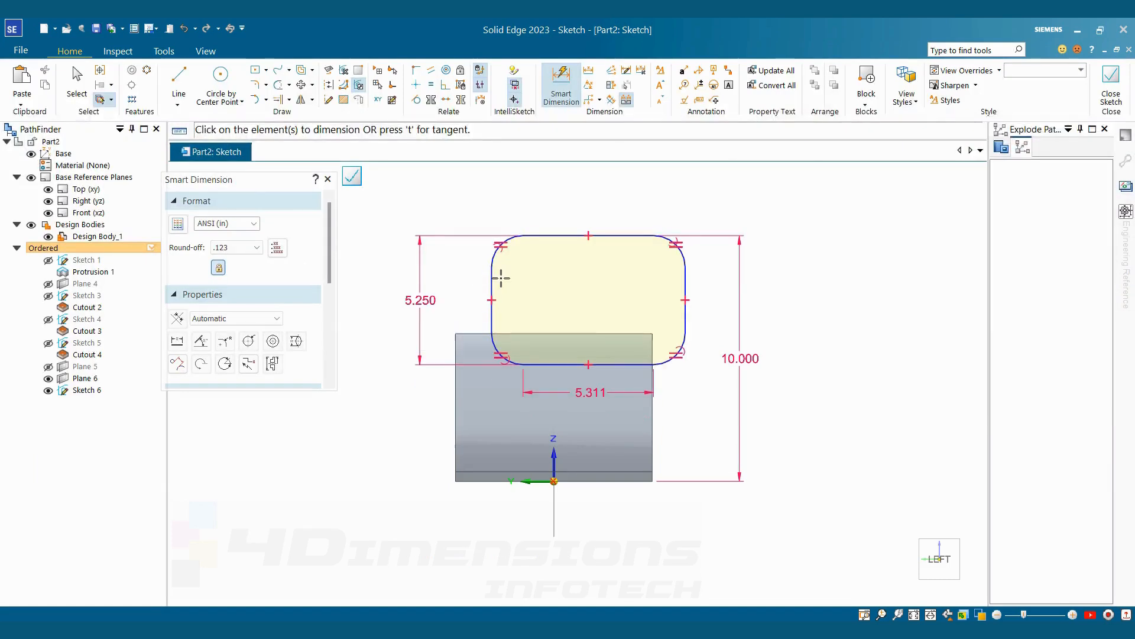
Dimension the outlet profile's overall width between its two side edges as 7.25 in.
left_click(562, 237)
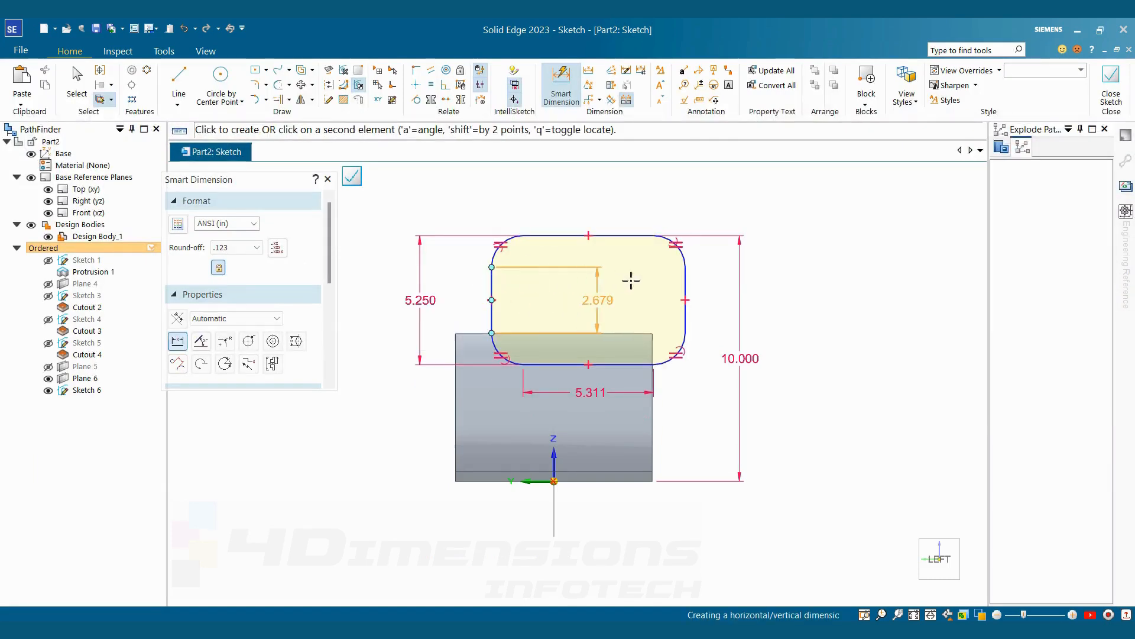
left_click(603, 207)
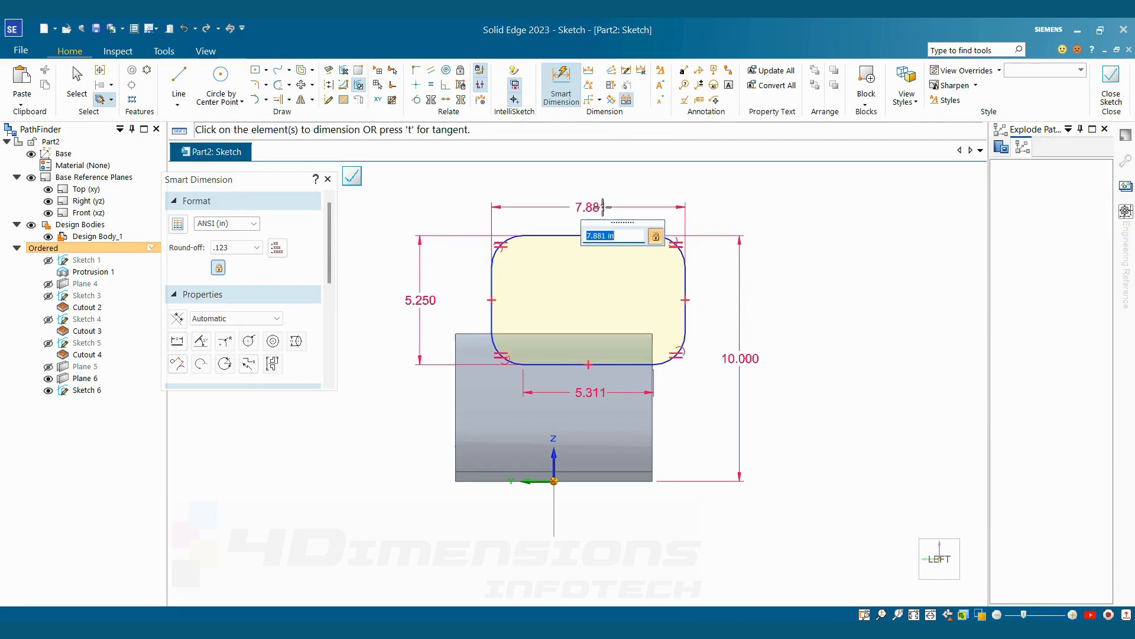
type("7.25")
key("Return")
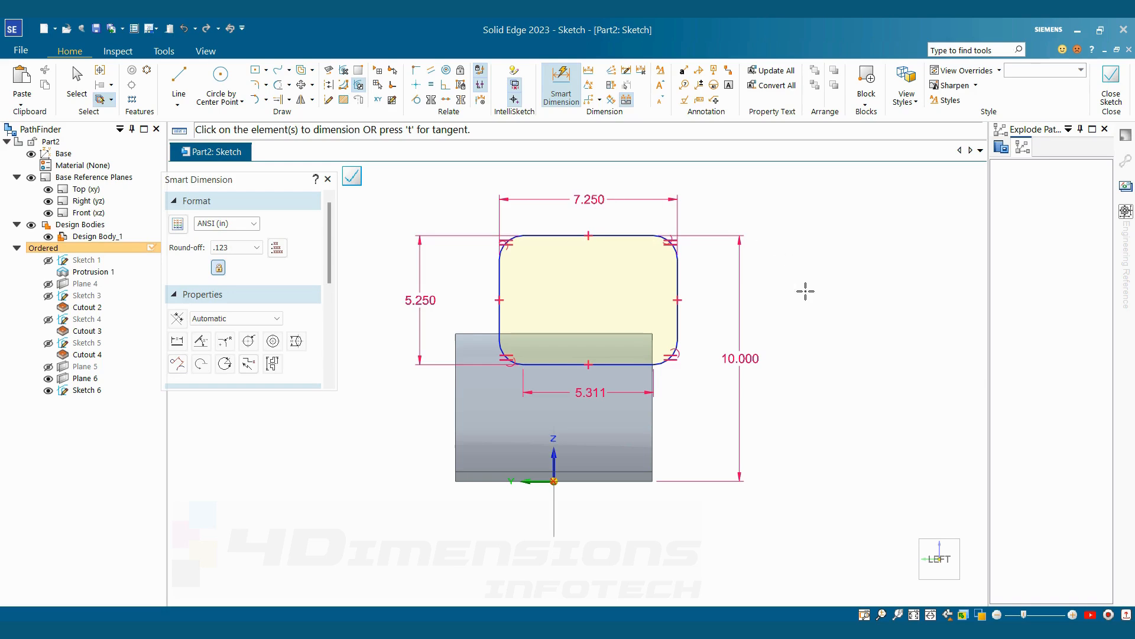
key("Escape")
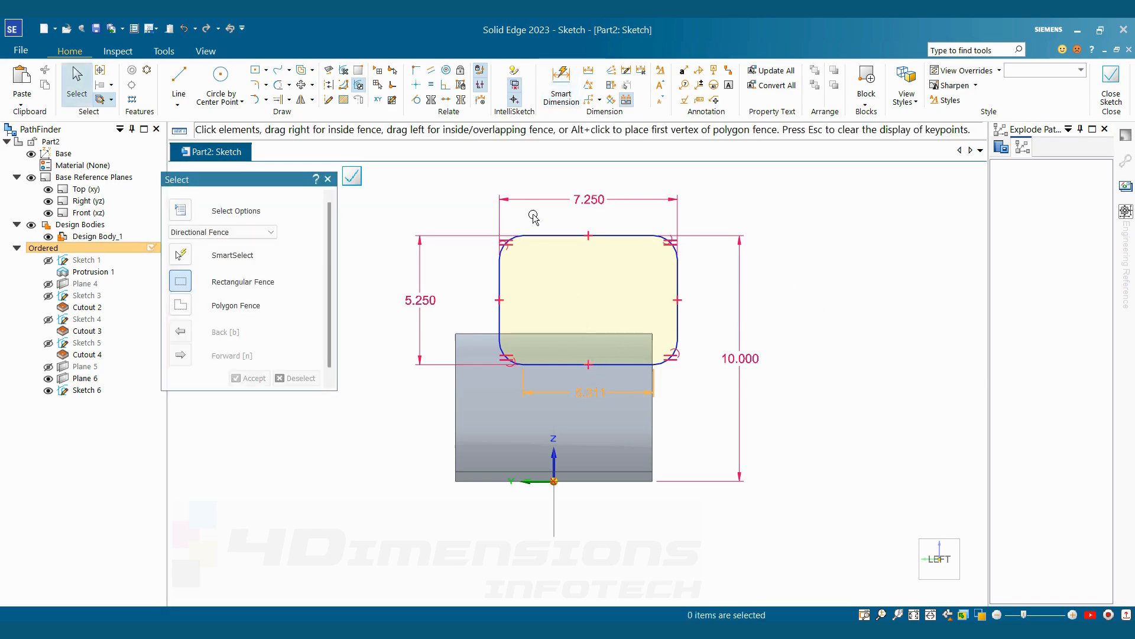
Align the midpoint of the outlet profile's lower edge vertically with the origin to centre the profile on the housing.
left_click(416, 85)
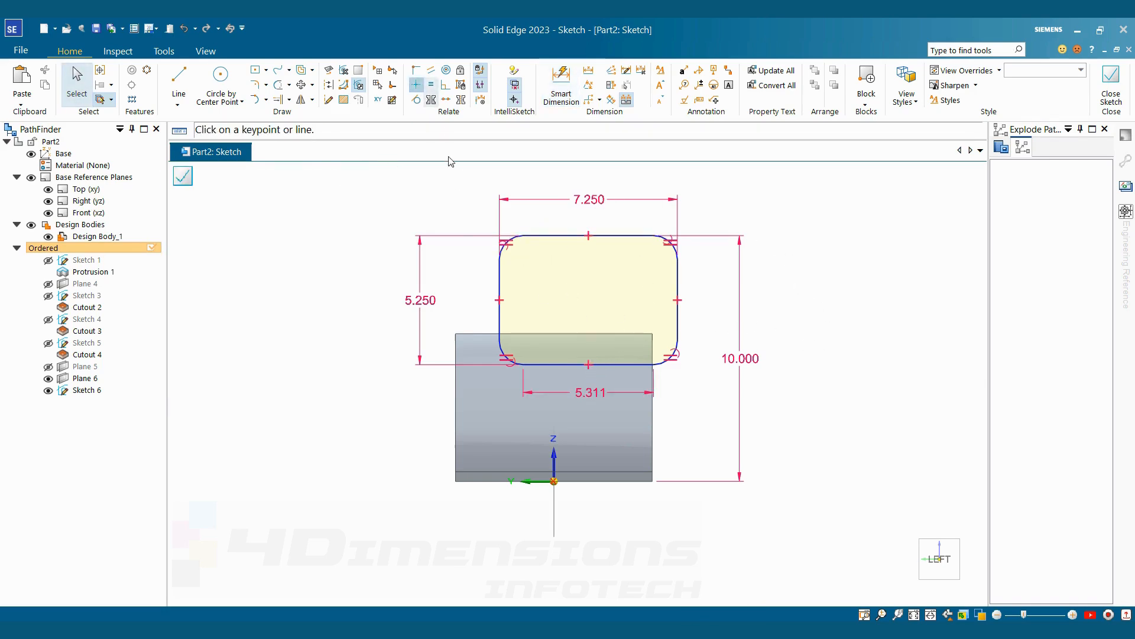
left_click(589, 365)
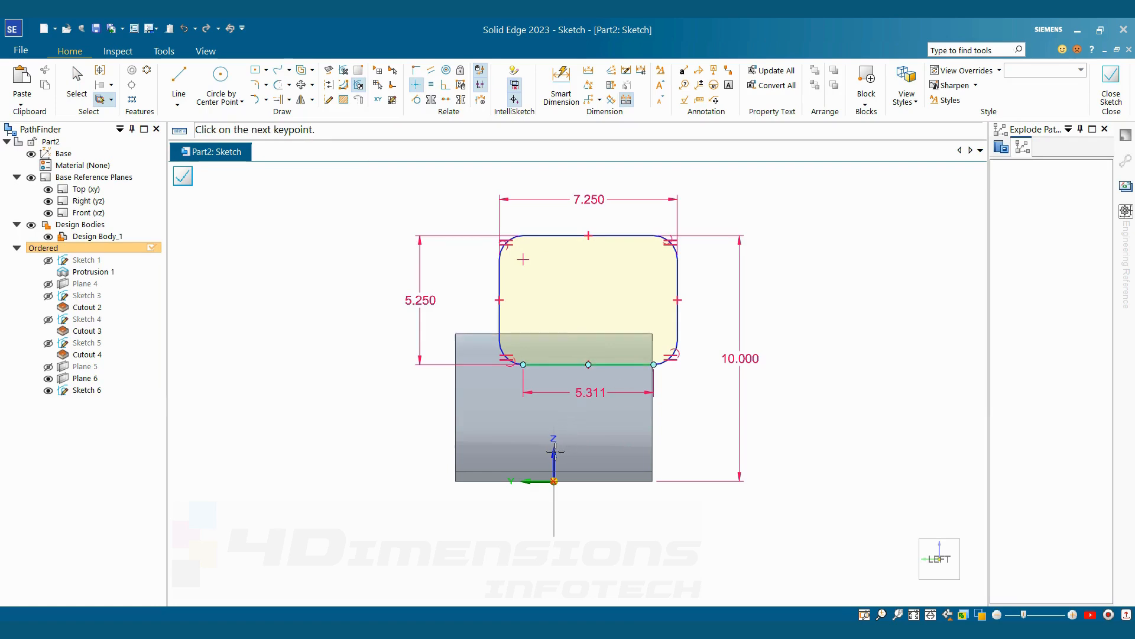
left_click(554, 480)
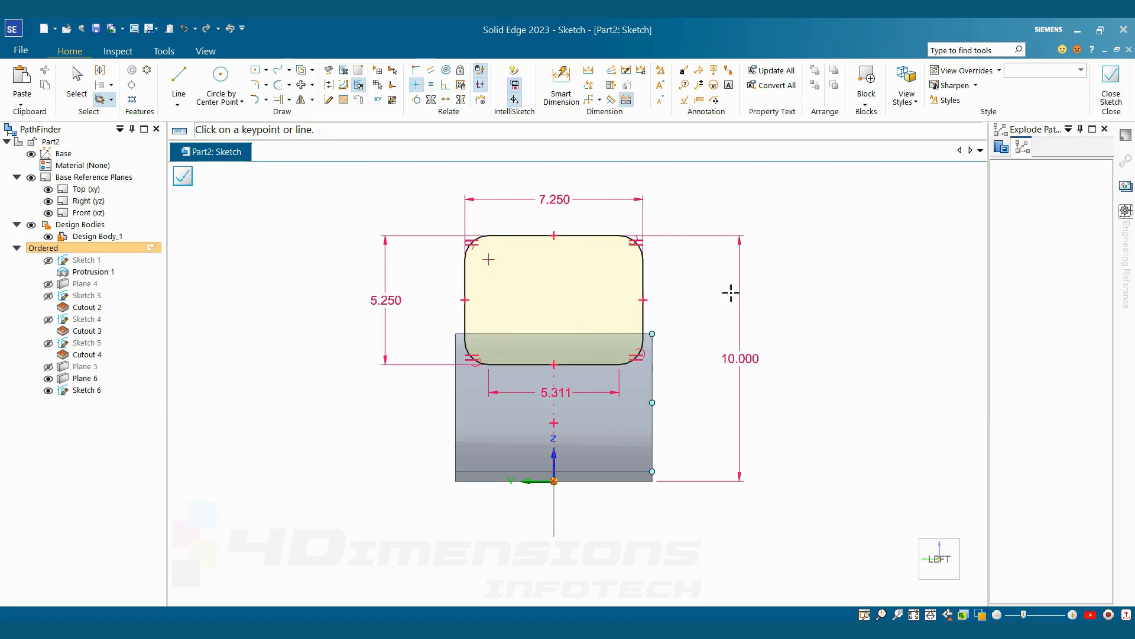
key("Escape")
Close and finish the outlet profile sketch, and leave the Sketch command.
scroll(596, 336, "down", 2)
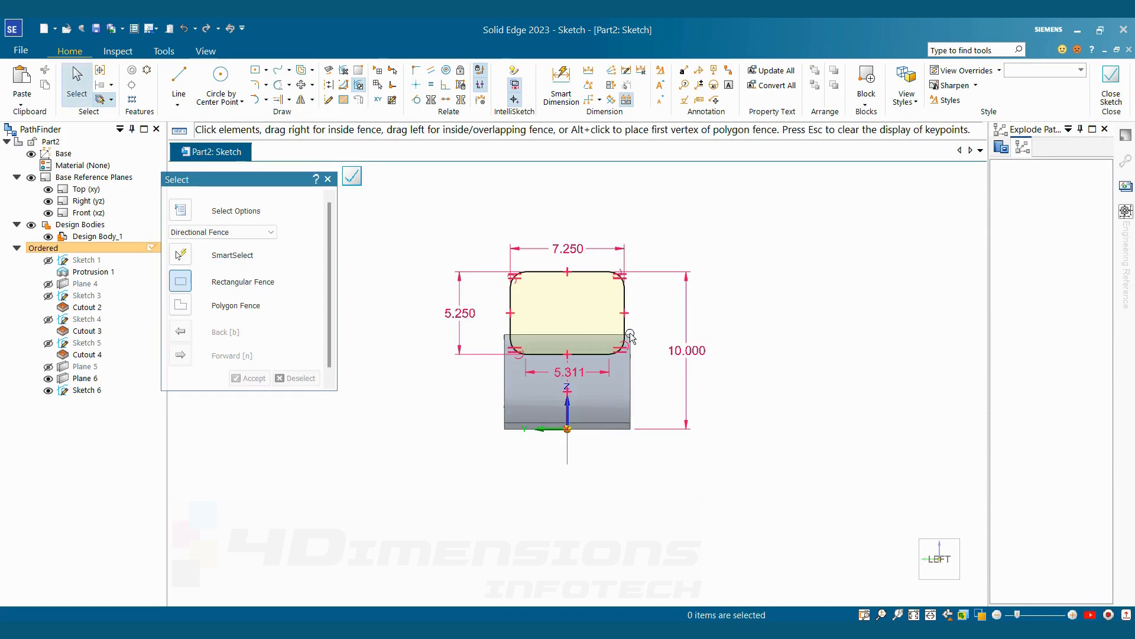
scroll(630, 335, "up", 1)
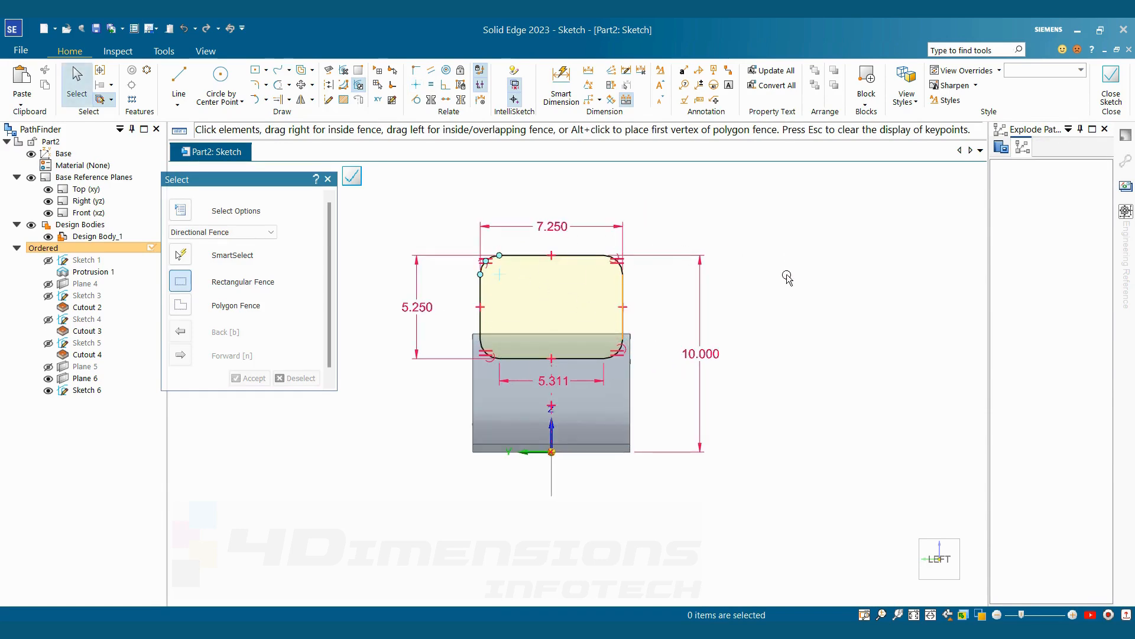
middle_click_drag(787, 279, 716, 290)
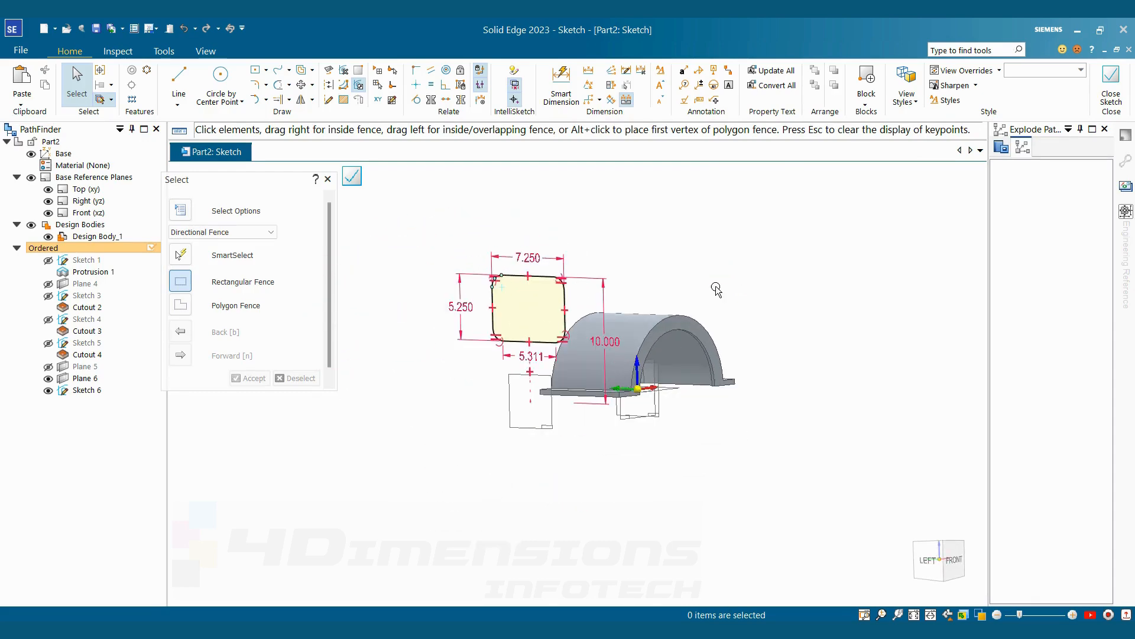
left_click(1112, 83)
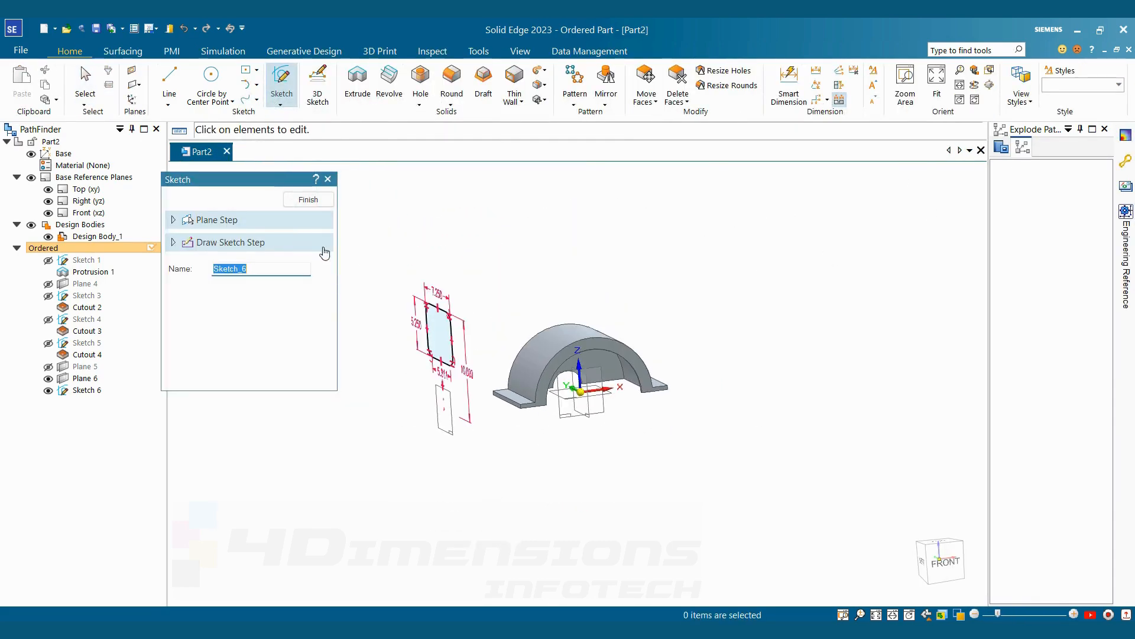
left_click(313, 202)
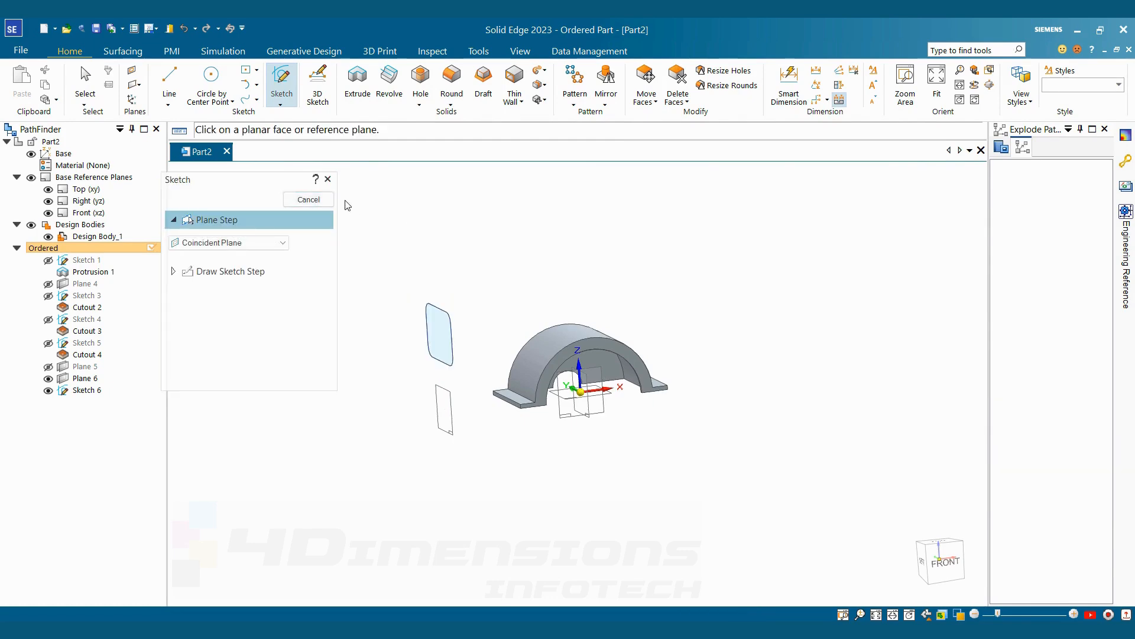
left_click(308, 200)
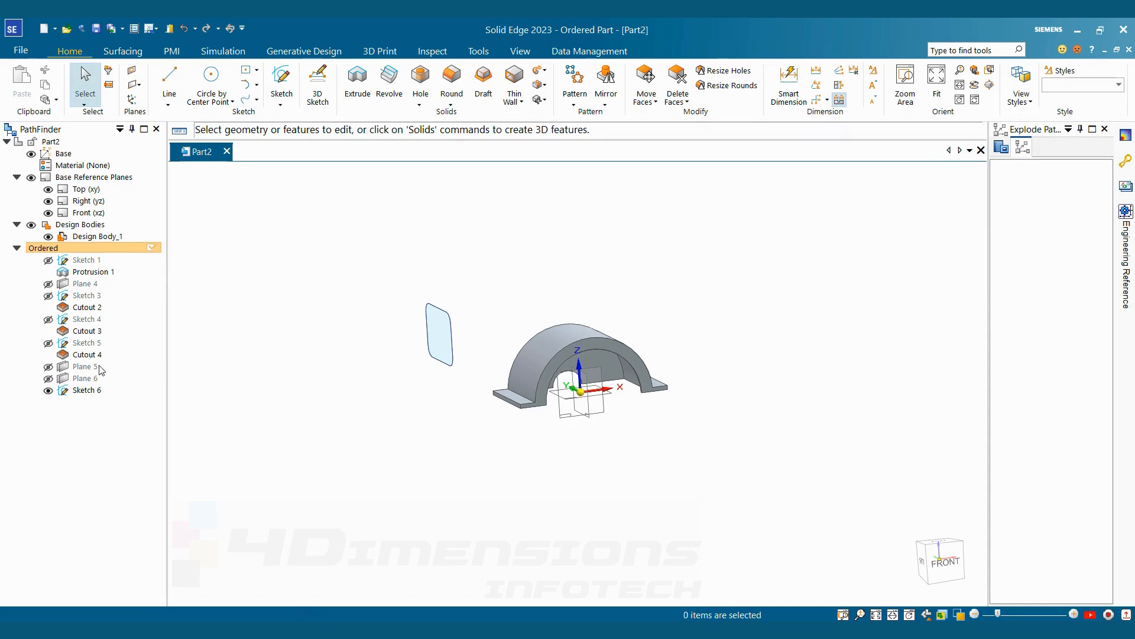
Show Plane 5 at the housing flange's outer edge and start a new sketch on it, facing the left view.
left_click(75, 367)
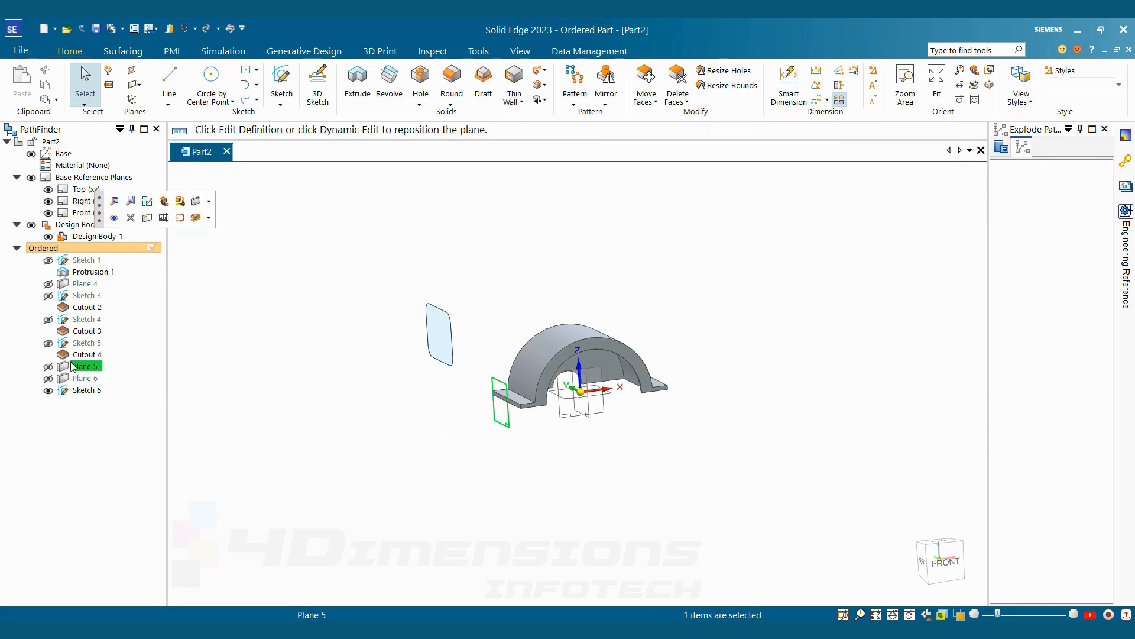
left_click(114, 219)
scroll(512, 389, "up", 3)
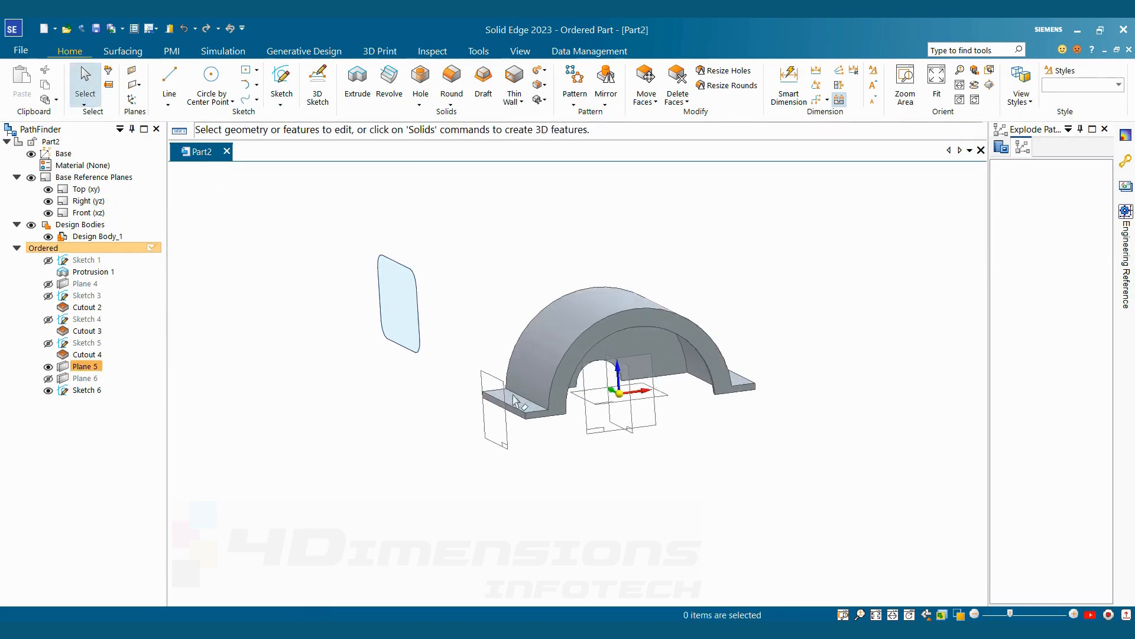
left_click(500, 379)
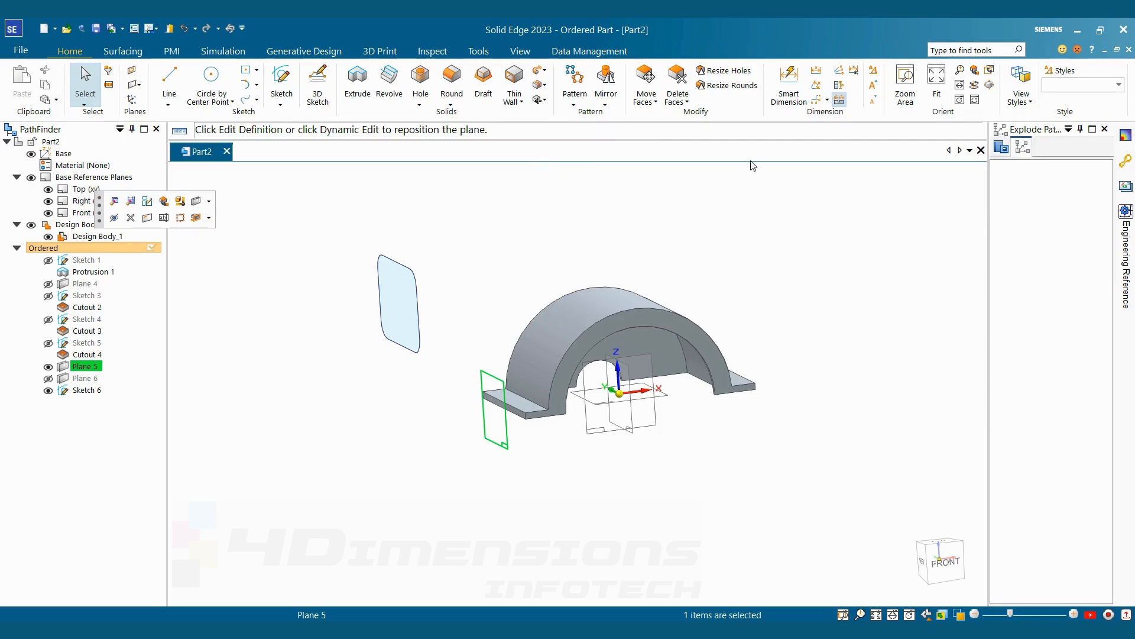
left_click(281, 82)
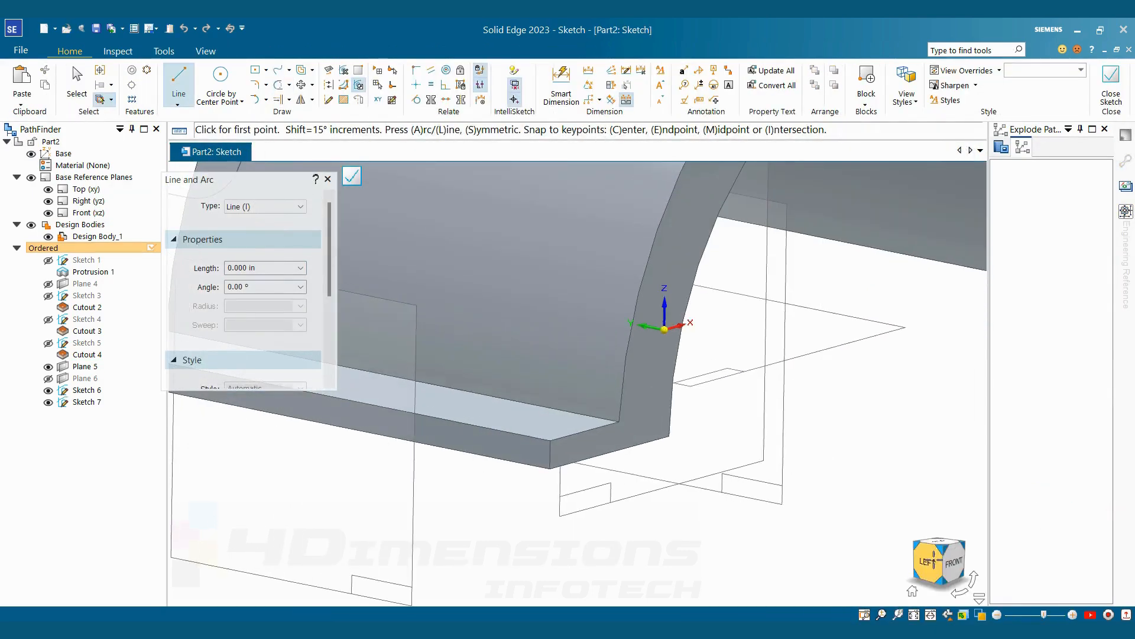
left_click(932, 561)
scroll(621, 387, "up", 2)
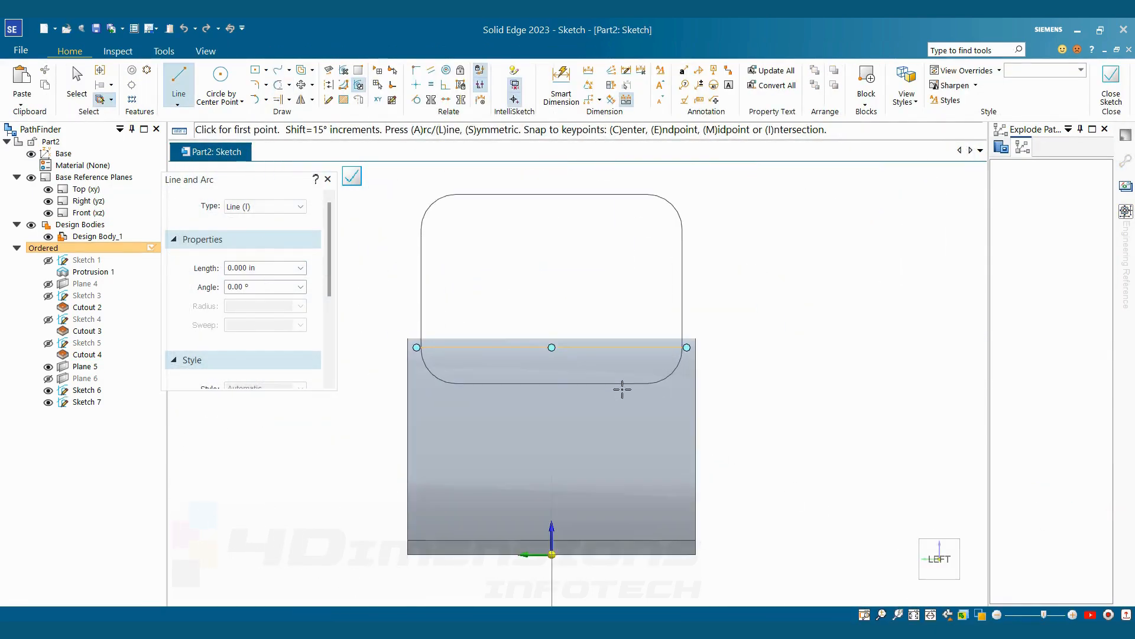
scroll(659, 355, "down", 3)
Check the reference drawing and sketch a two-point rectangle about 4.3 by 3.6 in, starting on the outlet profile's upper edge.
key("alt+Tab")
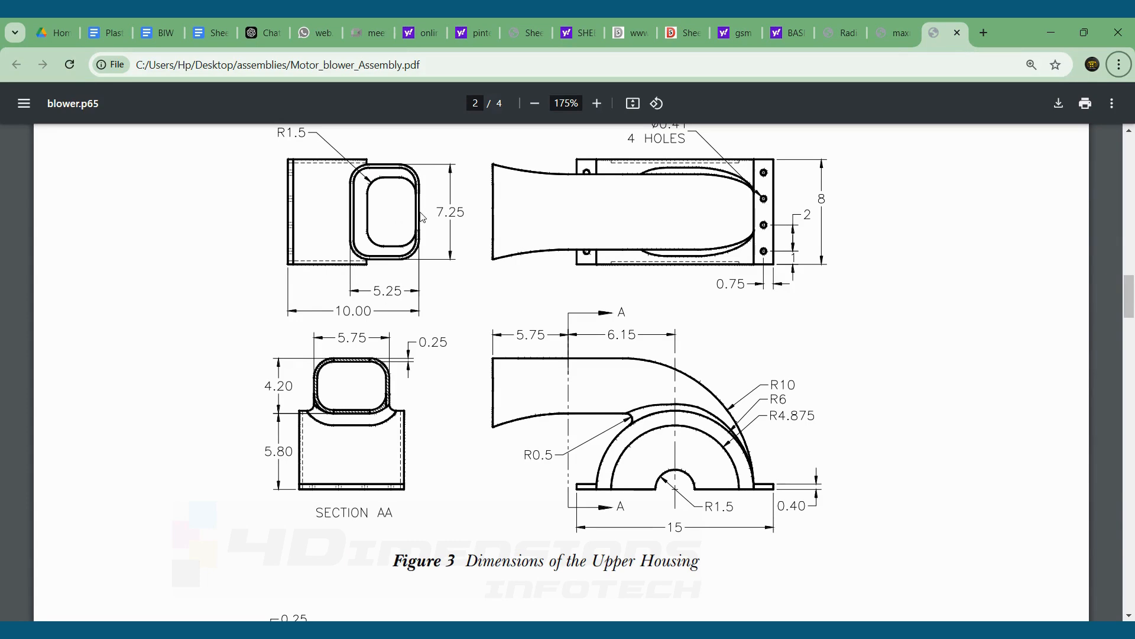
key("alt+Tab")
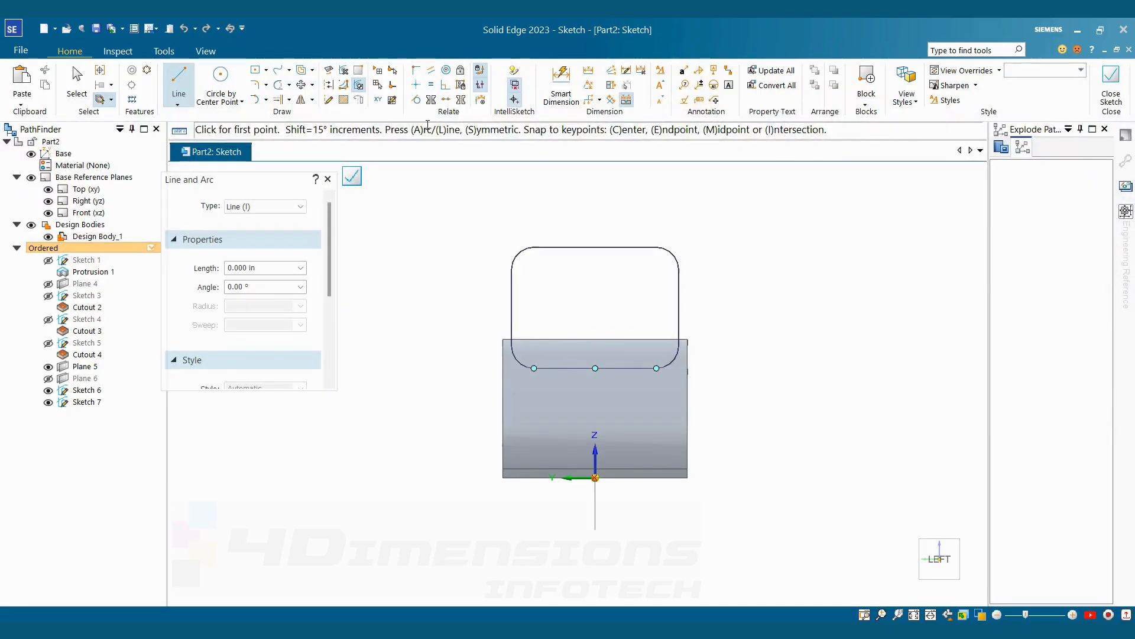
left_click(266, 70)
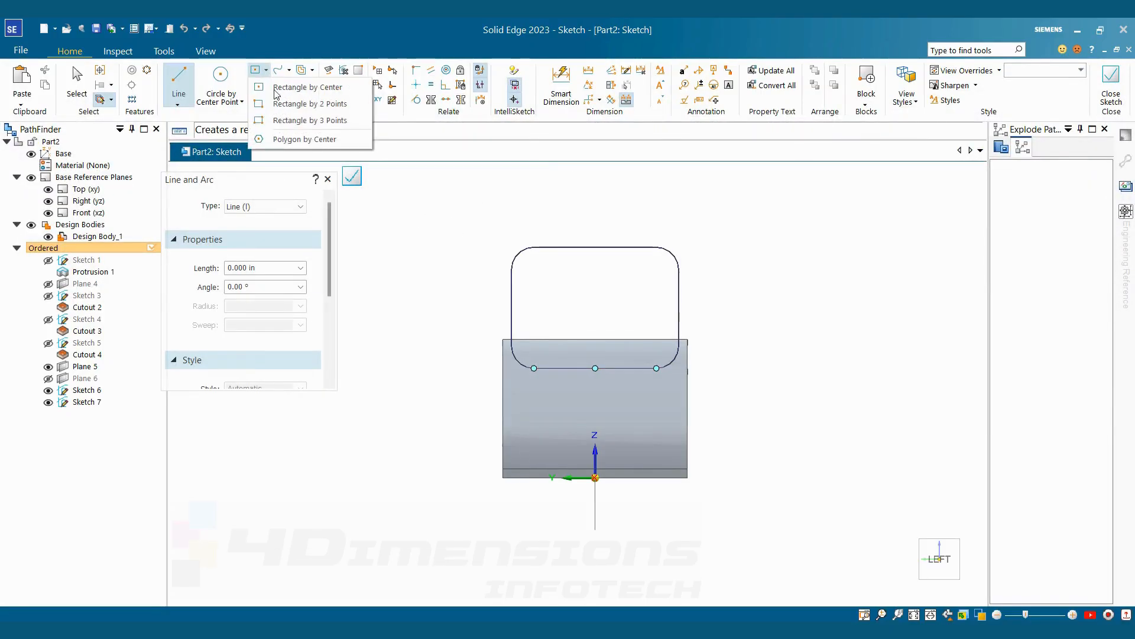
left_click(313, 85)
left_click(547, 247)
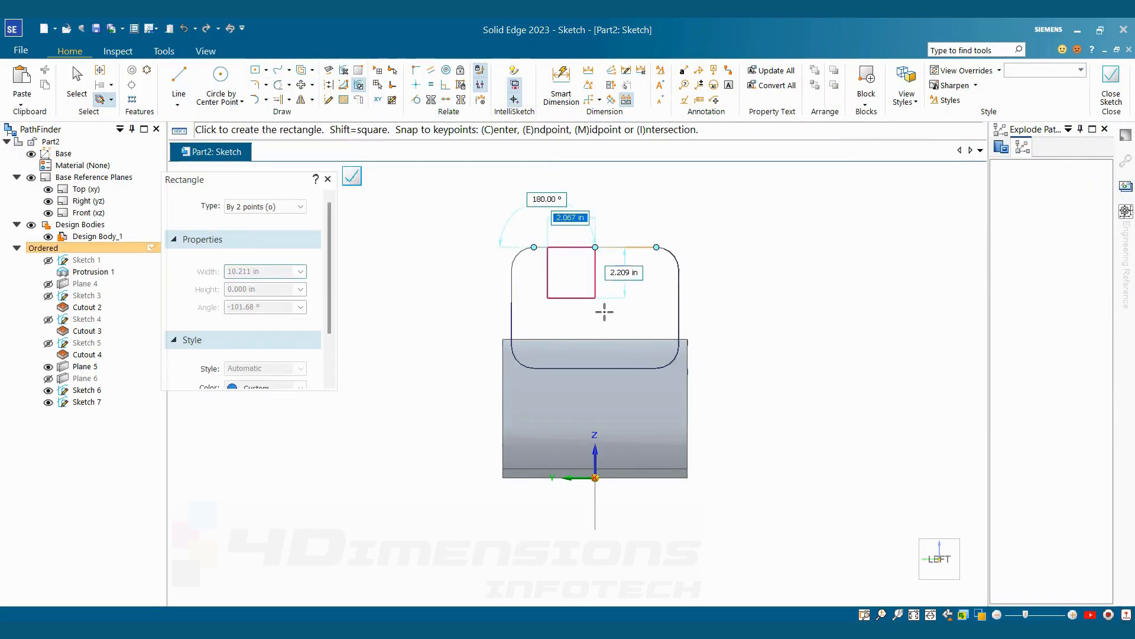
left_click(646, 331)
key("Escape")
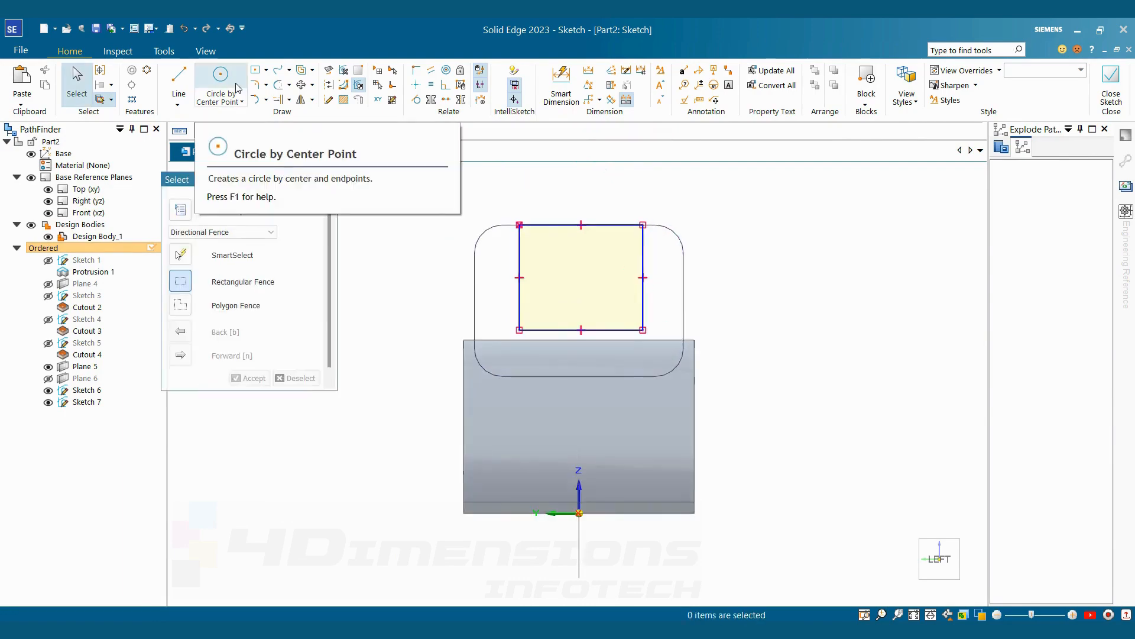
Check the reference drawing and dimension the distance between the rectangle's upper and lower edges as 4.2 in.
key("alt+Tab")
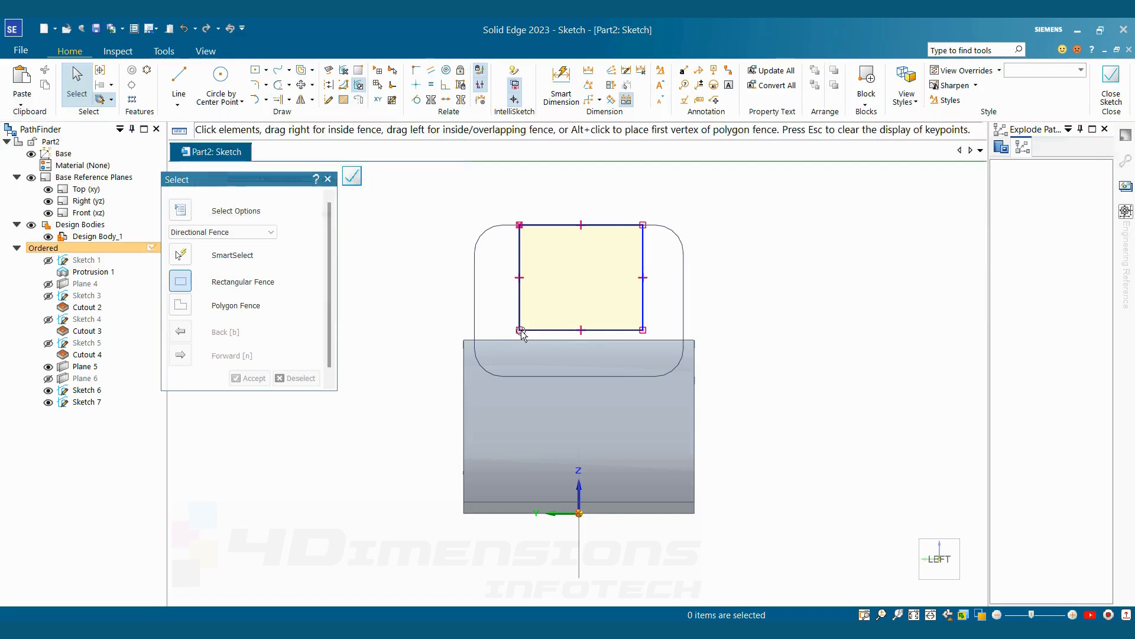
key("alt+Tab")
left_click(561, 86)
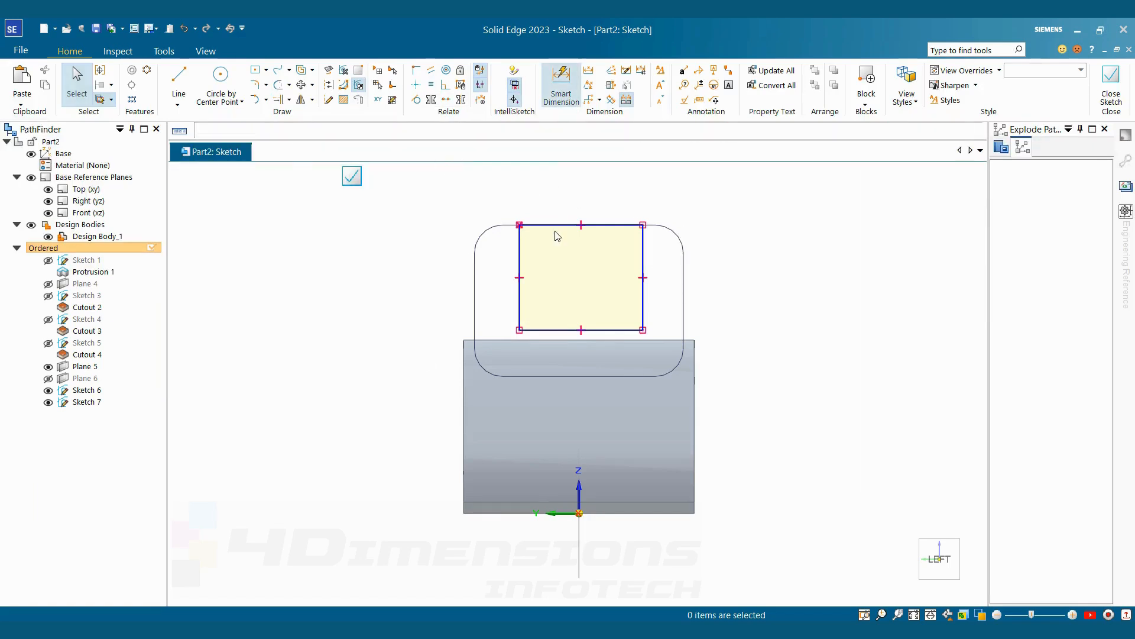
left_click(551, 226)
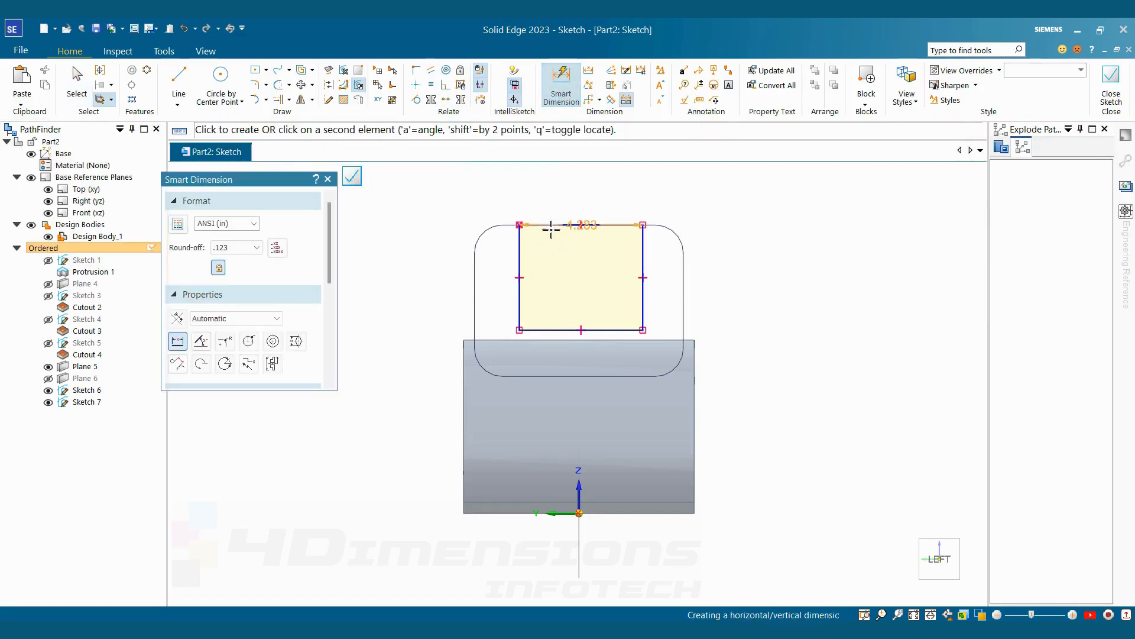
left_click(547, 330)
left_click(497, 306)
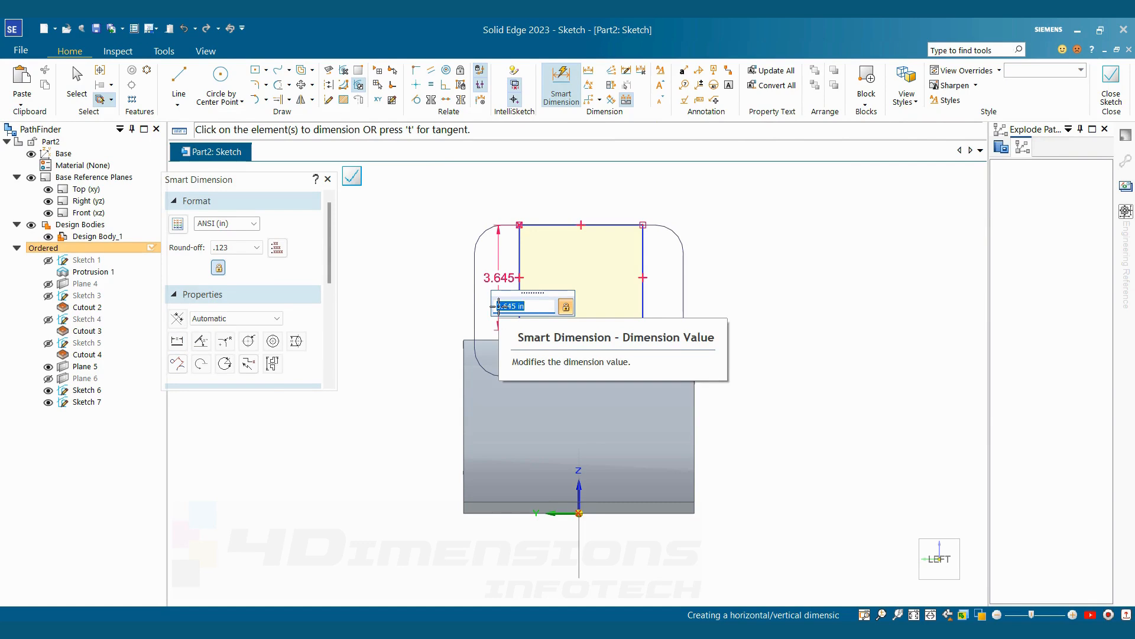
key("BackSpace")
type("4.2")
key("Return")
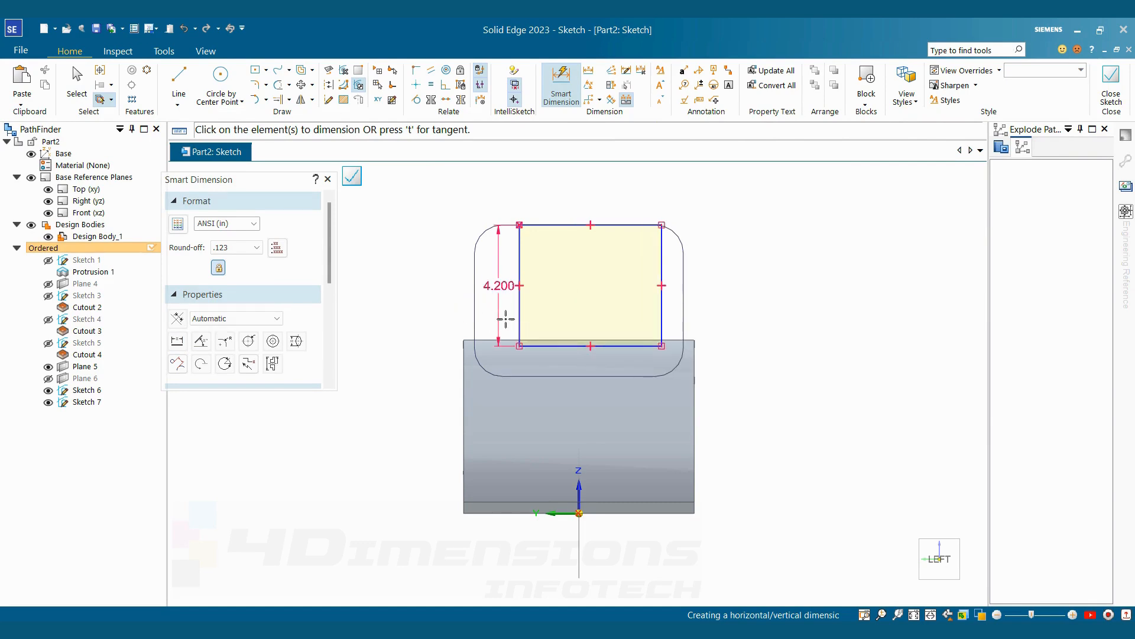
Dimension the distance between the rectangle's two vertical edges as 5.25 in, placing the dimension above the profile.
left_click(521, 256)
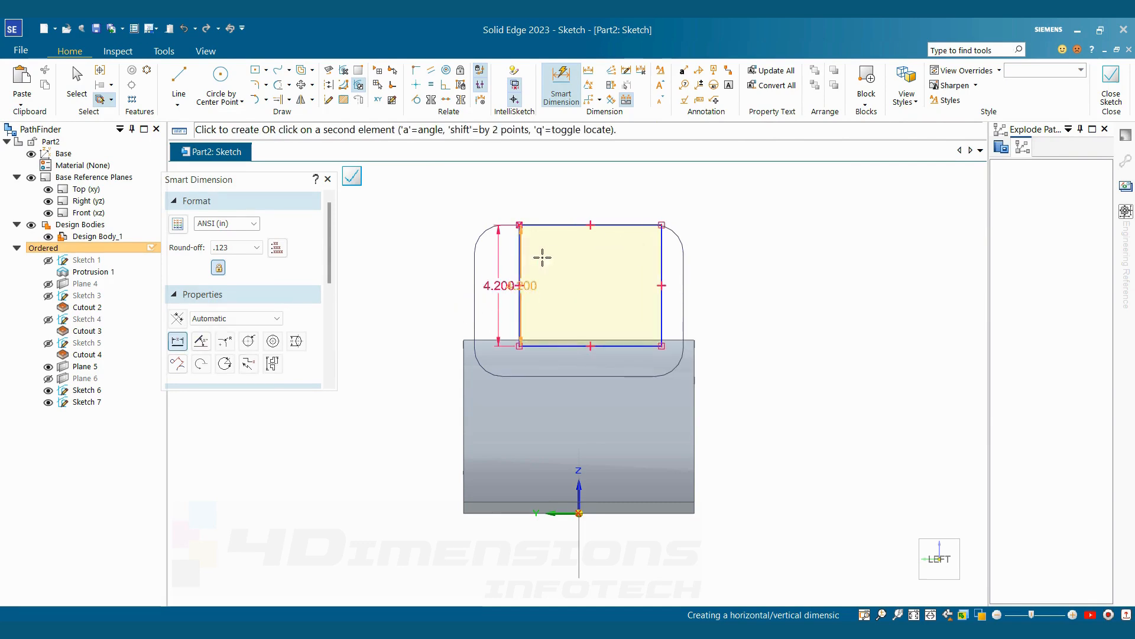
left_click(662, 260)
left_click(614, 205)
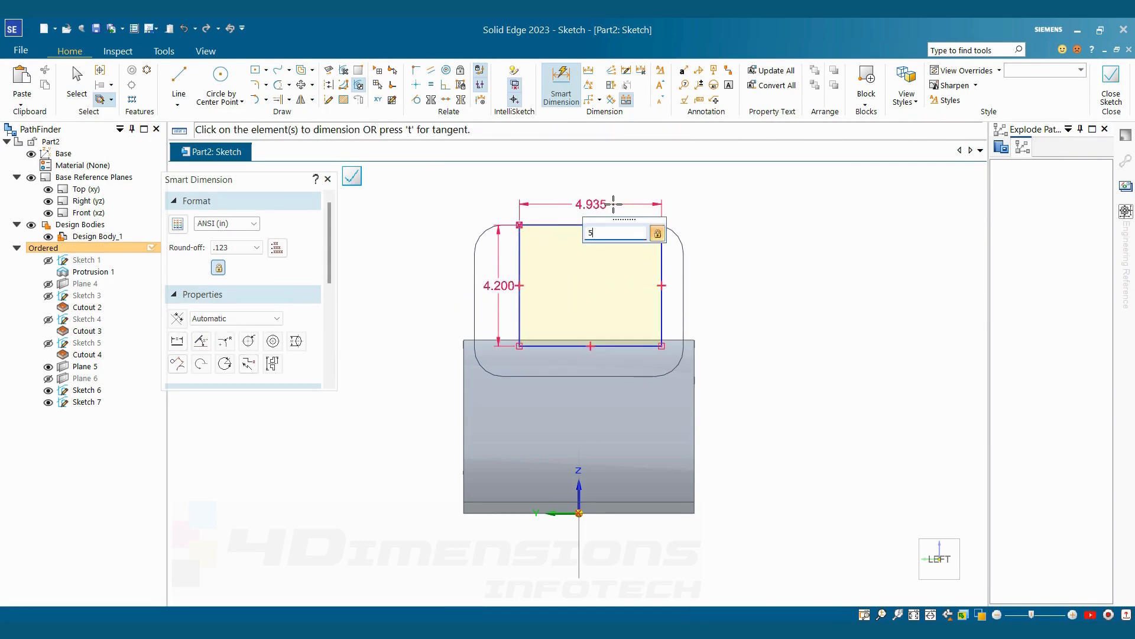
key("Return")
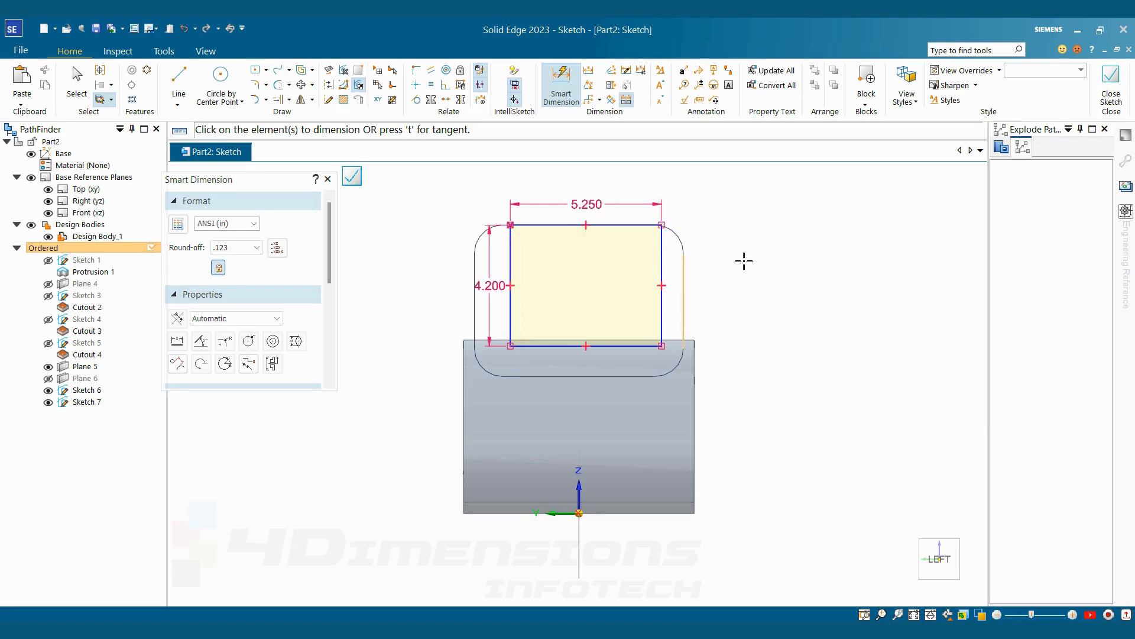
Recheck the reference drawing and align the midpoint of the rectangle's lower edge vertically with the origin.
key("alt+Tab")
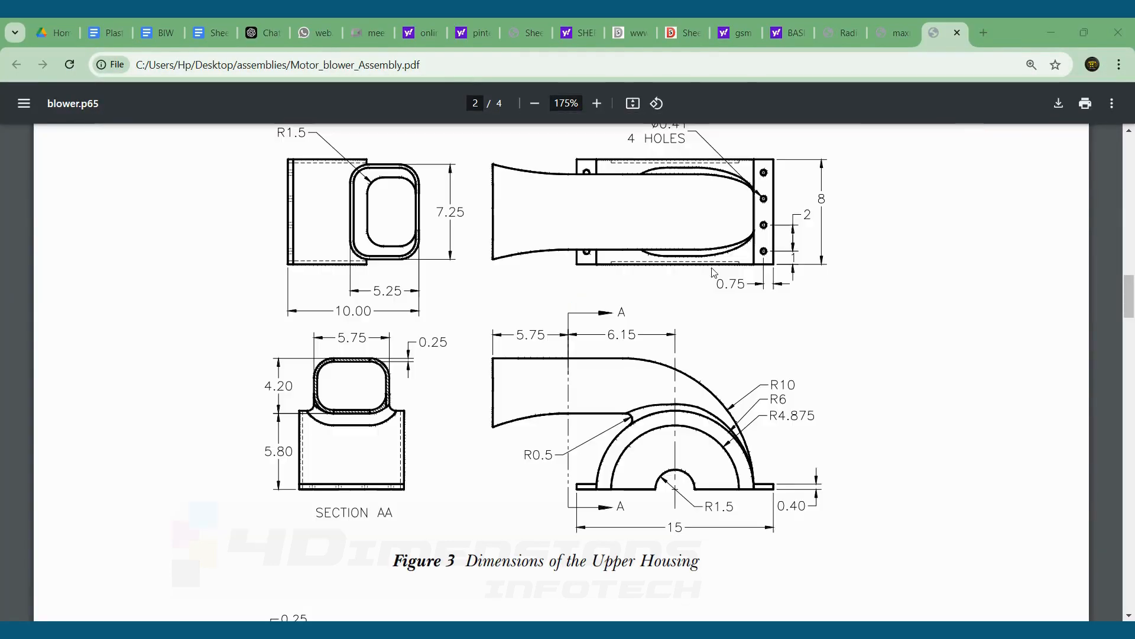
key("alt+Tab")
left_click(417, 84)
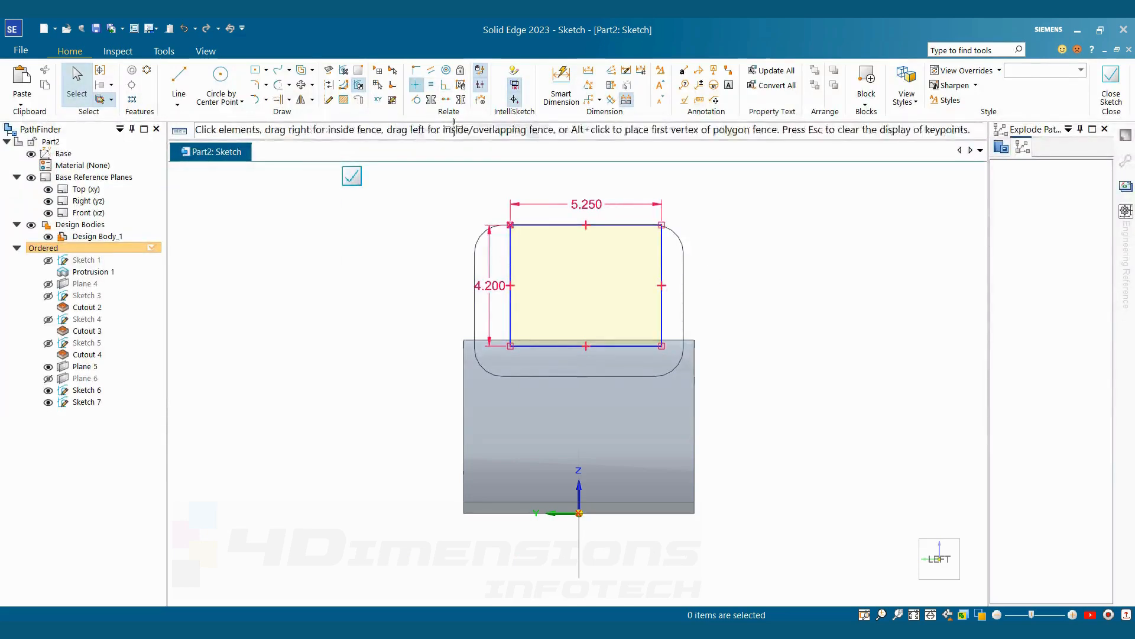
left_click(587, 346)
left_click(580, 535)
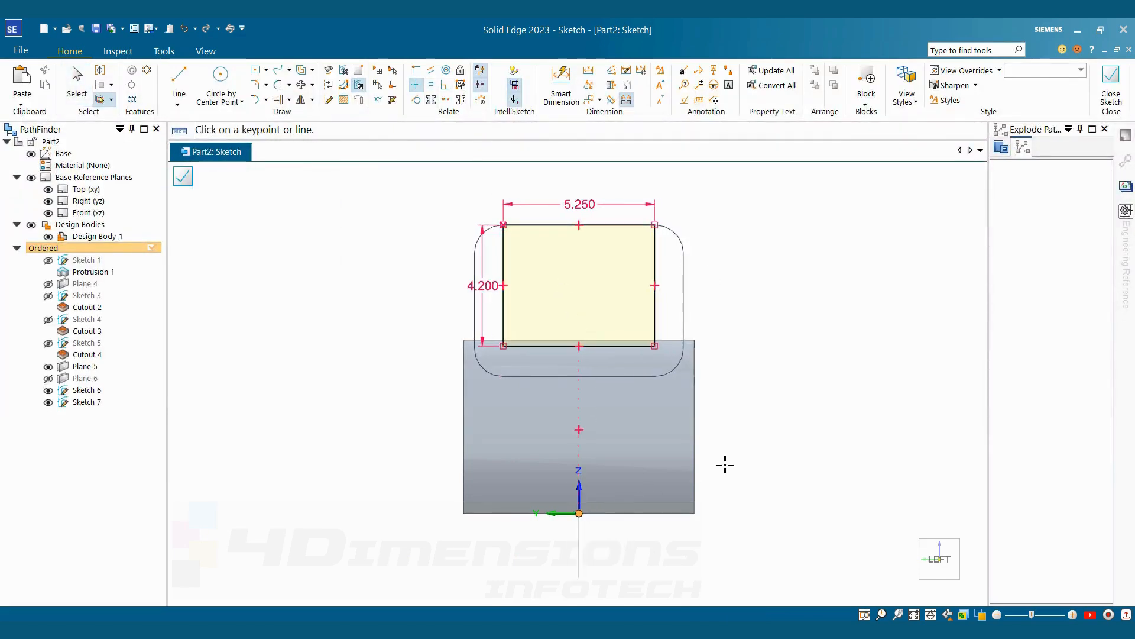
key("Escape")
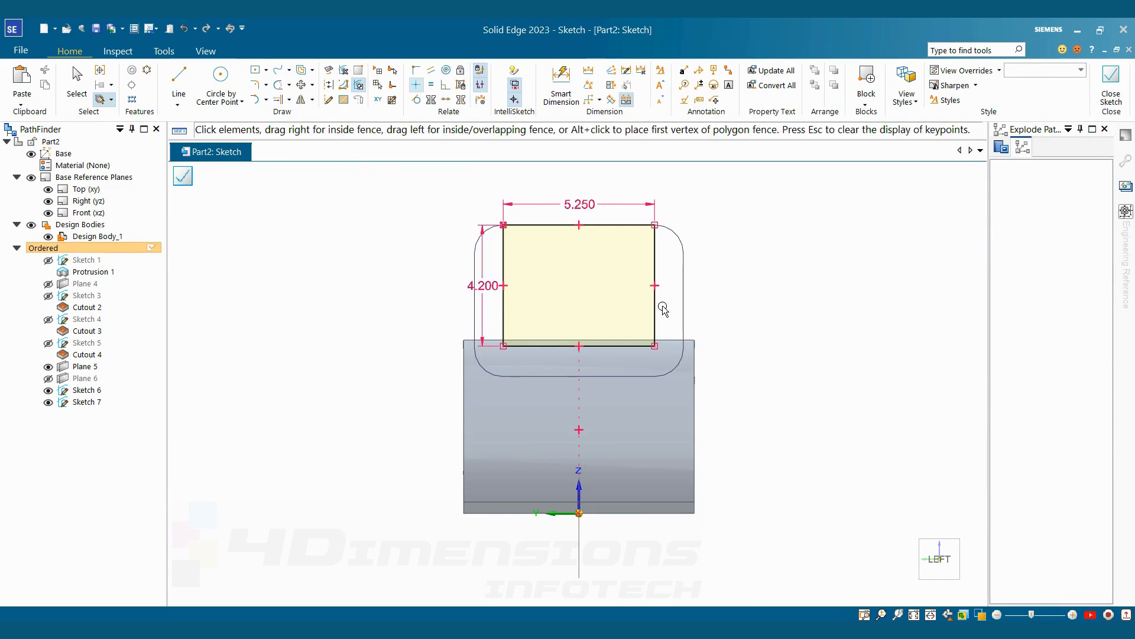
Round all four corners of the rectangle with freehand fillets, making the upper-left one about 0.9 in in radius.
scroll(666, 304, "up", 1)
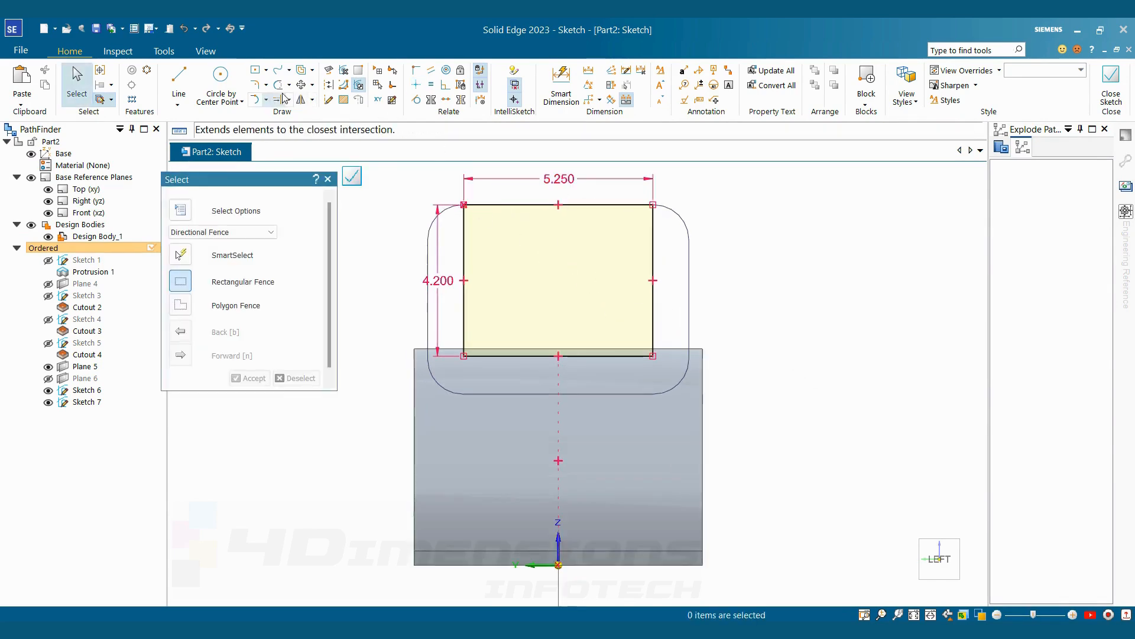
left_click(254, 85)
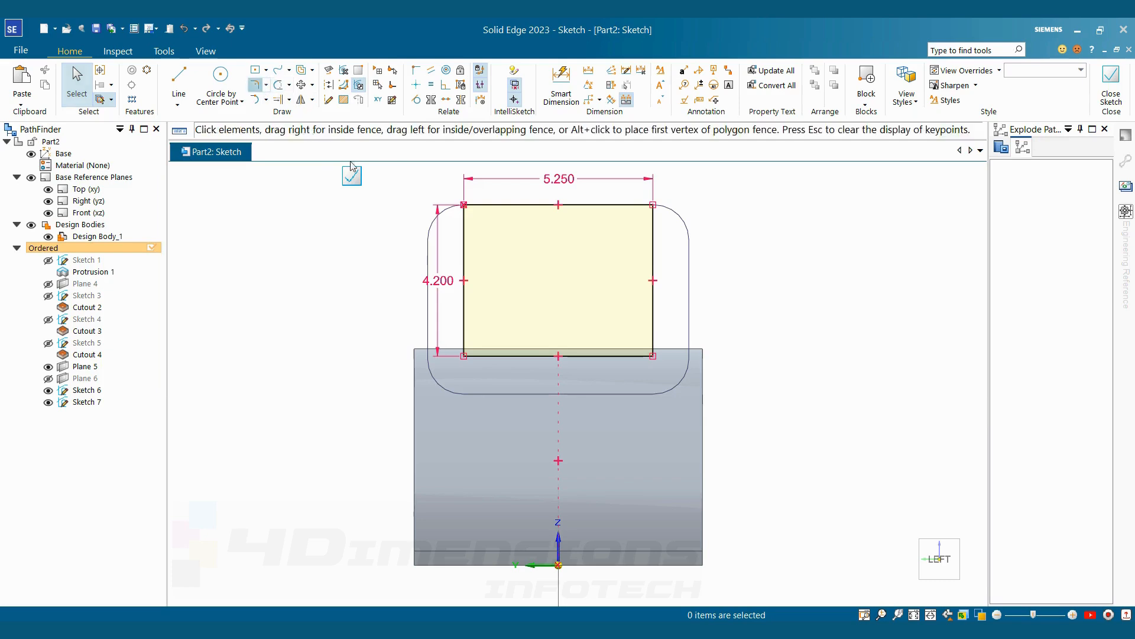
left_click(474, 213)
left_click(473, 213)
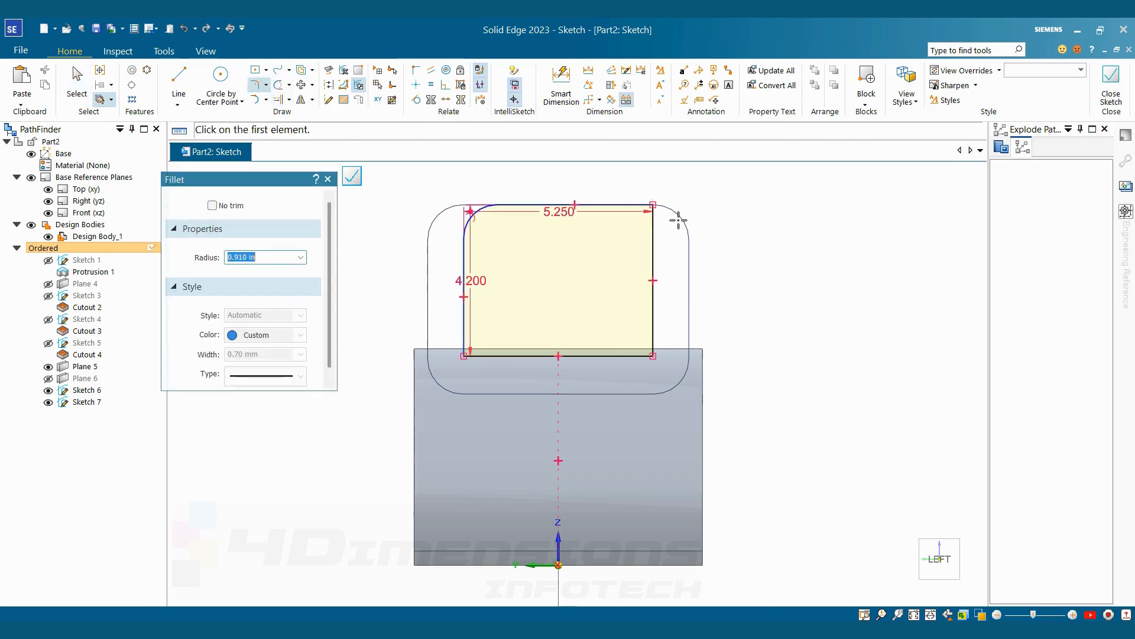
left_click(647, 209)
left_click(640, 217)
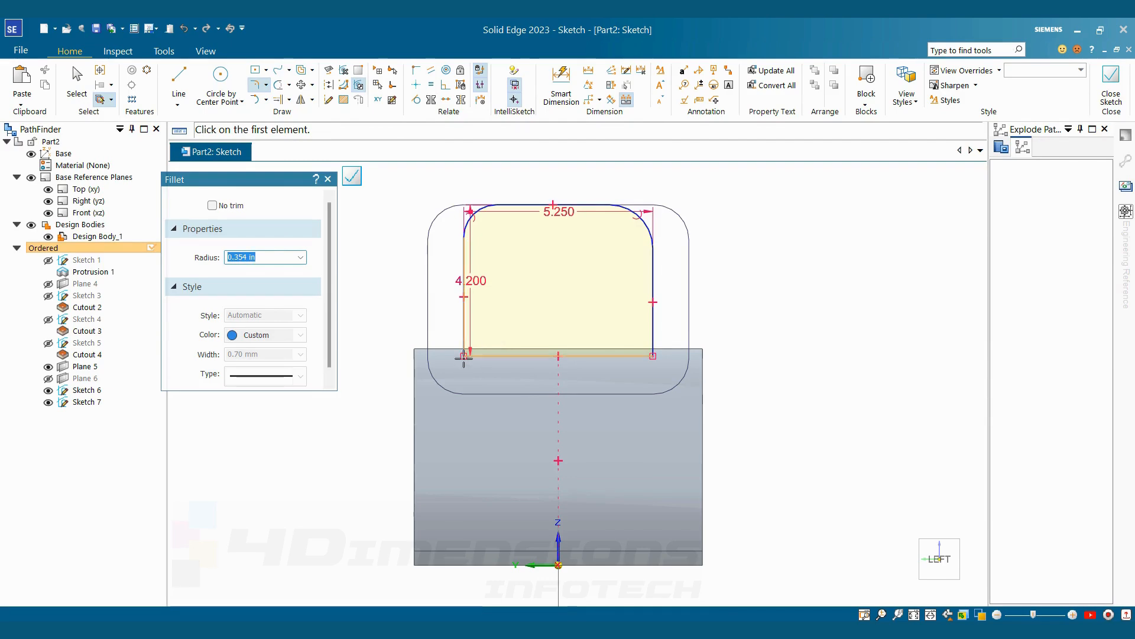
left_click(489, 342)
left_click(489, 342)
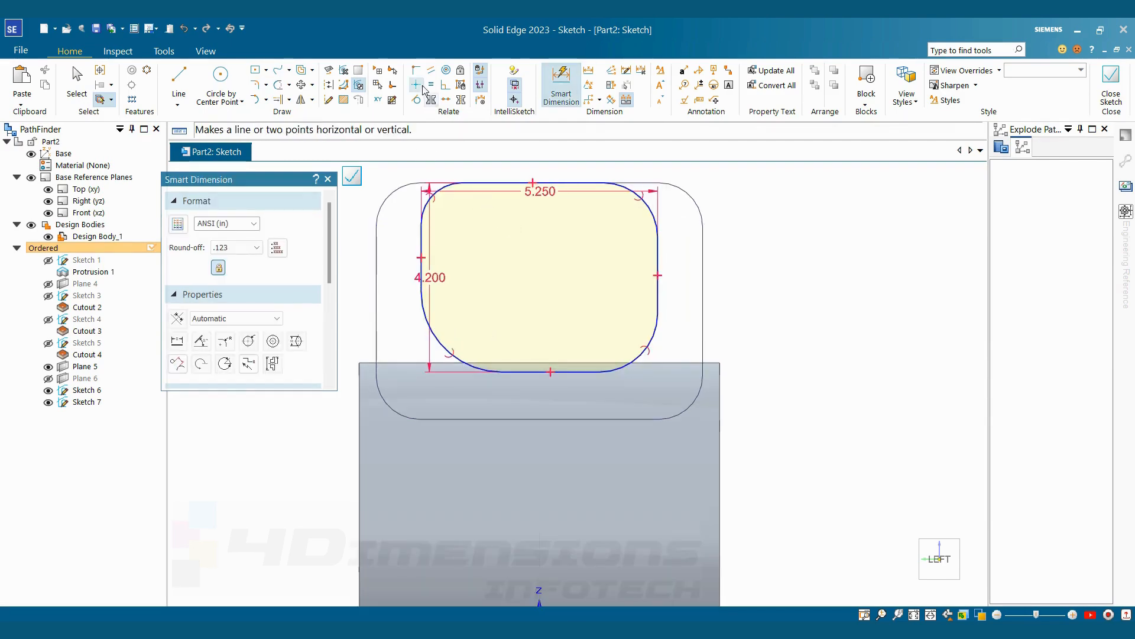
Dimension the upper-left corner fillet of the profile with a radius of 1.5 in.
left_click(560, 90)
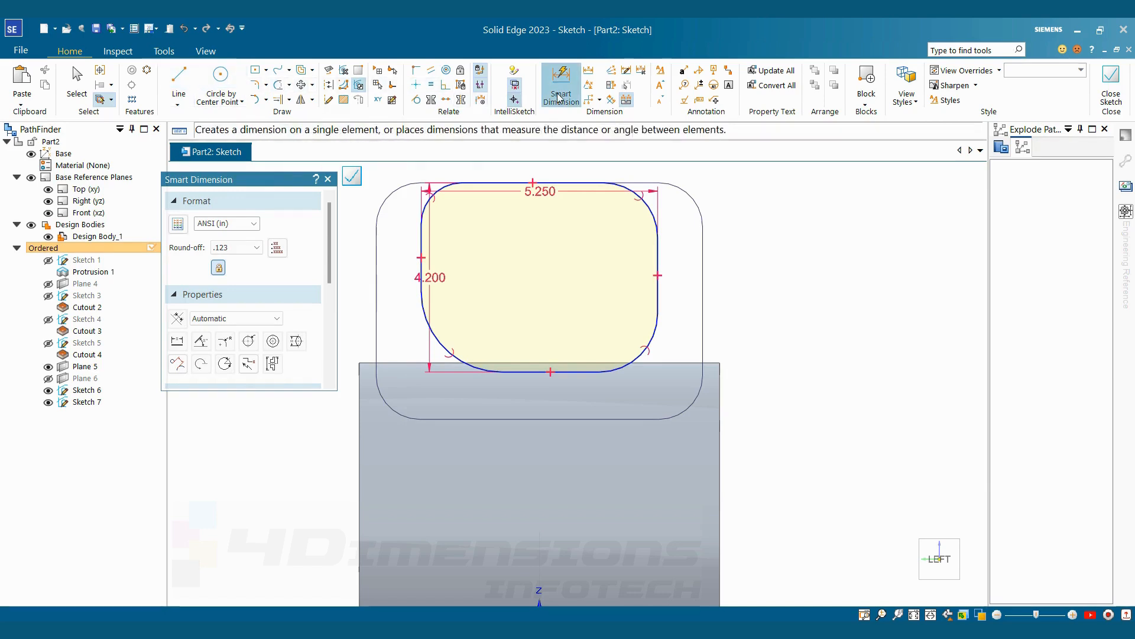
left_click(445, 183)
left_click(414, 164)
type("1.")
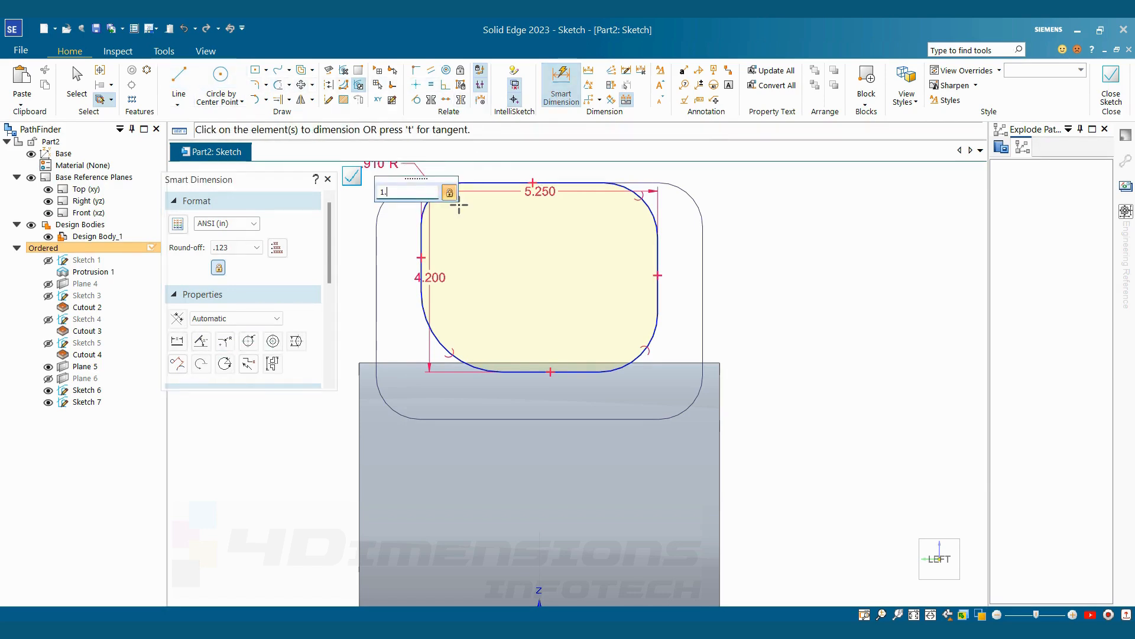
type("5")
key("Return")
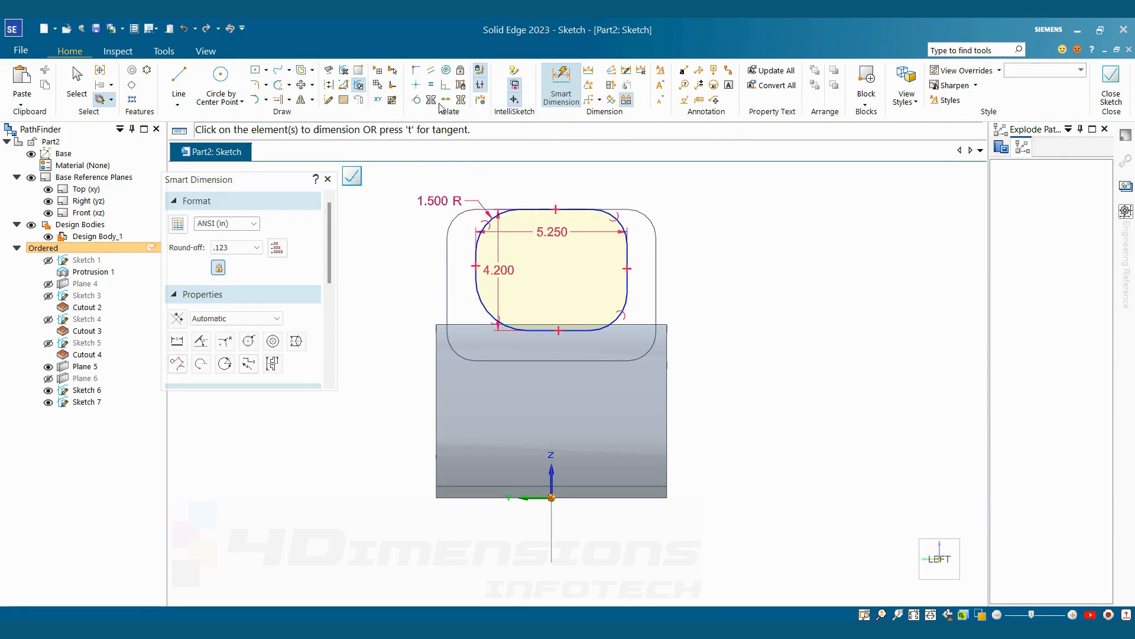
Apply equal relations between the 1.5 in upper-left fillet and the profile's other corner fillets.
left_click(431, 85)
left_click(480, 228)
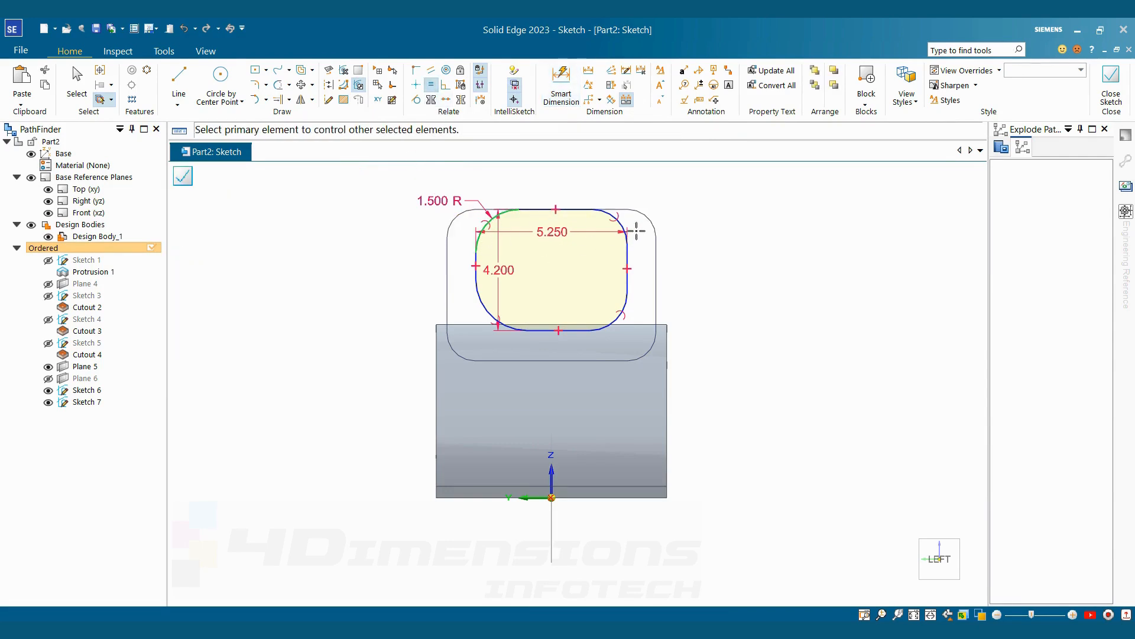
left_click(622, 224)
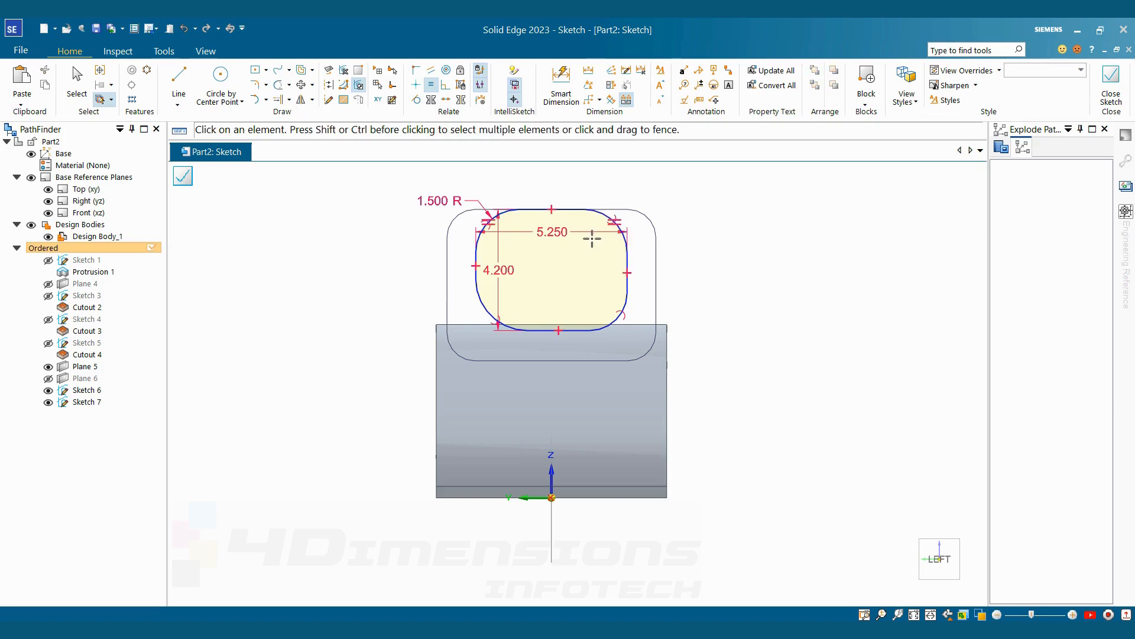
left_click(481, 229)
left_click(490, 313)
left_click(481, 230)
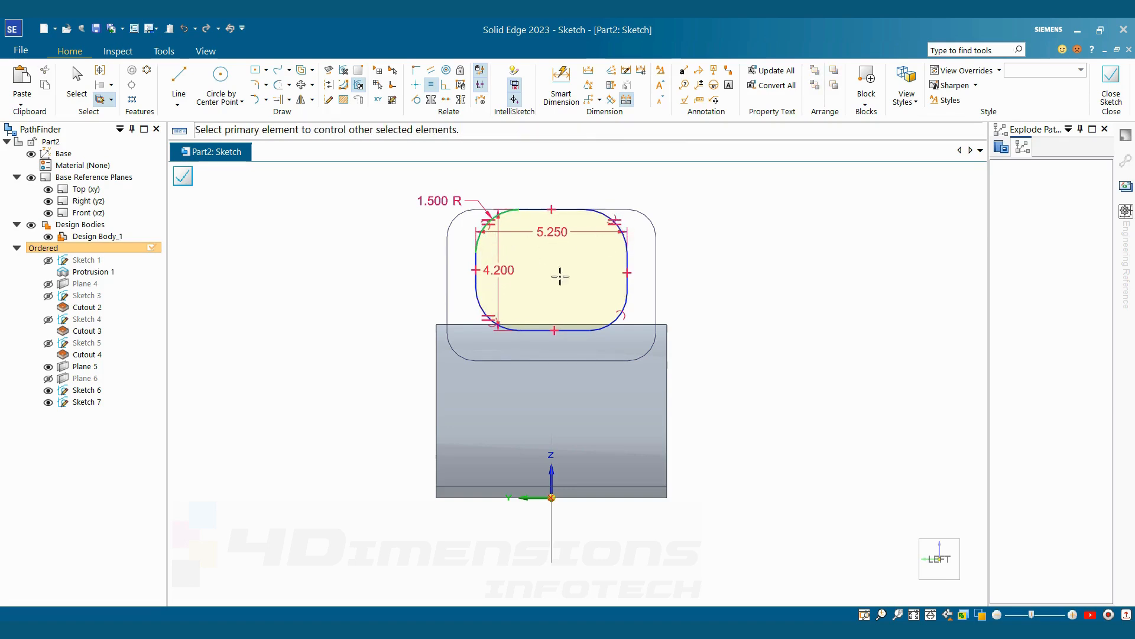
Make the inner profile's lower-right corner arc equal to the 1.500 R arc, and align its bottom line's midpoint vertically with the origin.
left_click(612, 325)
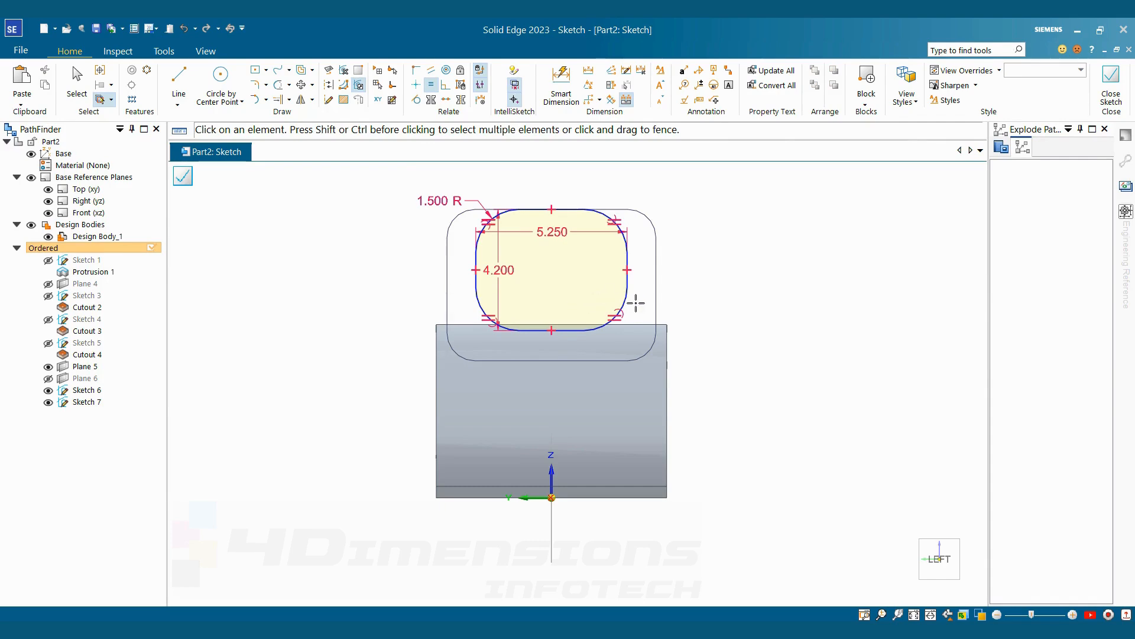
key("Escape")
scroll(591, 272, "up", 2)
scroll(583, 318, "down", 2)
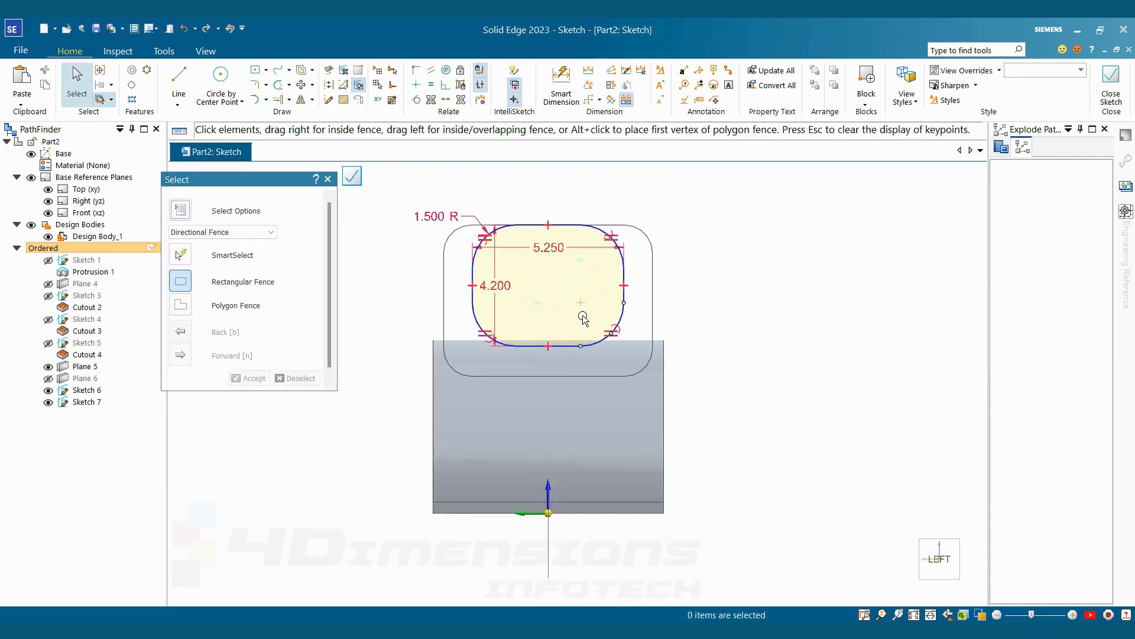
scroll(579, 355, "up", 1)
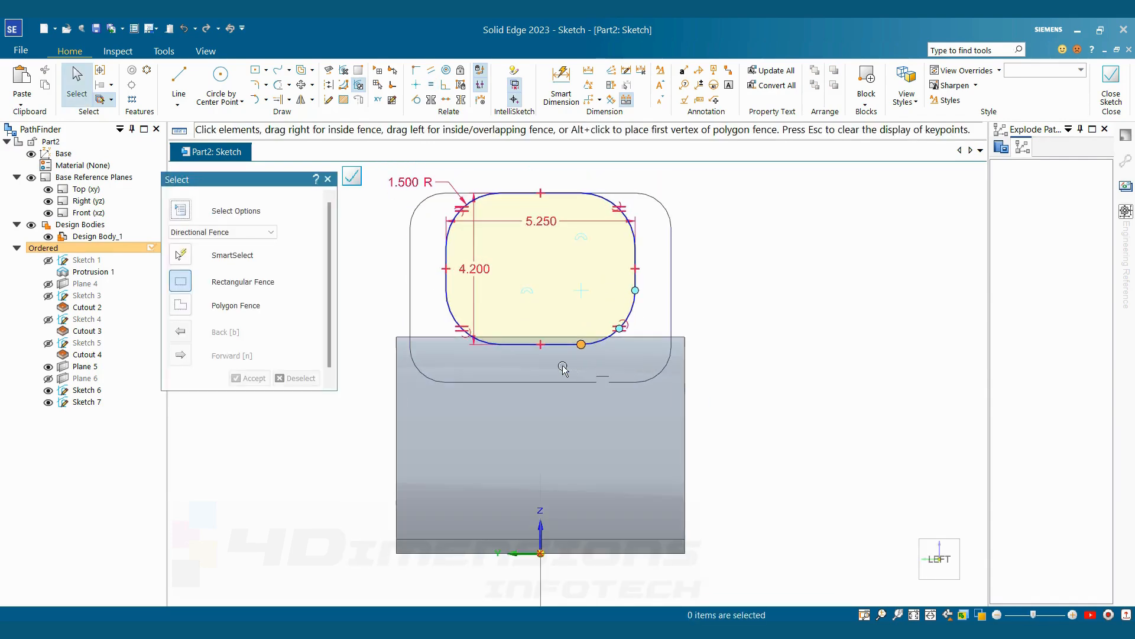
left_click(416, 85)
left_click(539, 345)
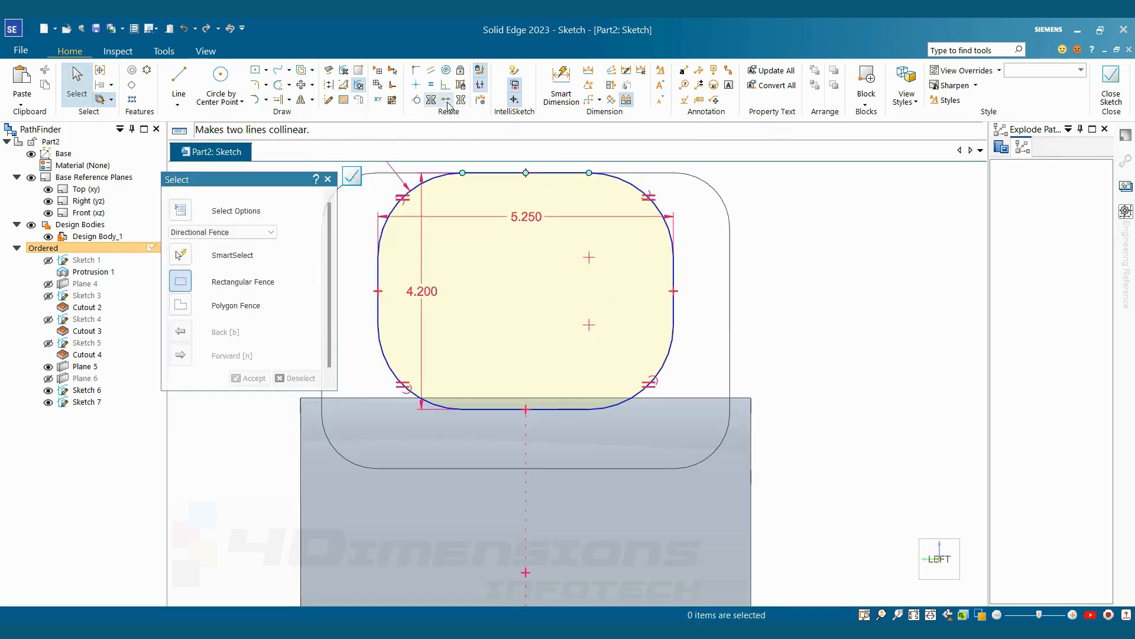
Make the top line of the inner rounded rectangle collinear with the top line of the larger rounded rectangle.
left_click(447, 99)
left_click(502, 173)
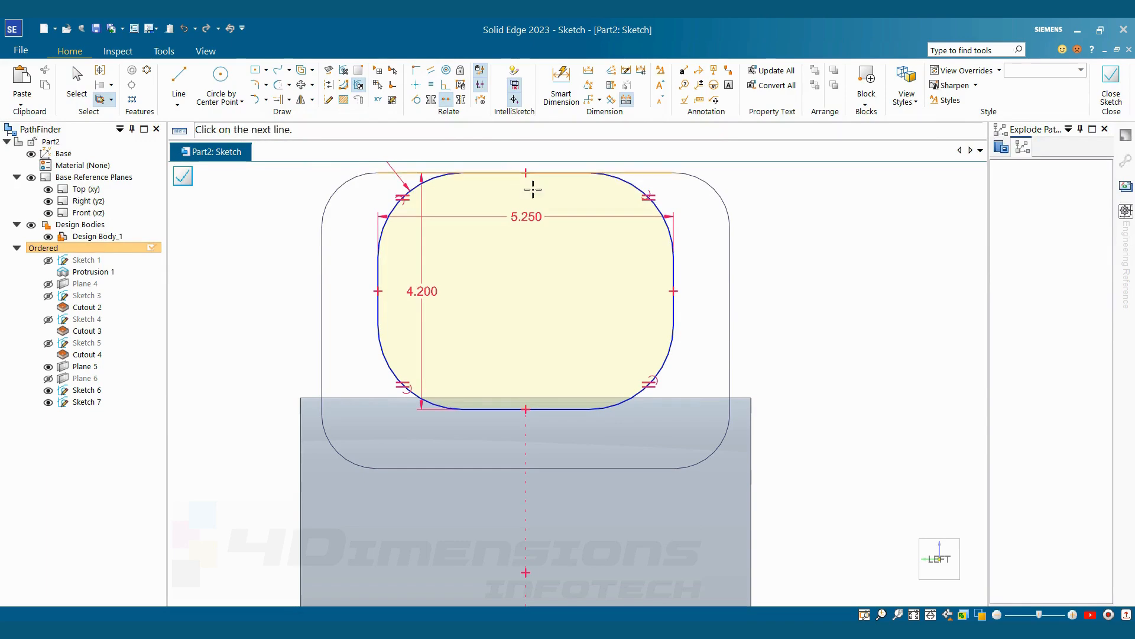
left_click(648, 173)
scroll(710, 321, "down", 4)
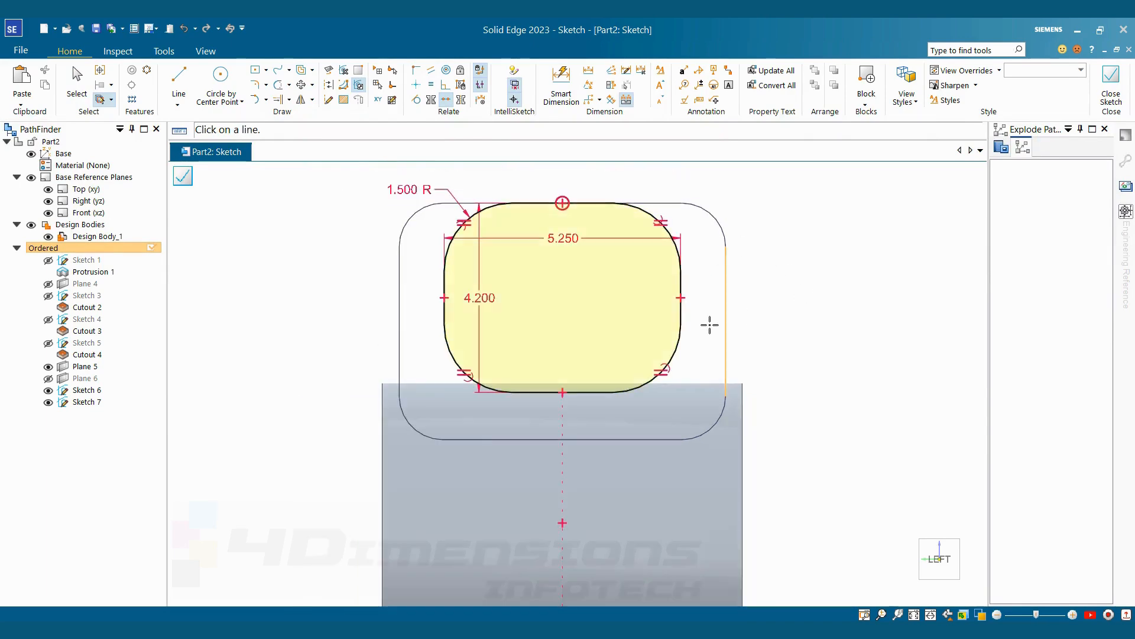
key("Escape")
Close and finish the sketch of the 5.250 by 4.200 rounded rectangle.
scroll(741, 325, "up", 1)
mouse_move(739, 324)
middle_mouse_down()
mouse_move(727, 307)
mouse_move(587, 324)
middle_mouse_up()
scroll(587, 324, "down", 3)
scroll(548, 307, "down", 2)
scroll(549, 312, "up", 2)
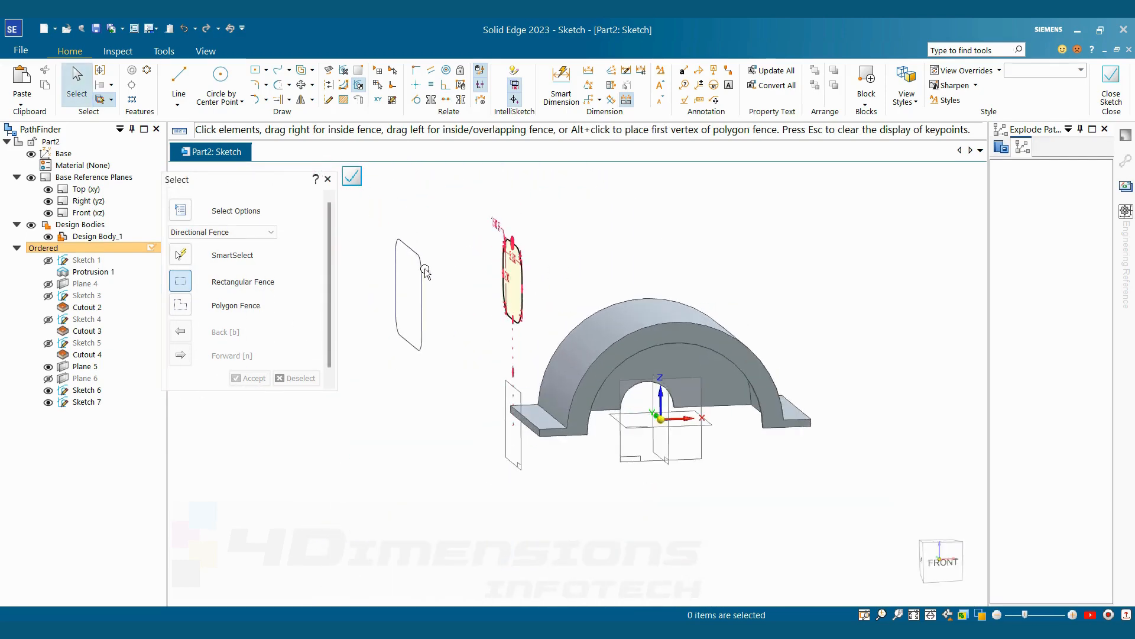
scroll(534, 258, "up", 2)
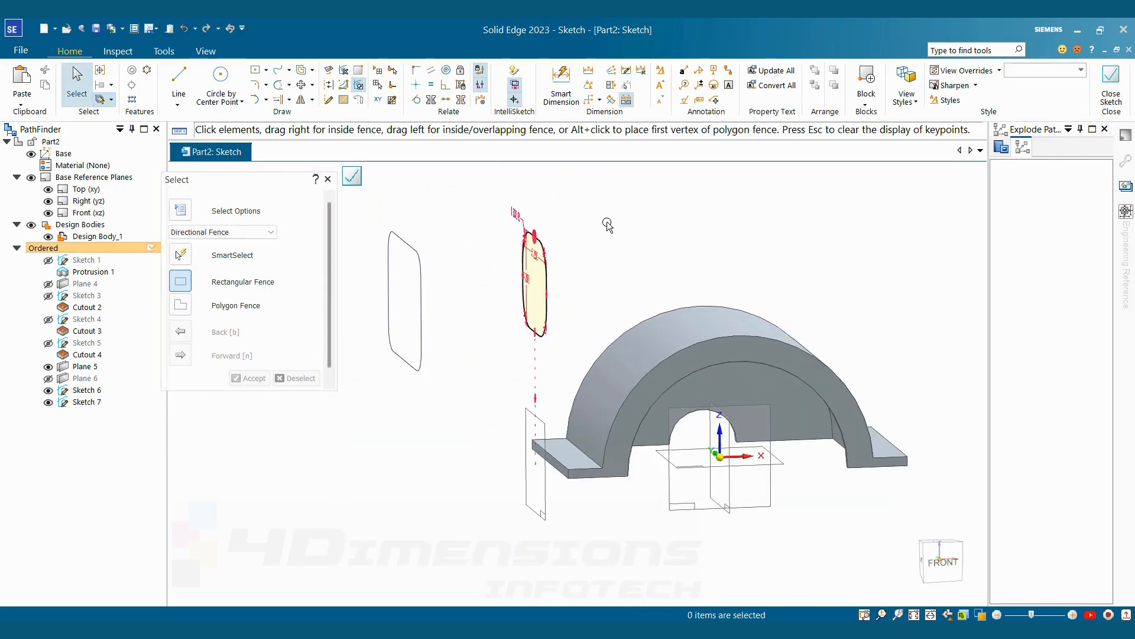
key("Escape")
left_click(1111, 83)
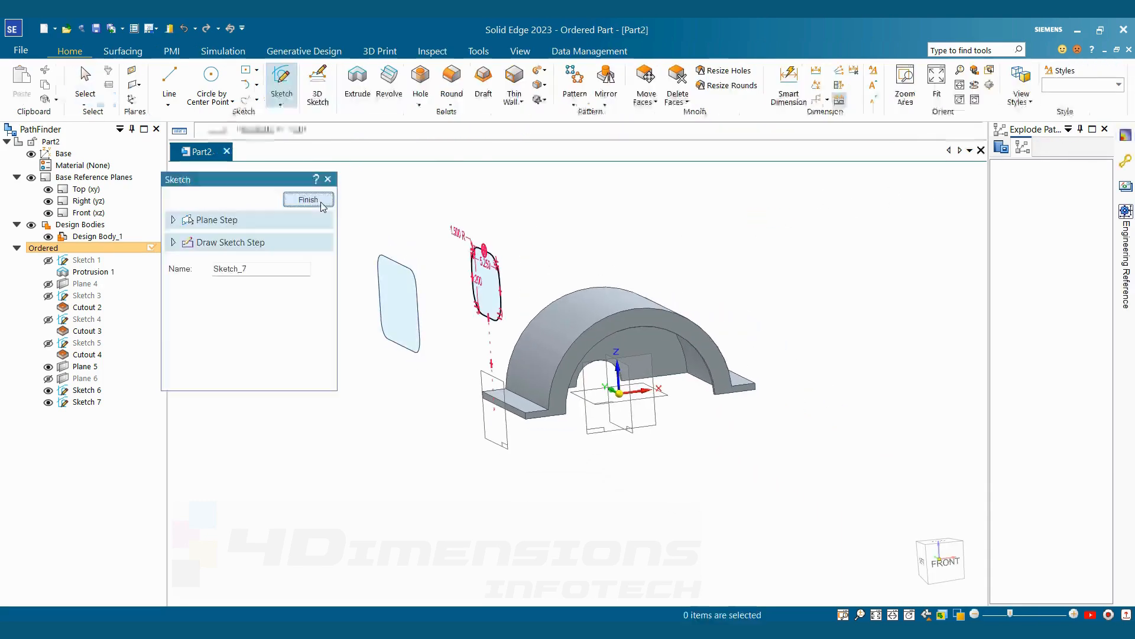
left_click(321, 201)
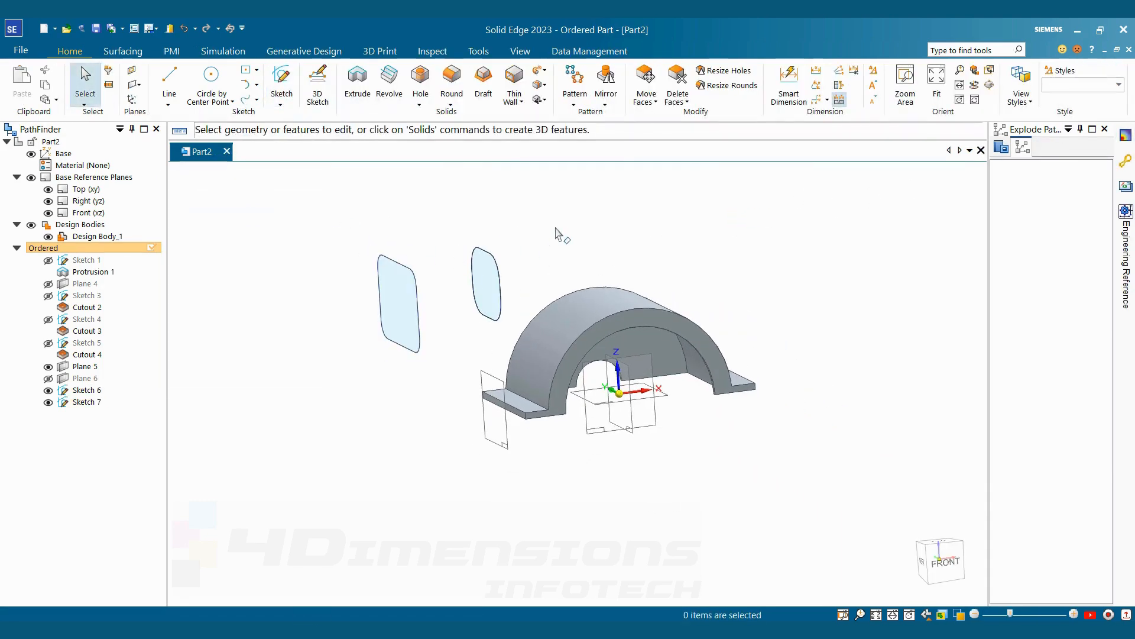
Try a lofted protrusion from the larger rounded rectangle to the smaller one, and undo it.
left_click(544, 70)
left_click(569, 126)
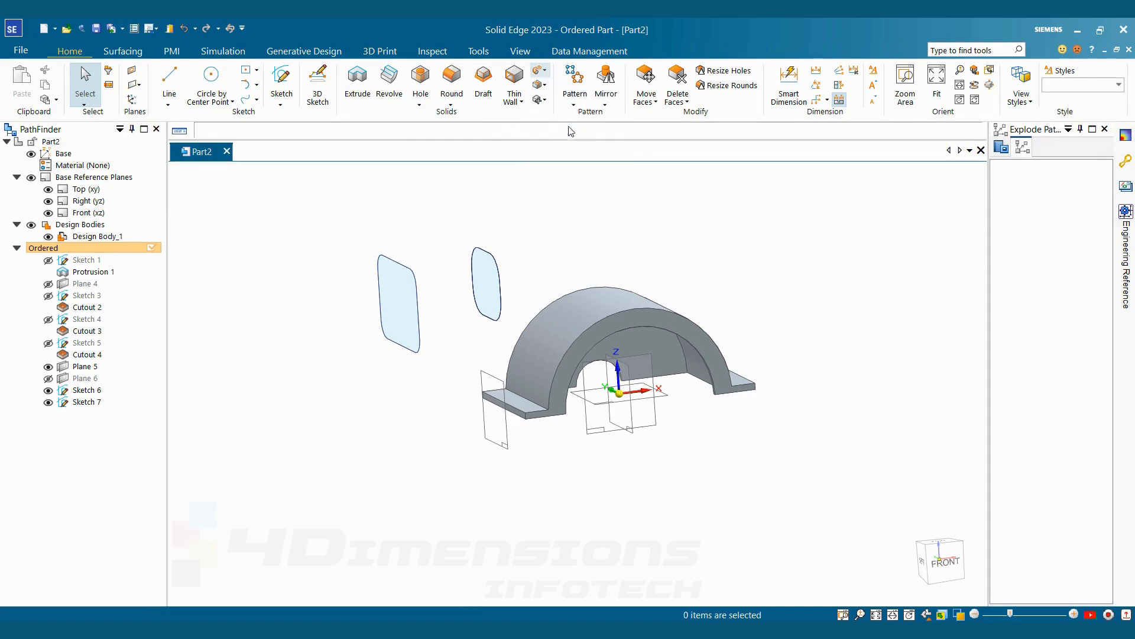
left_click(415, 265)
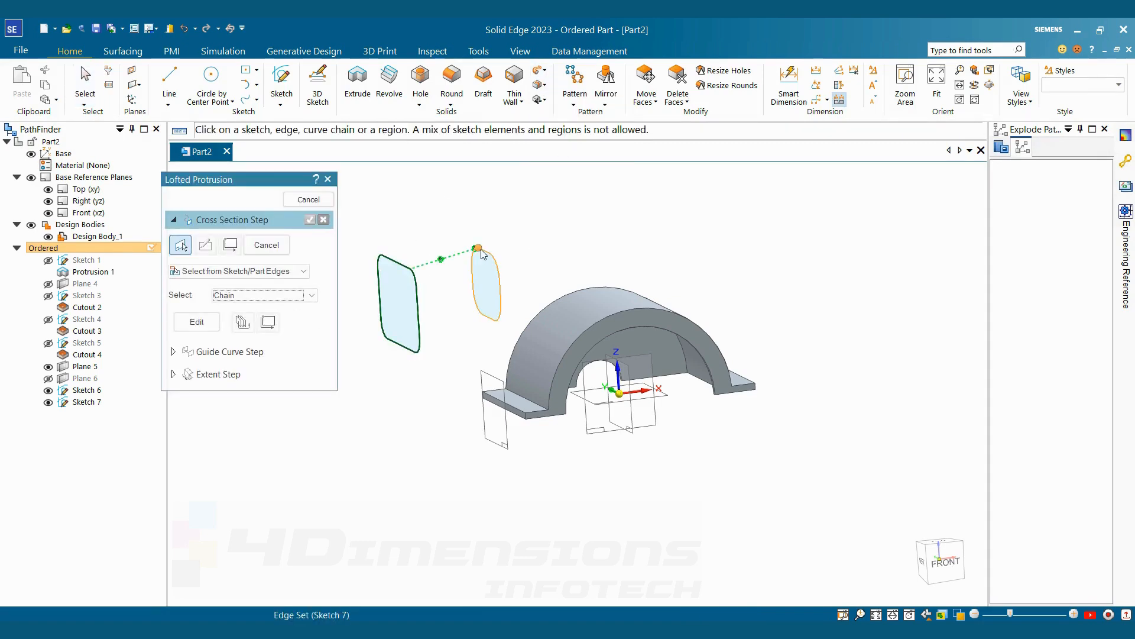
left_click(481, 249)
middle_click_drag(488, 302, 500, 335)
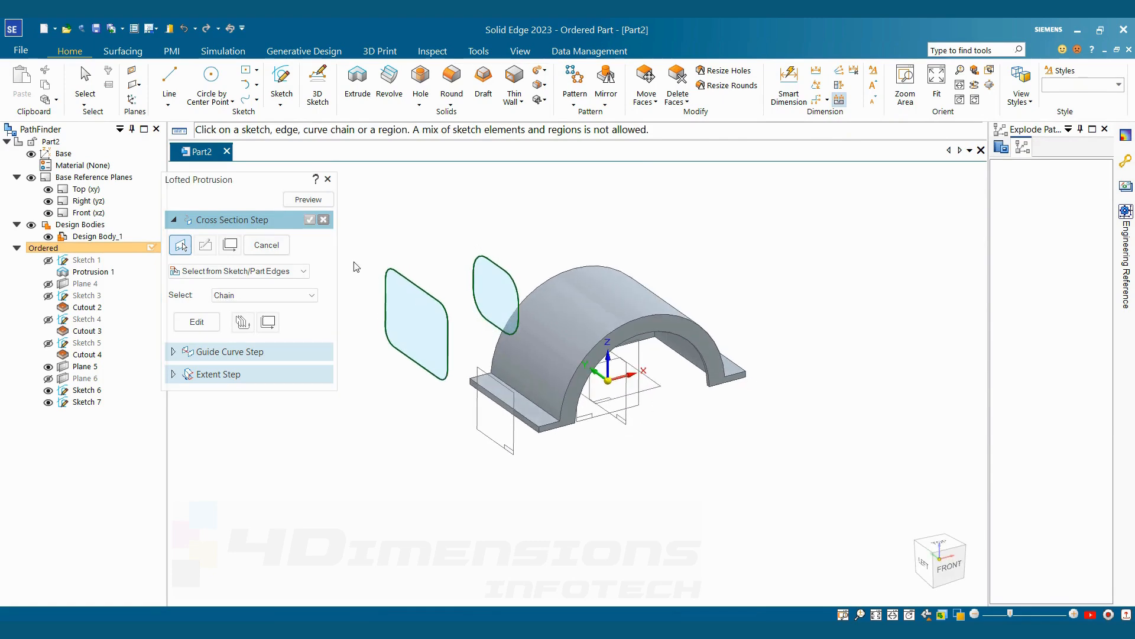
left_click(305, 199)
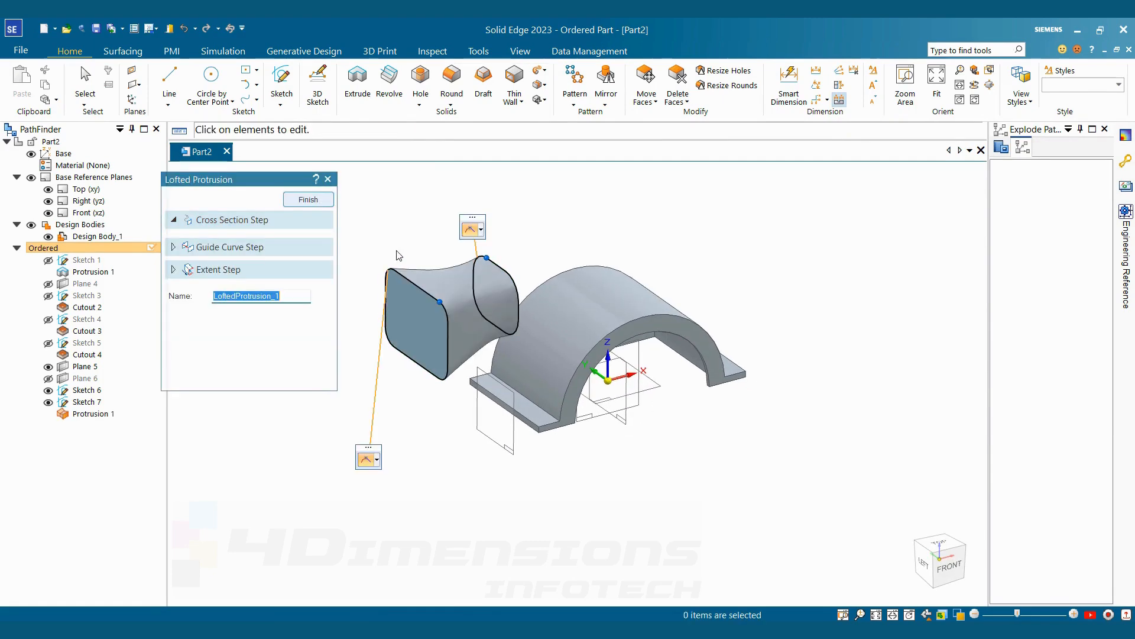
scroll(484, 288, "up", 2)
middle_click_drag(486, 284, 557, 316)
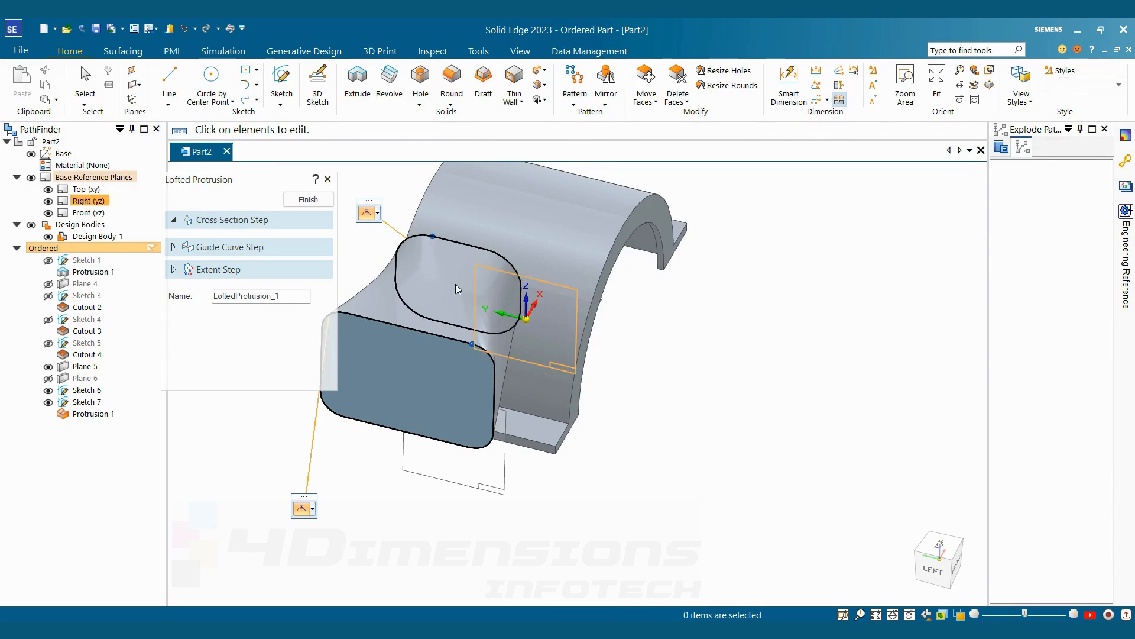
key("Escape")
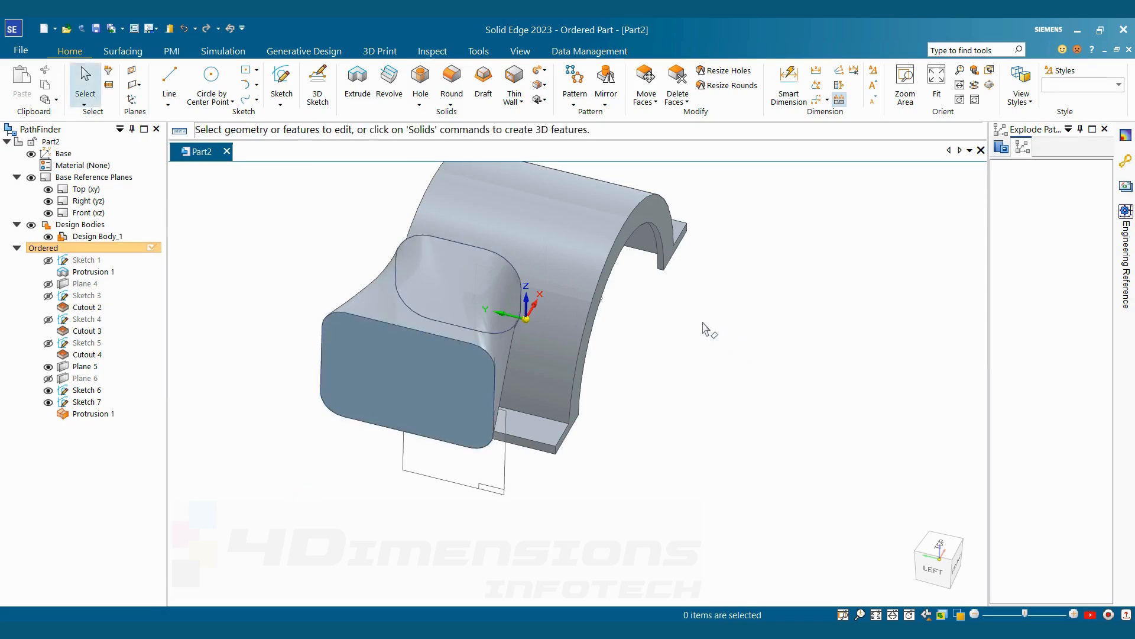
key("ctrl+z")
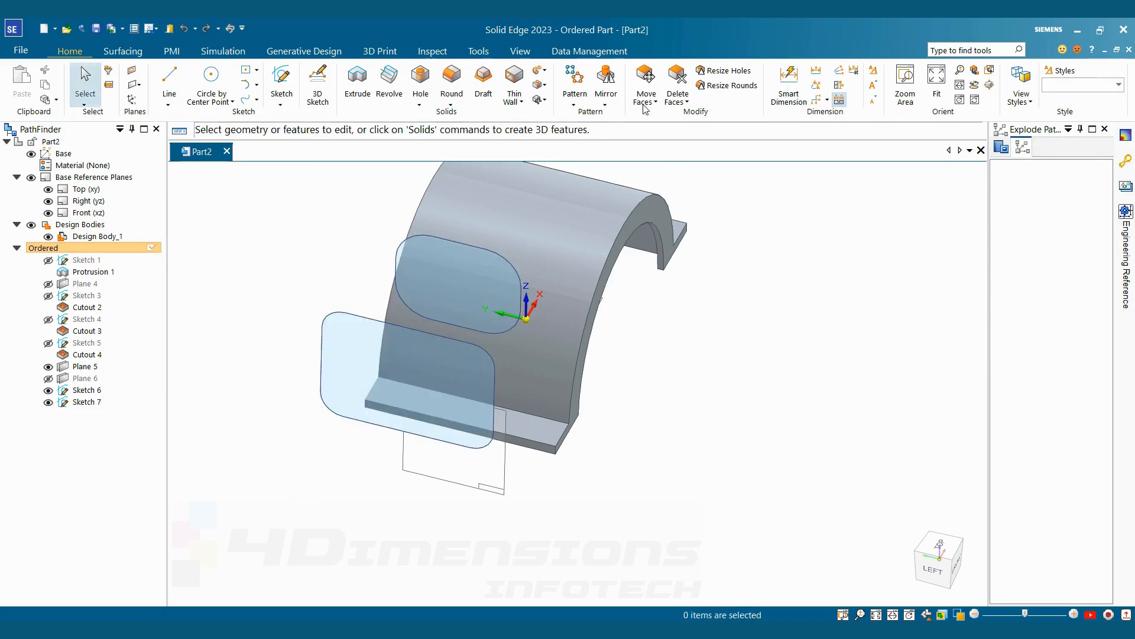
Create a lofted protrusion using the smaller rounded rectangle as the first cross section and the larger one as the second.
left_click(544, 72)
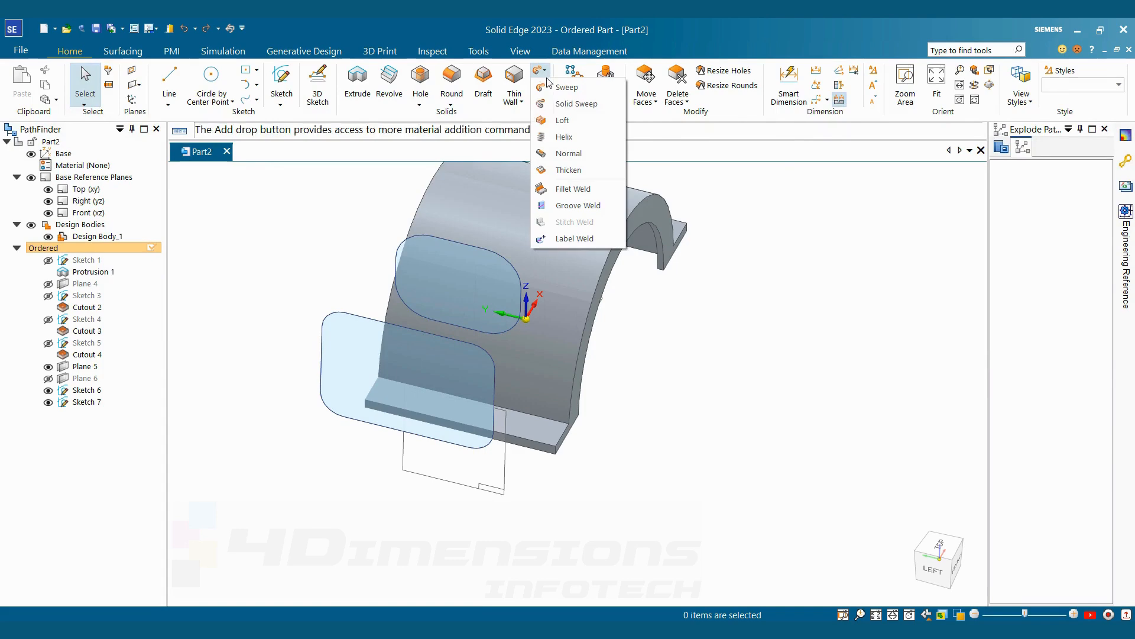
left_click(561, 120)
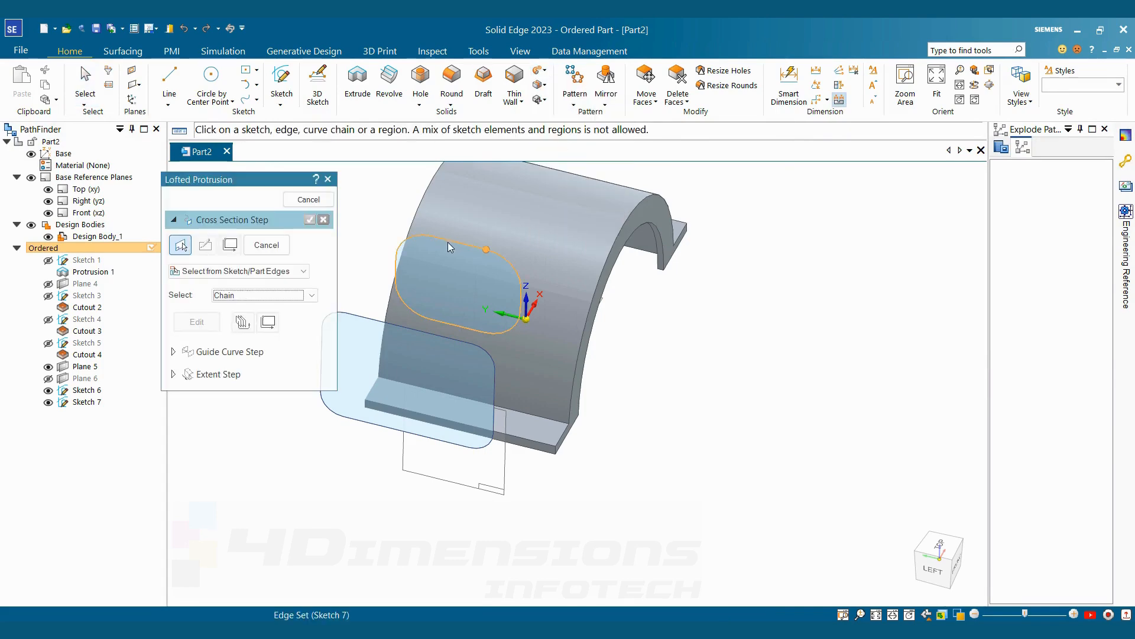
left_click(487, 251)
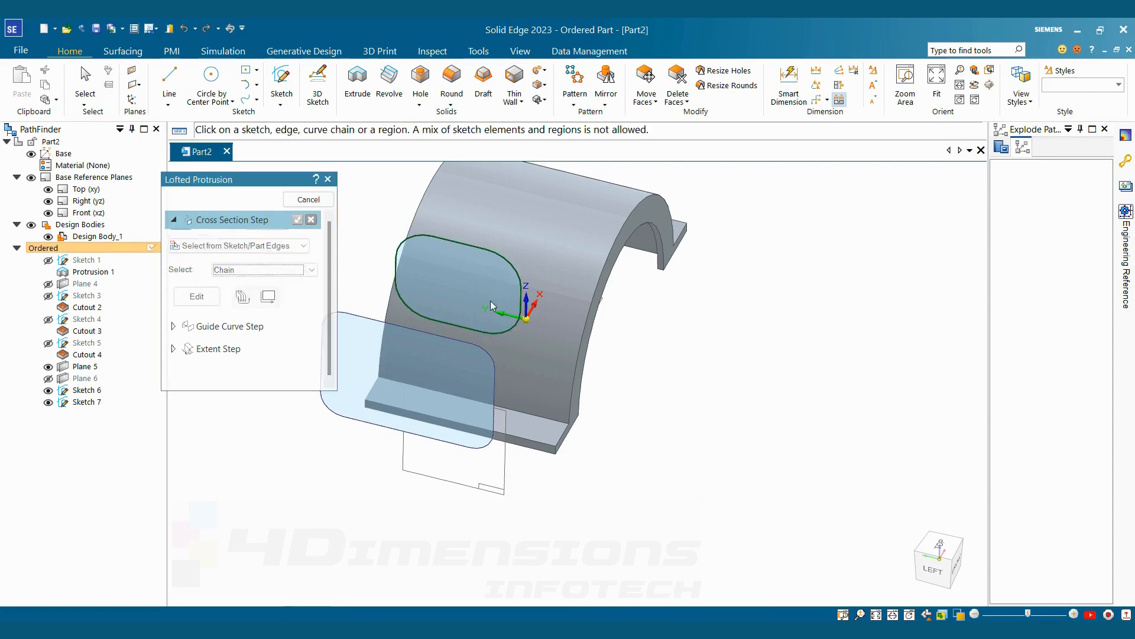
left_click(473, 344)
left_click(324, 204)
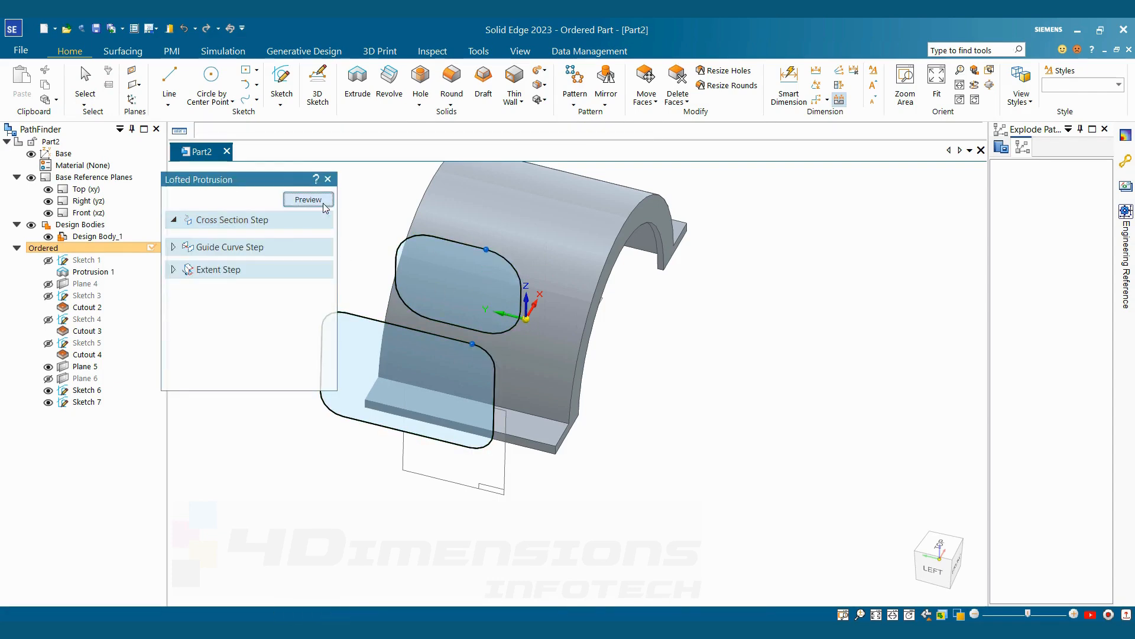
middle_click_drag(650, 331, 702, 352)
left_click(329, 201)
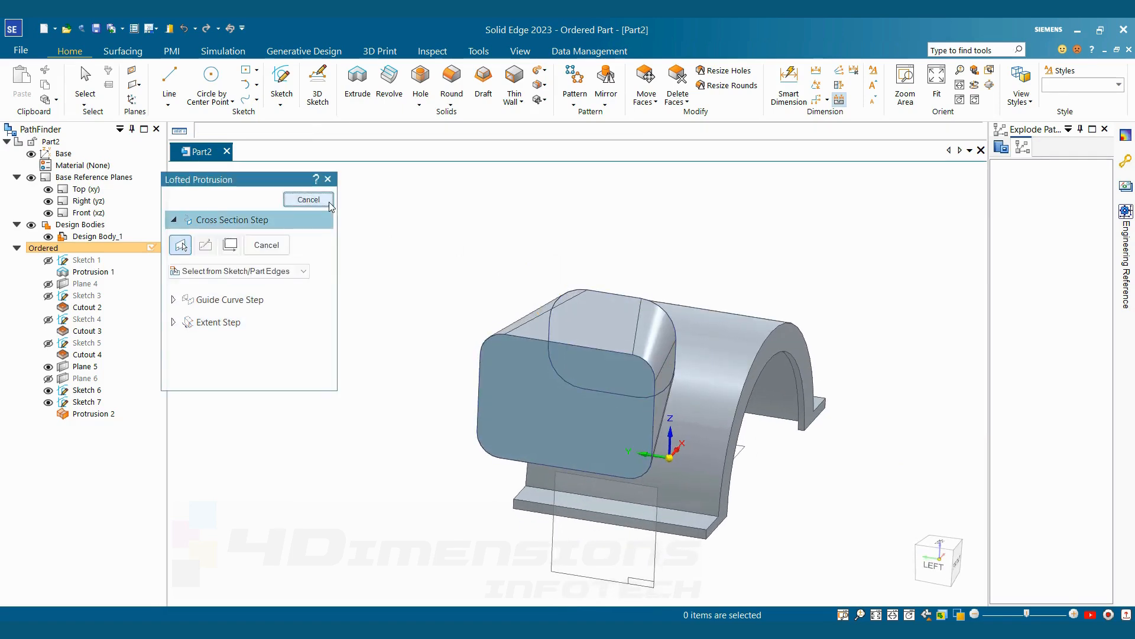
Start a Thin Wall with an inside offset and 0.25 in common thickness, checking the value against the upper housing PDF drawing.
middle_click_drag(647, 253, 672, 238)
scroll(645, 340, "up", 2)
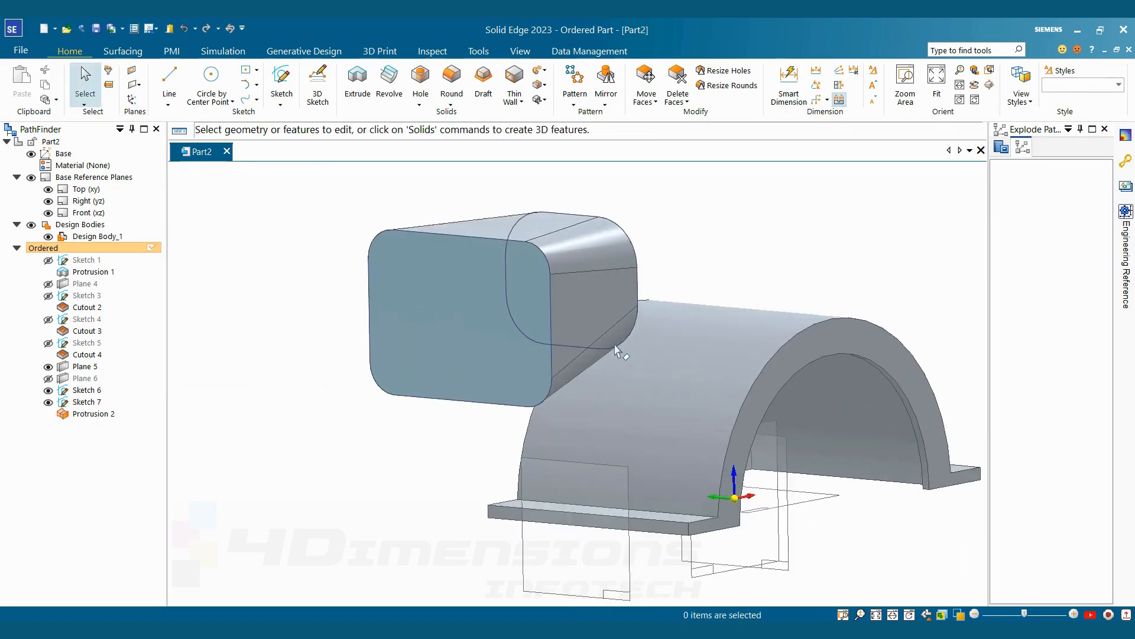
scroll(698, 221, "down", 3)
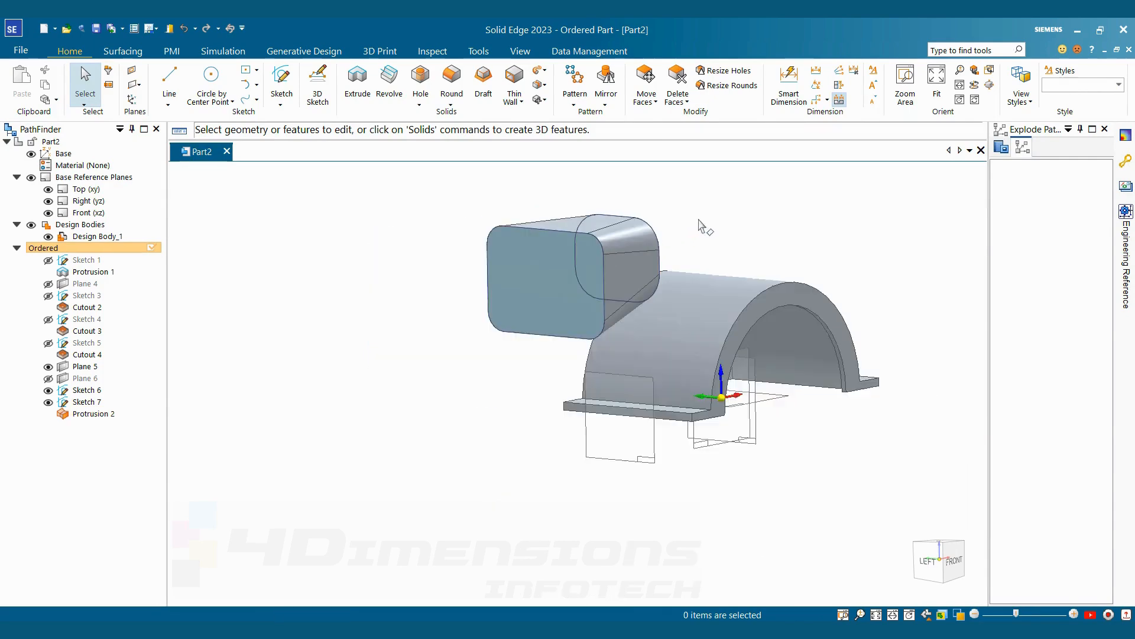
middle_click_drag(698, 227, 699, 247)
scroll(699, 247, "up", 2)
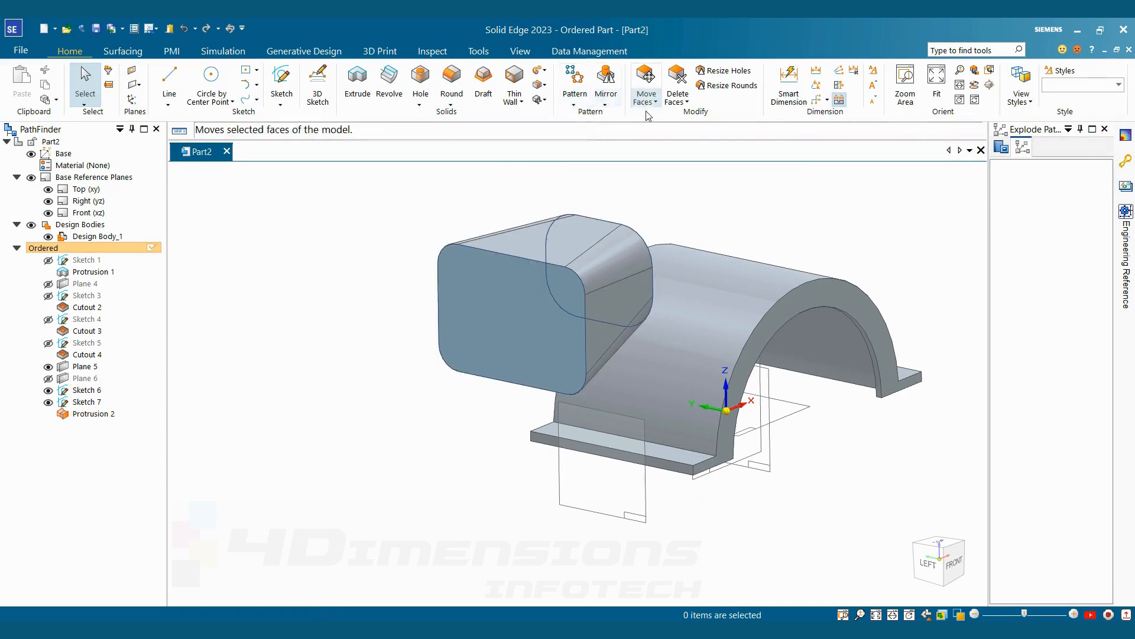
left_click(521, 102)
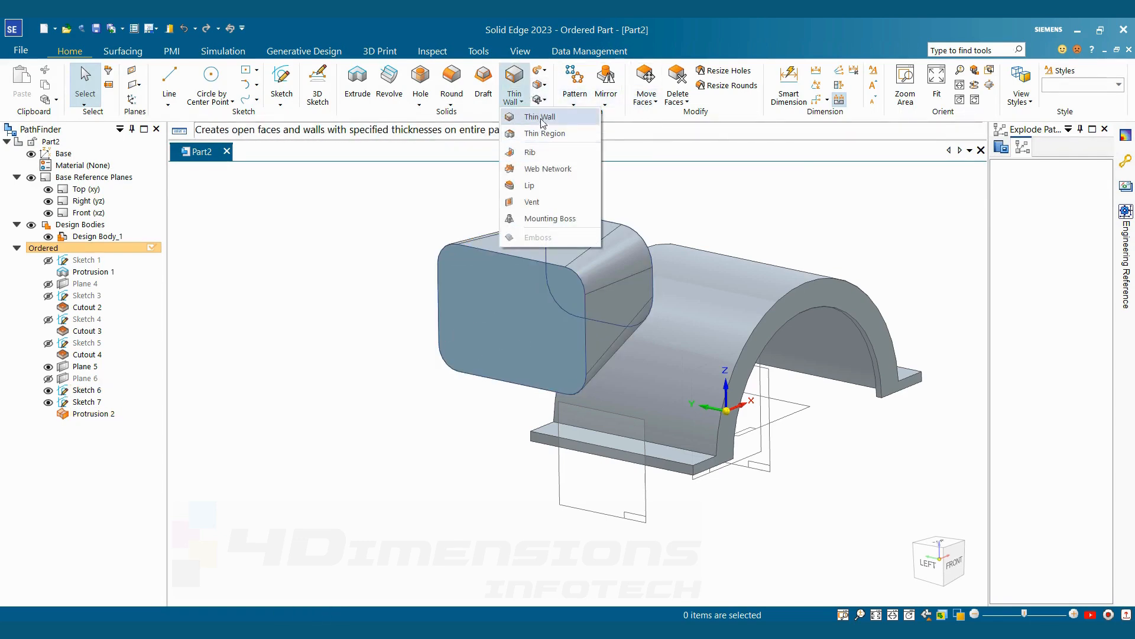
left_click(532, 118)
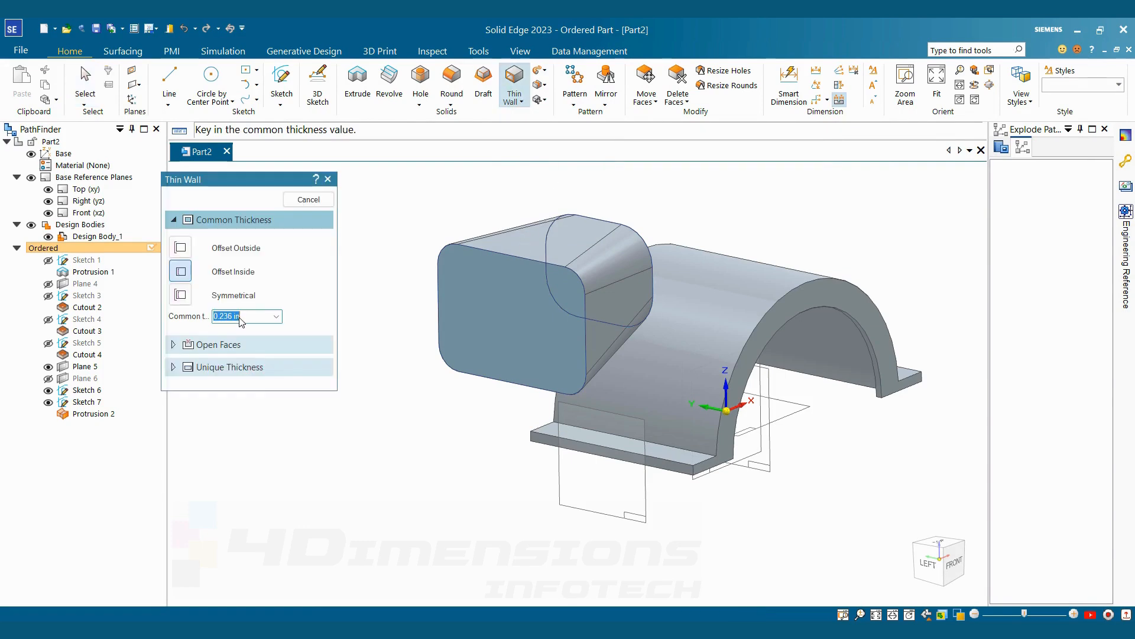
type("0.25")
key("Return")
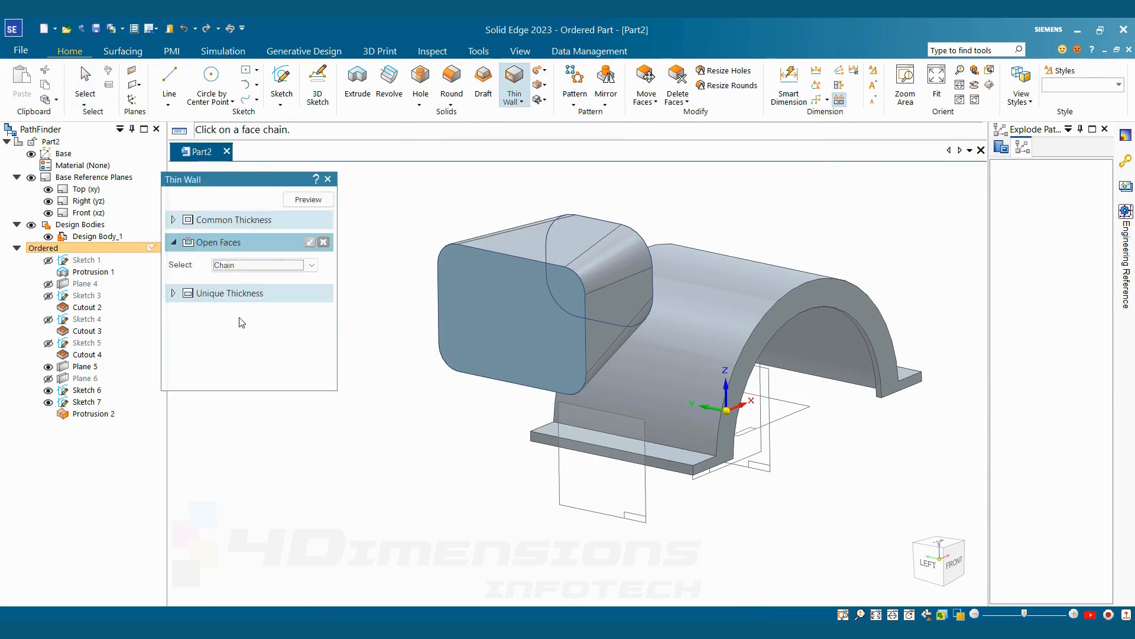
key("alt+Tab")
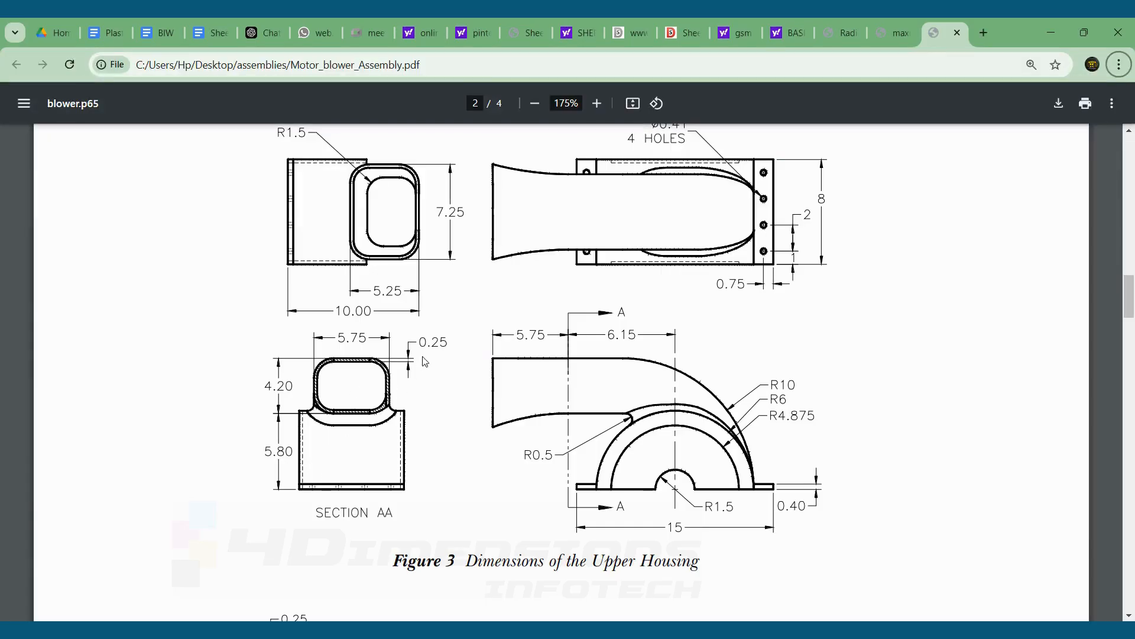
key("alt+Tab")
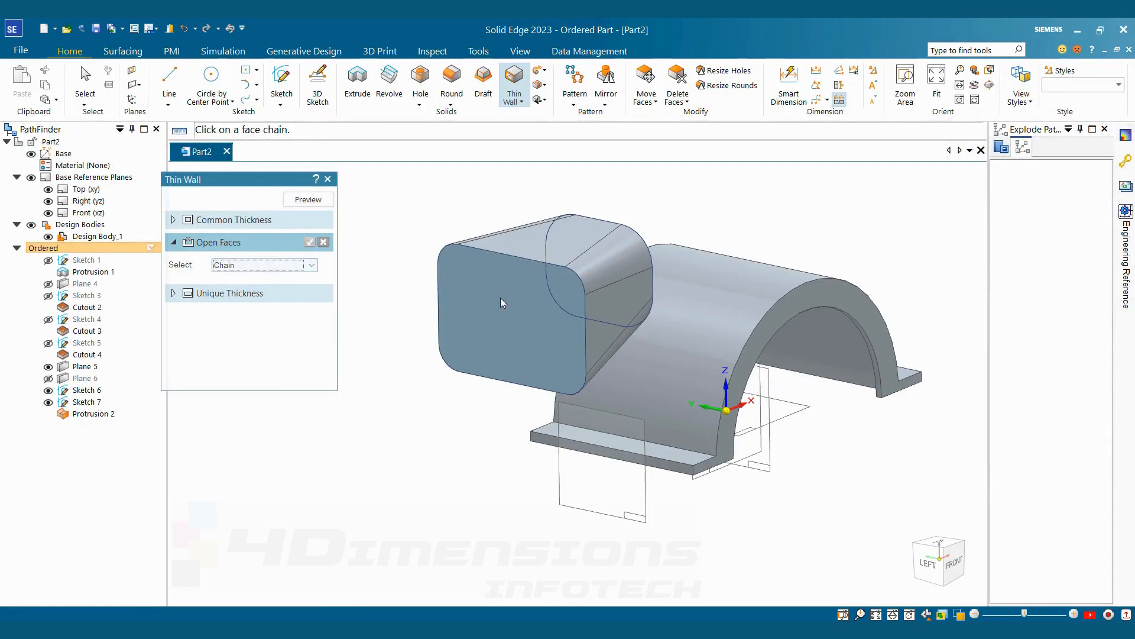
Set the large and small end faces of the loft as open faces and finish the thin wall.
left_click(486, 316)
middle_click_drag(550, 356, 444, 405)
left_click(650, 289)
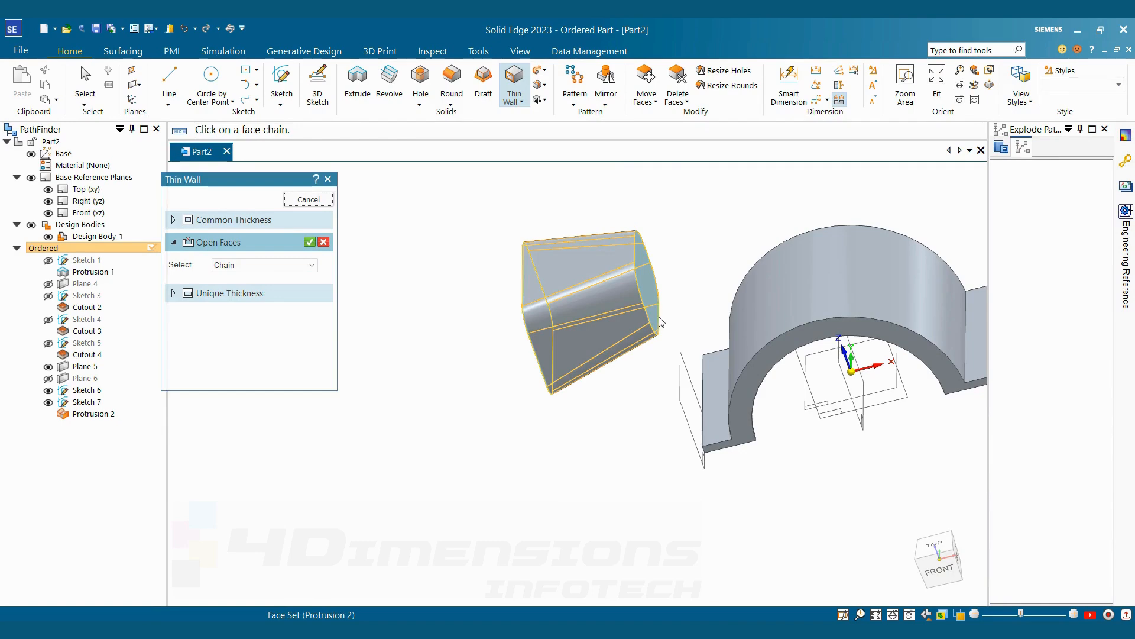
middle_click_drag(651, 289, 678, 277)
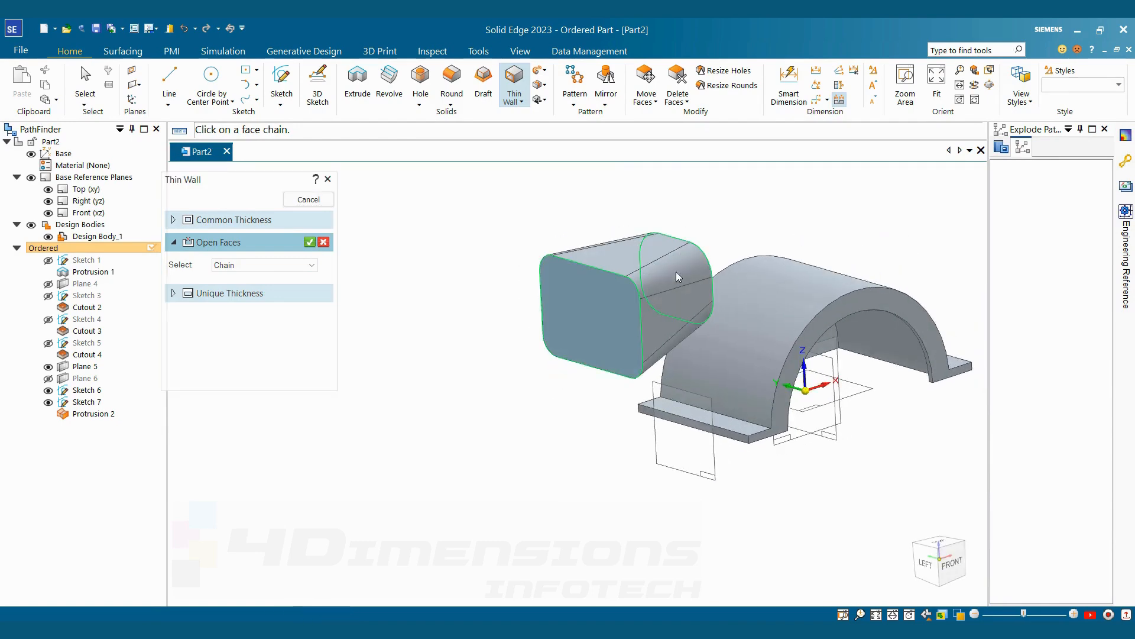
left_click(308, 243)
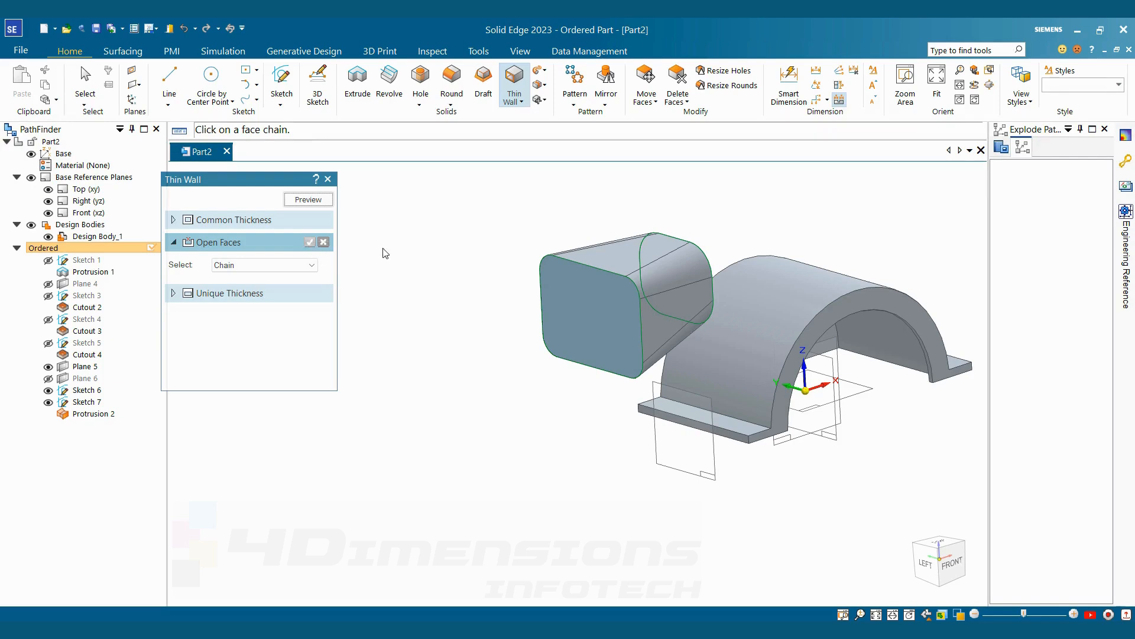
left_click(308, 199)
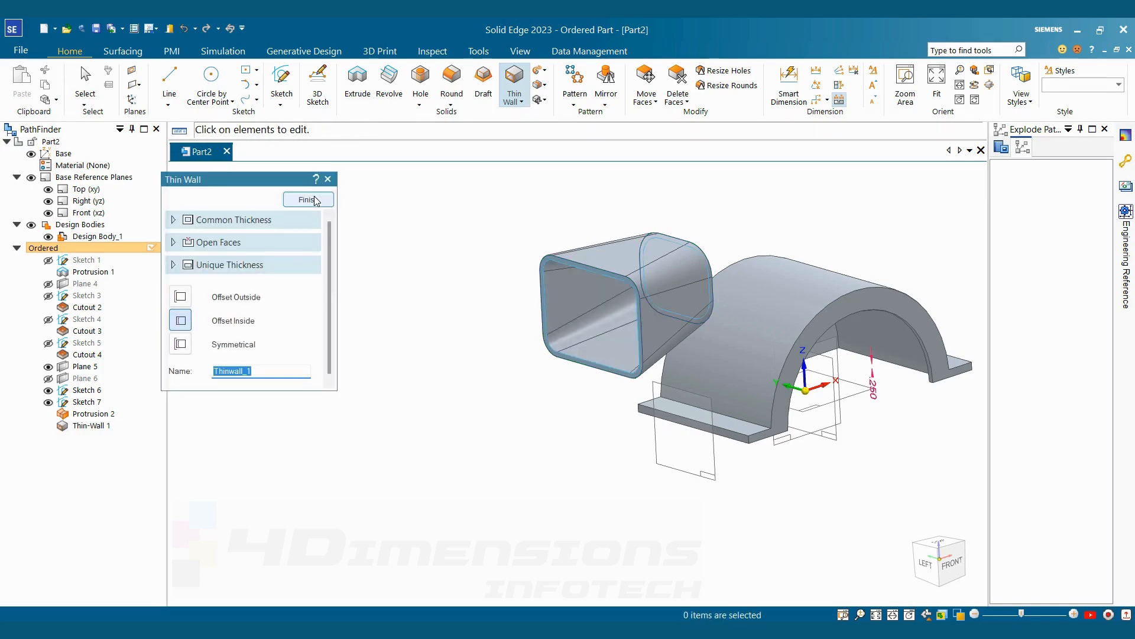
left_click(315, 200)
middle_click_drag(474, 272, 409, 220)
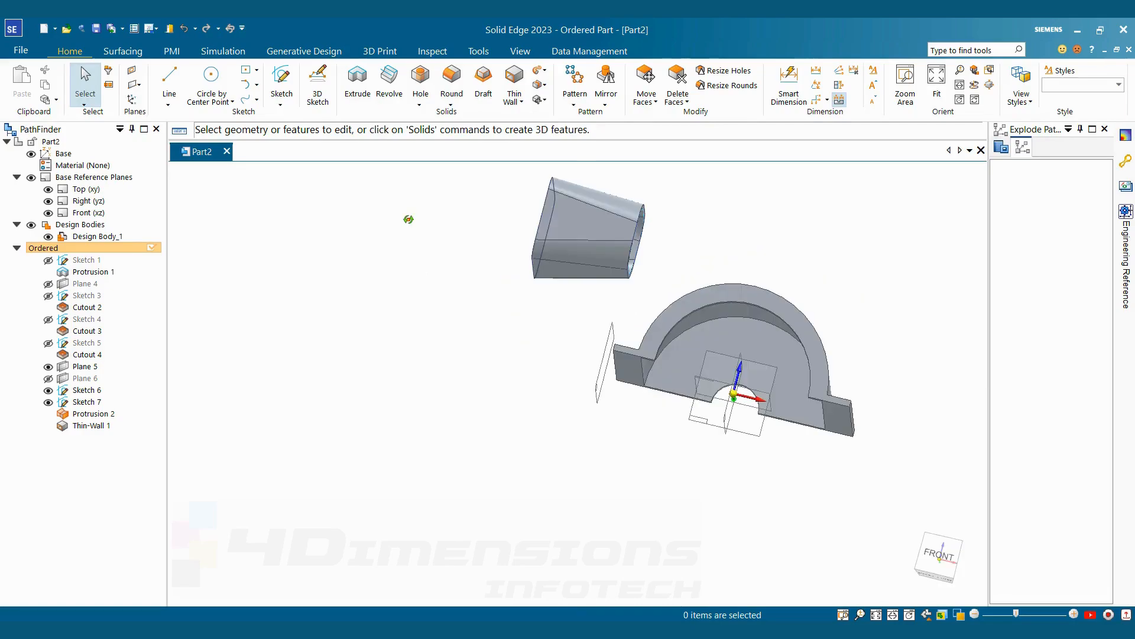
Compare the hollow inlet duct with the side view and section AA in the upper housing PDF drawing.
key("alt+Tab")
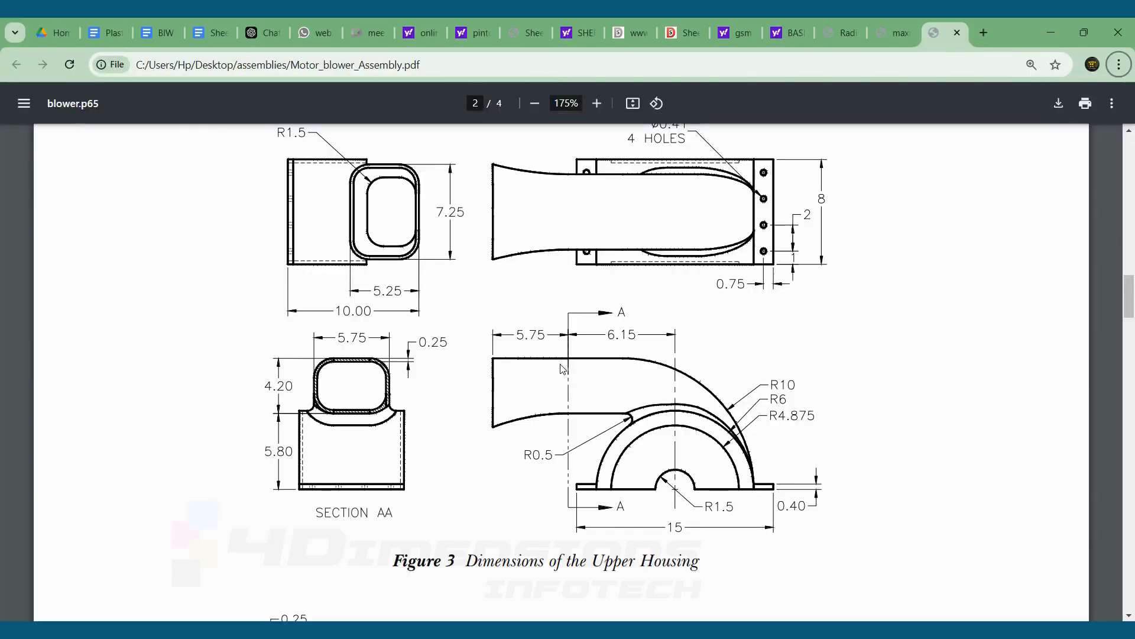
key("alt+Tab")
middle_click_drag(562, 368, 699, 291)
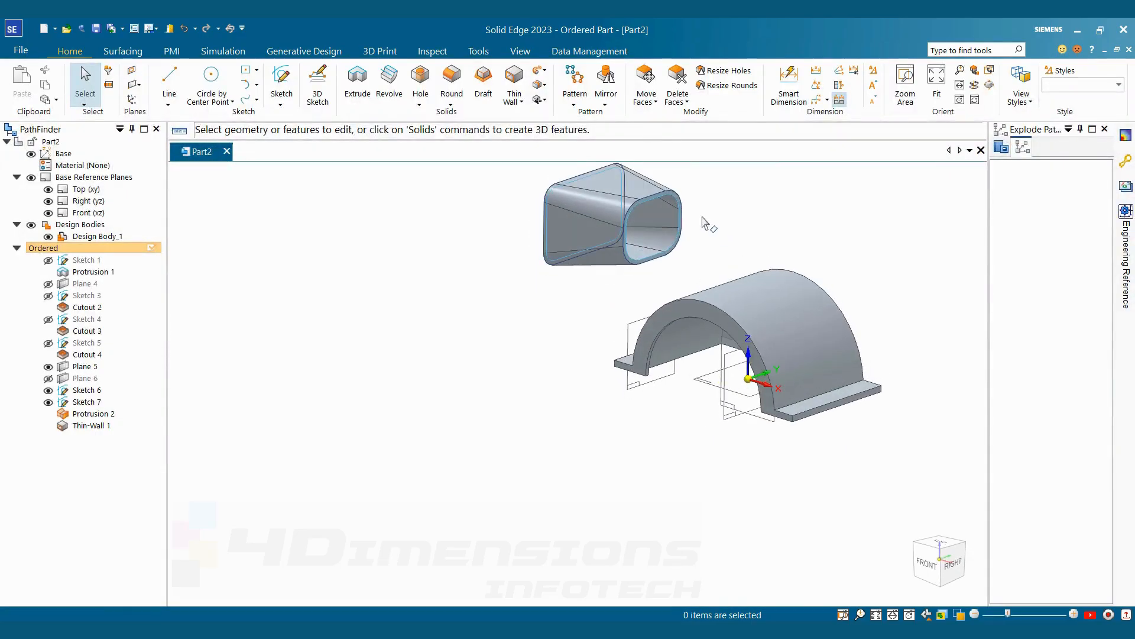
key("alt+Tab")
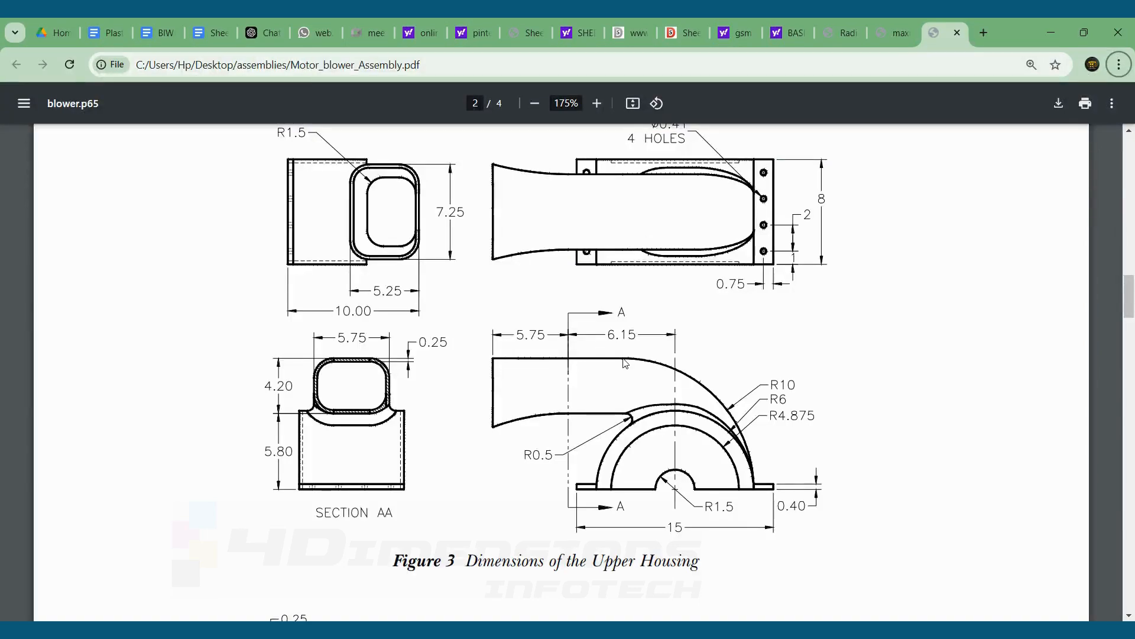
key("alt+Tab")
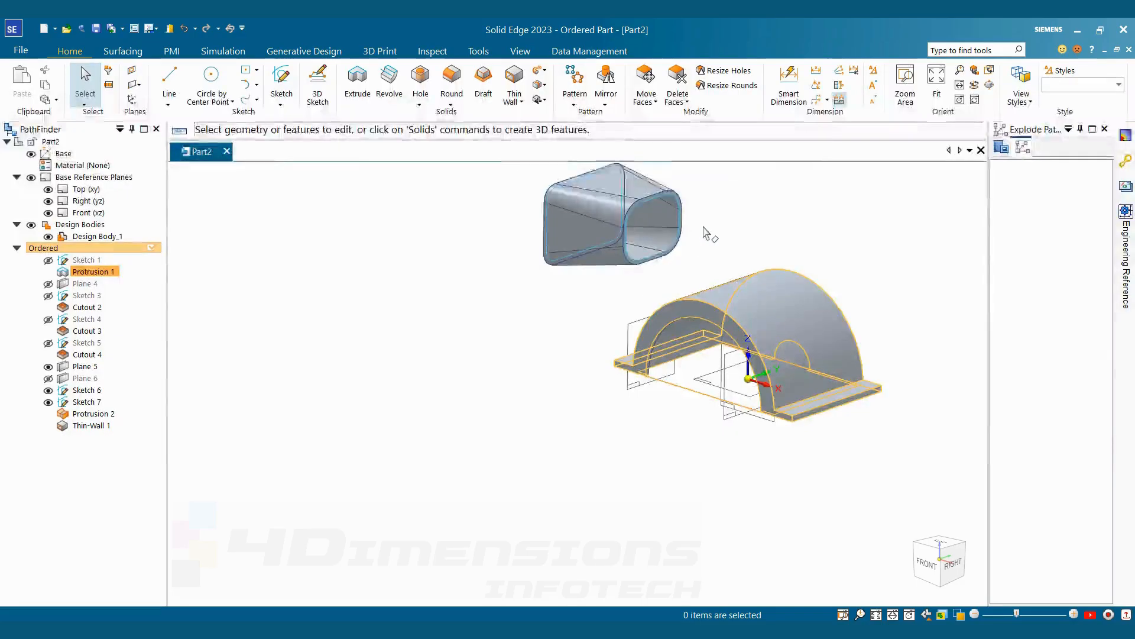
Start a new sketch on the small open end face of the hollow duct, using a coincident plane.
scroll(713, 222, "up", 2)
scroll(706, 210, "down", 4)
scroll(703, 213, "up", 5)
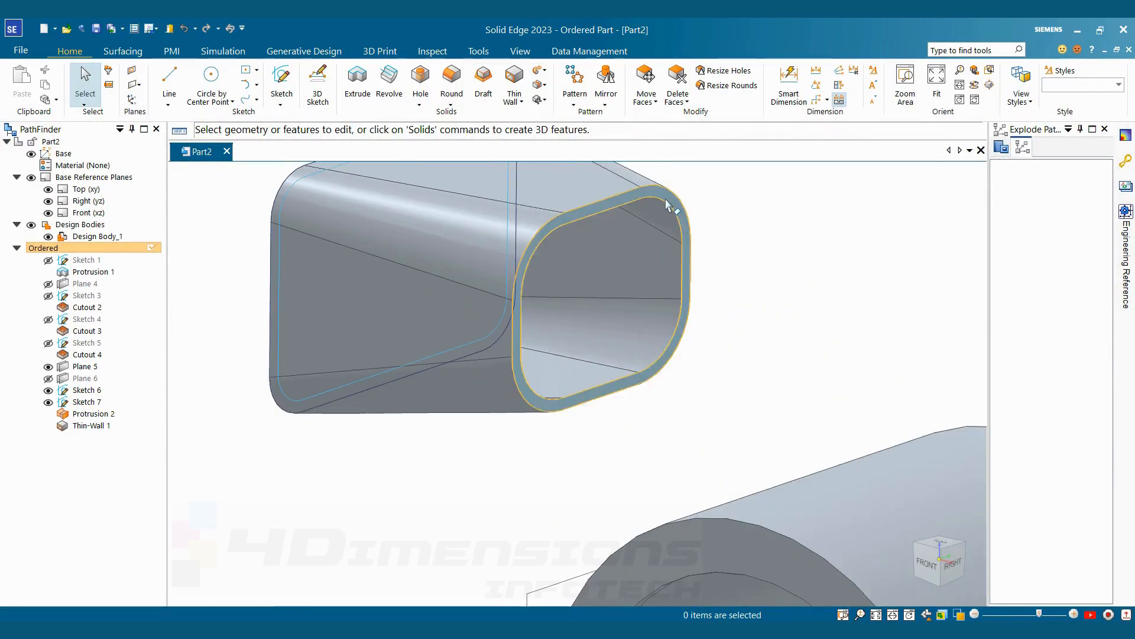
left_click(668, 203)
left_click(282, 81)
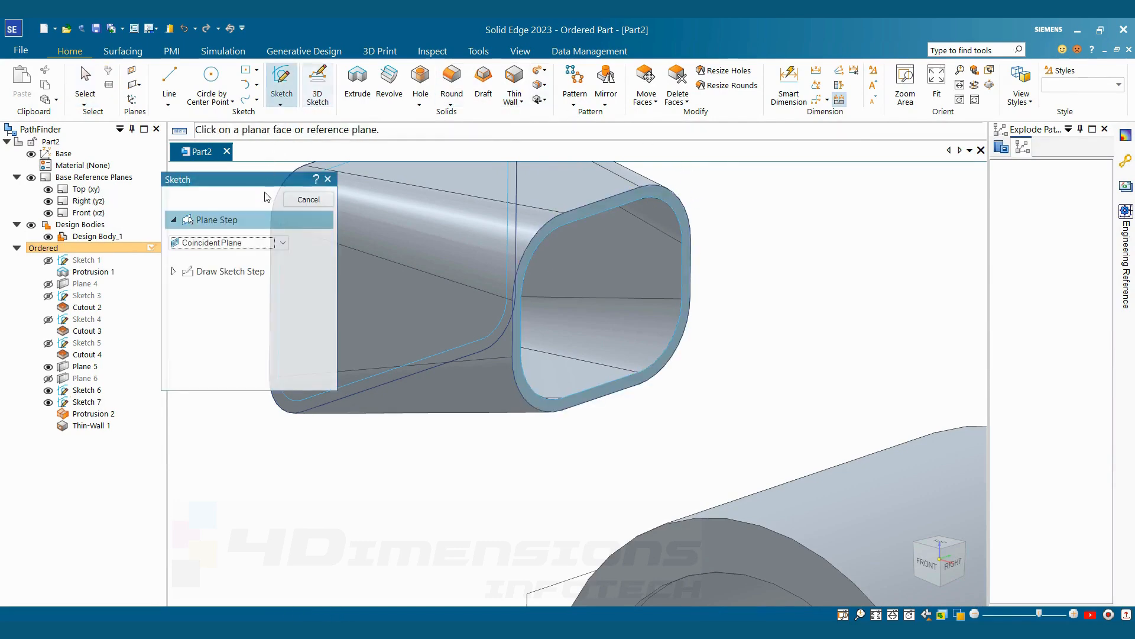
left_click(620, 198)
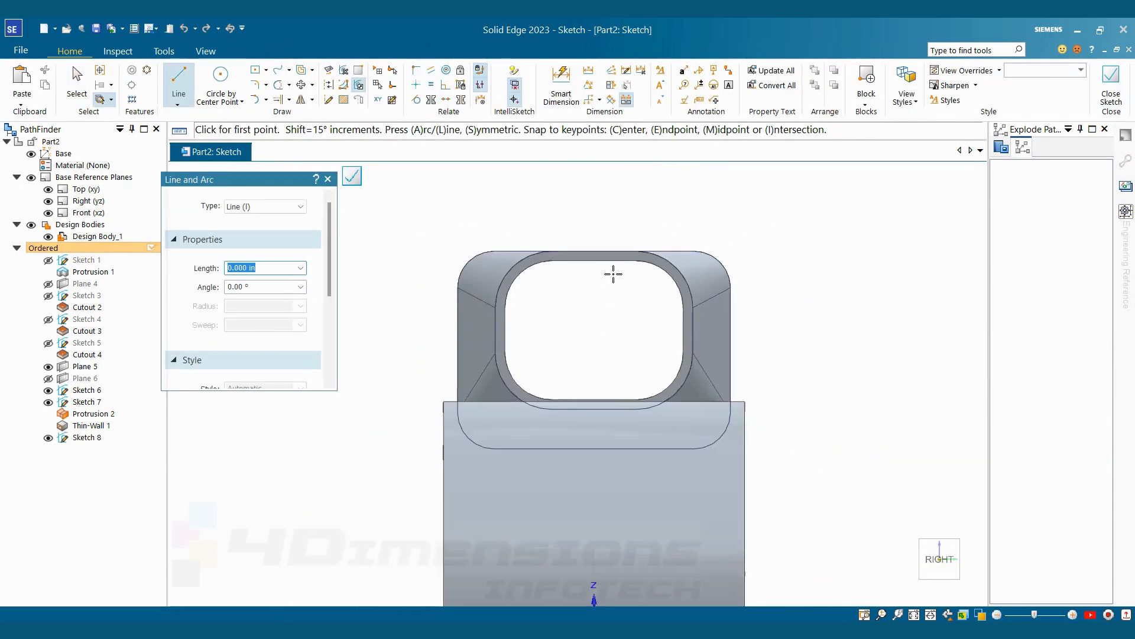
Project the outer edges of the duct's small end face into the sketch with Single Wireframe selection.
left_click(329, 72)
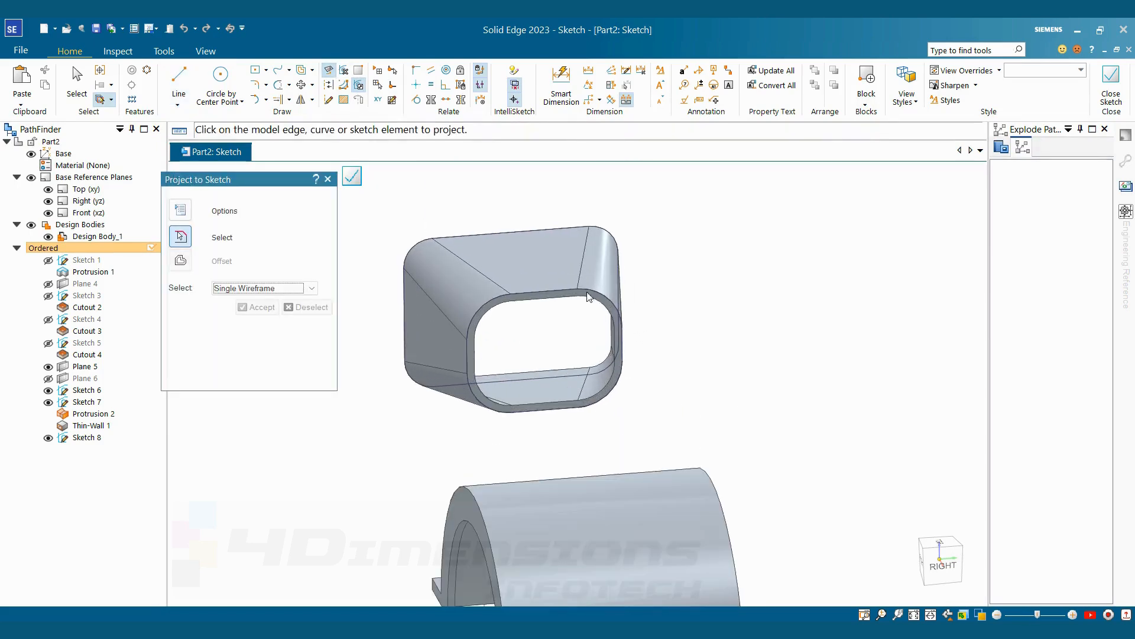
left_click(539, 294)
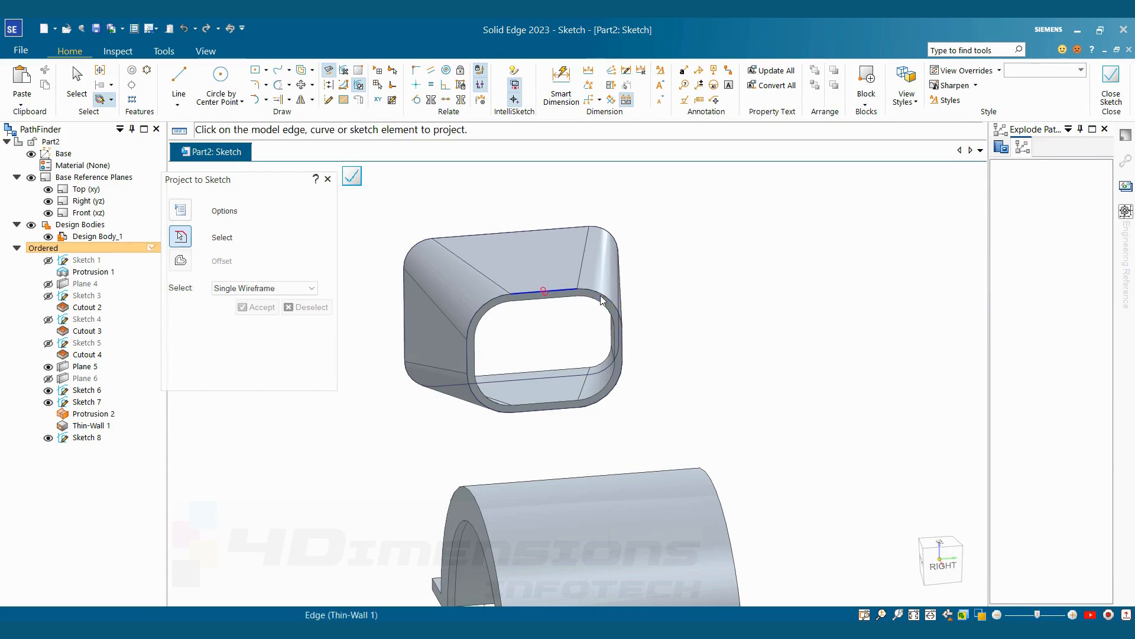
left_click(624, 344)
left_click(611, 393)
left_click(538, 412)
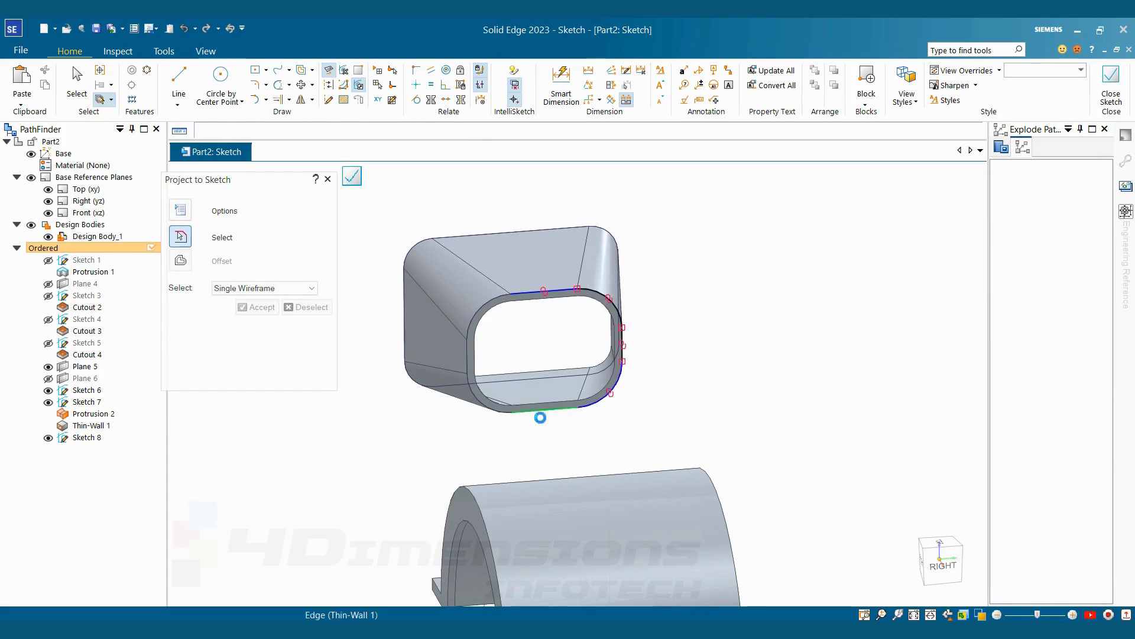
left_click(485, 402)
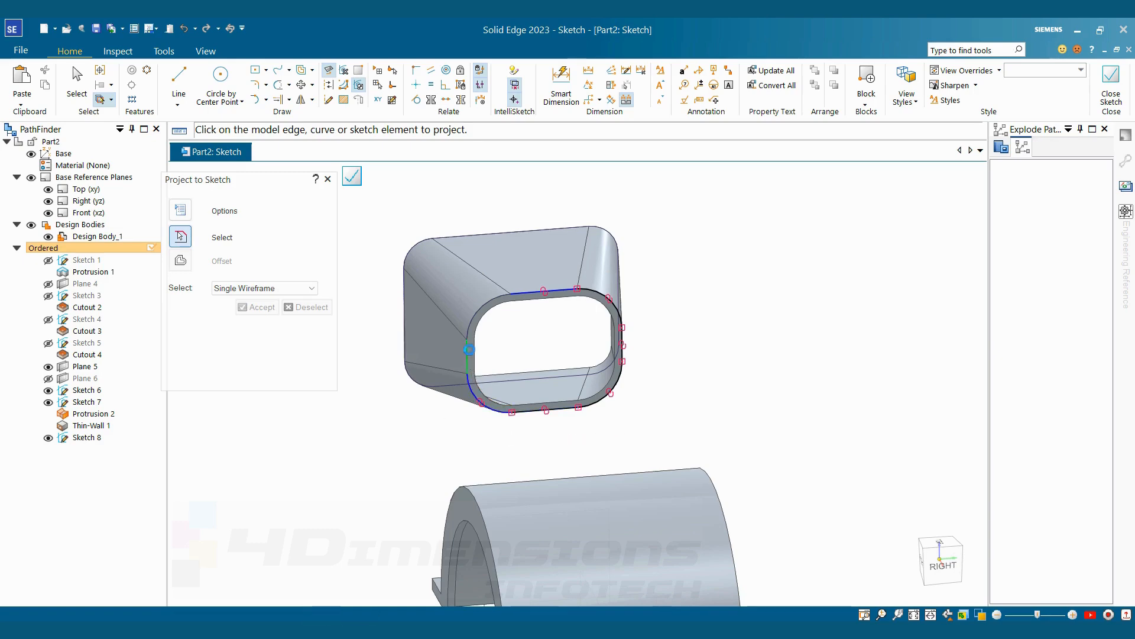
left_click(472, 331)
middle_click_drag(735, 278, 712, 343)
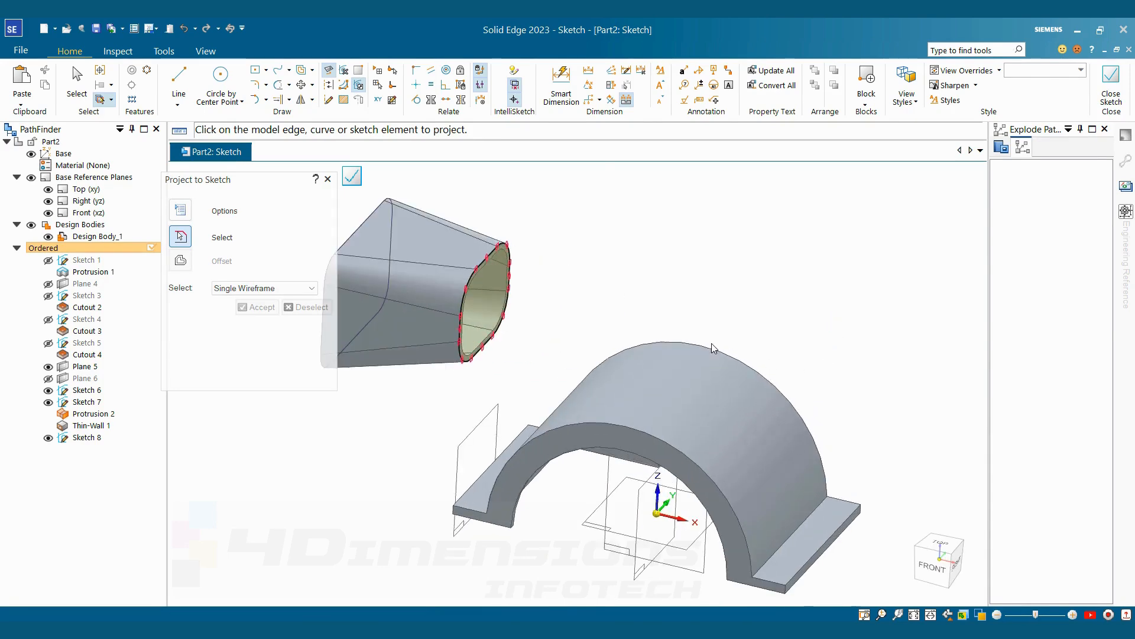
middle_click_drag(808, 290, 730, 254)
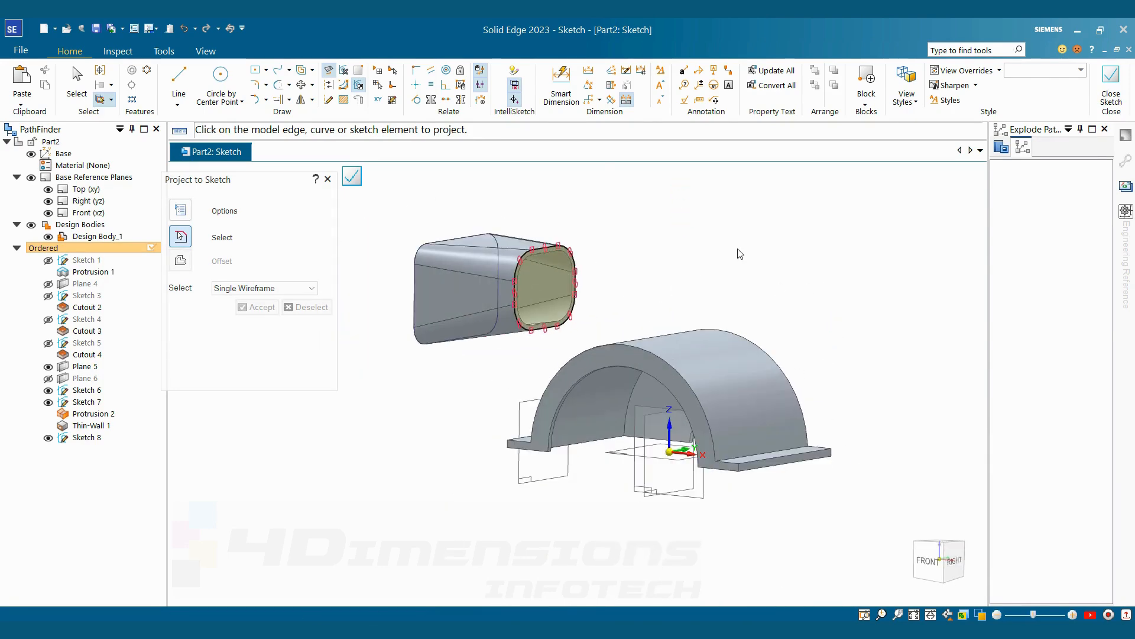
key("Escape")
Close and finish the sketch holding the projected outline of the duct's small end.
left_click(1111, 87)
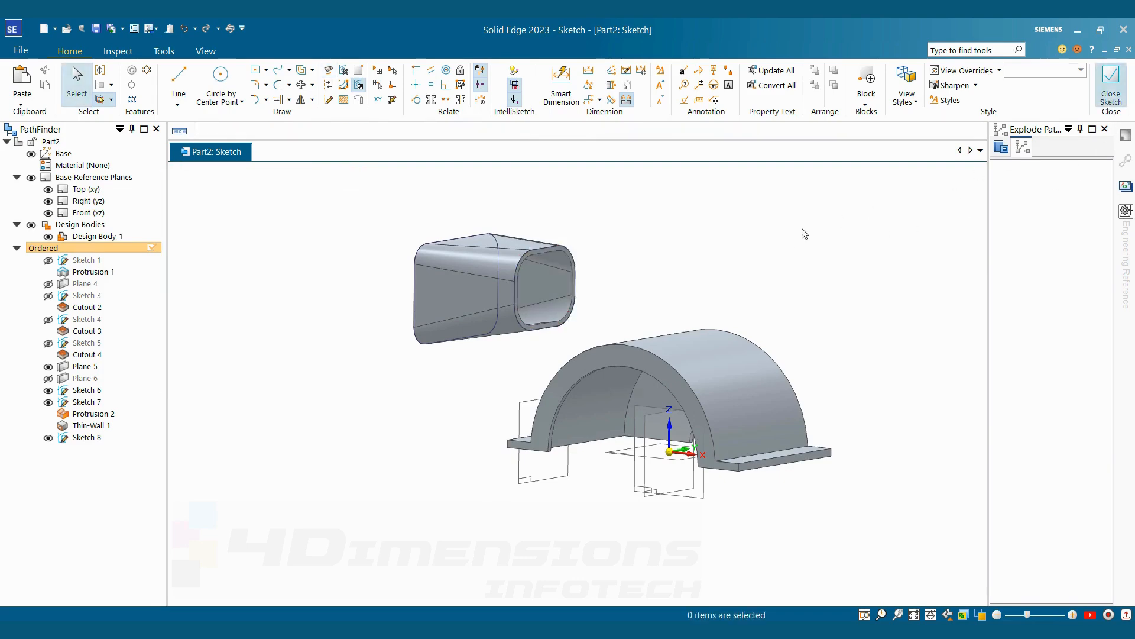
scroll(533, 325, "up", 4)
middle_click_drag(651, 278, 719, 248)
left_click(282, 83)
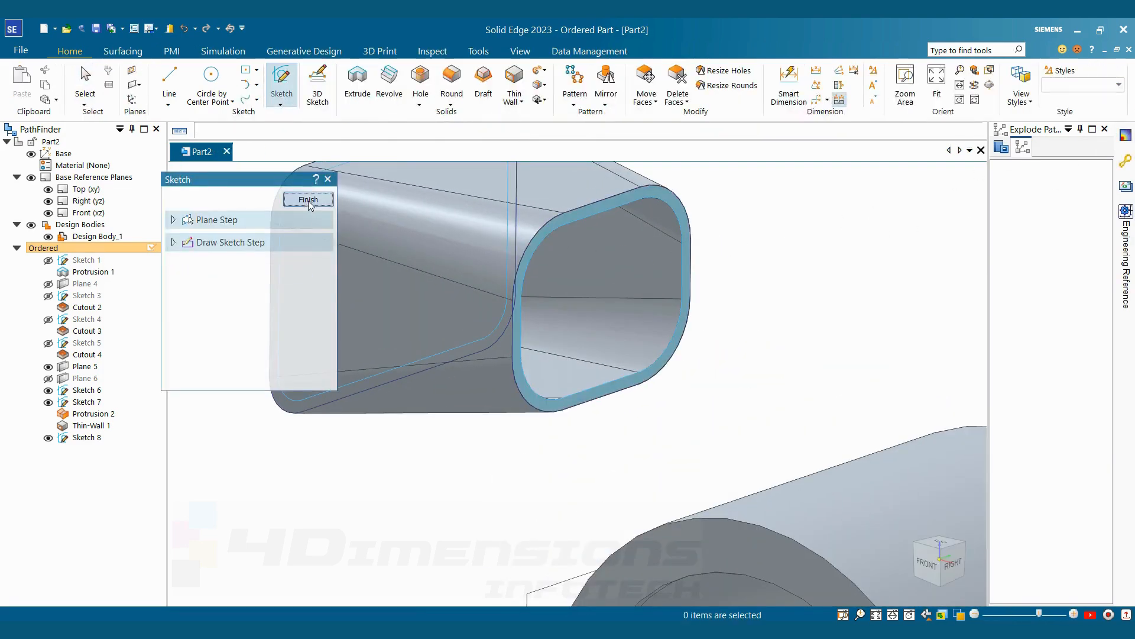
left_click(308, 200)
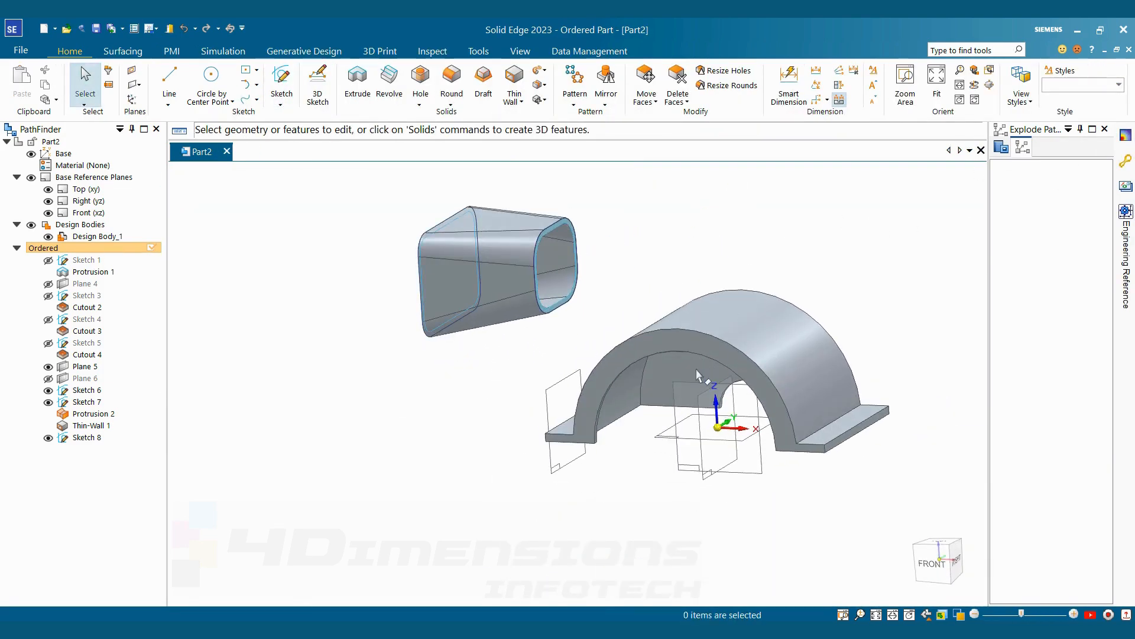
Sketch a horizontal line on the Front (xz) plane from the upper corner of the duct's small end toward the shell.
left_click(686, 393)
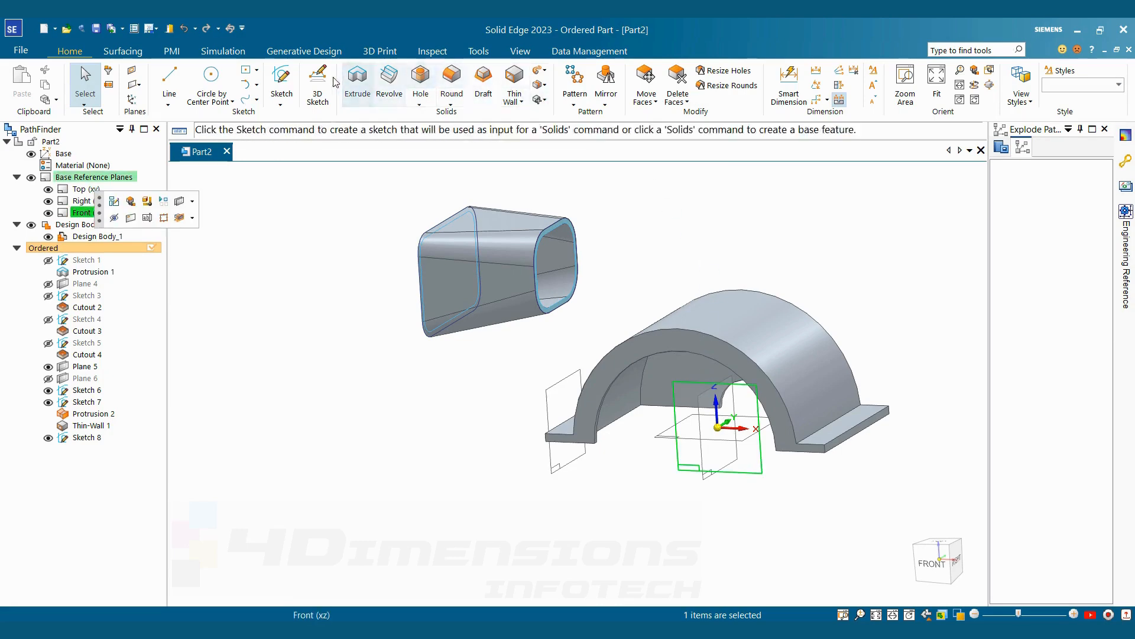
left_click(291, 85)
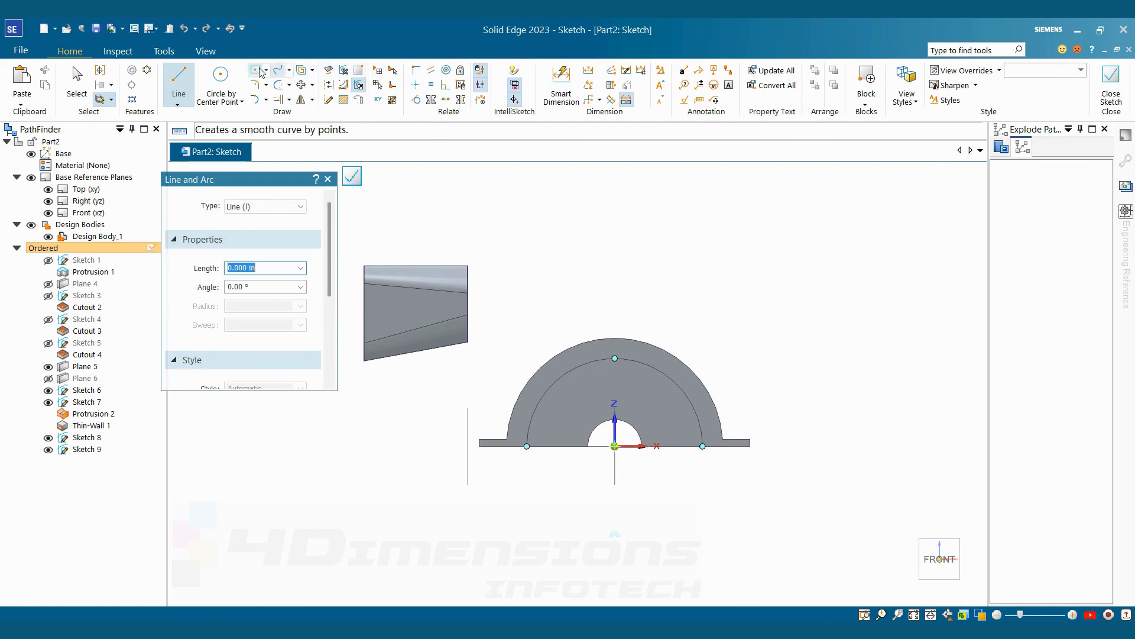
left_click(469, 266)
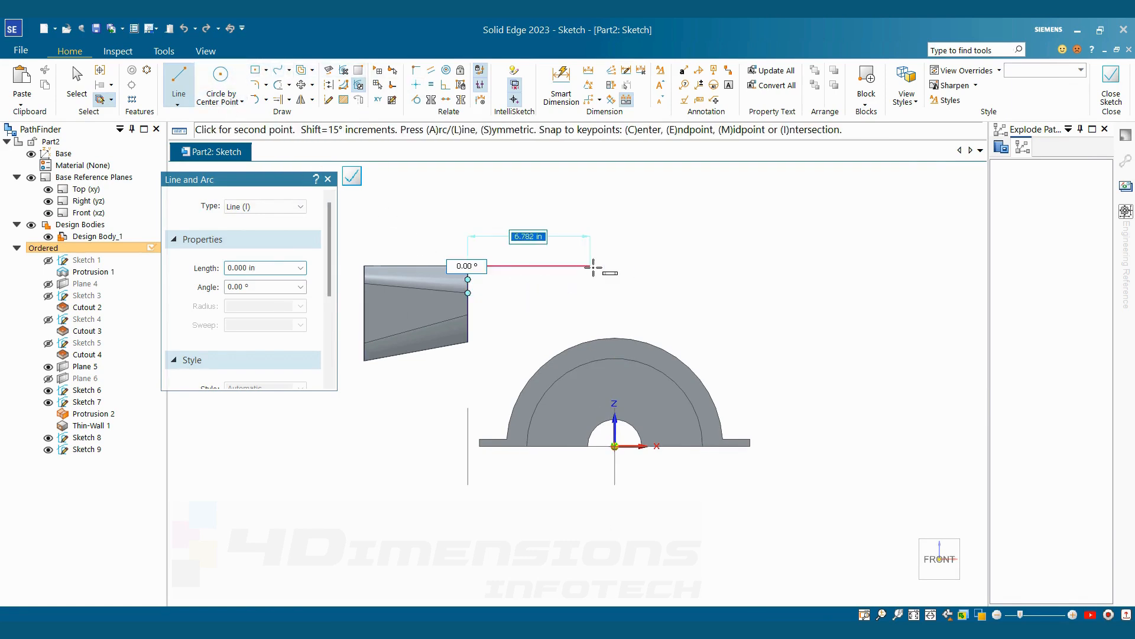
left_click(578, 266)
After checking the PDF drawing, sketch a three-point arc, radius about 9.2 in, from the line to the shell's outer junction with the far flange.
key("alt+Tab")
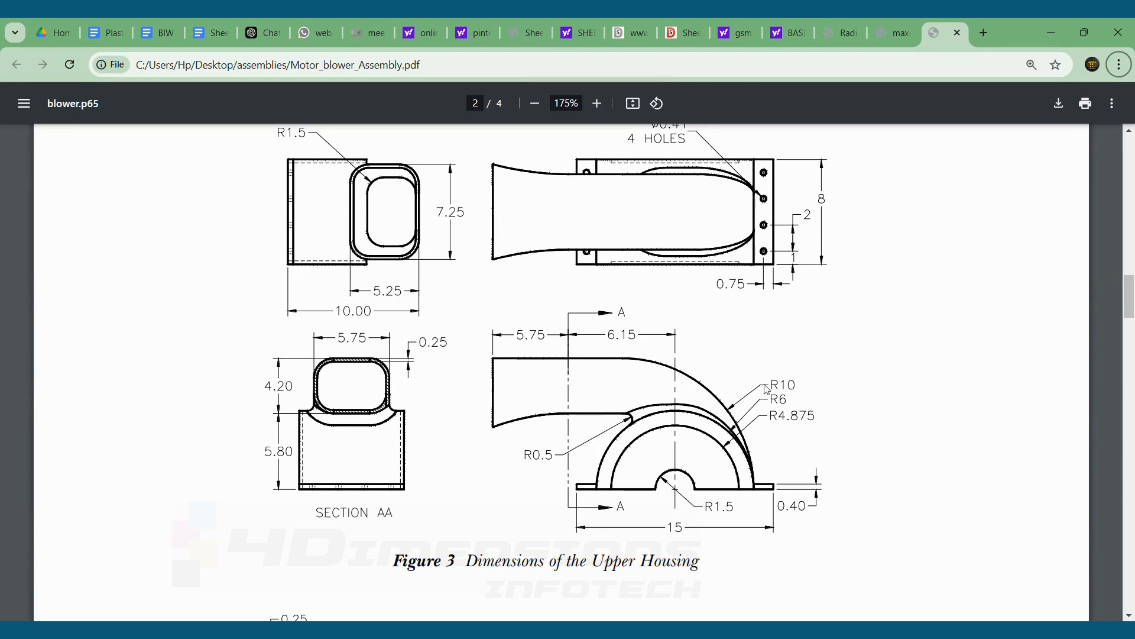
key("alt+Tab")
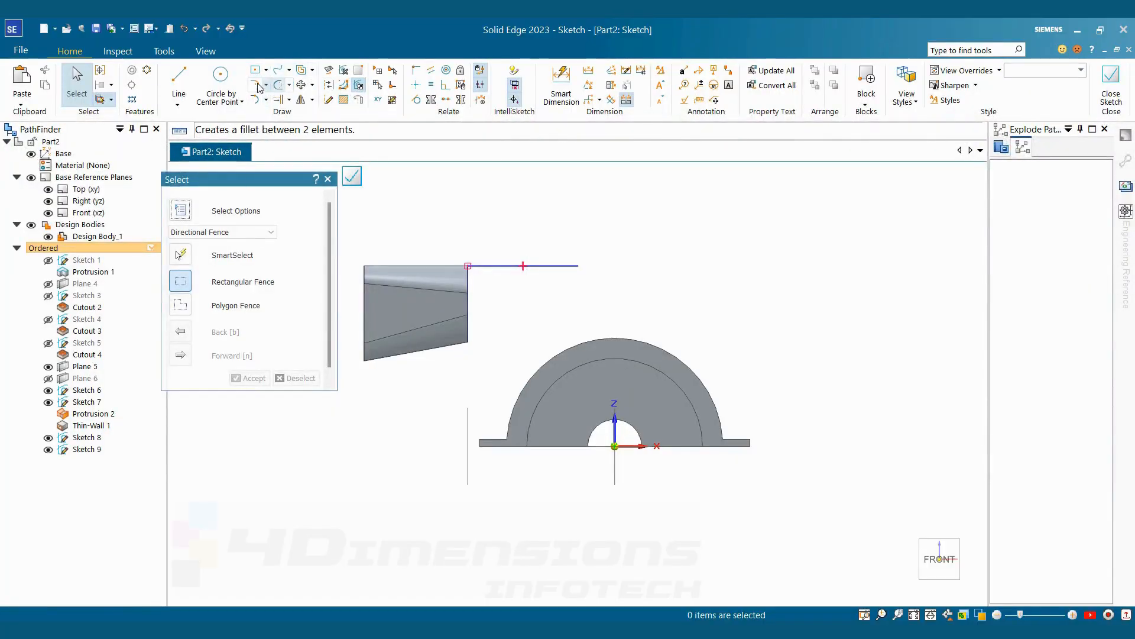
left_click(266, 100)
left_click(284, 131)
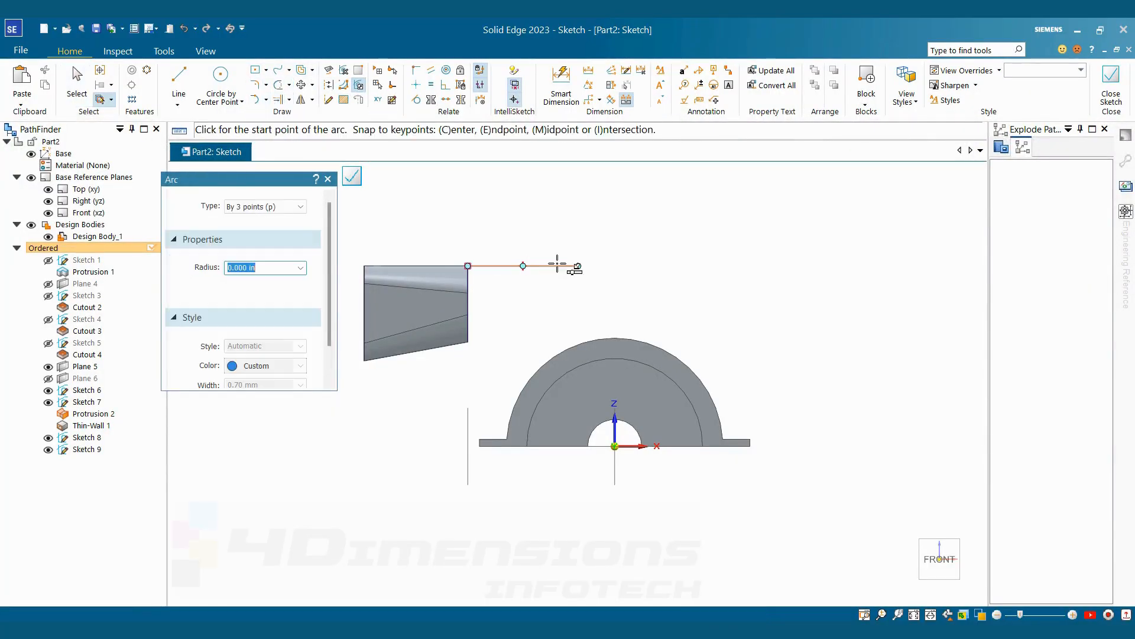
left_click(577, 266)
left_click(722, 439)
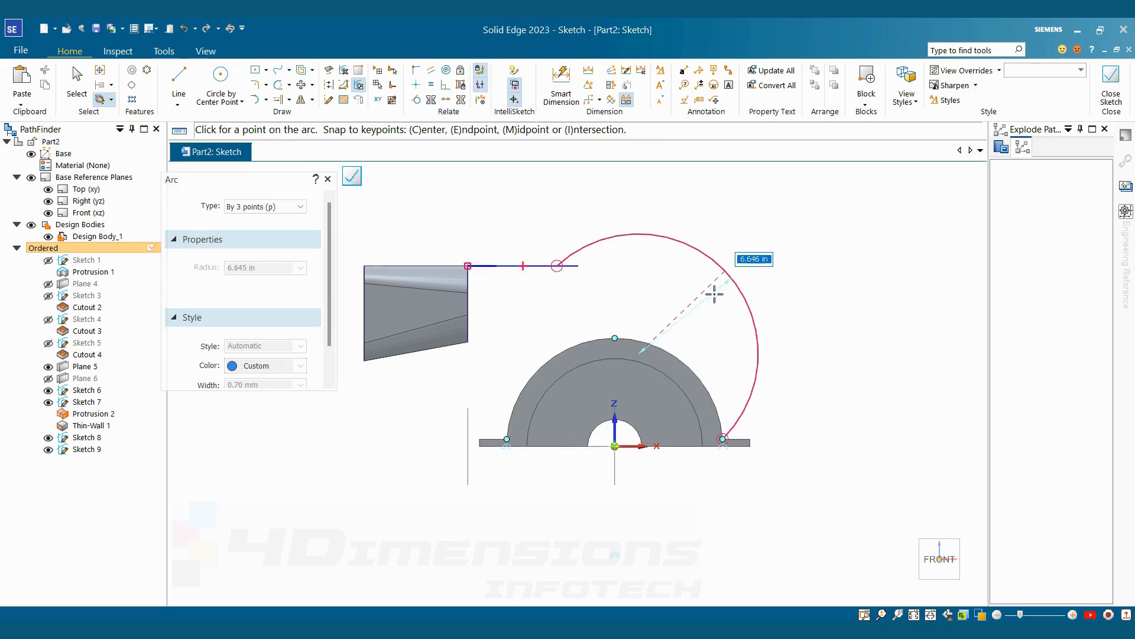
left_click(702, 329)
key("Escape")
scroll(589, 285, "up", 3)
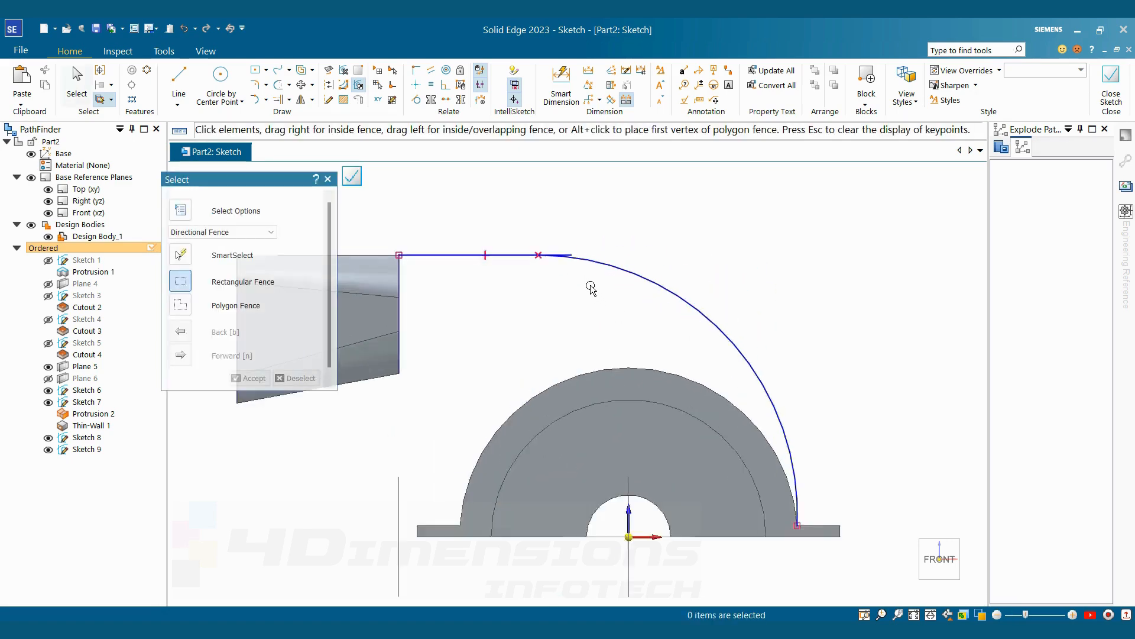
Make the horizontal line and the arc tangent.
left_click(416, 100)
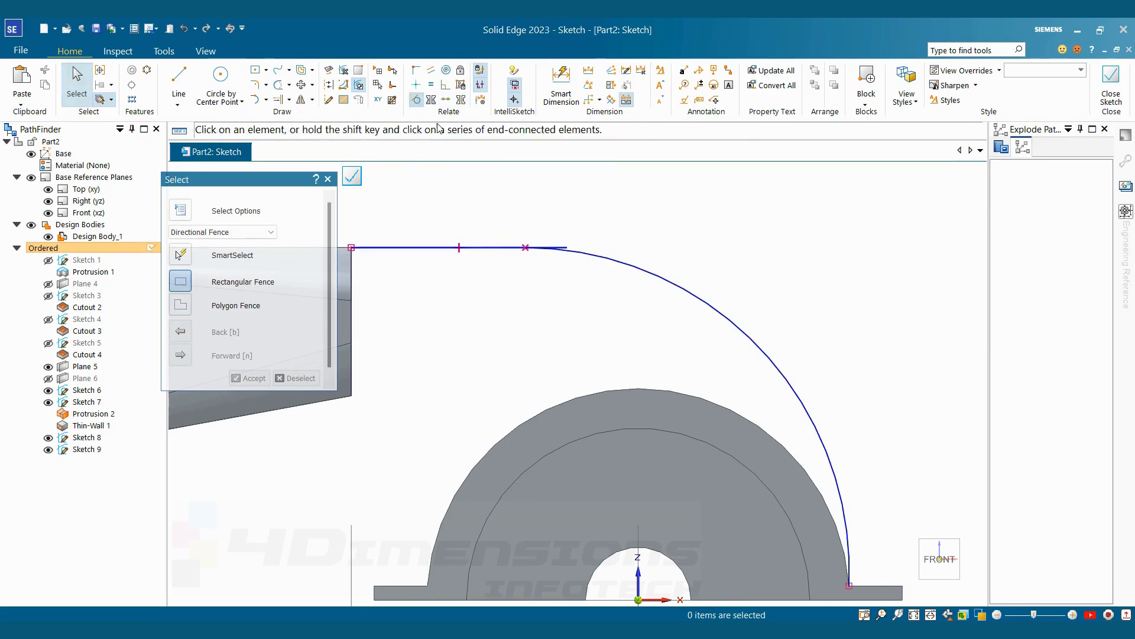
left_click(437, 247)
left_click(581, 254)
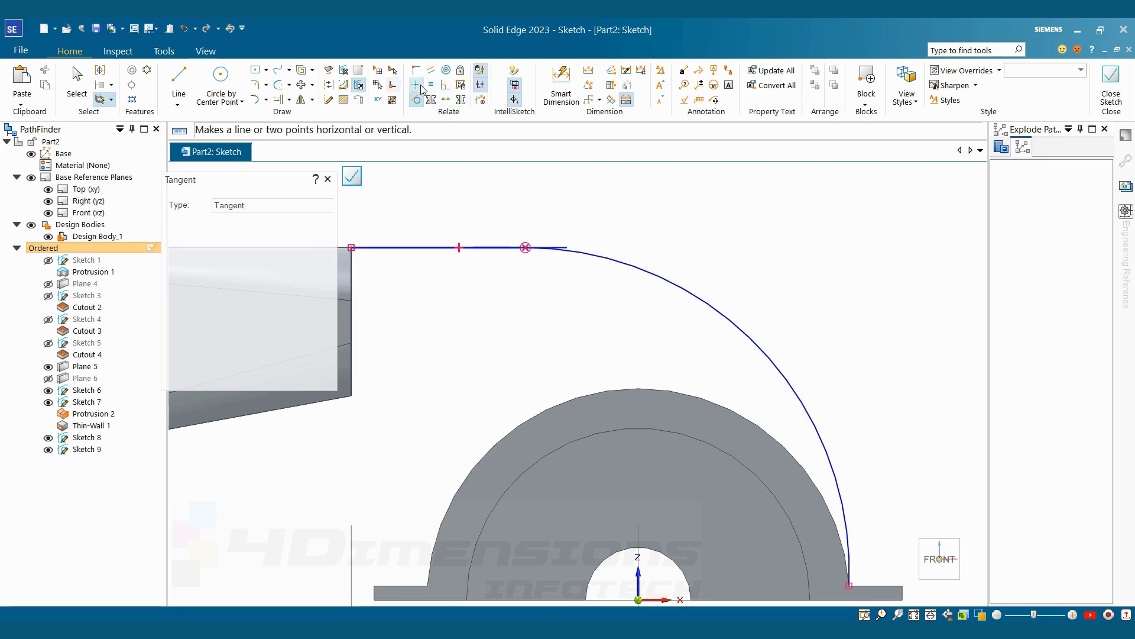
Trim the piece of the horizontal line that extends past the arc's start point.
left_click(290, 87)
scroll(570, 253, "up", 5)
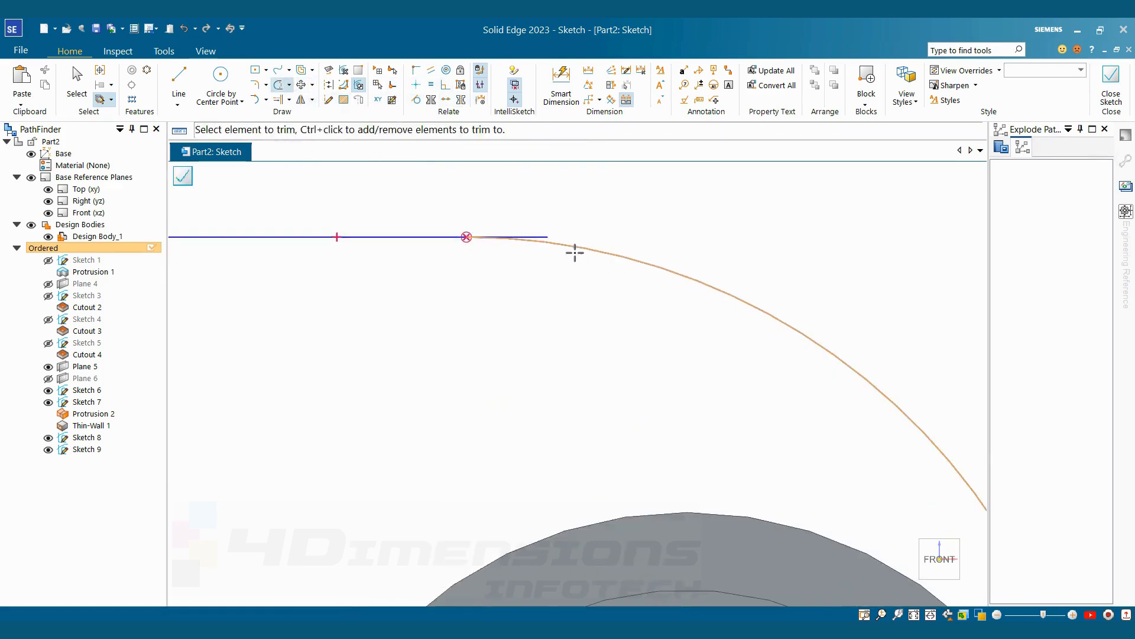
left_click_drag(514, 210, 520, 229)
scroll(578, 215, "down", 6)
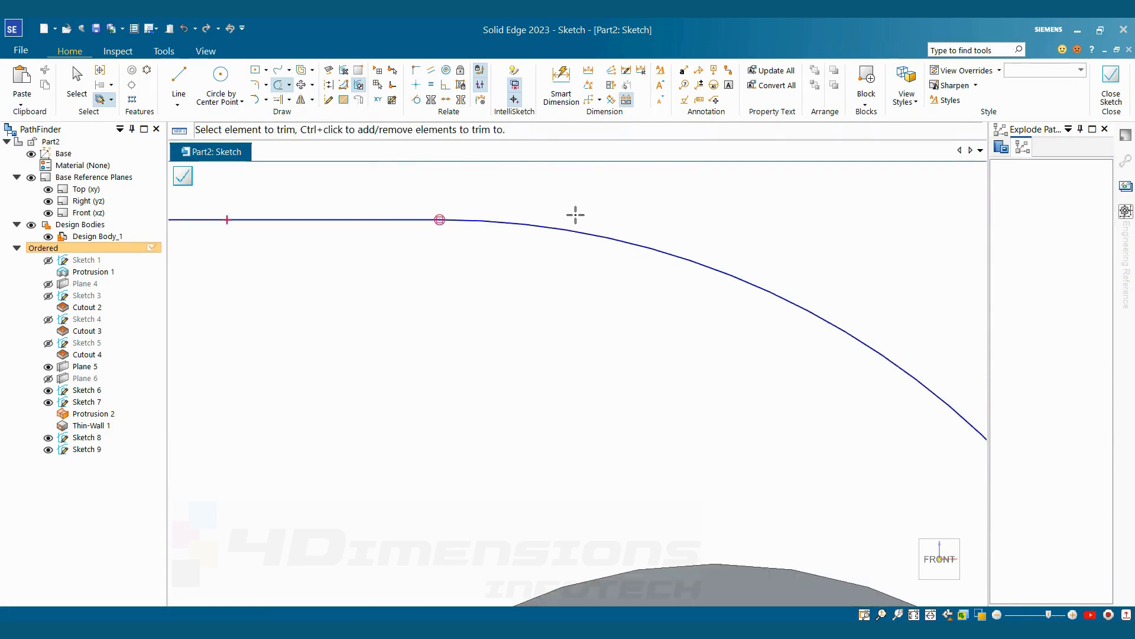
key("Escape")
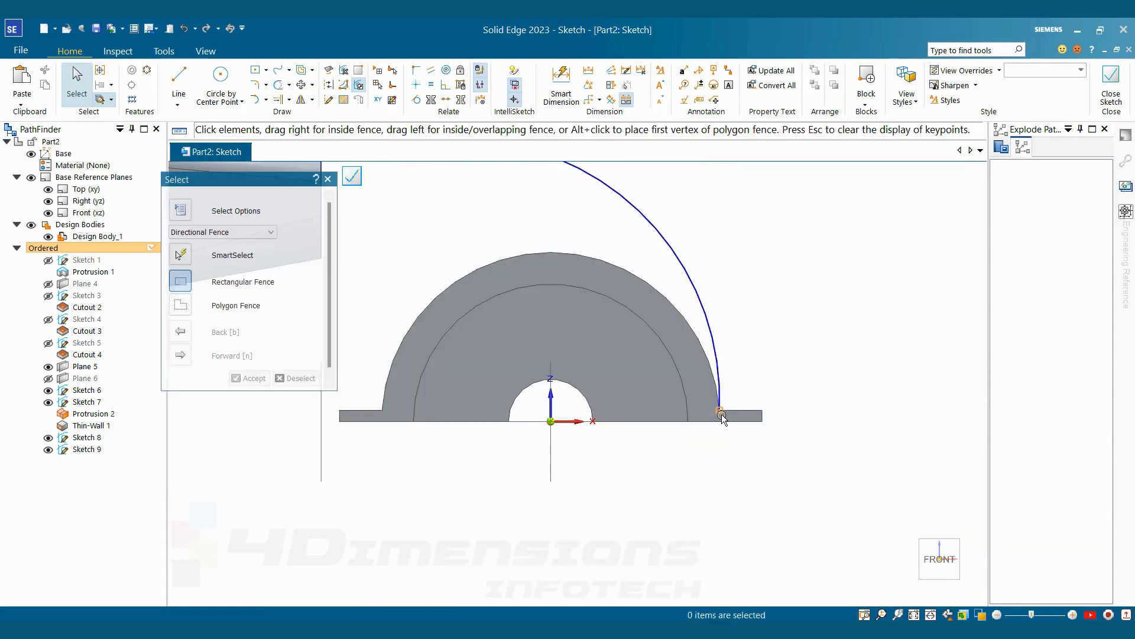
Dimension the arc's radius as 10 in and close the path sketch.
scroll(748, 369, "down", 3)
key("d")
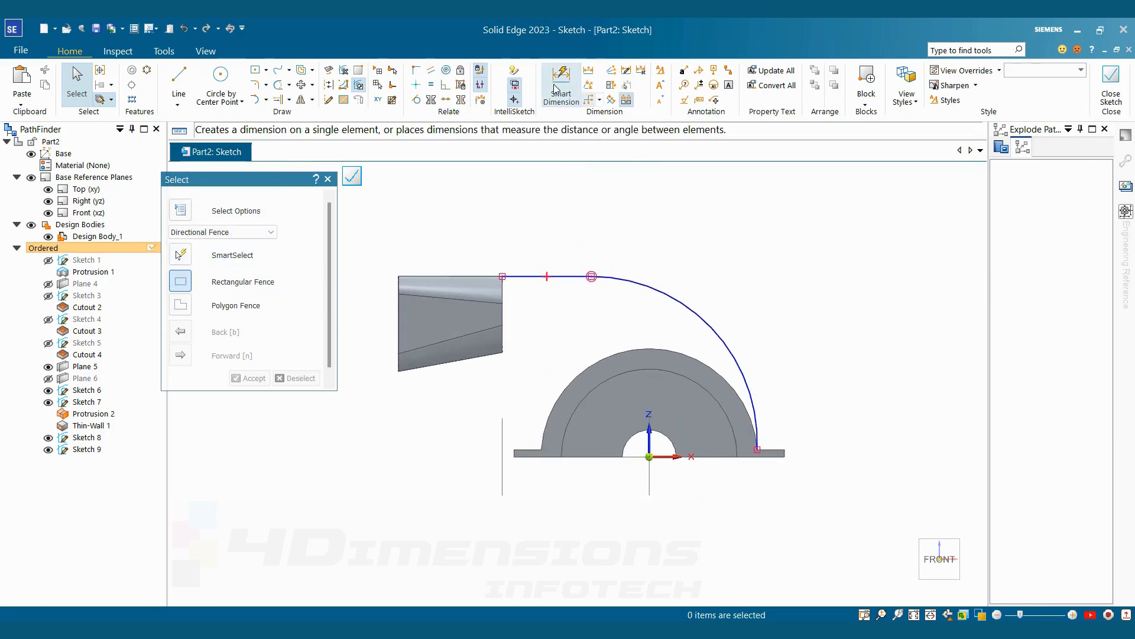
left_click(680, 290)
left_click(725, 276)
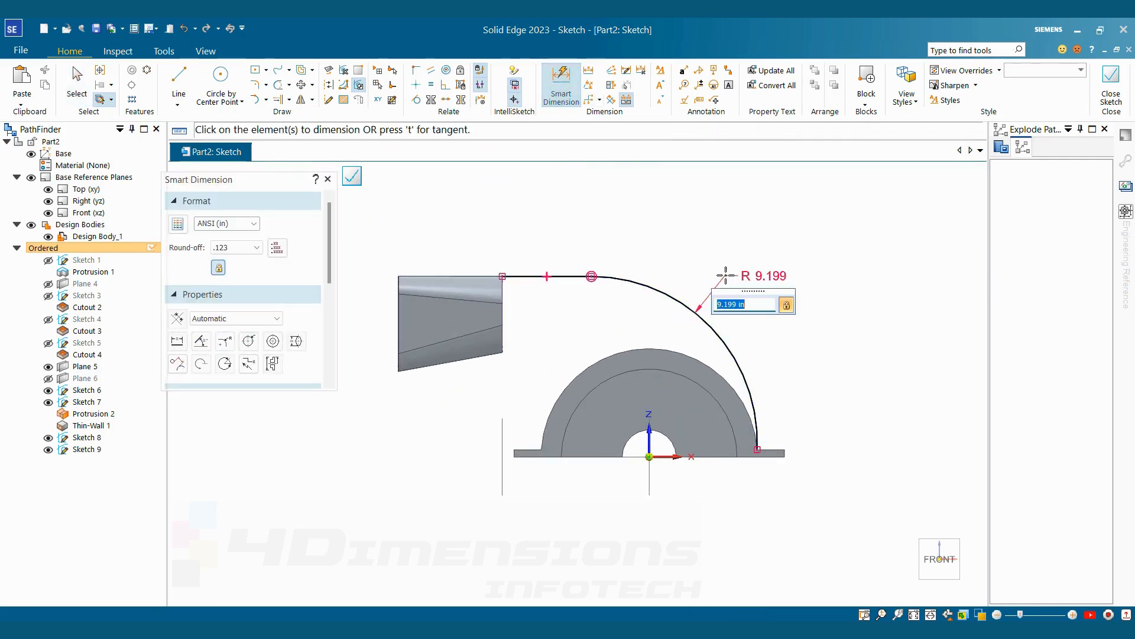
key("Return")
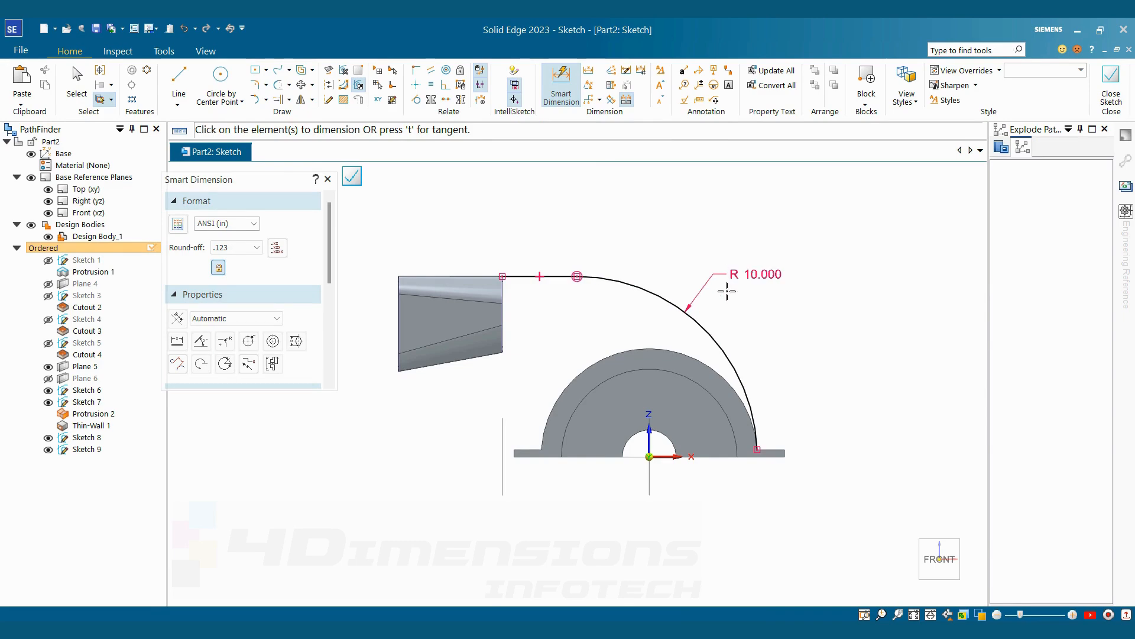
key("Escape")
middle_click_drag(816, 379, 804, 390)
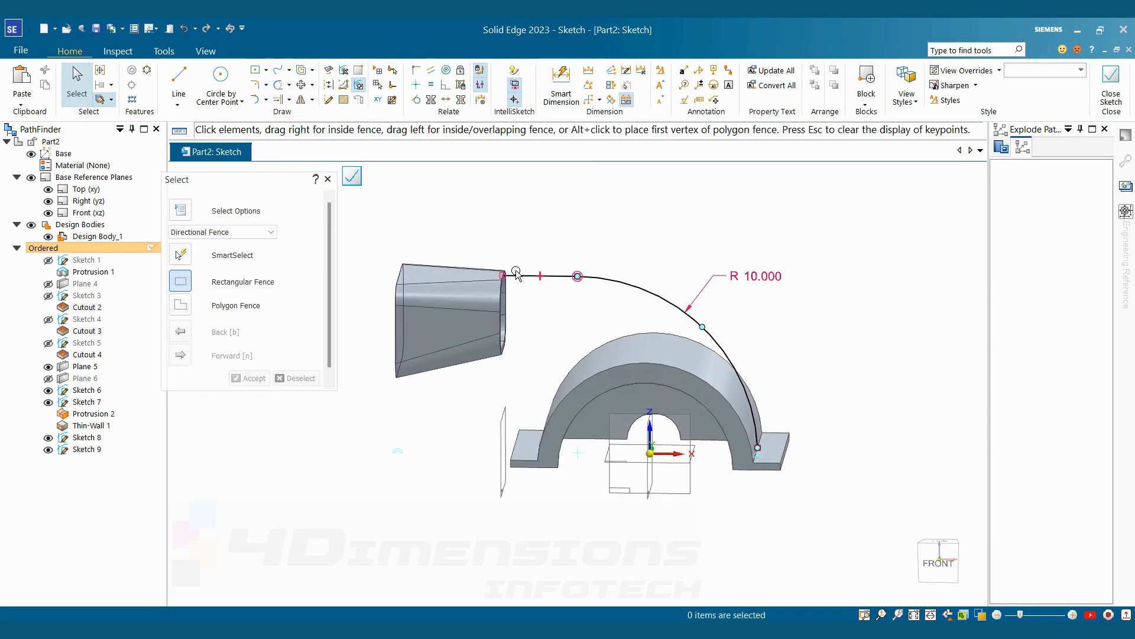
middle_click_drag(774, 433, 749, 414)
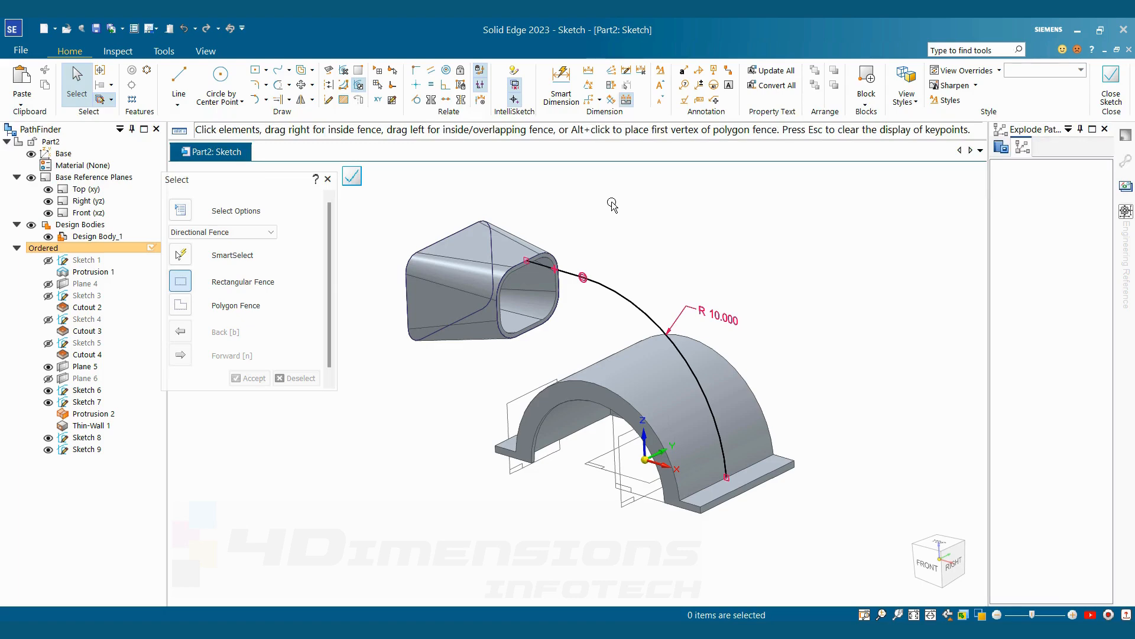
left_click(1111, 80)
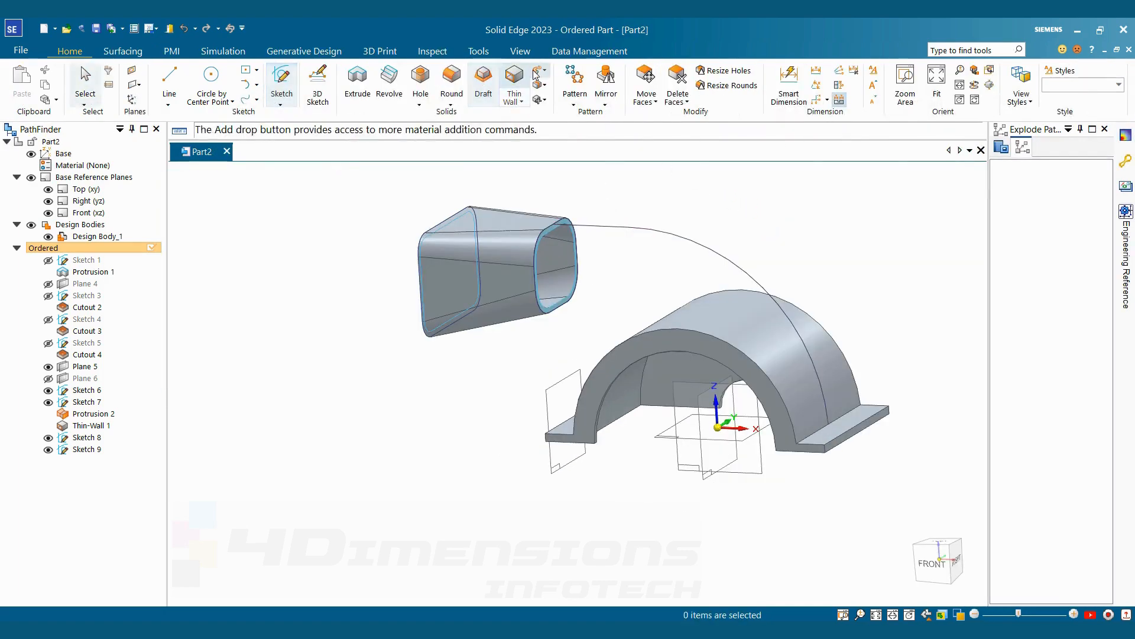
Create a swept protrusion with a single path and cross section, sweeping the duct end's outer edge chain along the path sketch.
left_click(541, 69)
left_click(568, 87)
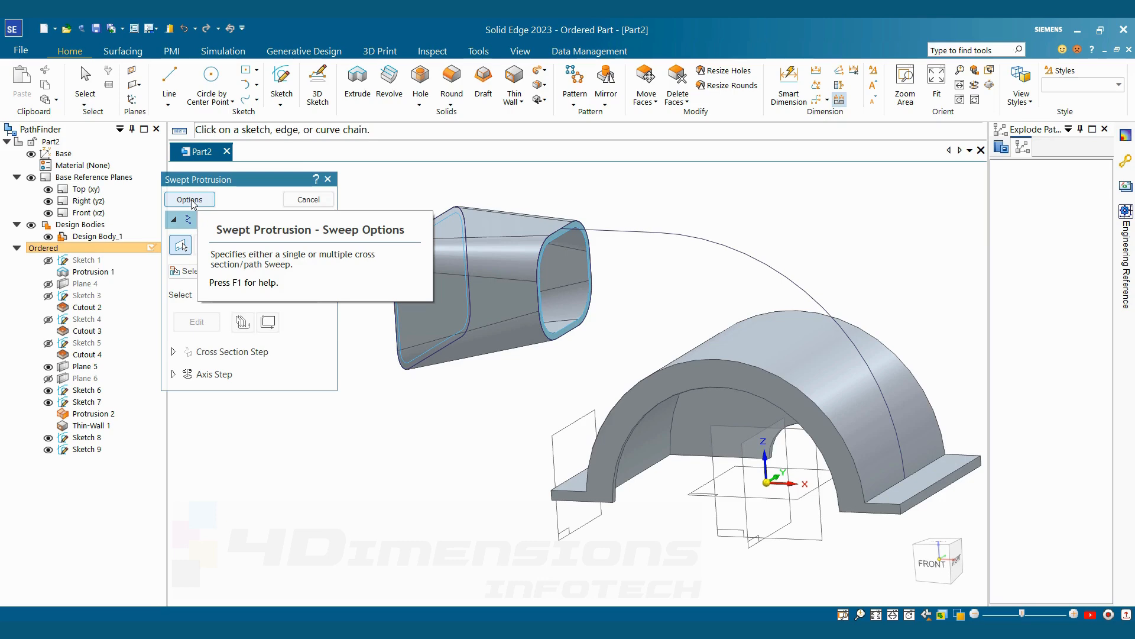
left_click(191, 200)
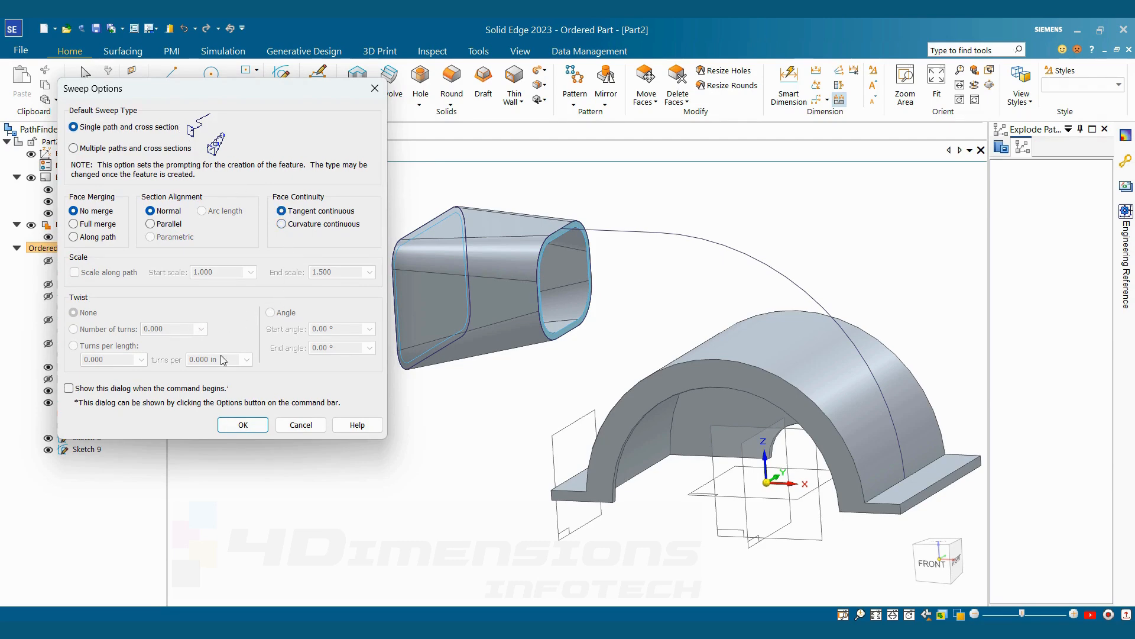
left_click(242, 426)
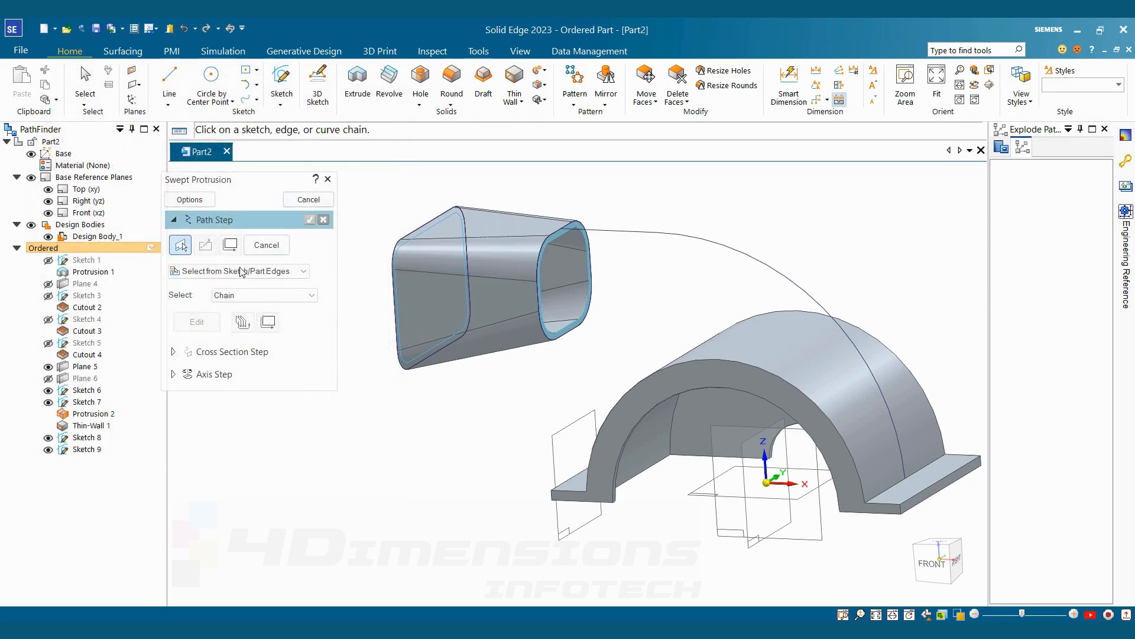
left_click(631, 234)
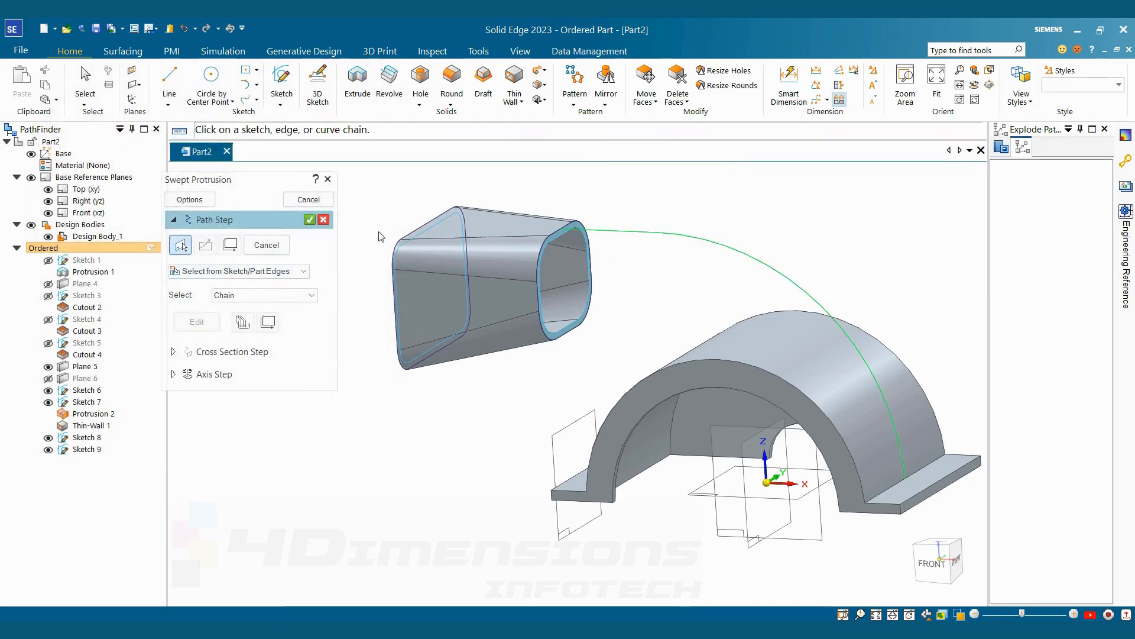
left_click(309, 219)
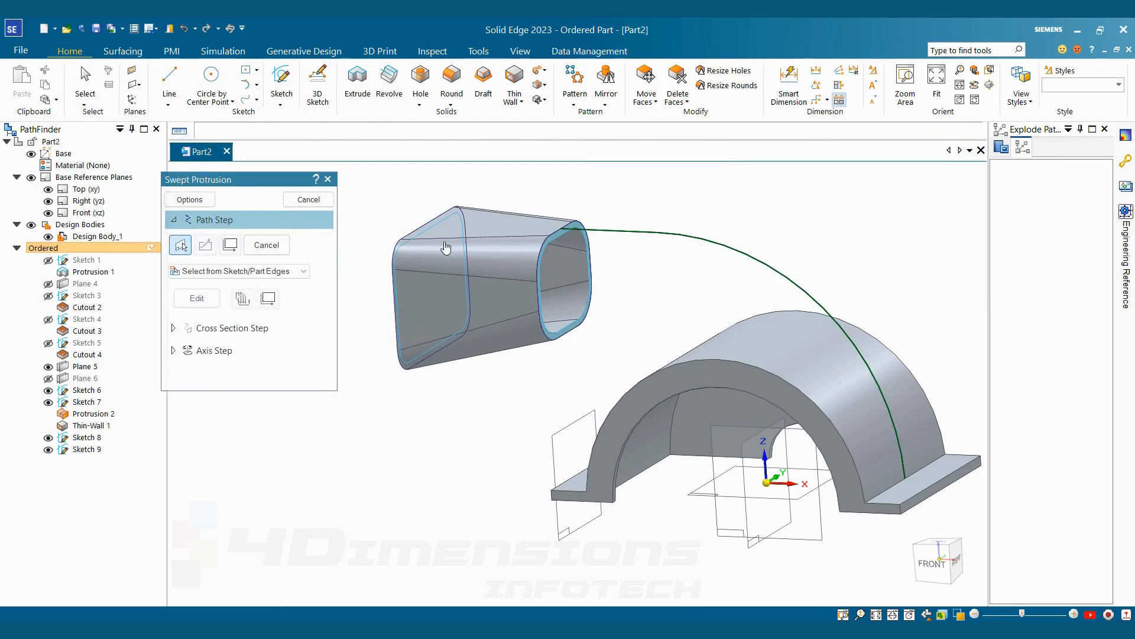
left_click(559, 233)
right_click(555, 231)
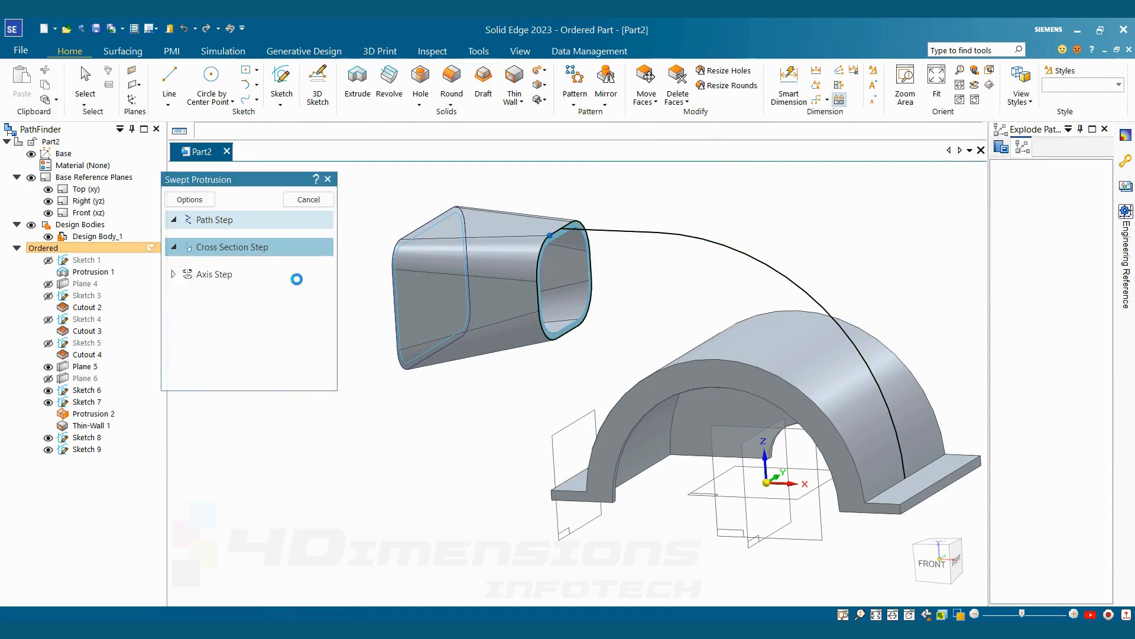
left_click(308, 199)
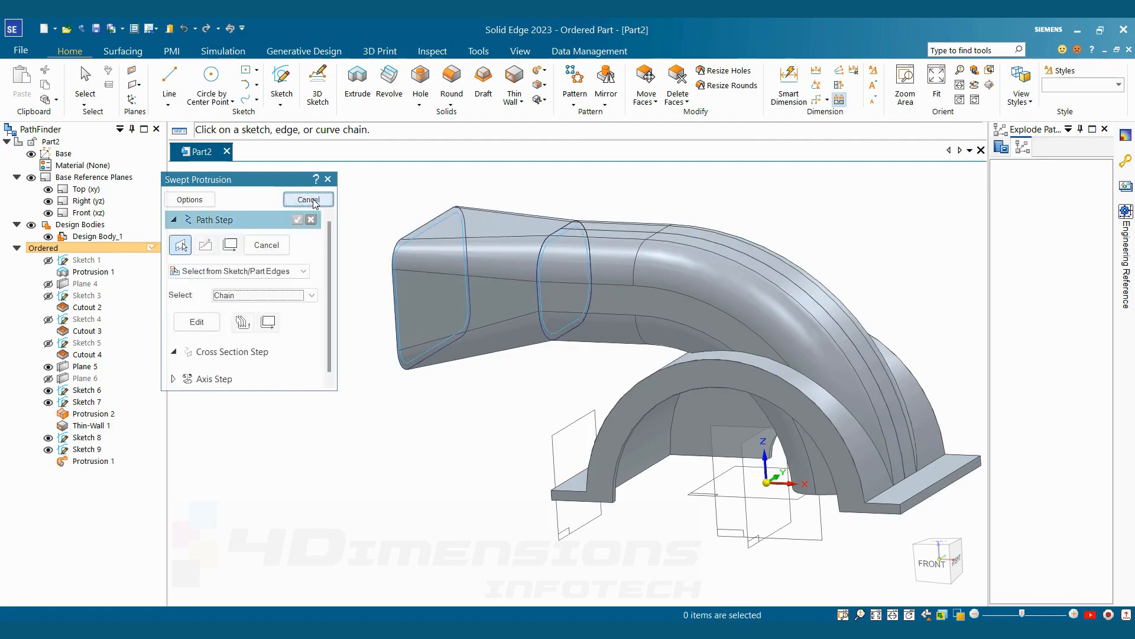
key("Escape")
Examine the swept duct from several sides, including where it enters the half-round shell and the view into the inlet.
middle_click_drag(749, 237, 835, 306)
scroll(835, 306, "up", 2)
middle_click_drag(535, 304, 675, 241)
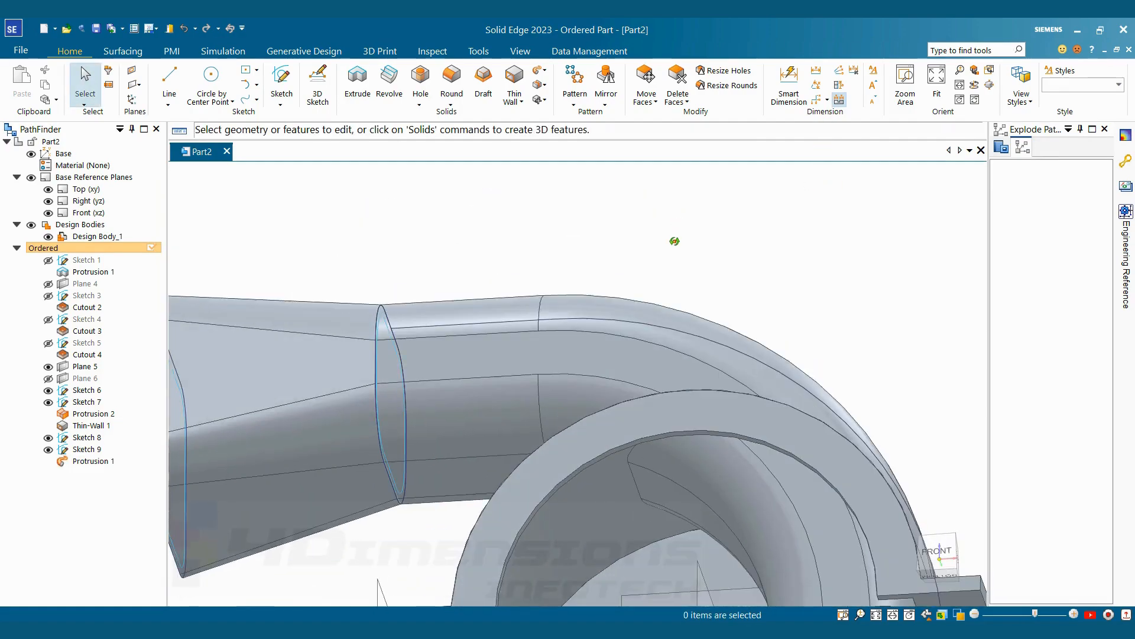
scroll(515, 230, "down", 4)
middle_click_drag(541, 244, 580, 259)
scroll(642, 346, "up", 2)
middle_click_drag(642, 346, 616, 336)
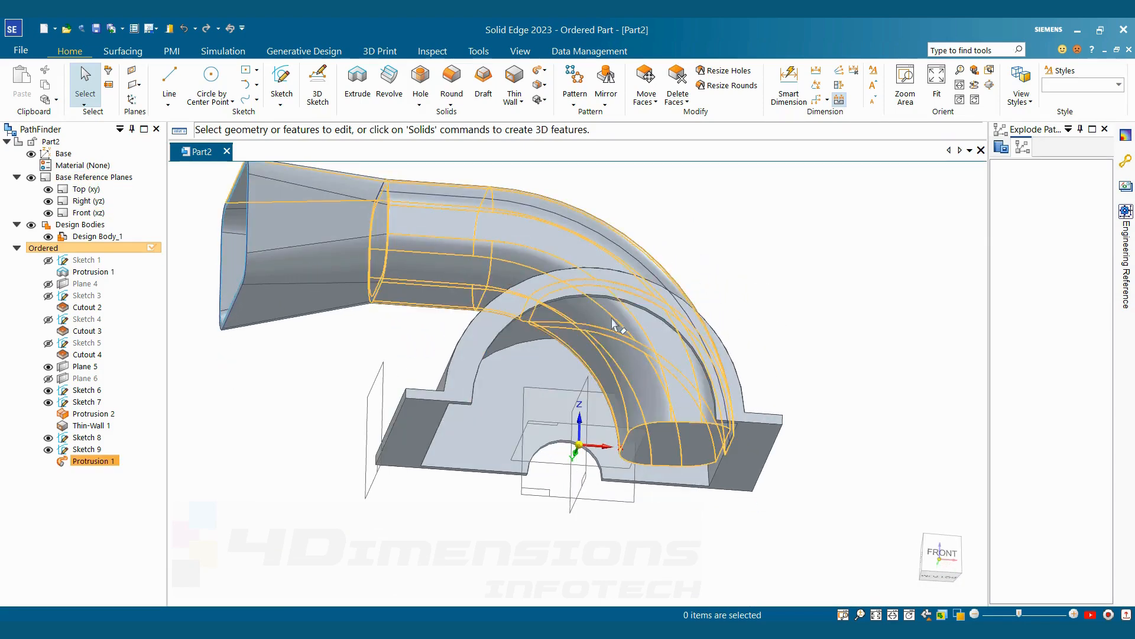
scroll(680, 427, "down", 3)
middle_click_drag(751, 284, 722, 322)
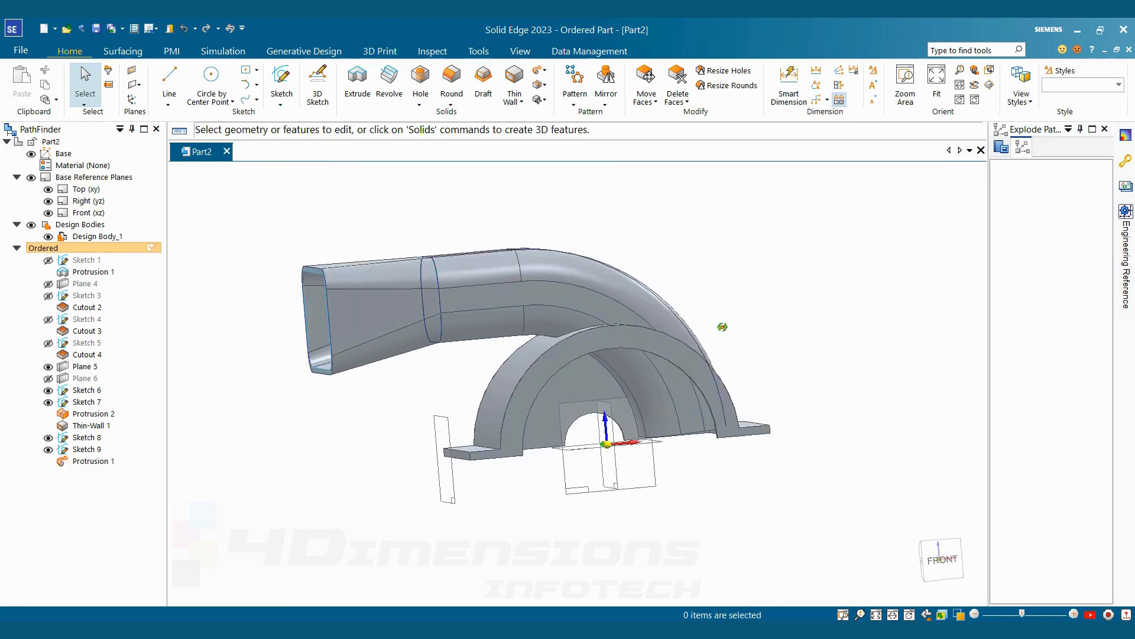
key("ctrl+l")
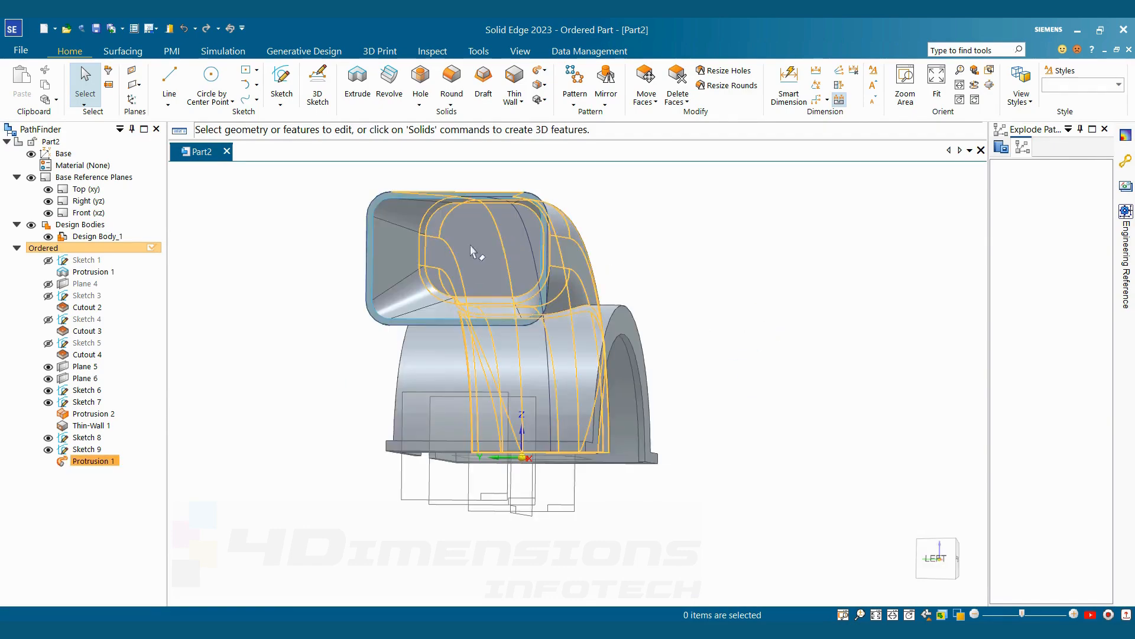
key("ctrl+i")
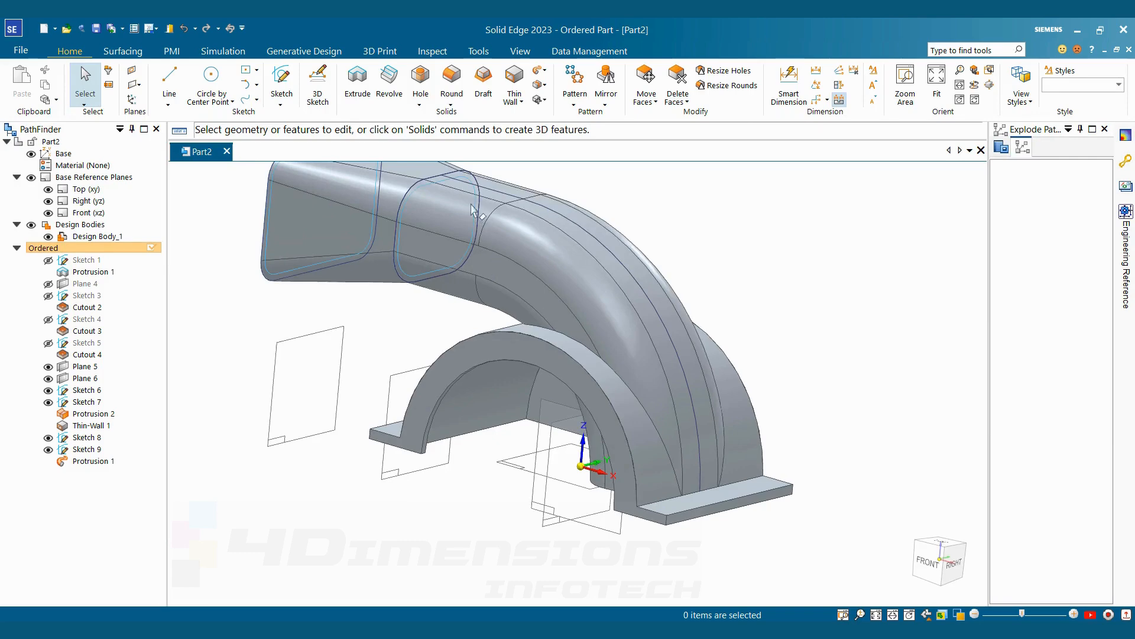
Start a sketch on Plane 5 in the visible and hidden edges view and project the duct's inner opening edges.
middle_click_drag(806, 317, 834, 330)
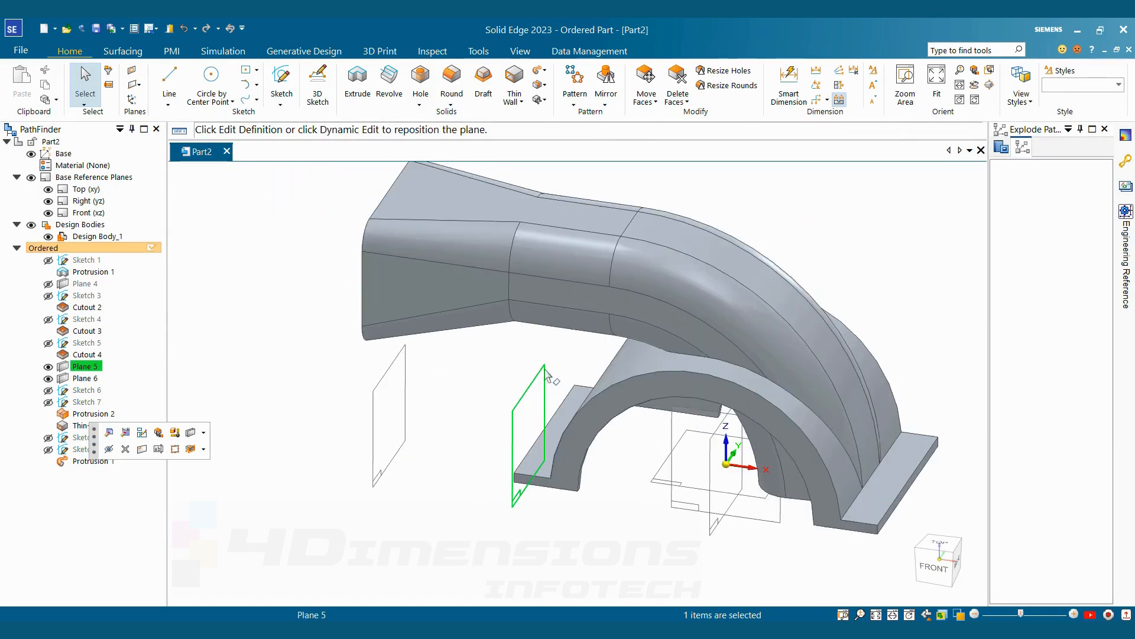
left_click(282, 82)
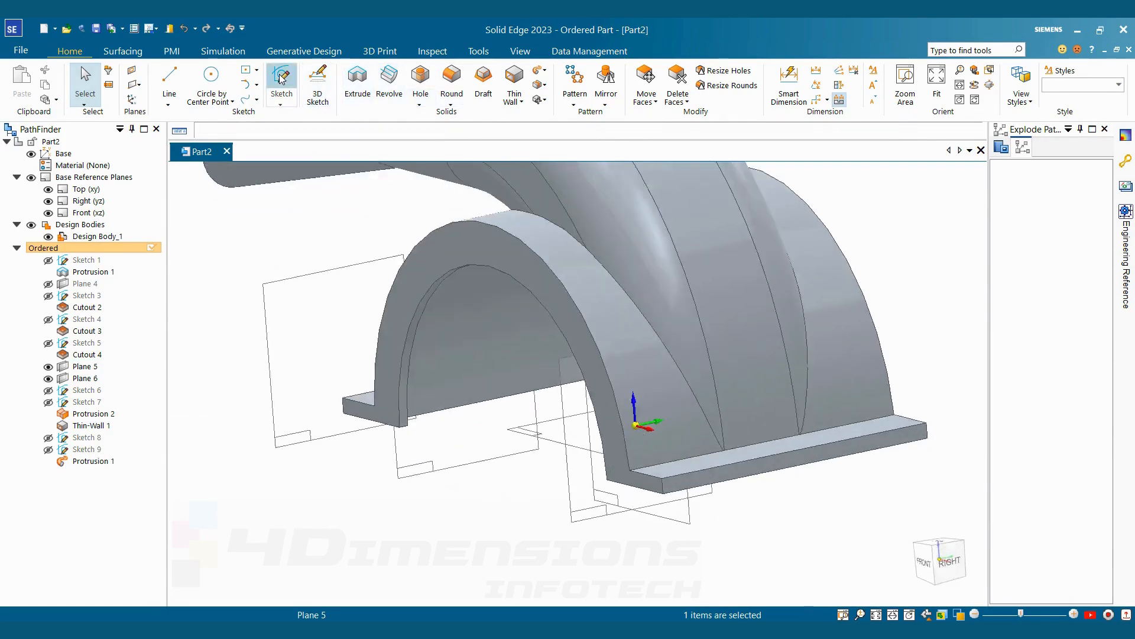
left_click(981, 615)
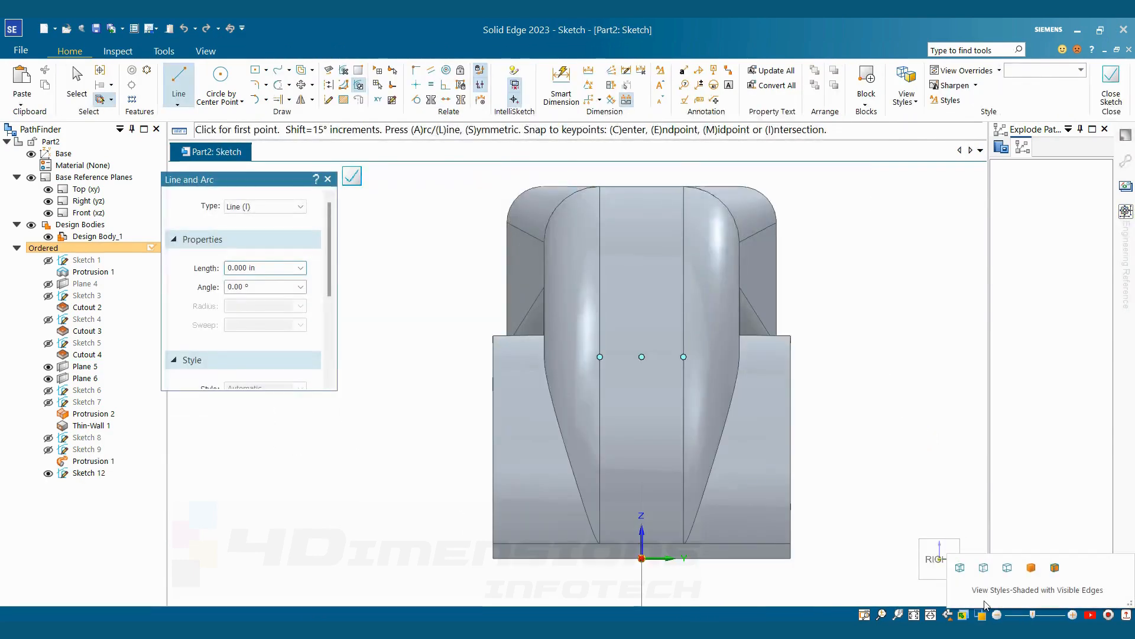
left_click(984, 569)
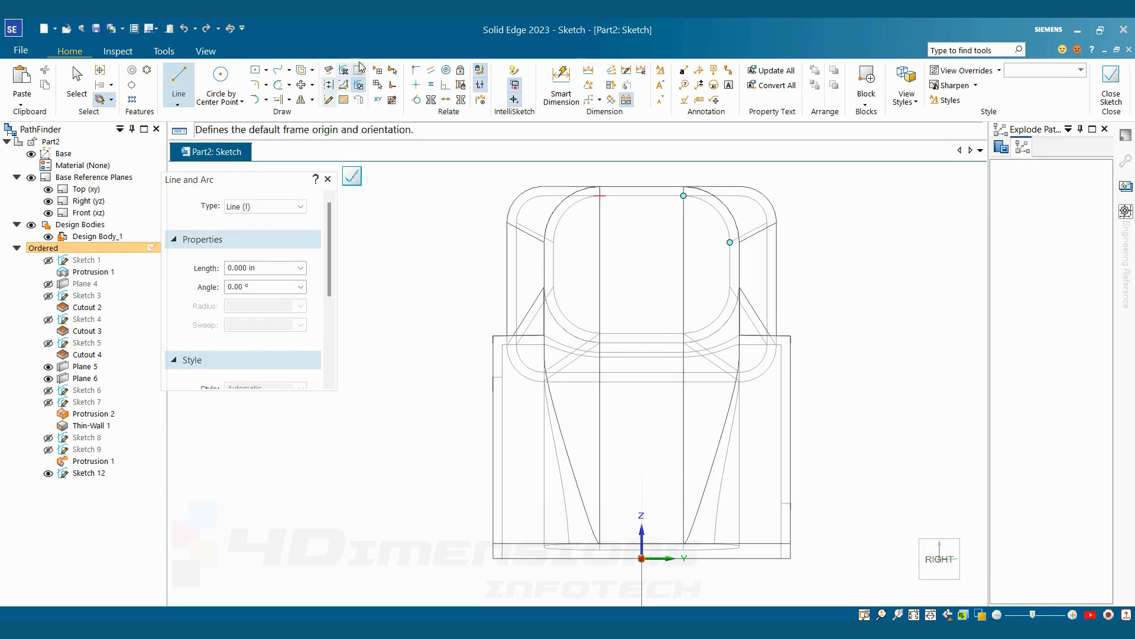
left_click(328, 70)
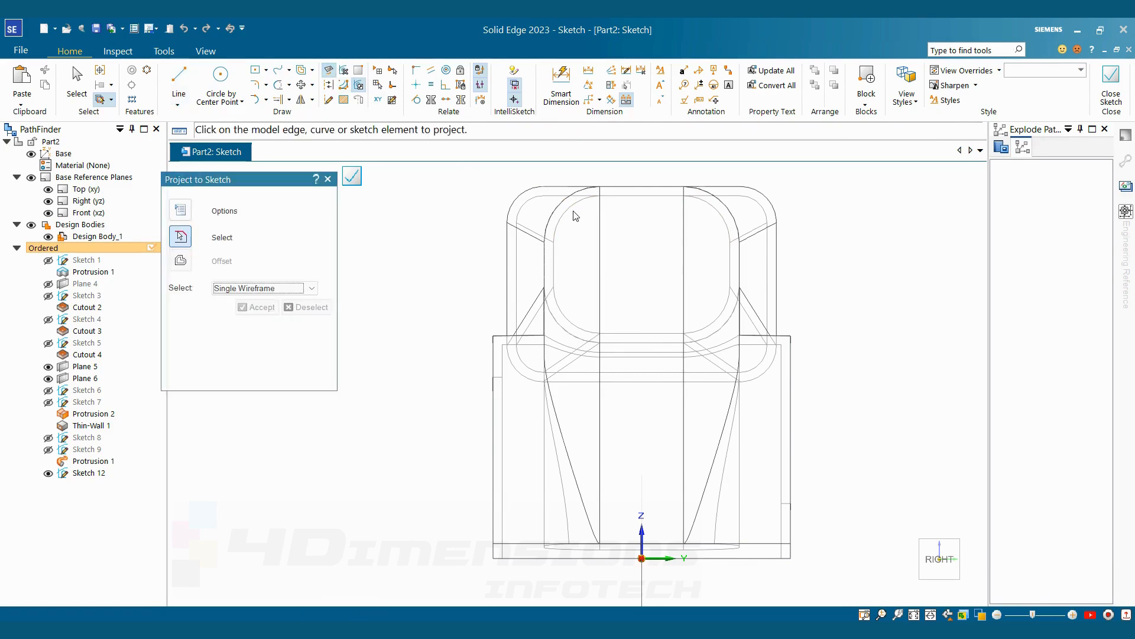
left_click(626, 197)
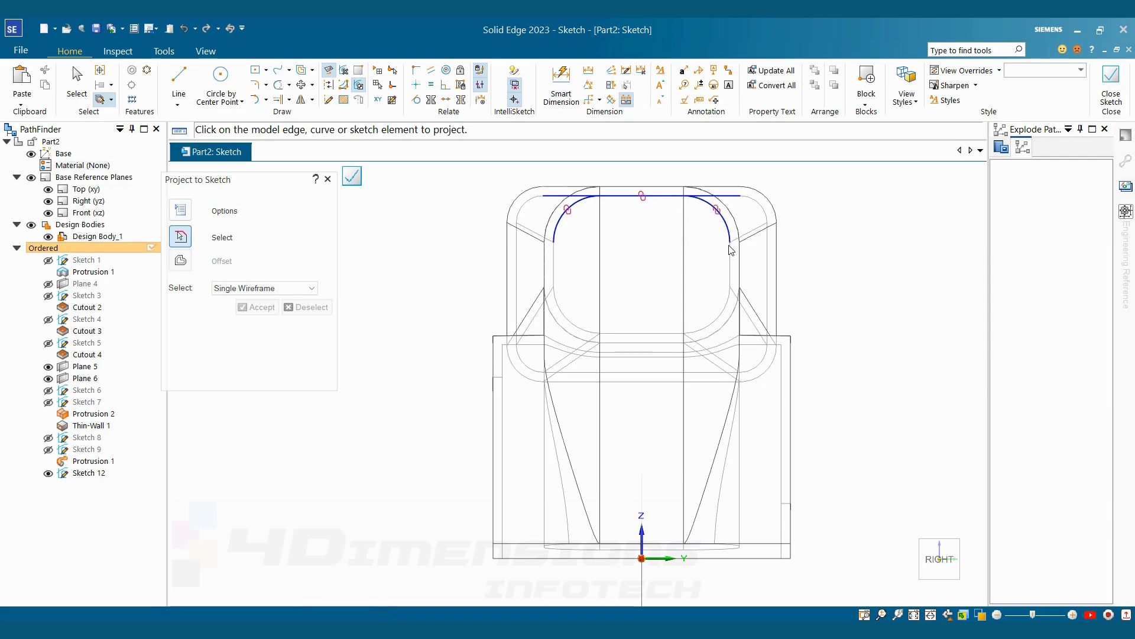
left_click(730, 265)
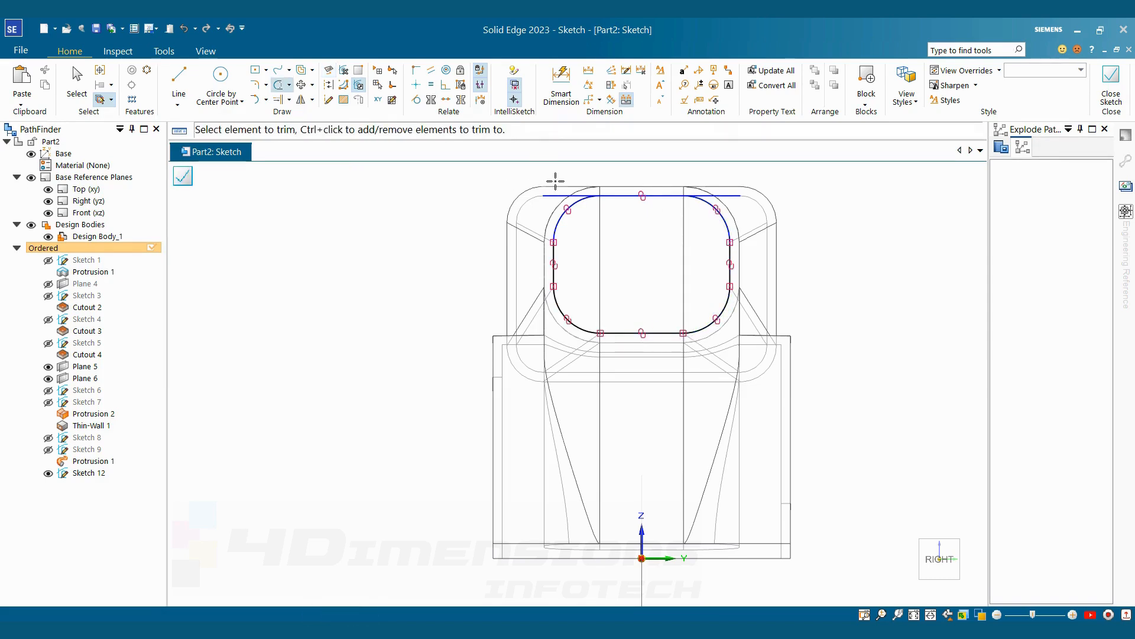
Trim both overhanging ends of the projected upper line so the rounded inner profile is closed.
left_click_drag(556, 181, 545, 220)
left_click_drag(733, 177, 736, 214)
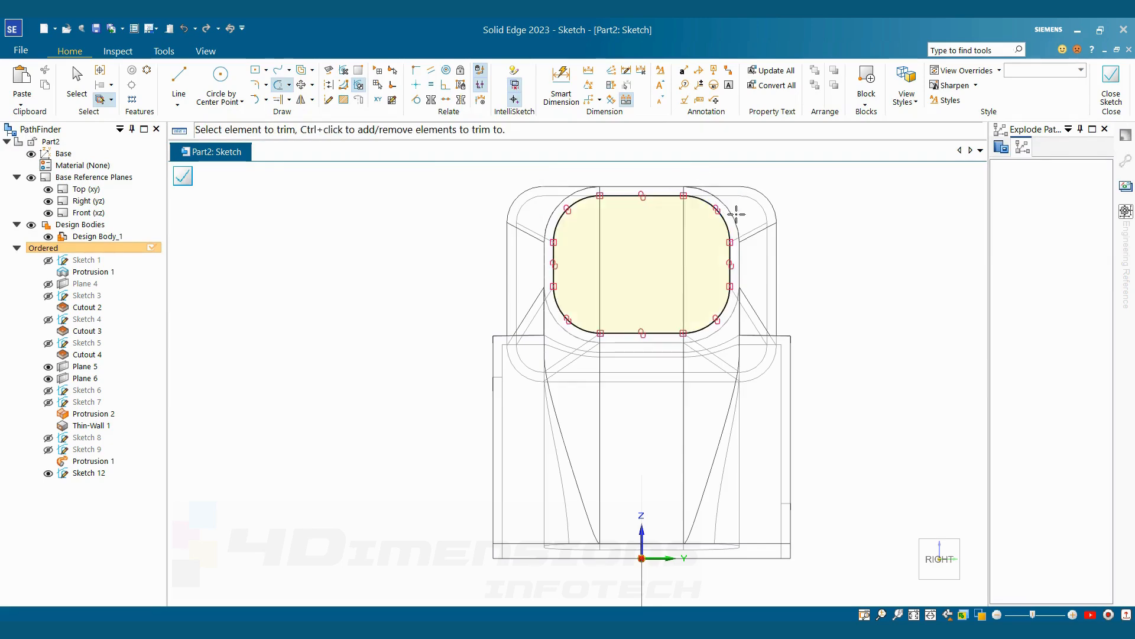
scroll(736, 214, "down", 4)
middle_click_drag(737, 215, 793, 256)
scroll(677, 247, "up", 2)
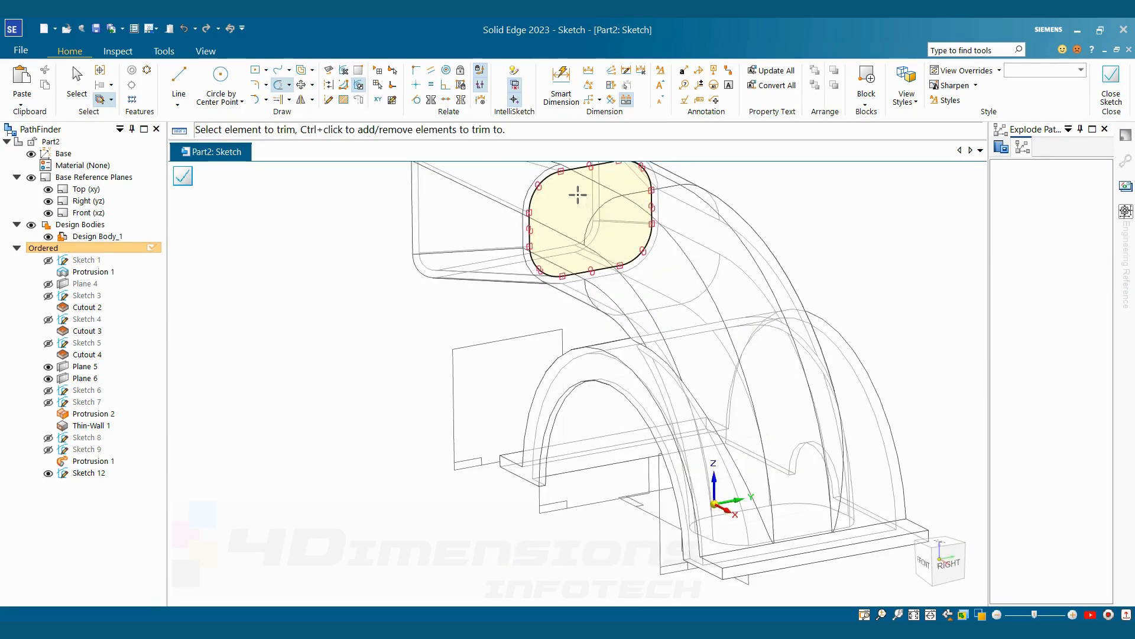
scroll(781, 259, "down", 2)
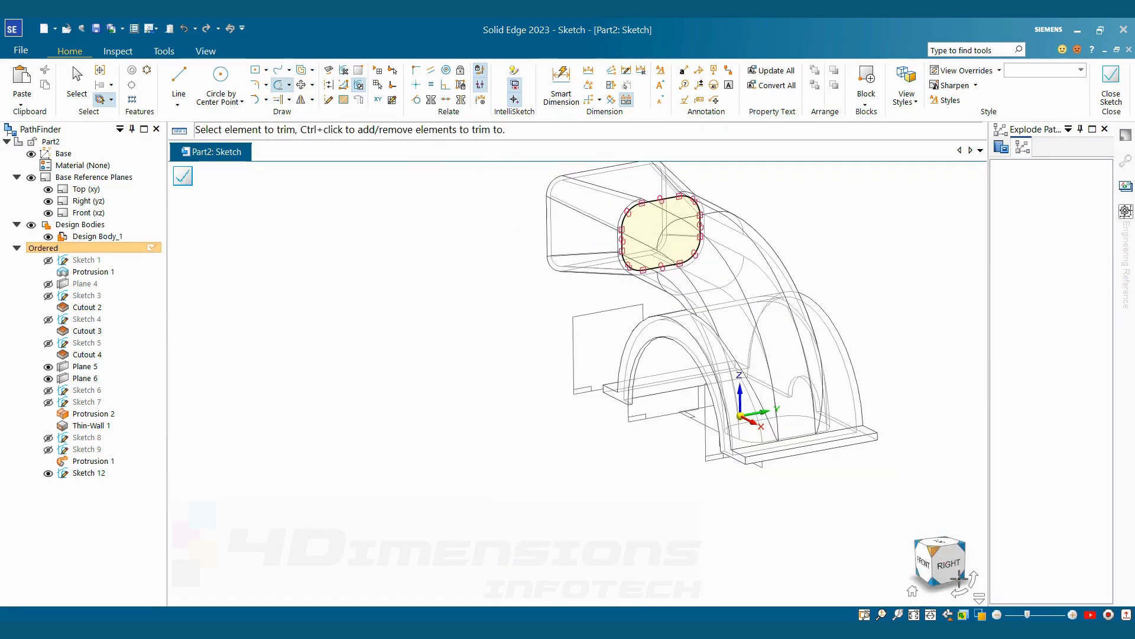
Restore the shaded view with visible edges and finish the inner profile sketch.
left_click(978, 617)
left_click(1056, 572)
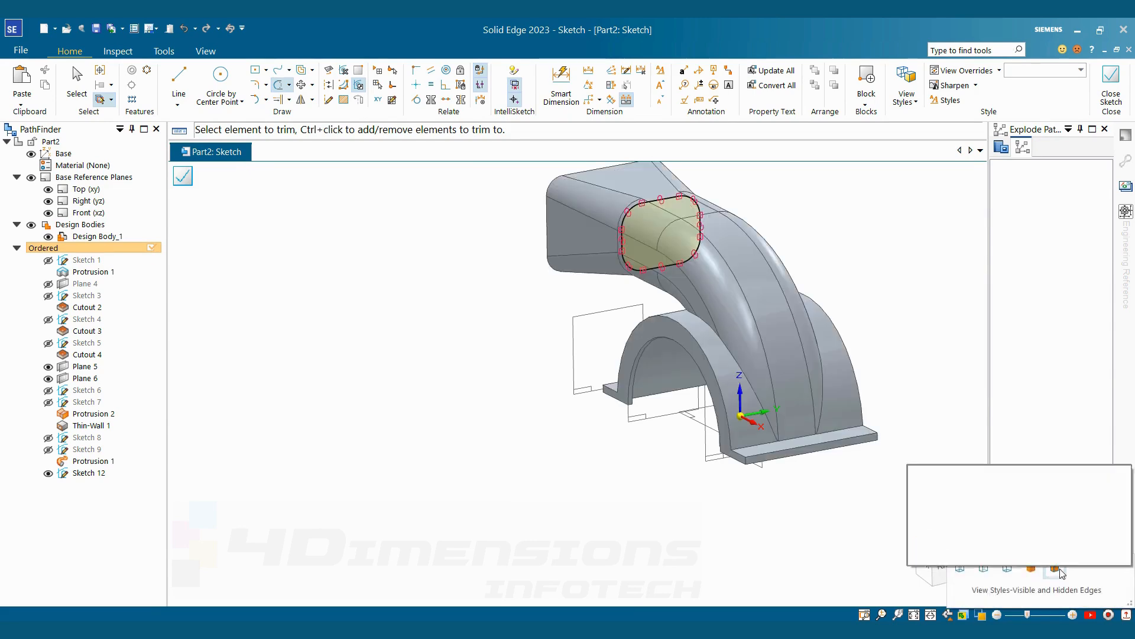
scroll(923, 274, "down", 2)
middle_click_drag(913, 254, 930, 284)
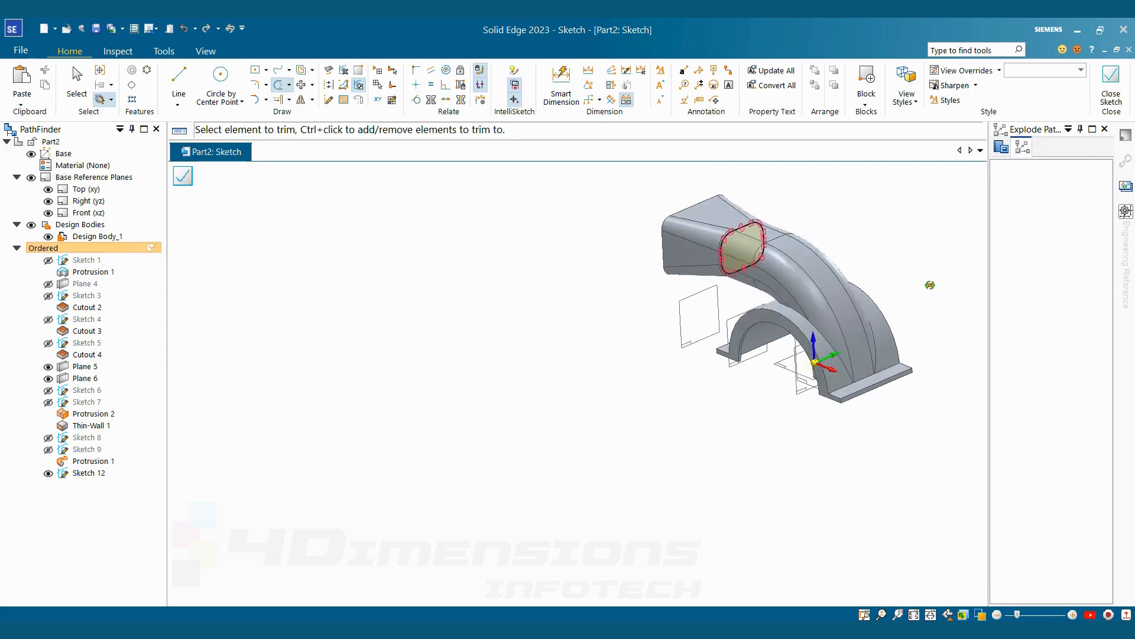
scroll(879, 285, "up", 3)
left_click(1111, 89)
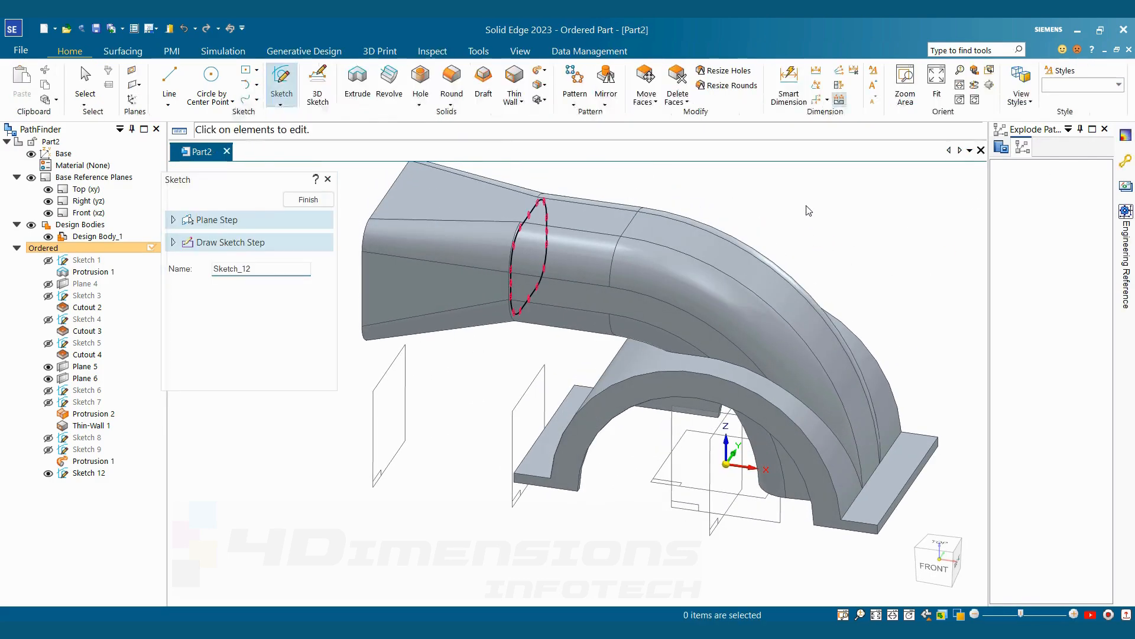
left_click(308, 199)
key("Escape")
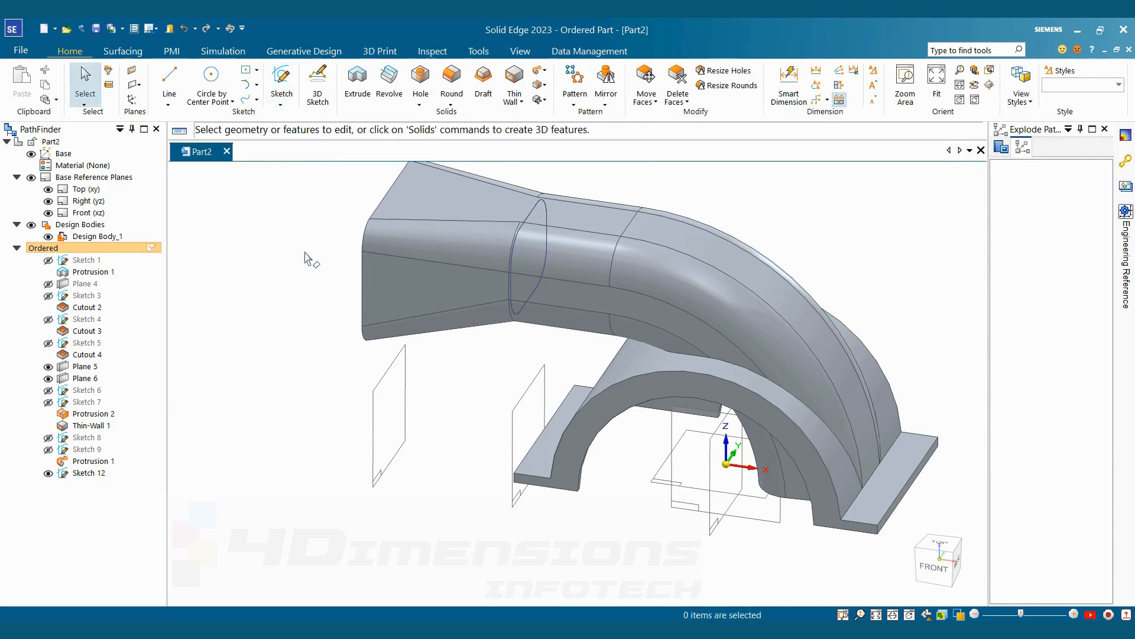
Sketch a horizontal line about 9.3 in long on the Front (xz) plane, starting at the inner profile's upper edge.
left_click(695, 441)
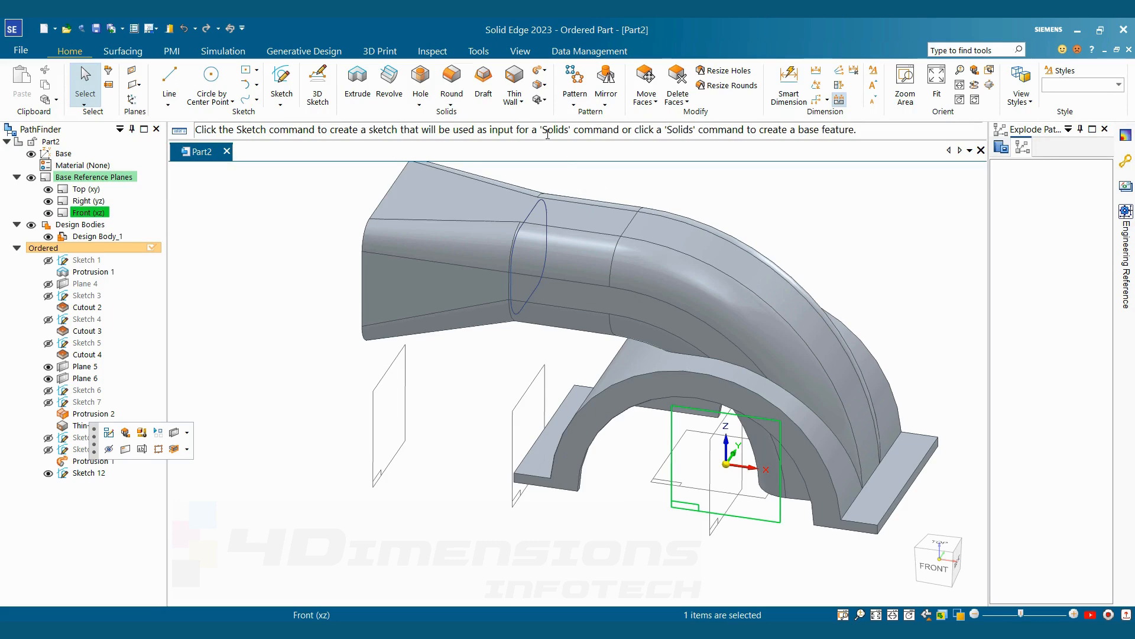
left_click(282, 80)
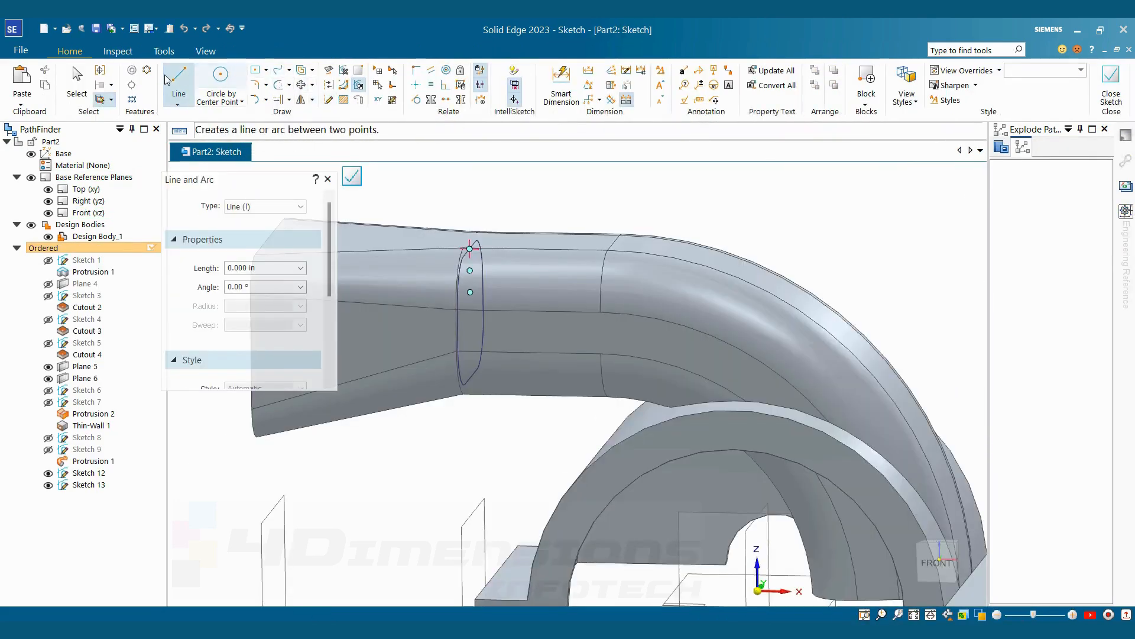
left_click(179, 86)
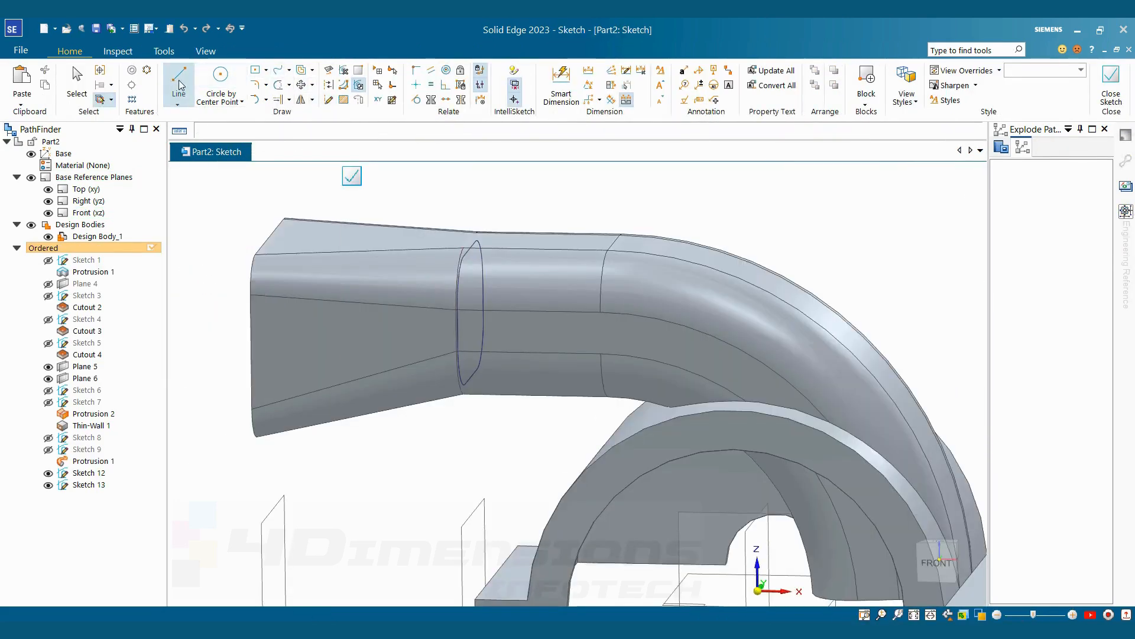
left_click(470, 249)
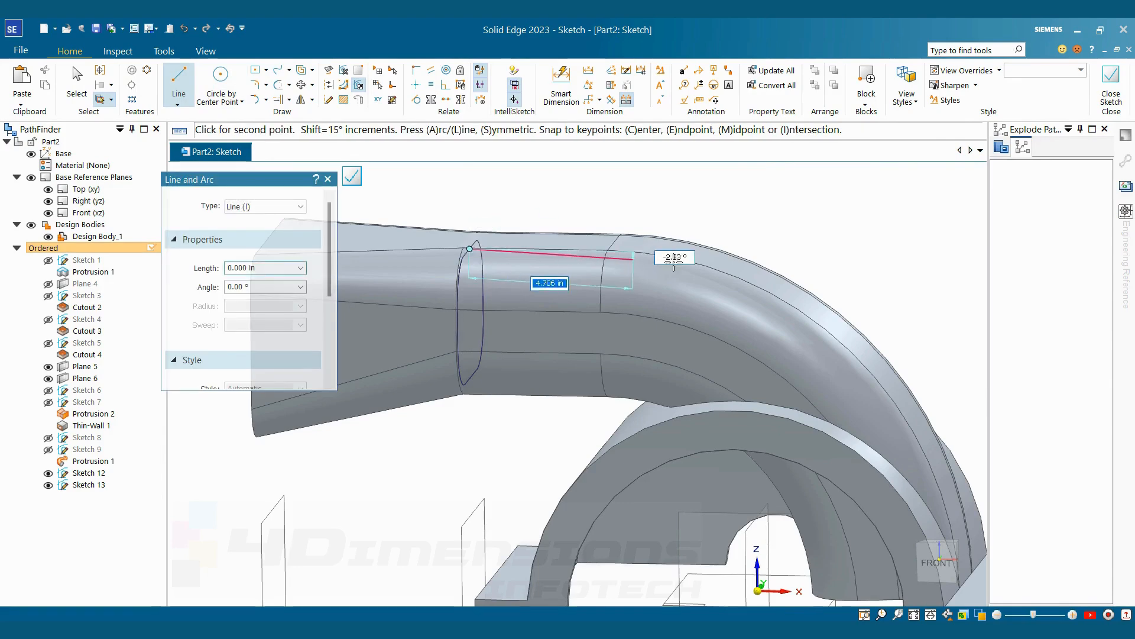
left_click(937, 562)
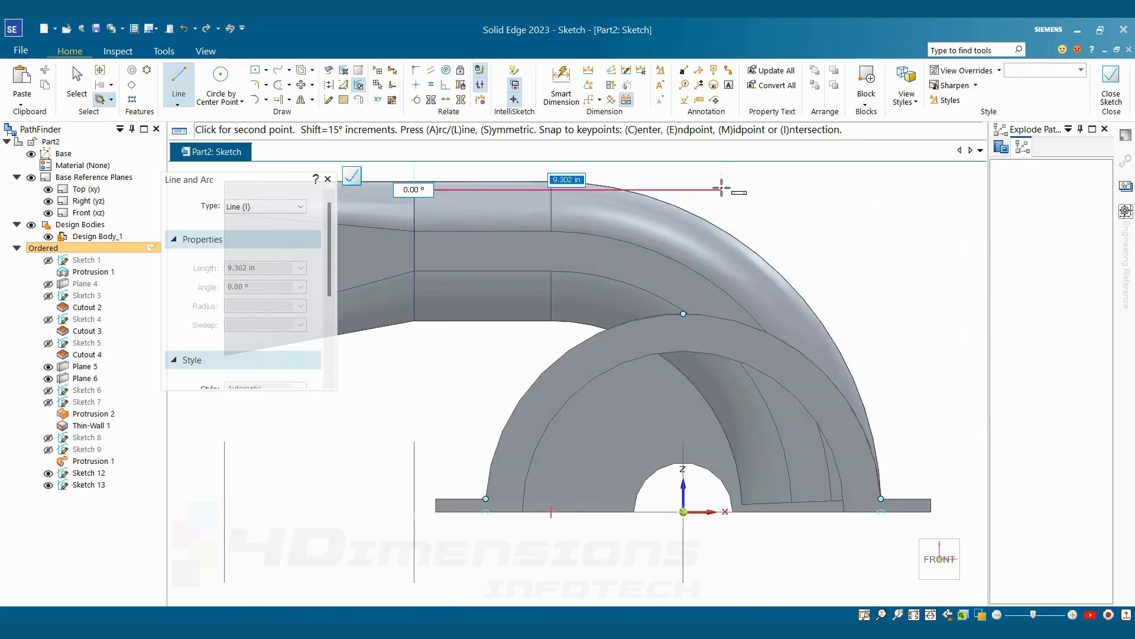
left_click(77, 83)
scroll(721, 373, "down", 2)
scroll(851, 382, "up", 1)
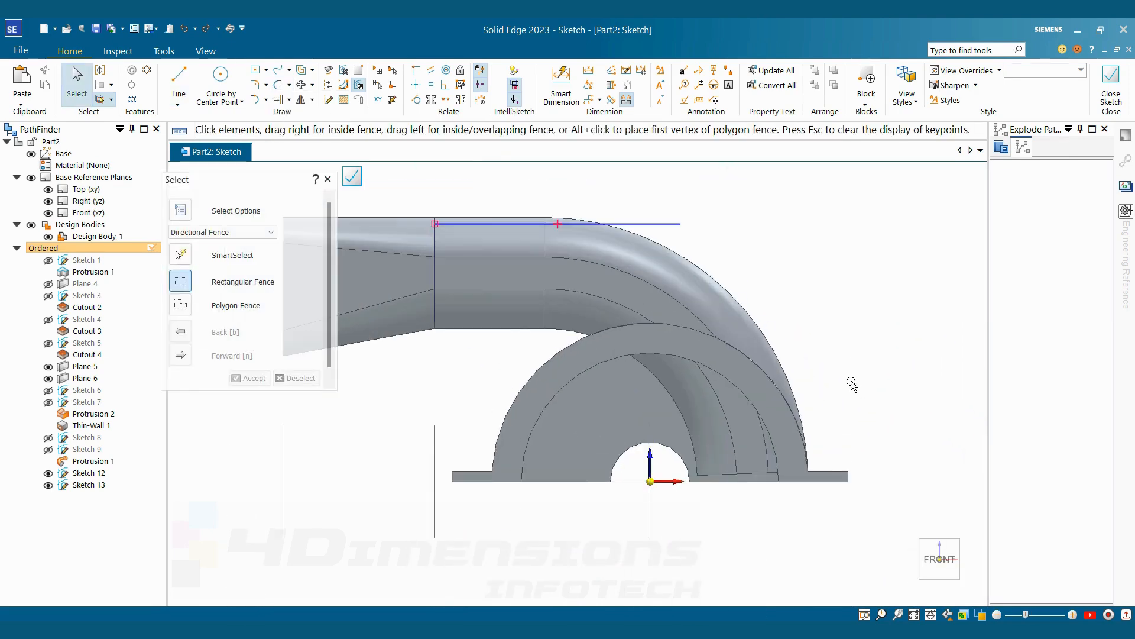
Sketch a three-point arc of about 9.77 in radius from the horizontal line down to the duct's inner lower end edge.
left_click(266, 100)
left_click(287, 133)
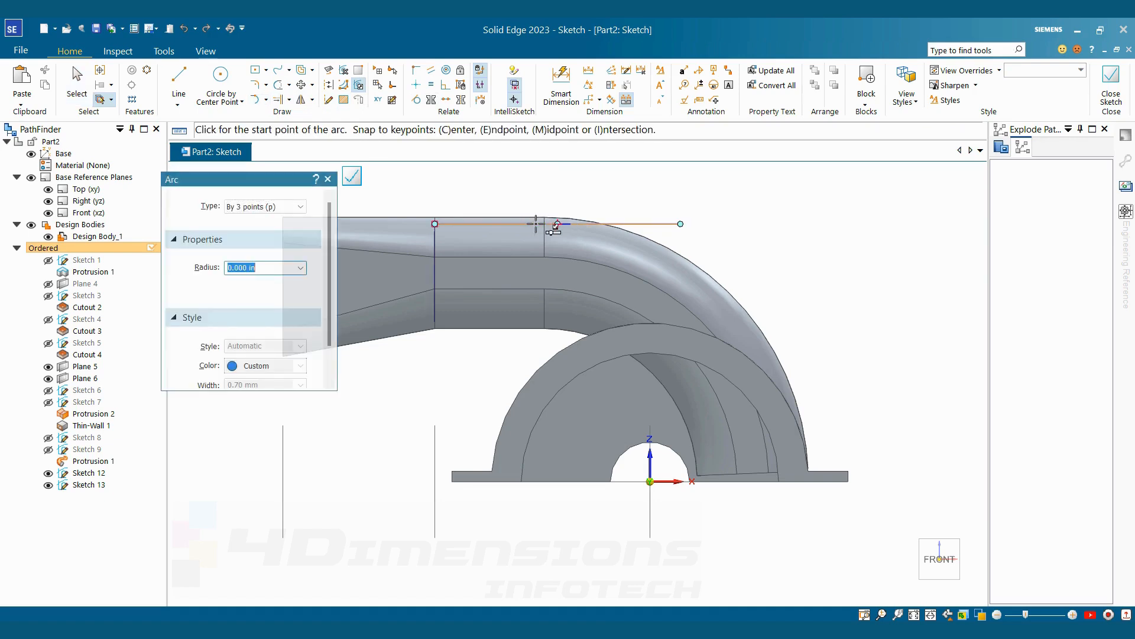
left_click(569, 234)
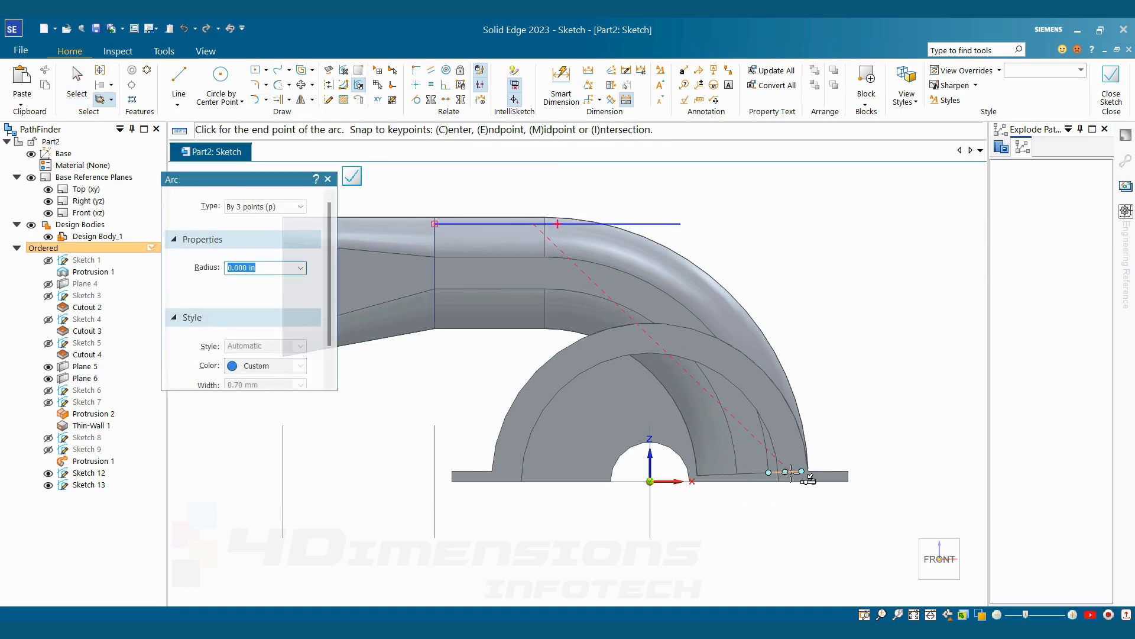
left_click(791, 471)
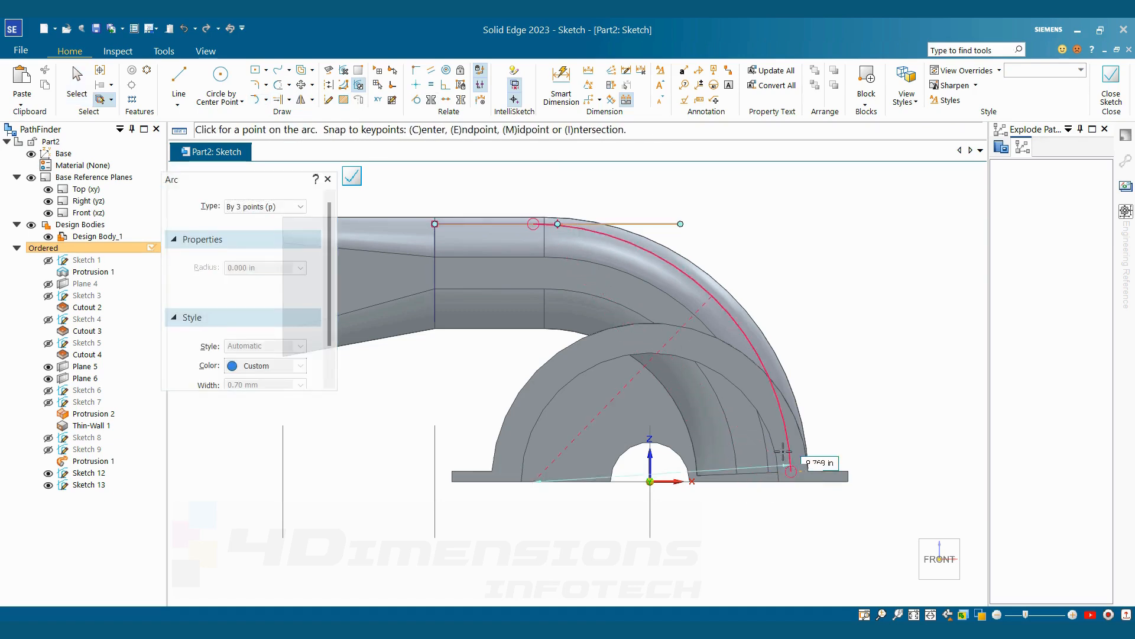
left_click(755, 376)
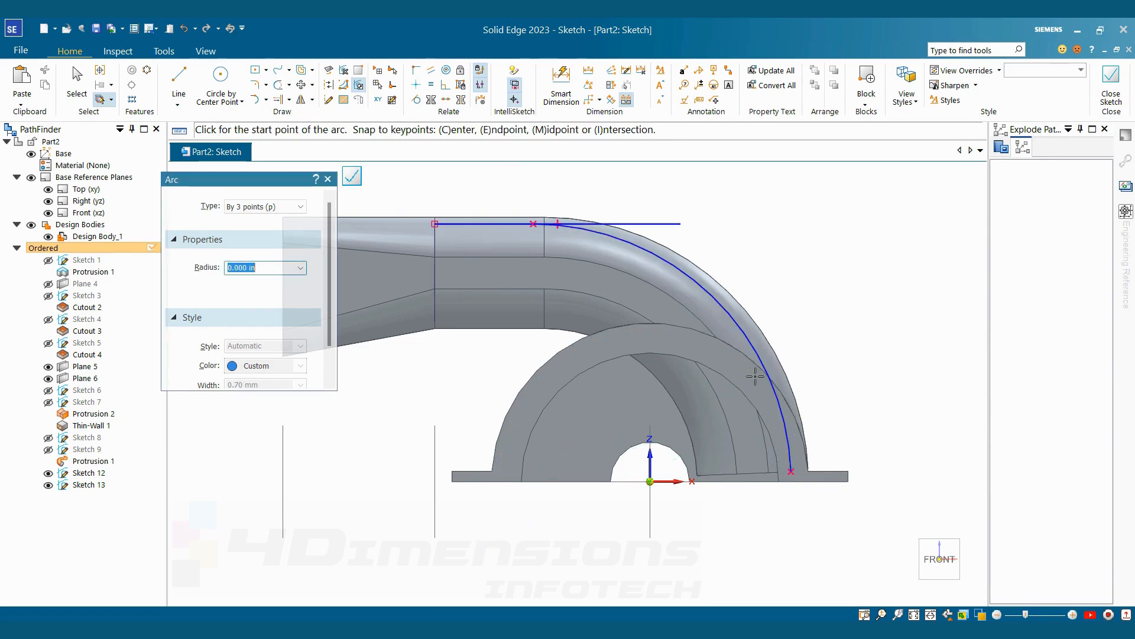
key("Escape")
Make the arc tangent to the horizontal line with a Tangent relation.
scroll(732, 260, "down", 2)
scroll(732, 272, "up", 3)
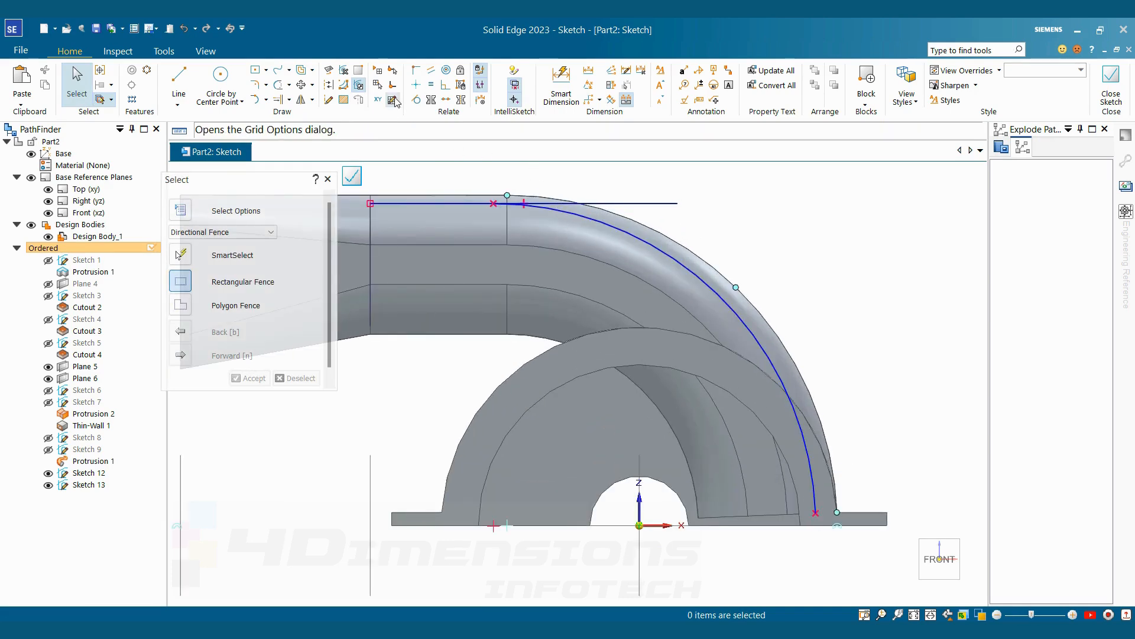
left_click(417, 99)
left_click(592, 203)
left_click(675, 259)
key("Escape")
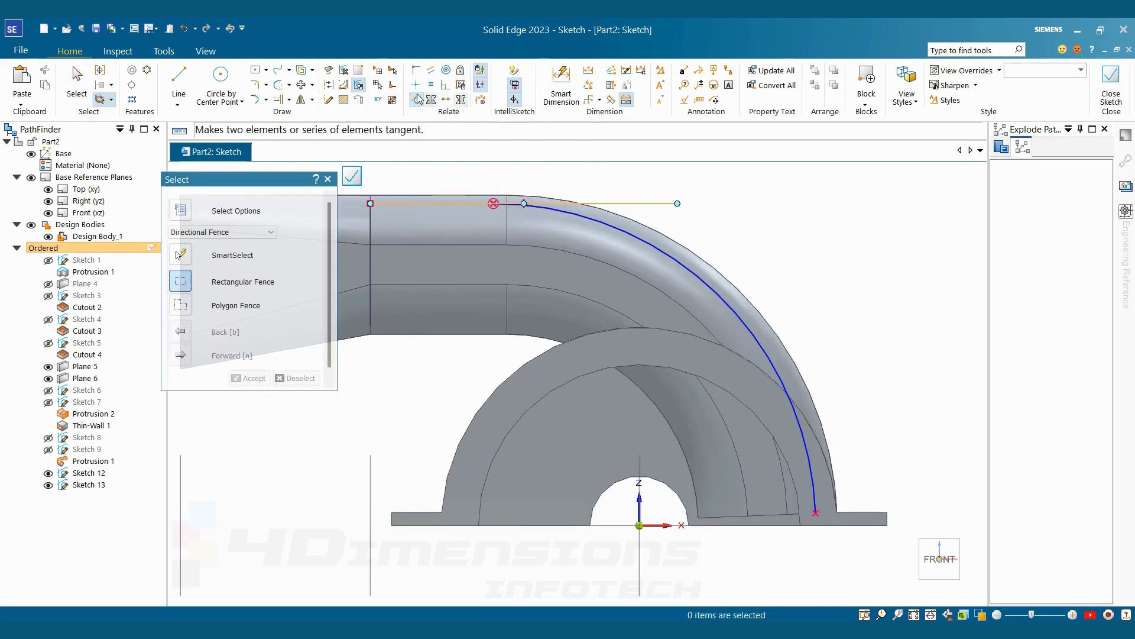
Dimension the path arc's radius and set it to 10 in.
left_click(561, 83)
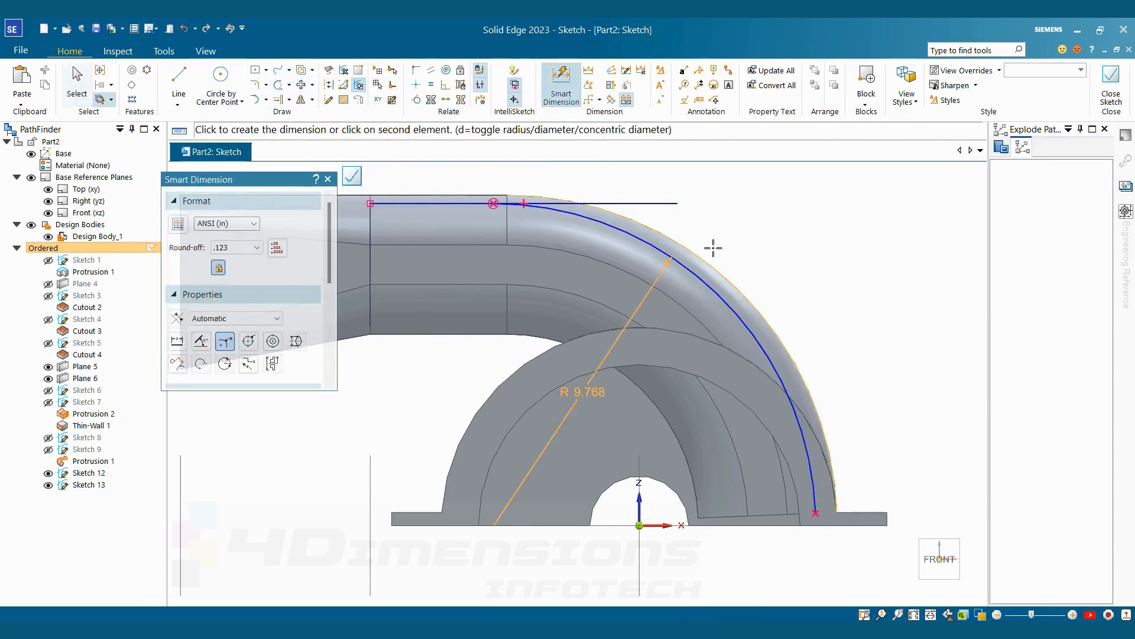
left_click(704, 275)
left_click(755, 231)
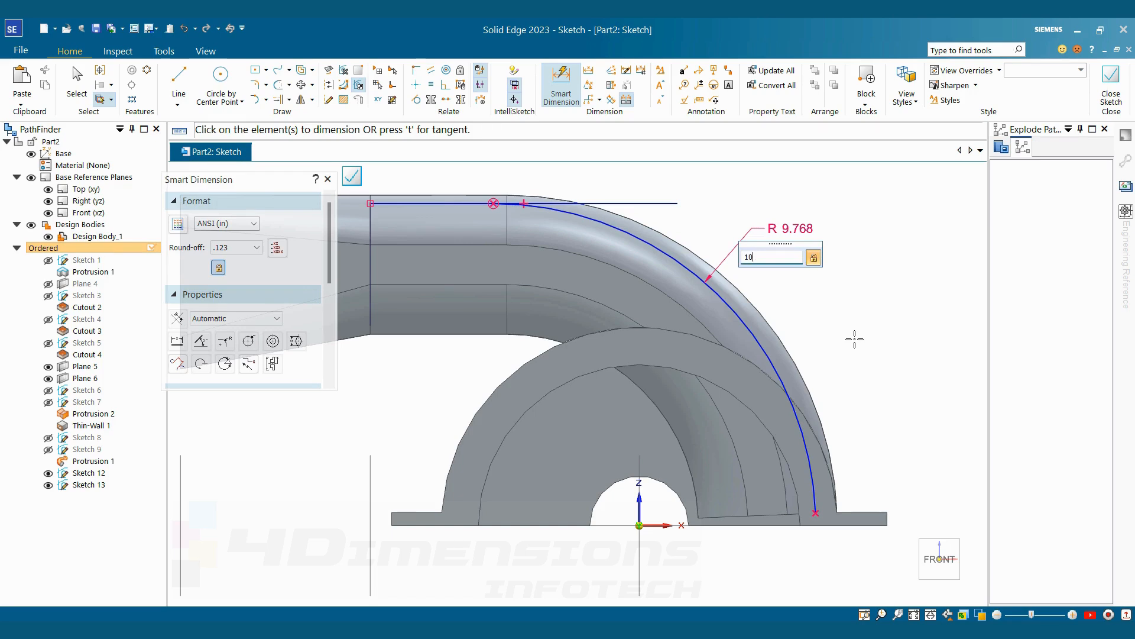
key("Return")
Trim the horizontal line's overhang beyond the arc's tangent point and finish the path sketch.
left_click(278, 86)
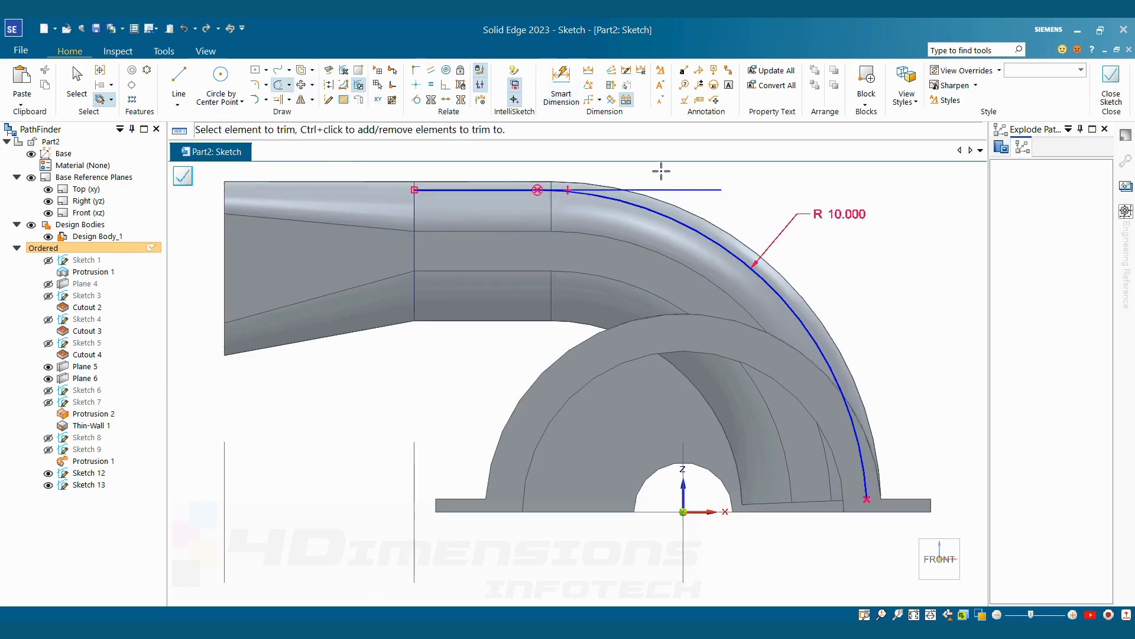
left_click_drag(661, 172, 703, 210)
scroll(709, 213, "down", 4)
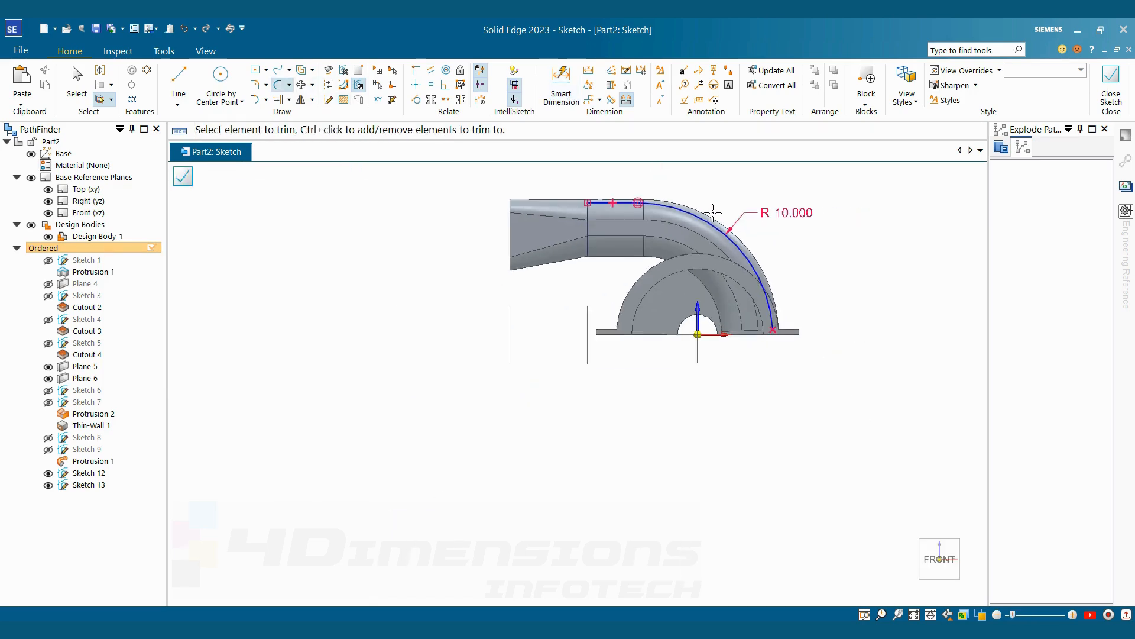
scroll(713, 213, "up", 3)
key("Escape")
scroll(579, 212, "up", 2)
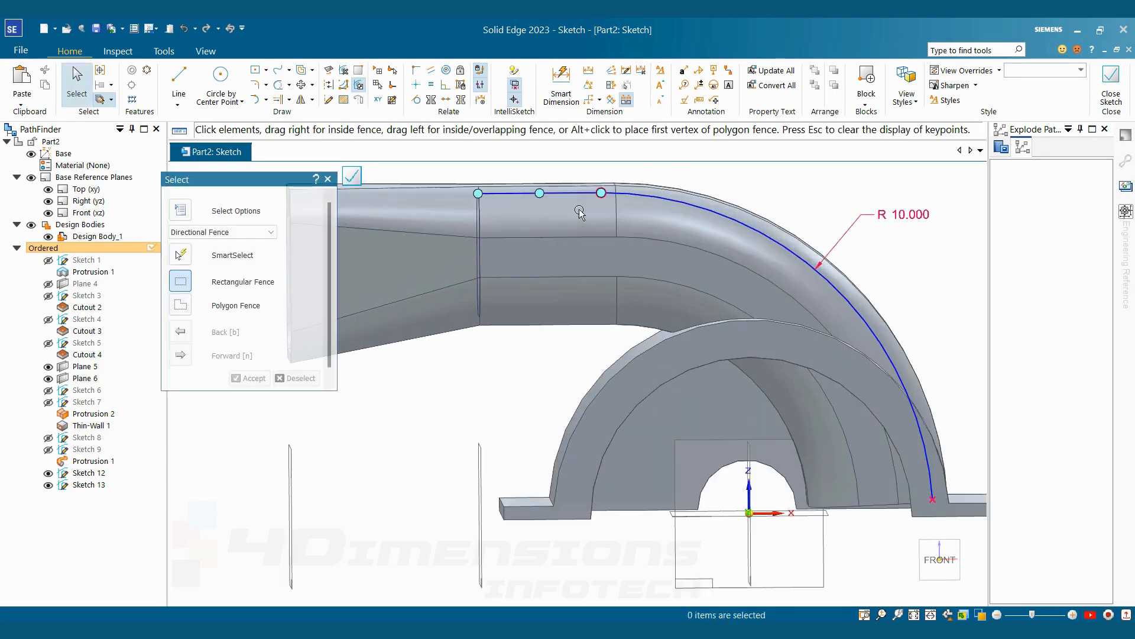
middle_click_drag(871, 276, 820, 291)
scroll(820, 291, "down", 2)
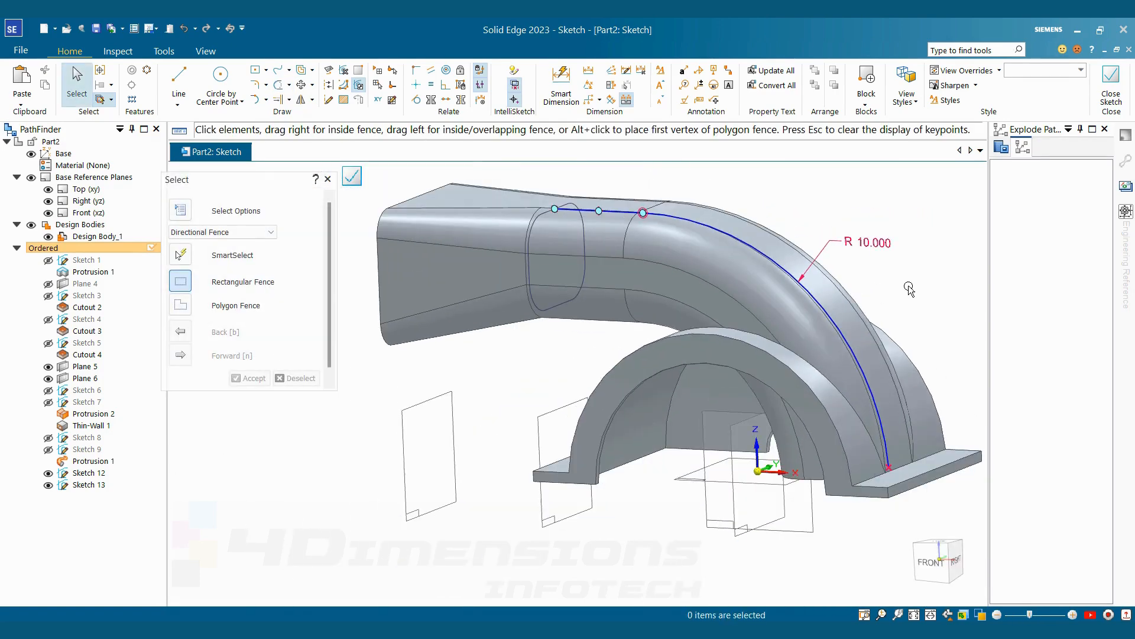
left_click(1111, 82)
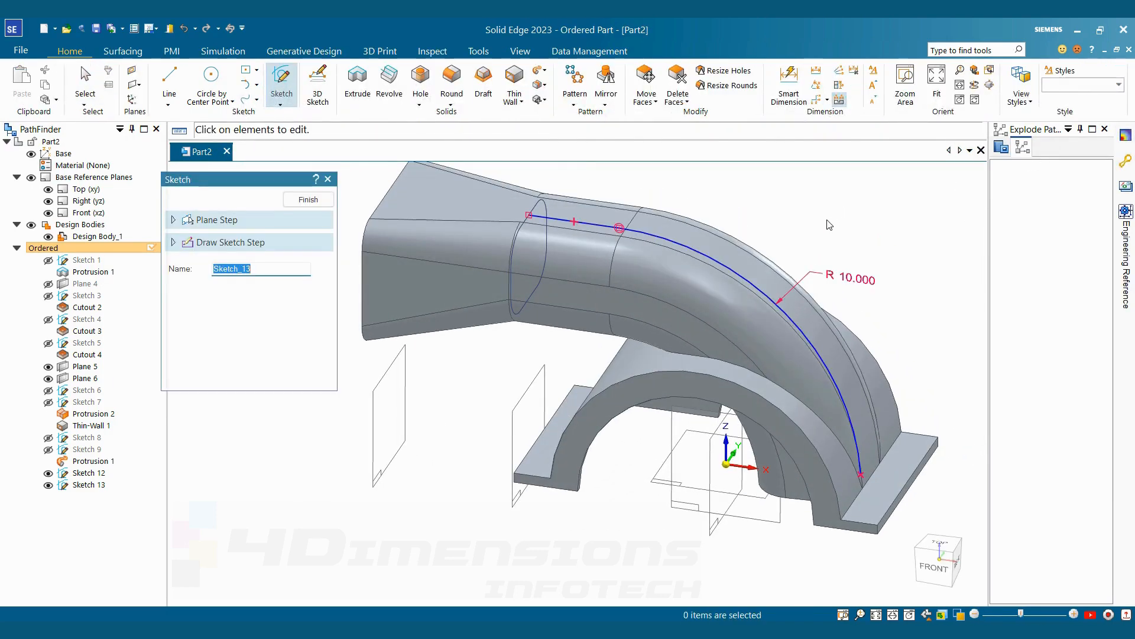
key("Escape")
Create a swept cutout of the inner duct profile along the line-and-arc path, keeping No merge and Normal section alignment.
left_click(544, 88)
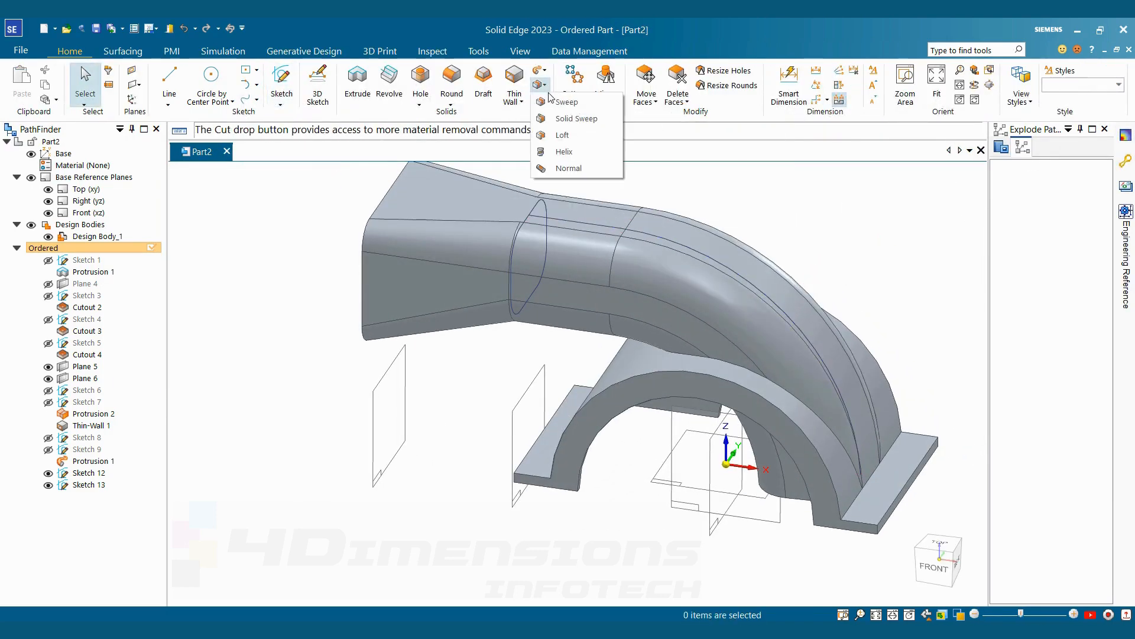
left_click(563, 102)
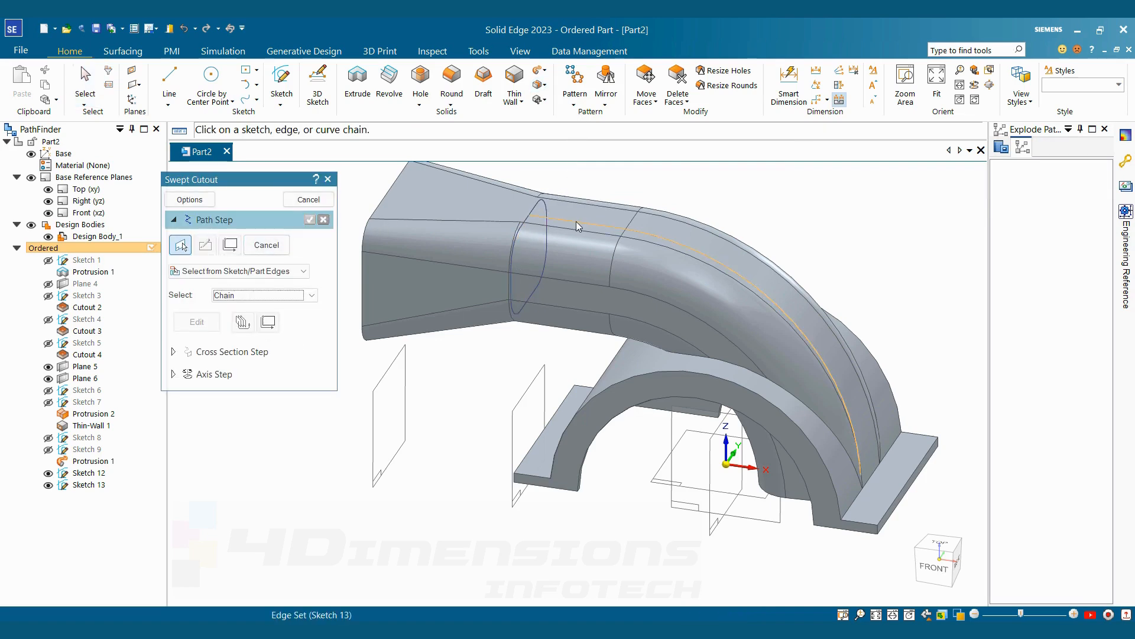
left_click(535, 223)
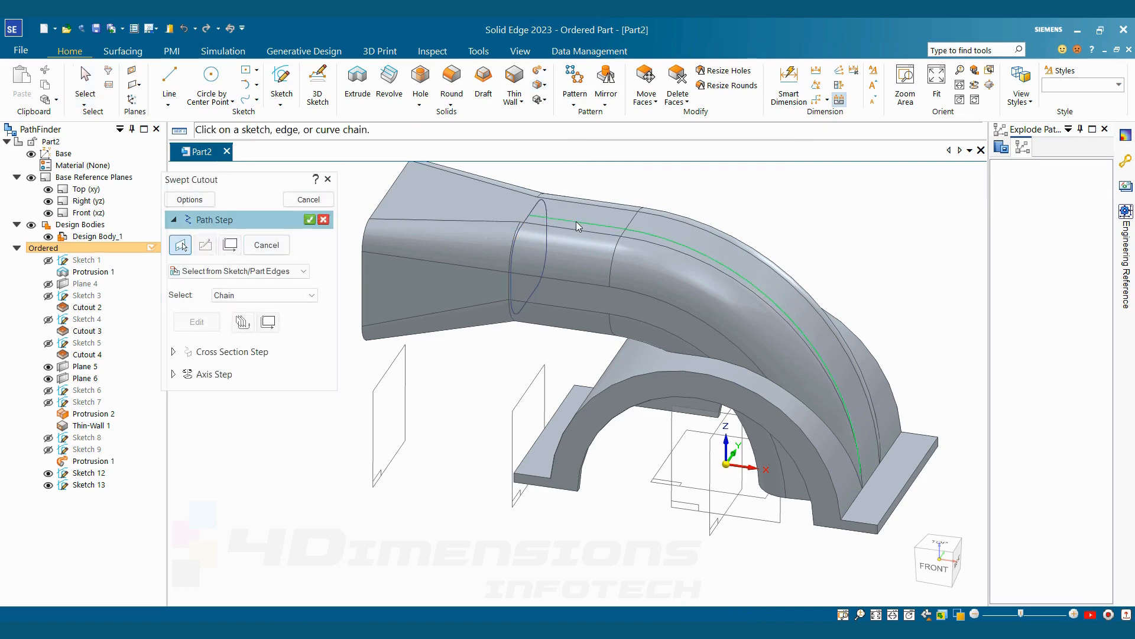
left_click(190, 201)
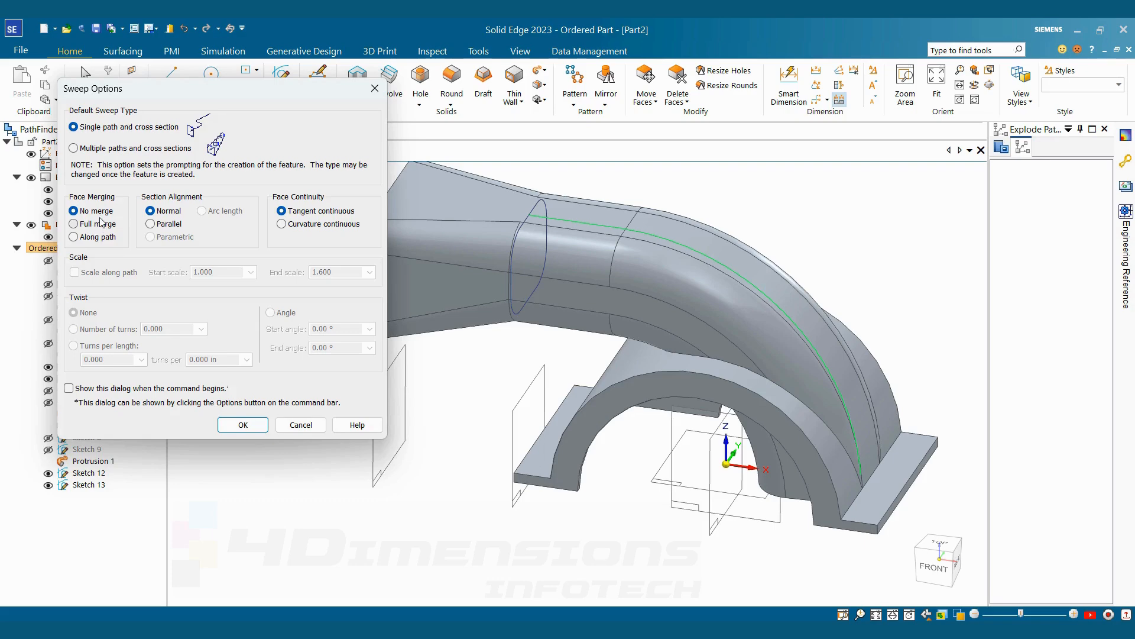
left_click(243, 424)
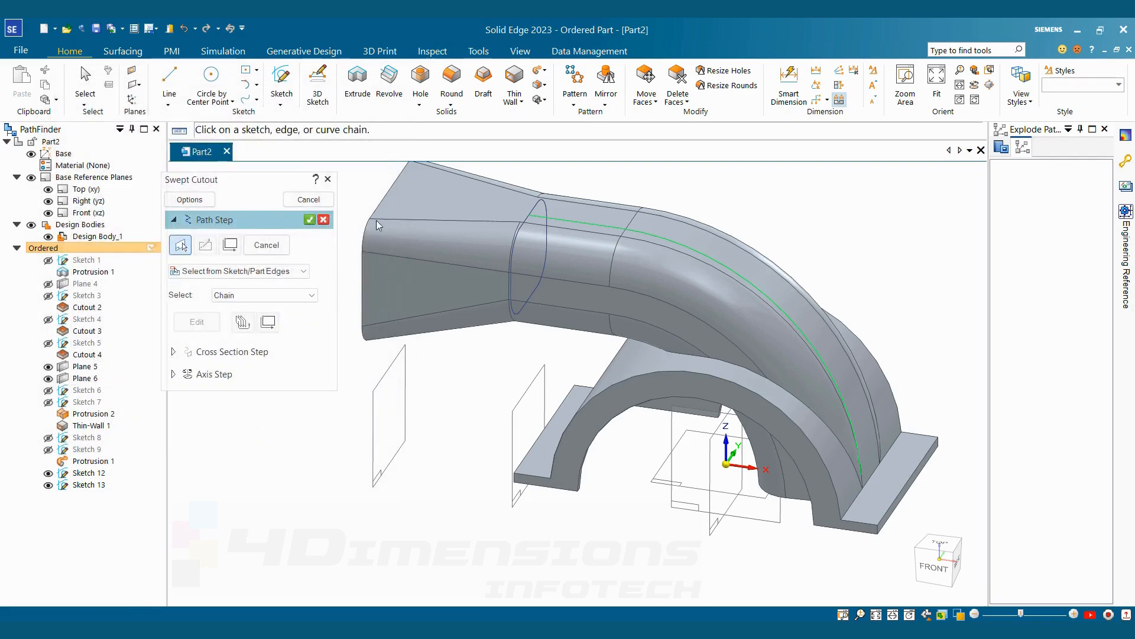
left_click(309, 220)
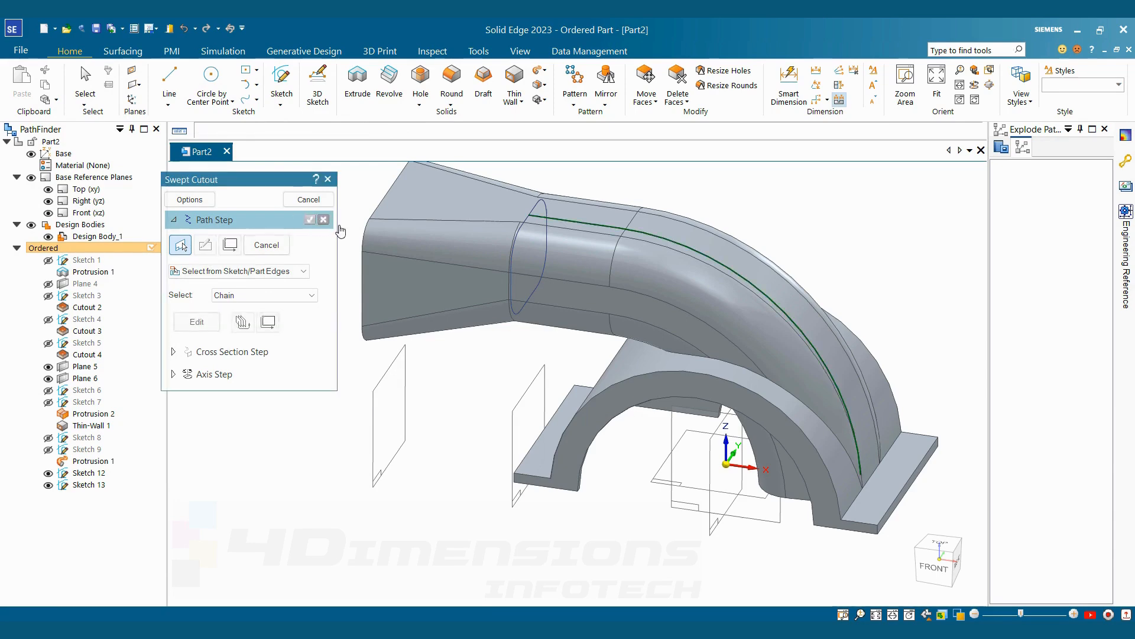
left_click(526, 225)
left_click(312, 202)
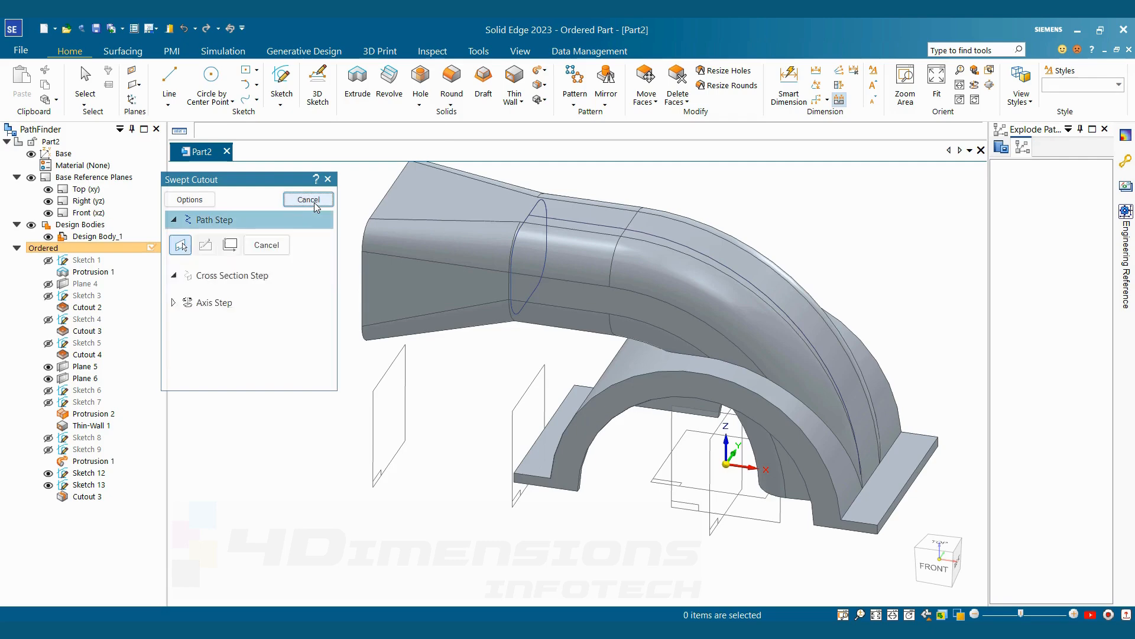
left_click(312, 202)
Examine the duct's hollow interior from its inlet end and where it opens into the half-round shell.
middle_click_drag(685, 534, 820, 407)
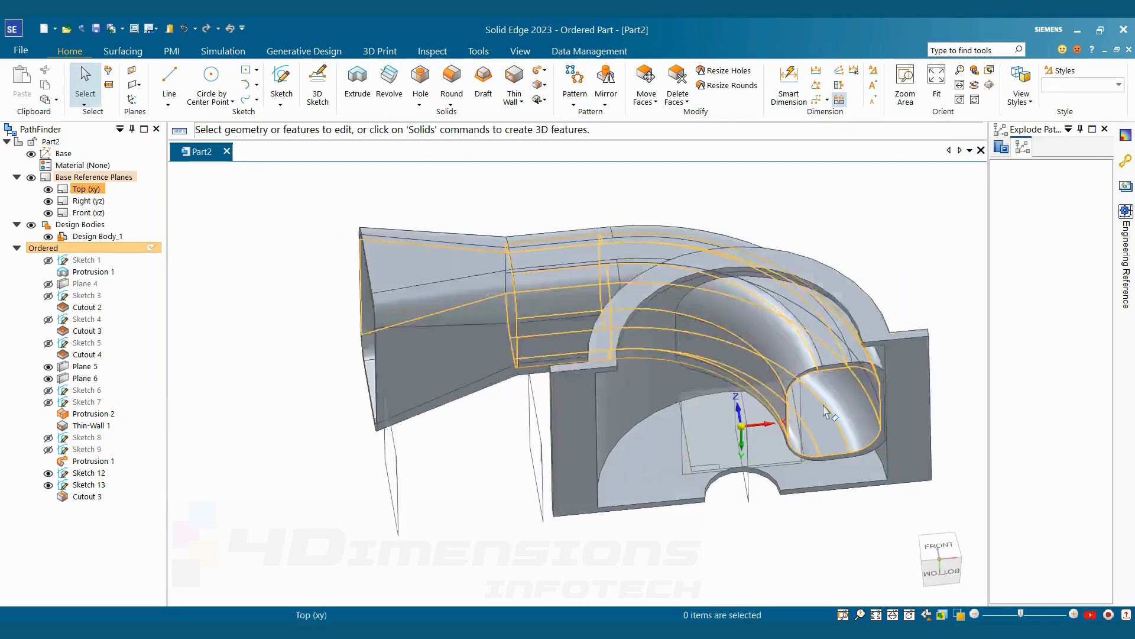
scroll(821, 408, "up", 5)
scroll(866, 448, "down", 5)
middle_click_drag(867, 448, 1032, 456)
scroll(668, 357, "up", 3)
left_click(569, 305)
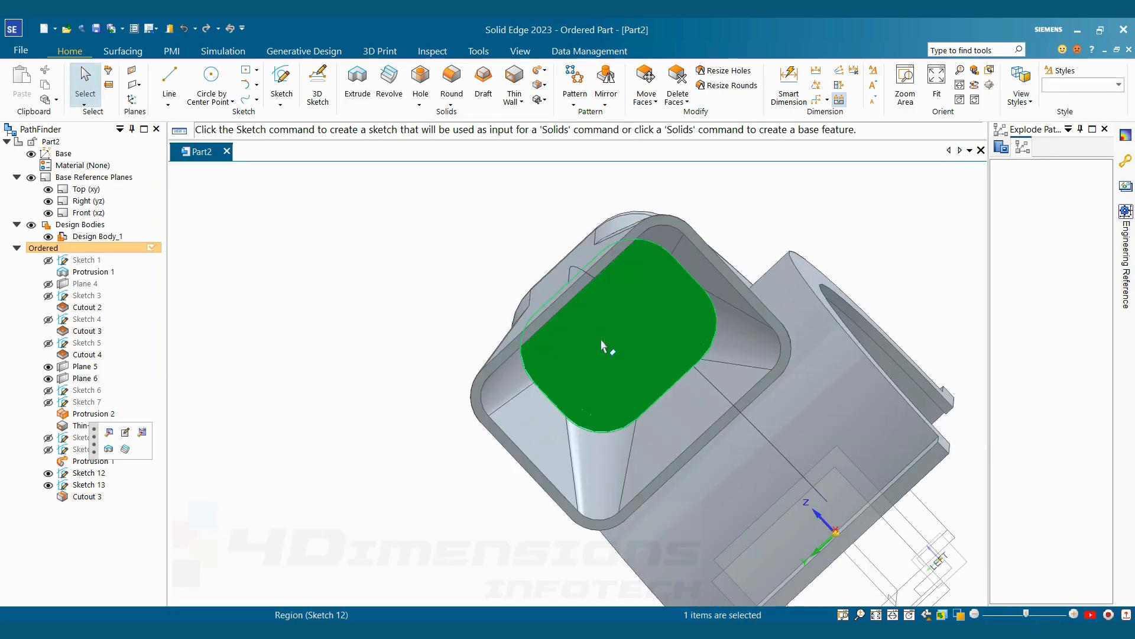
middle_click_drag(617, 353, 532, 266)
left_click(447, 234)
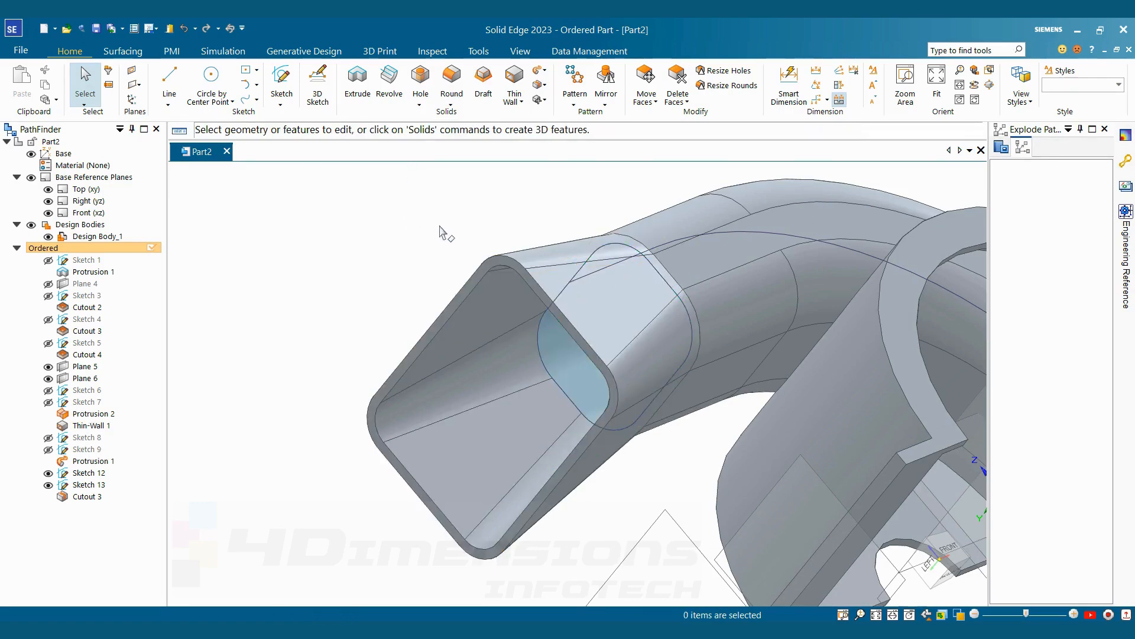
middle_click_drag(447, 234, 528, 254)
middle_click_drag(576, 285, 621, 383)
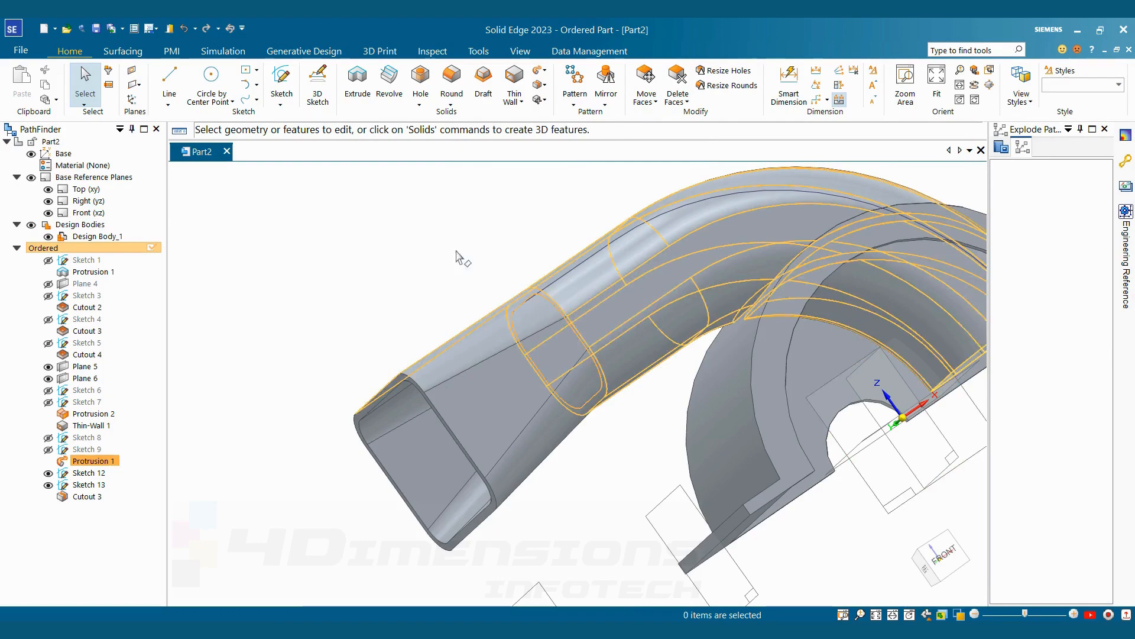
middle_click_drag(542, 283, 512, 269)
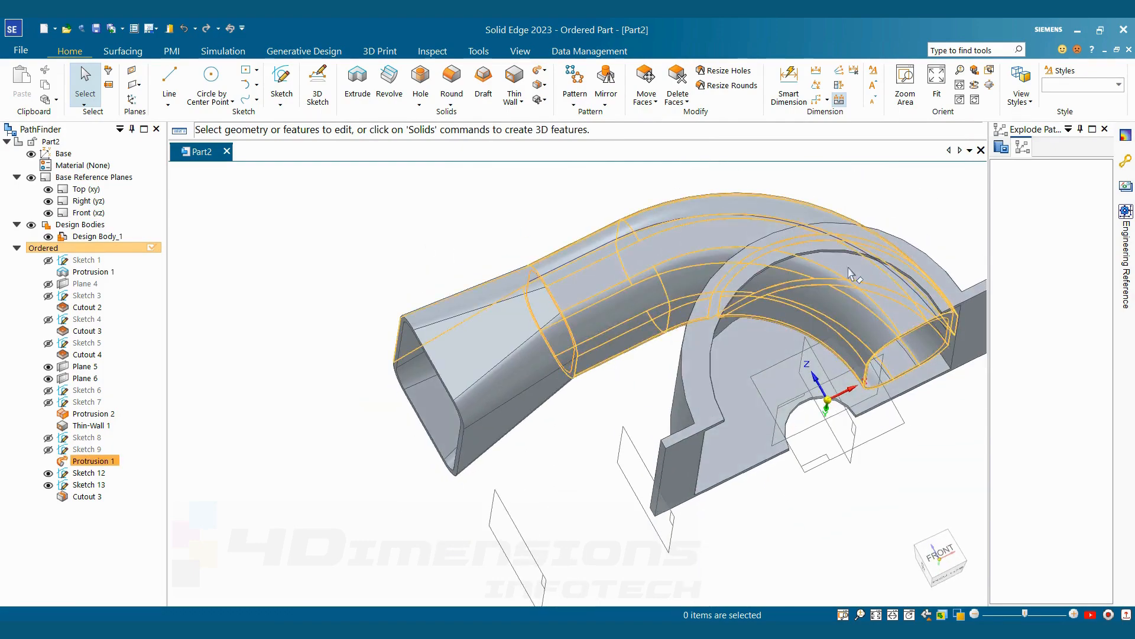
middle_click_drag(899, 437, 820, 474)
scroll(819, 481, "up", 3)
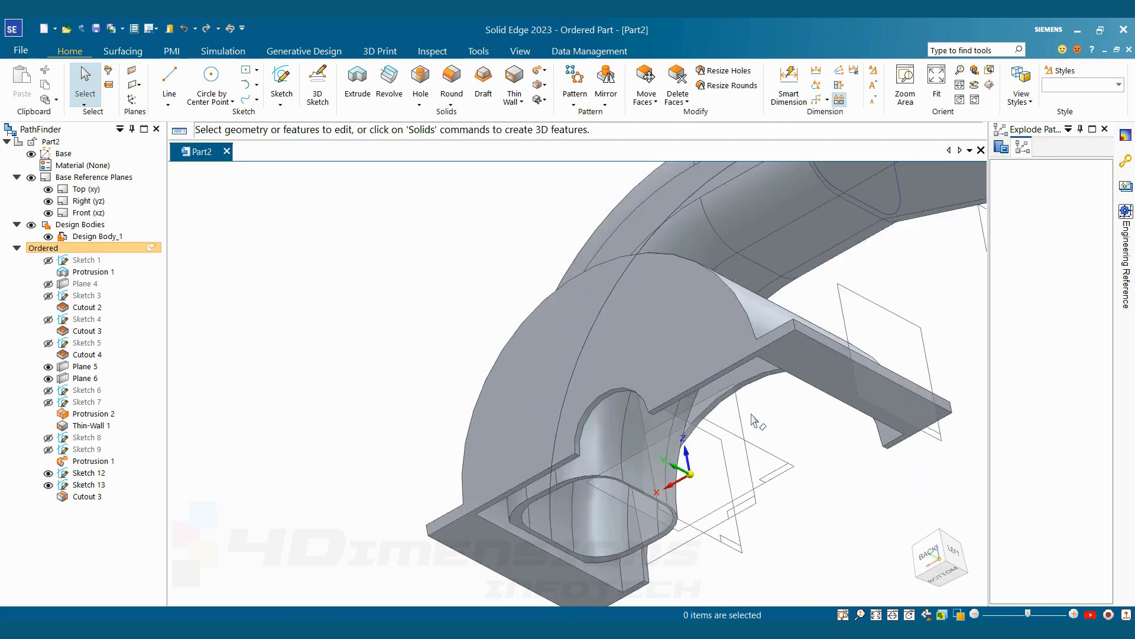
Start a sketch on the inner face of the shell's front arched wall and project the shell's inner half-round edge.
left_click(282, 83)
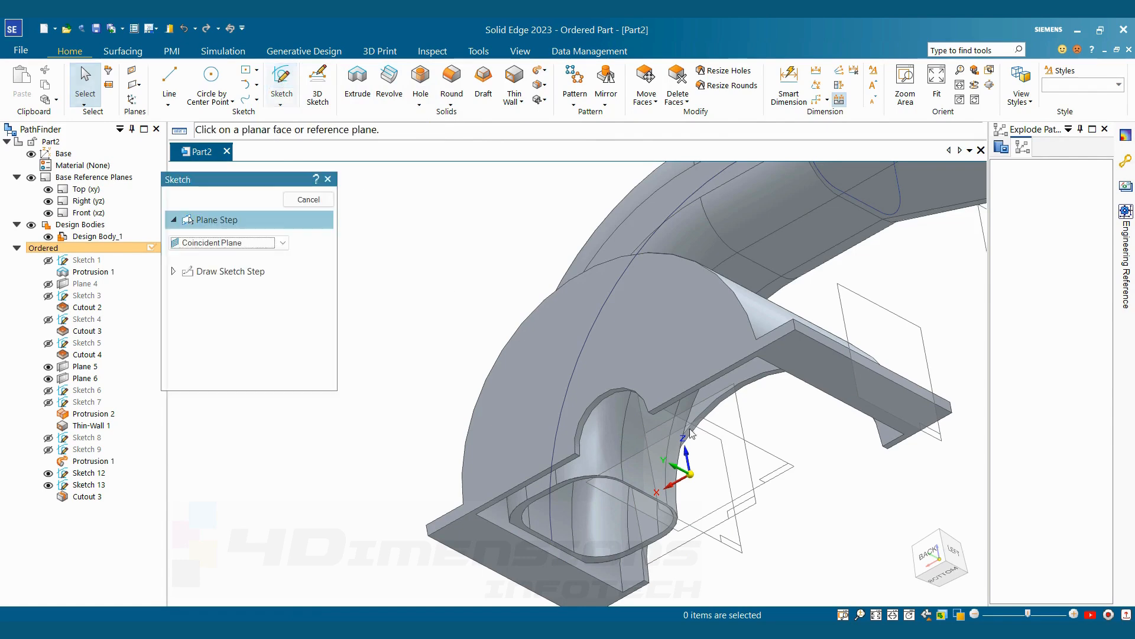
left_click(753, 380)
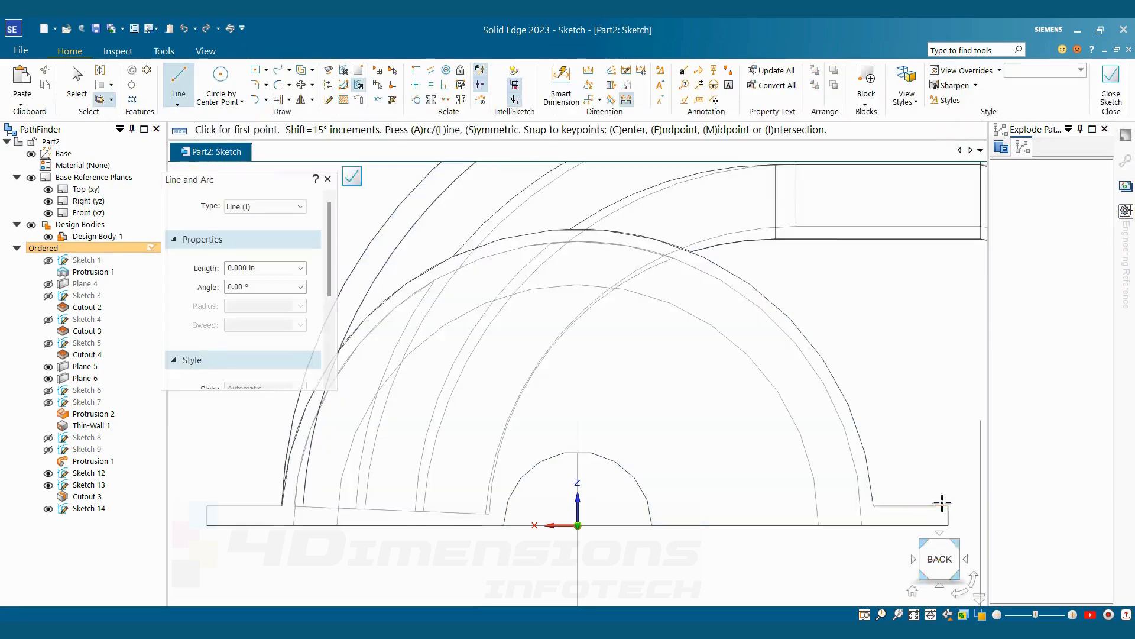
scroll(712, 360, "down", 4)
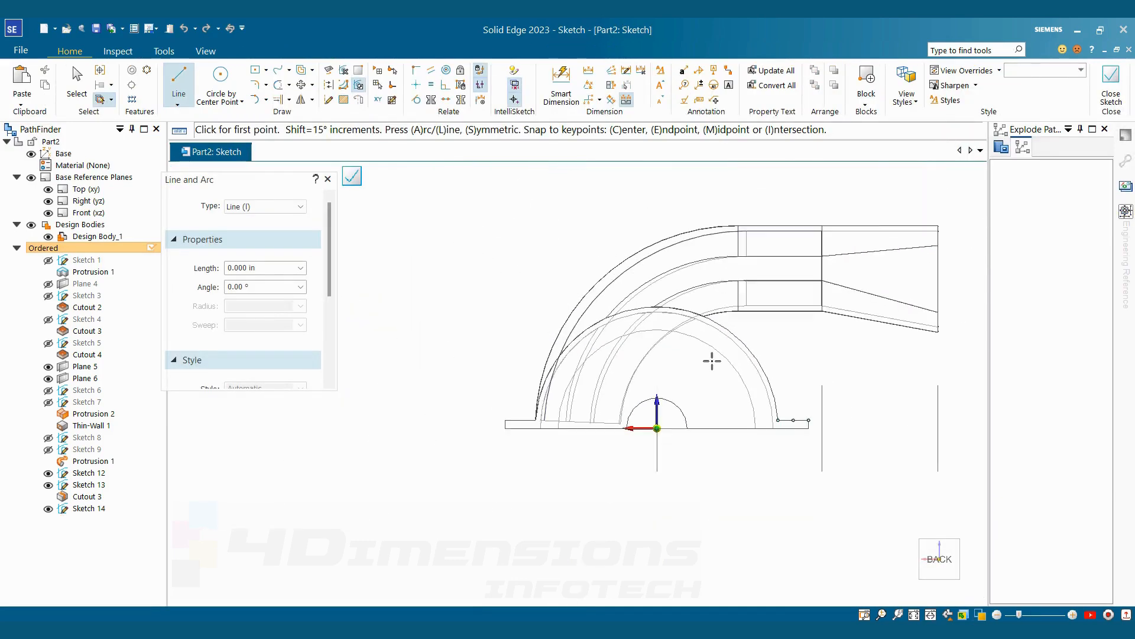
scroll(712, 361, "up", 2)
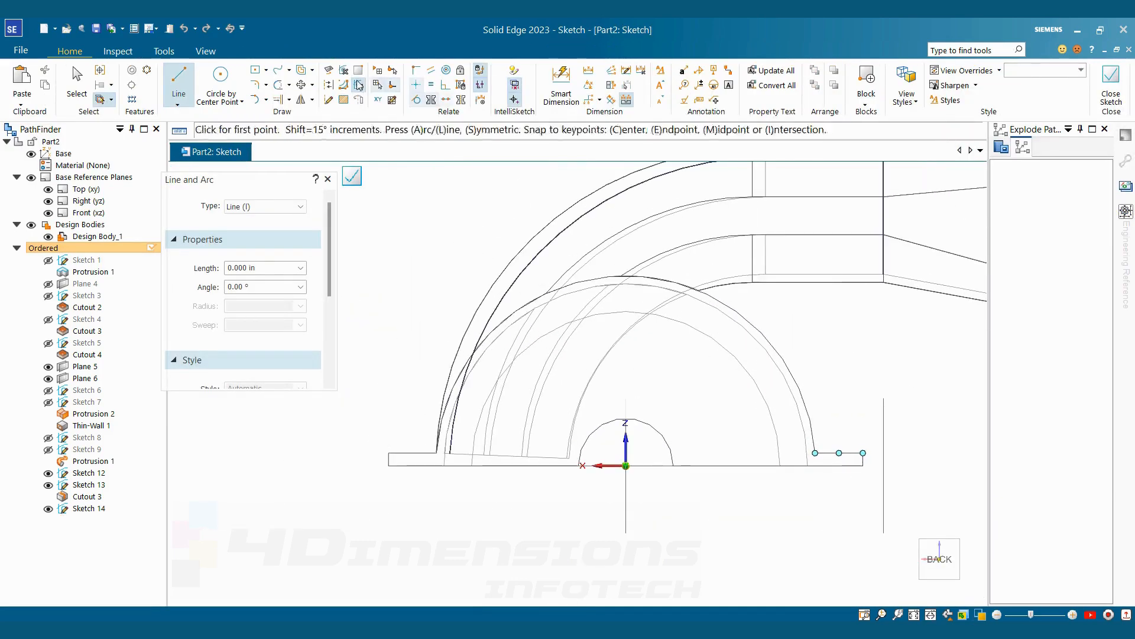
left_click(329, 70)
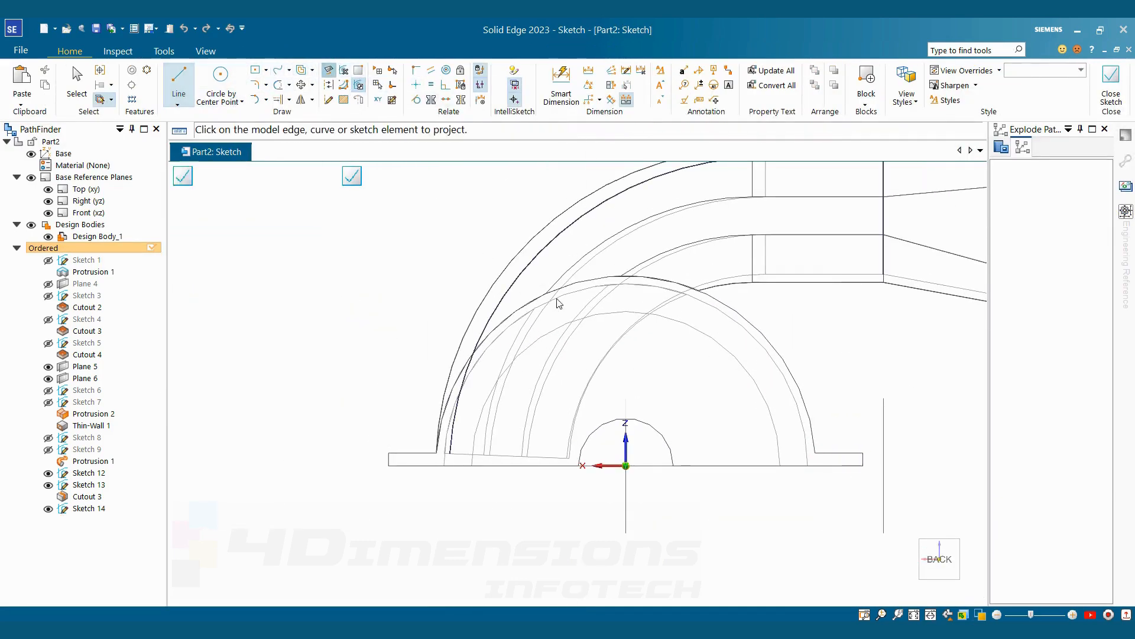
left_click(783, 382)
Close the projected half-round with an 11.5 in horizontal line between its two endpoints.
left_click(179, 79)
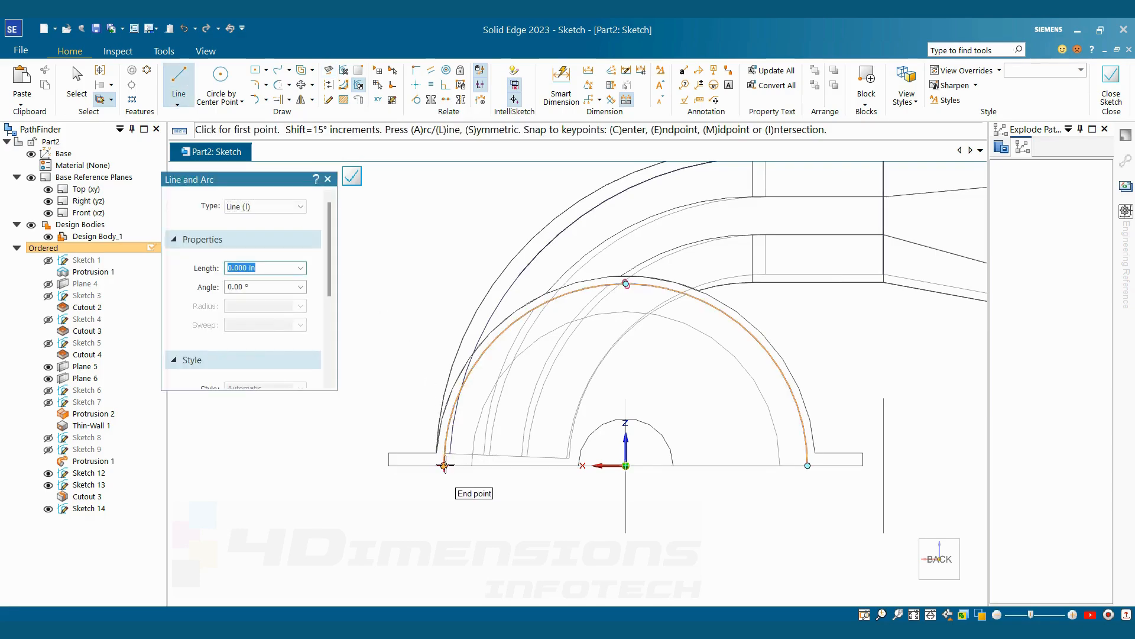
left_click(444, 466)
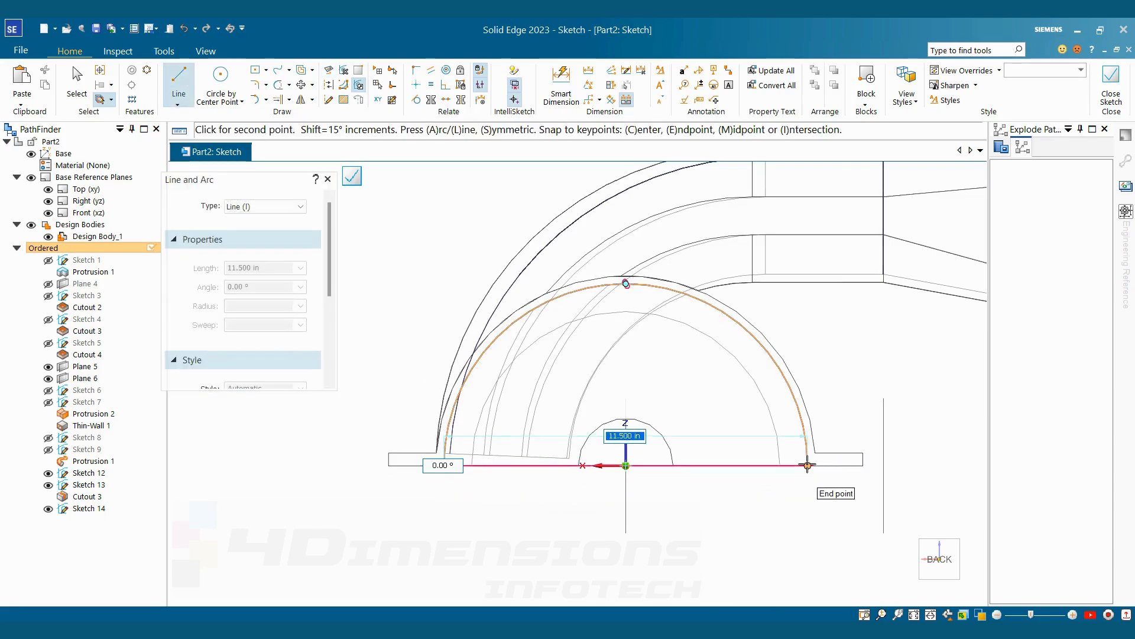
left_click(809, 466)
key("Escape")
Restore the shaded view with visible edges and inspect the closed half-round profile against the shell's arched wall.
scroll(737, 349, "up", 5)
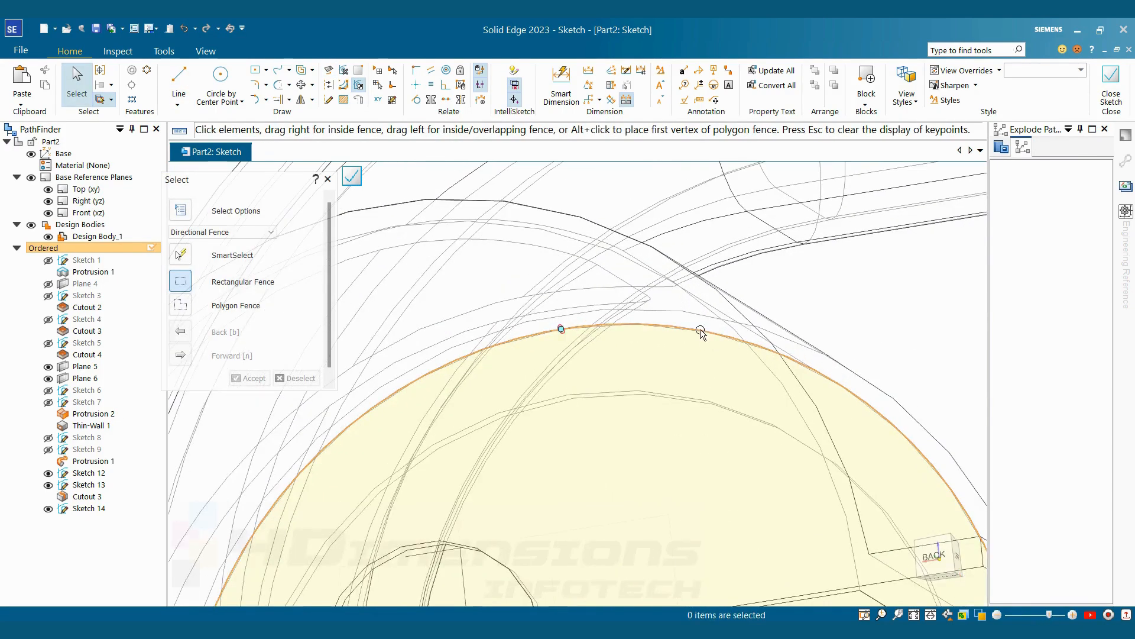
scroll(707, 319, "down", 5)
mouse_move(696, 277)
middle_mouse_down()
mouse_move(763, 426)
mouse_move(751, 504)
middle_mouse_up()
left_click(980, 615)
left_click(1062, 578)
mouse_move(922, 482)
middle_mouse_down()
mouse_move(918, 520)
mouse_move(915, 507)
middle_mouse_up()
scroll(789, 438, "up", 4)
scroll(774, 398, "up", 3)
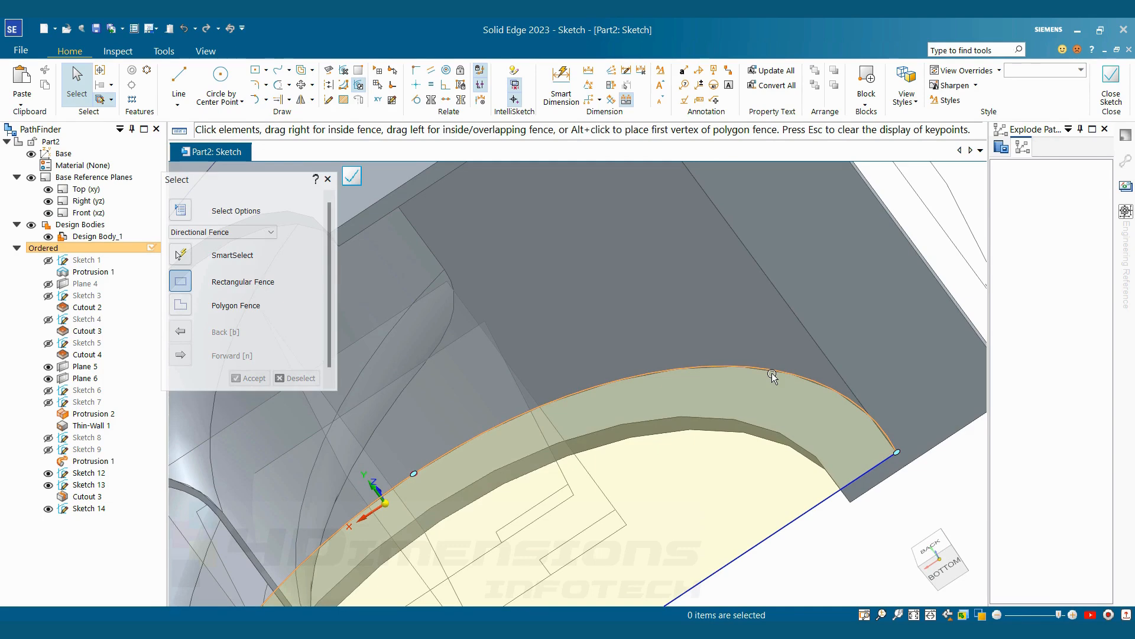
Check the closed half-round profile against the shell's interior and finish the sketch.
scroll(780, 410, "down", 3)
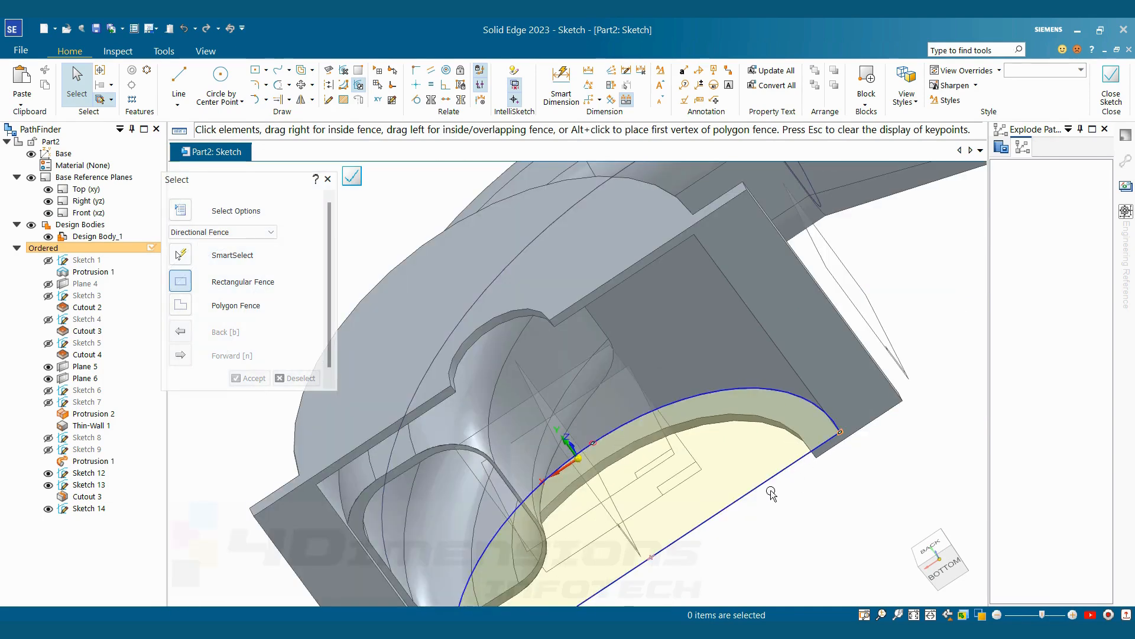
scroll(733, 500, "down", 2)
mouse_move(733, 500)
middle_mouse_down()
mouse_move(727, 550)
mouse_move(767, 450)
mouse_move(768, 497)
middle_mouse_up()
scroll(775, 435, "up", 1)
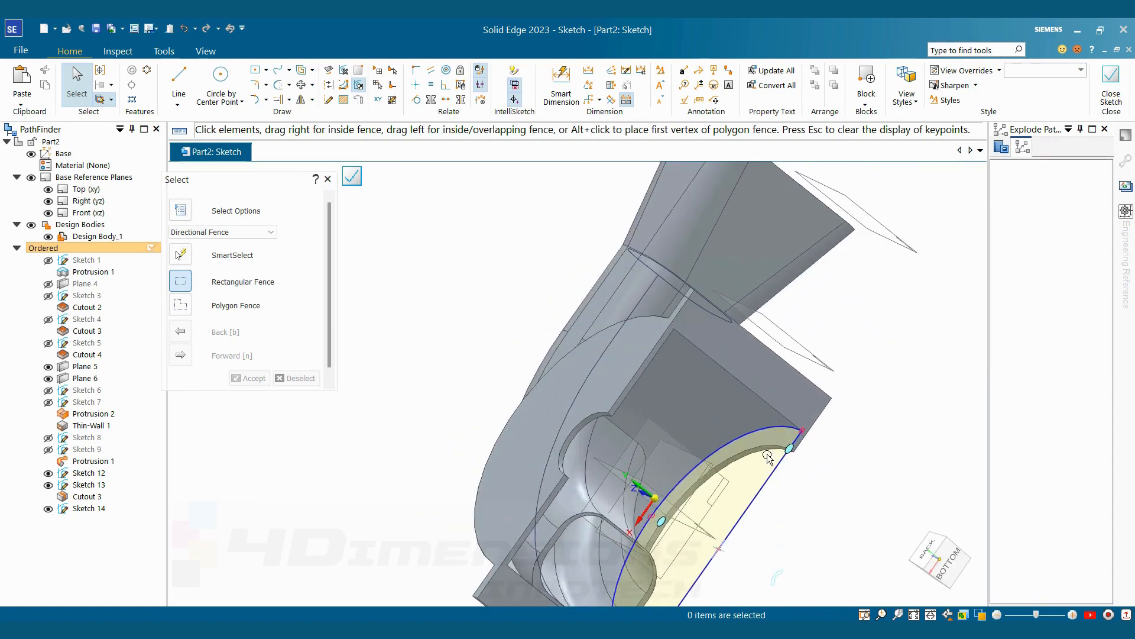
mouse_move(768, 457)
middle_mouse_down()
mouse_move(732, 496)
mouse_move(728, 471)
middle_mouse_up()
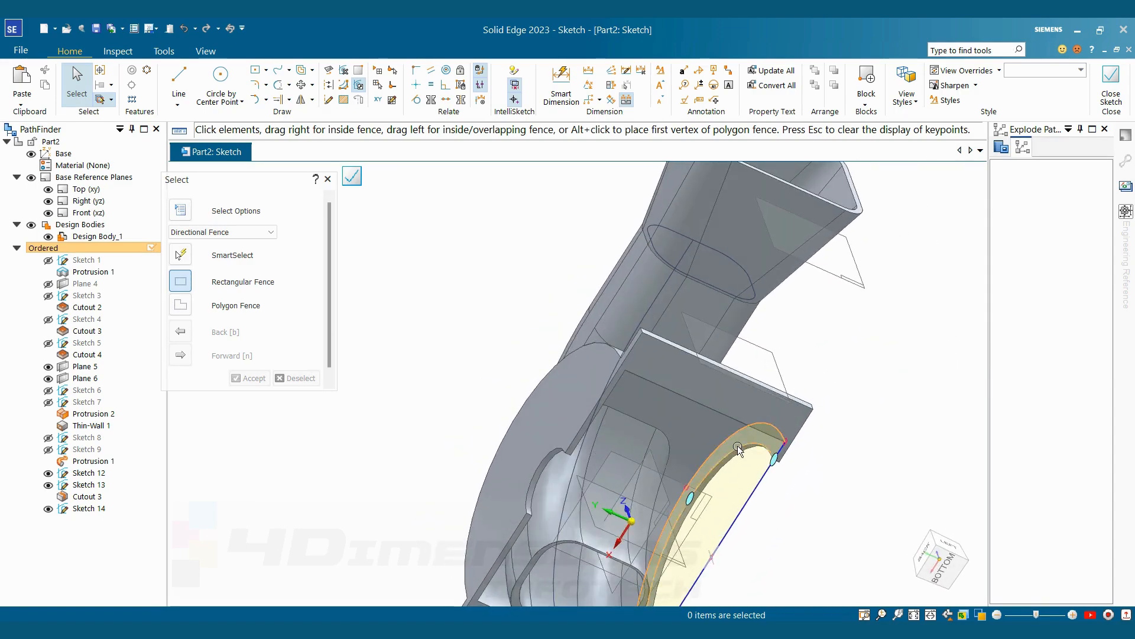
mouse_move(582, 415)
middle_mouse_down()
mouse_move(517, 424)
mouse_move(764, 439)
middle_mouse_up()
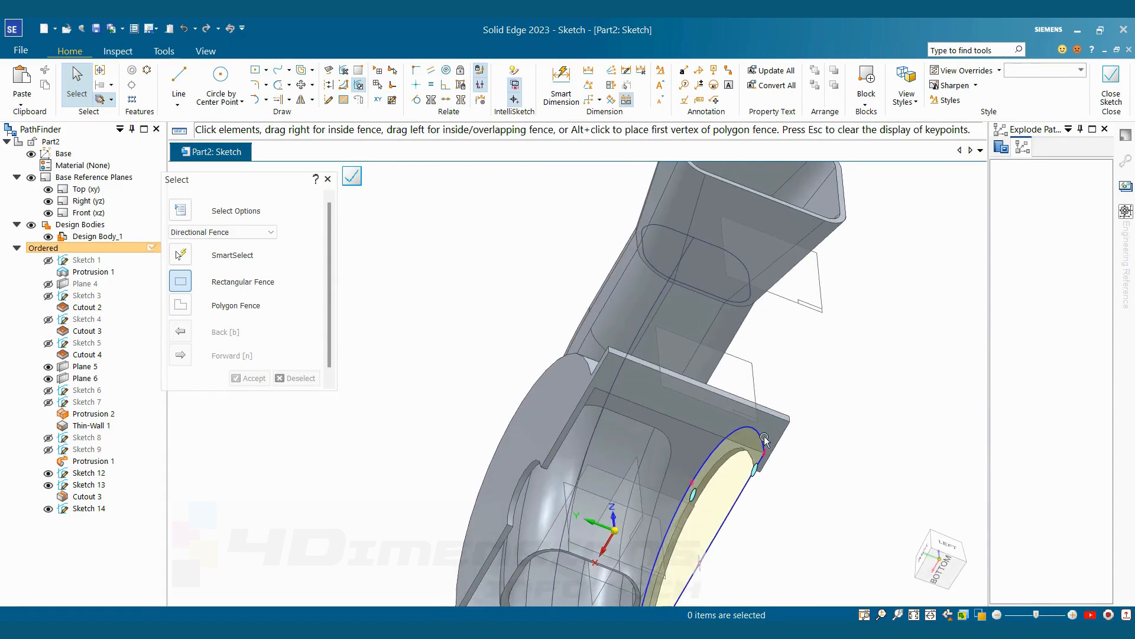
left_click(1104, 104)
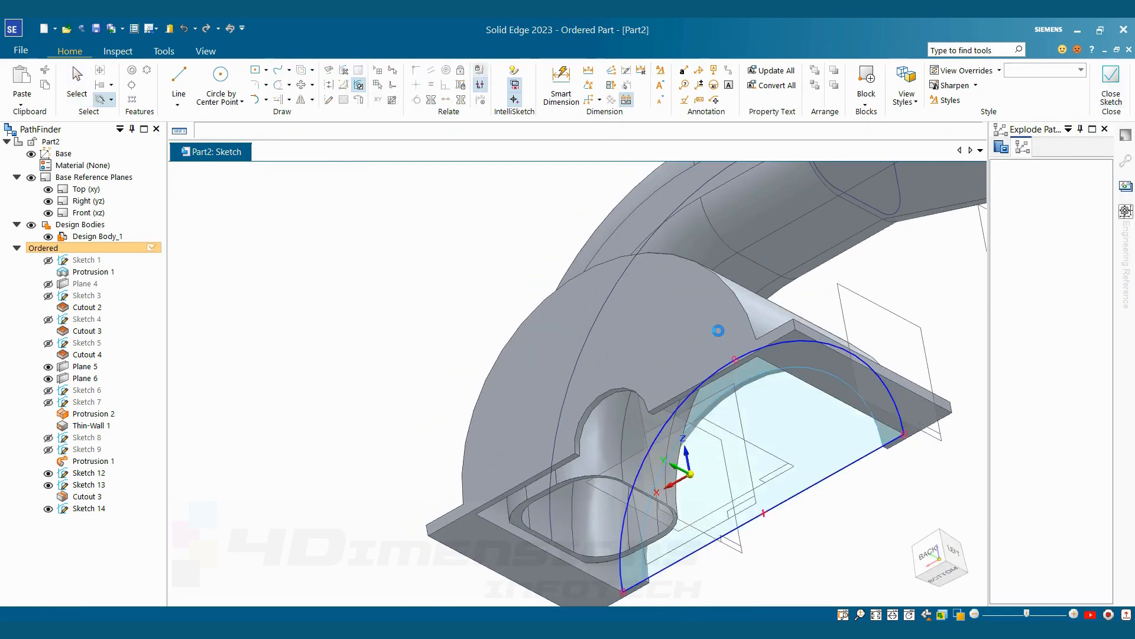
left_click(714, 370)
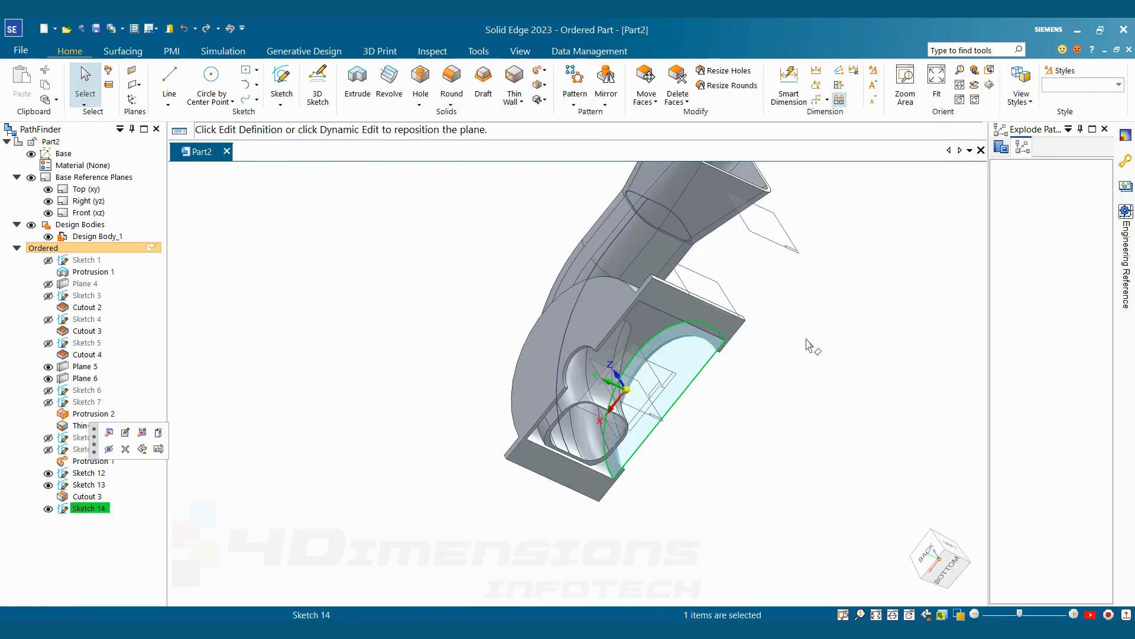
Cut the half-round profile through the shell's interior with a From/To extent, from the front arched wall's inner face to the opposite wall's inner face.
left_click(368, 94)
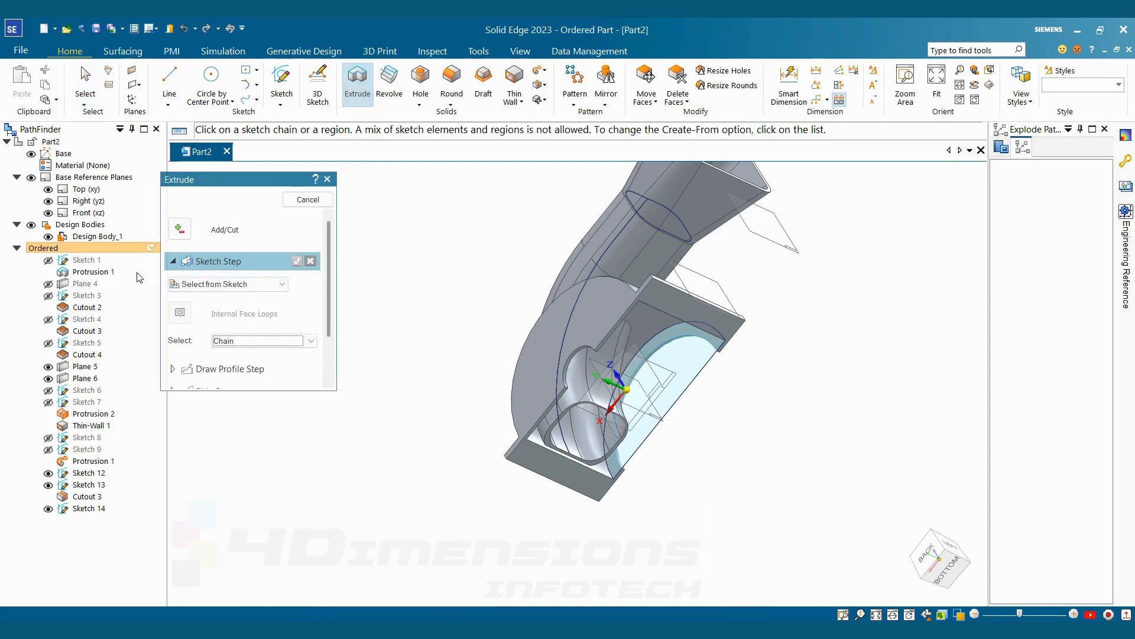
left_click(179, 229)
left_click(201, 285)
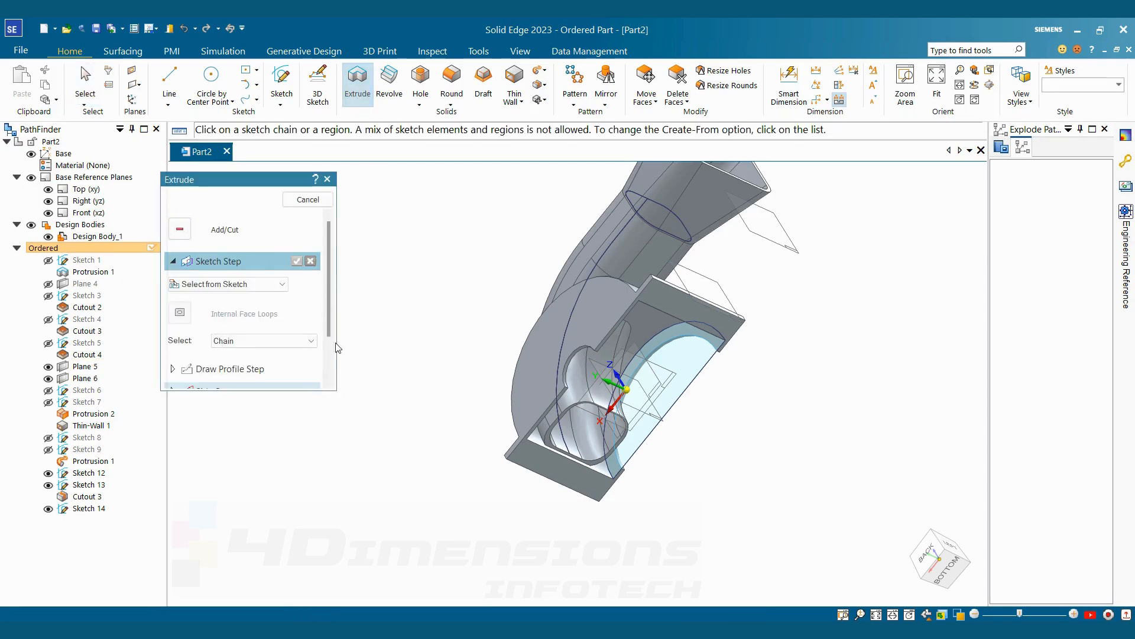
left_click(683, 395)
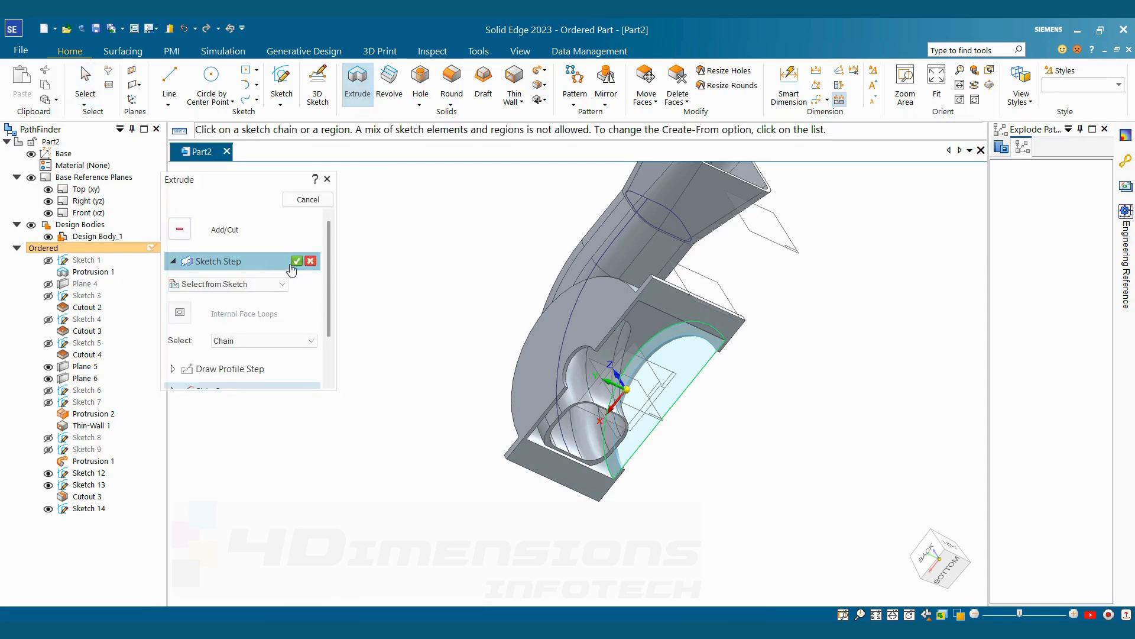
left_click(296, 261)
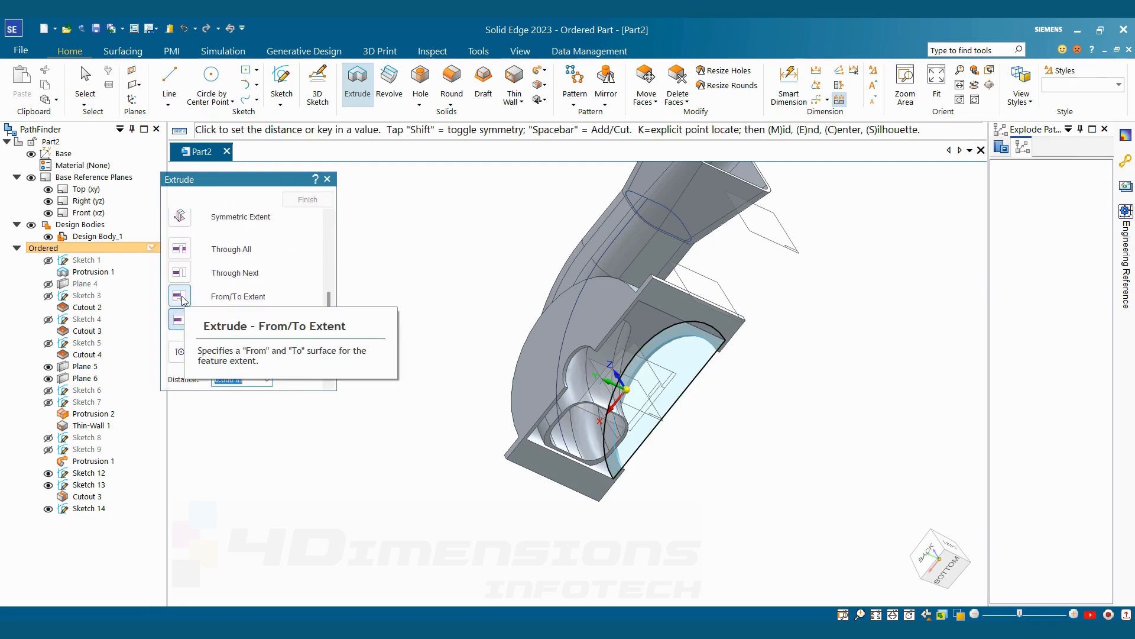
left_click(185, 299)
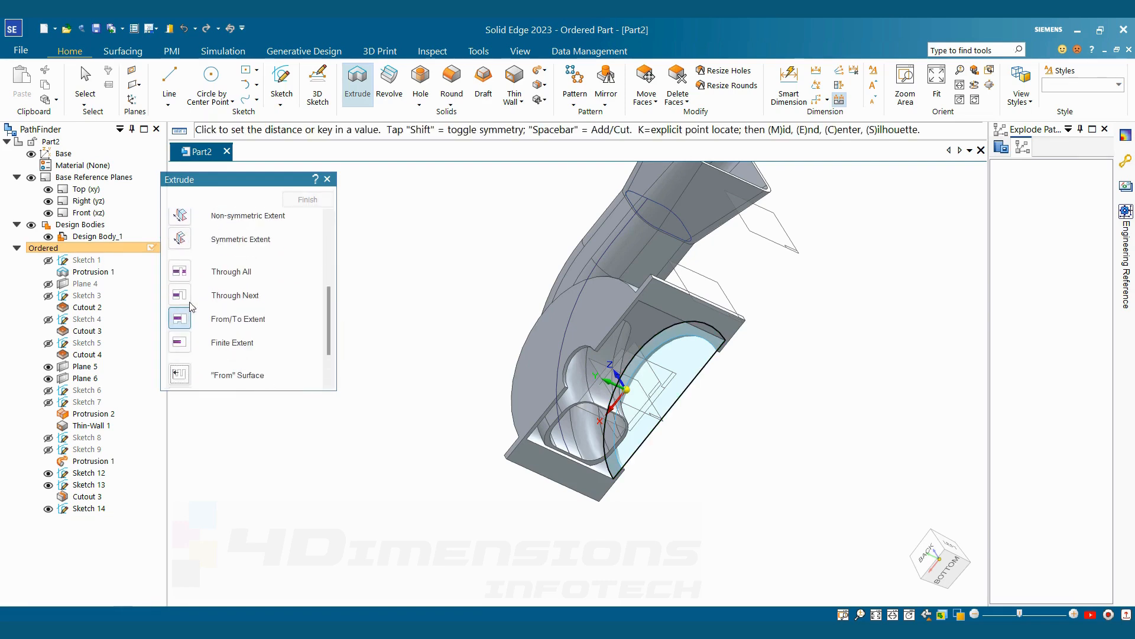
left_click(680, 335)
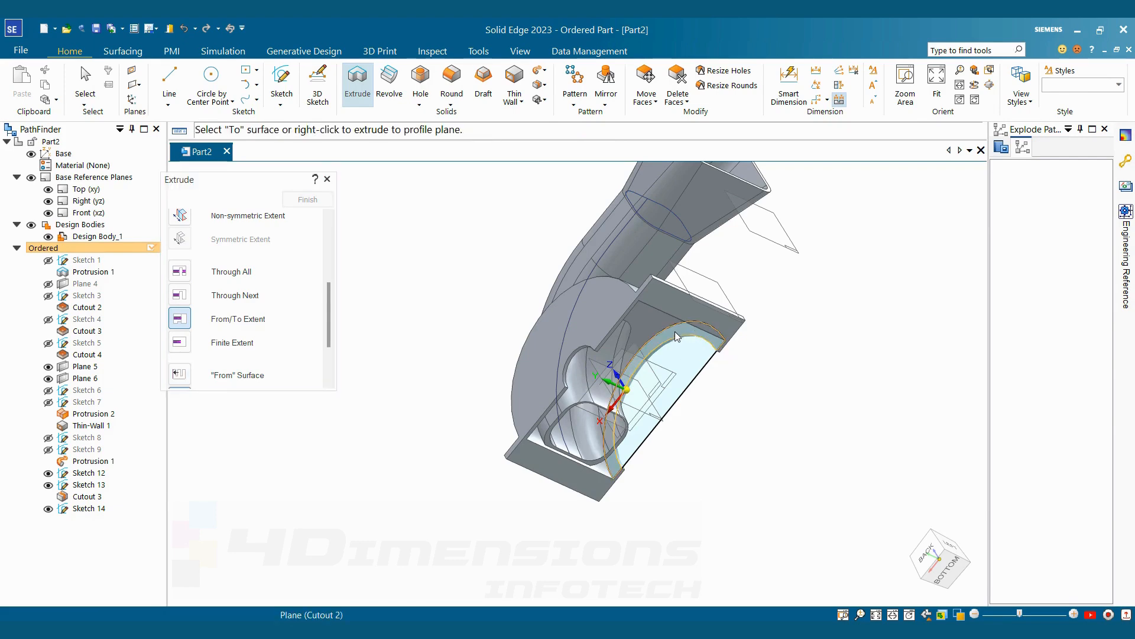
middle_click_drag(680, 335, 567, 319)
left_click(568, 320)
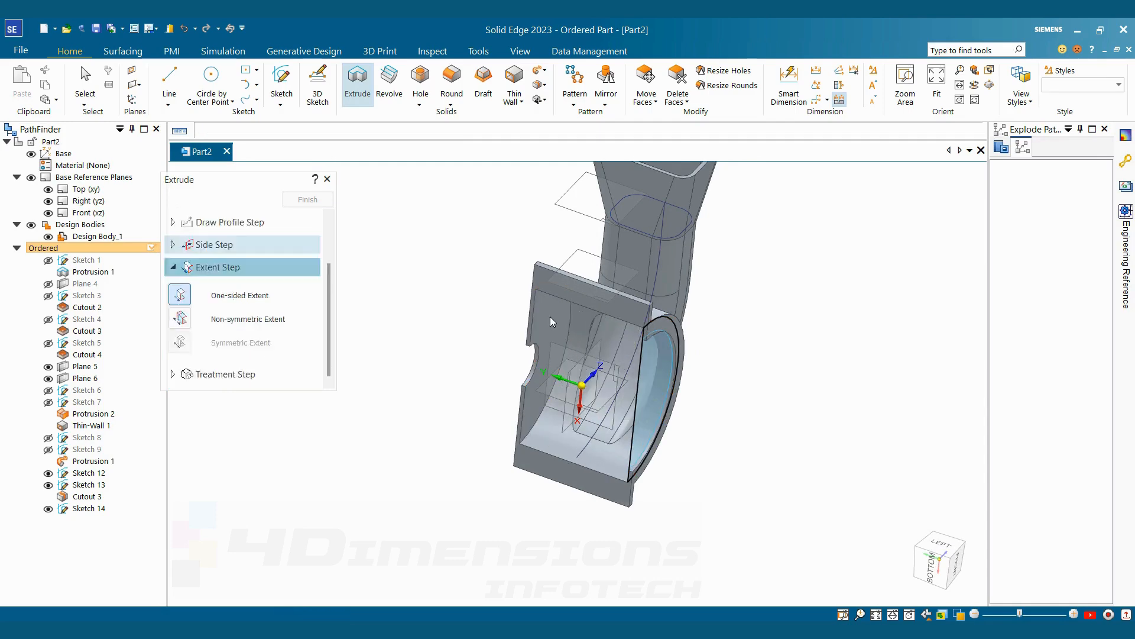
left_click(305, 204)
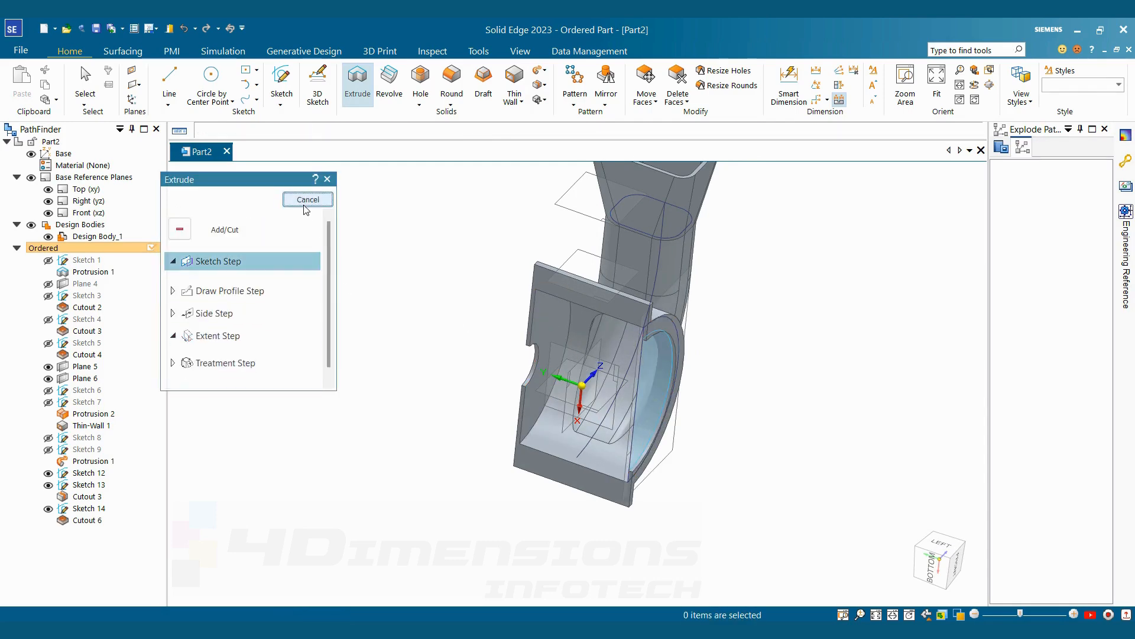
Hide the remaining sketches, the base coordinate system, the base reference planes, and Planes 5 and 6.
middle_click_drag(382, 264, 484, 293)
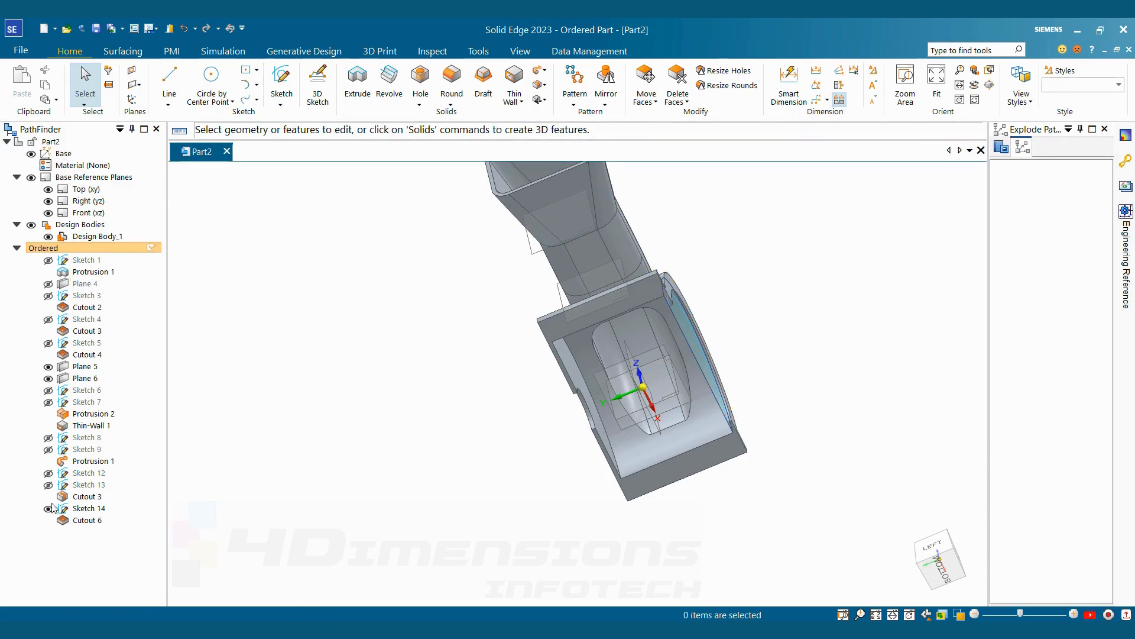
left_click(49, 508)
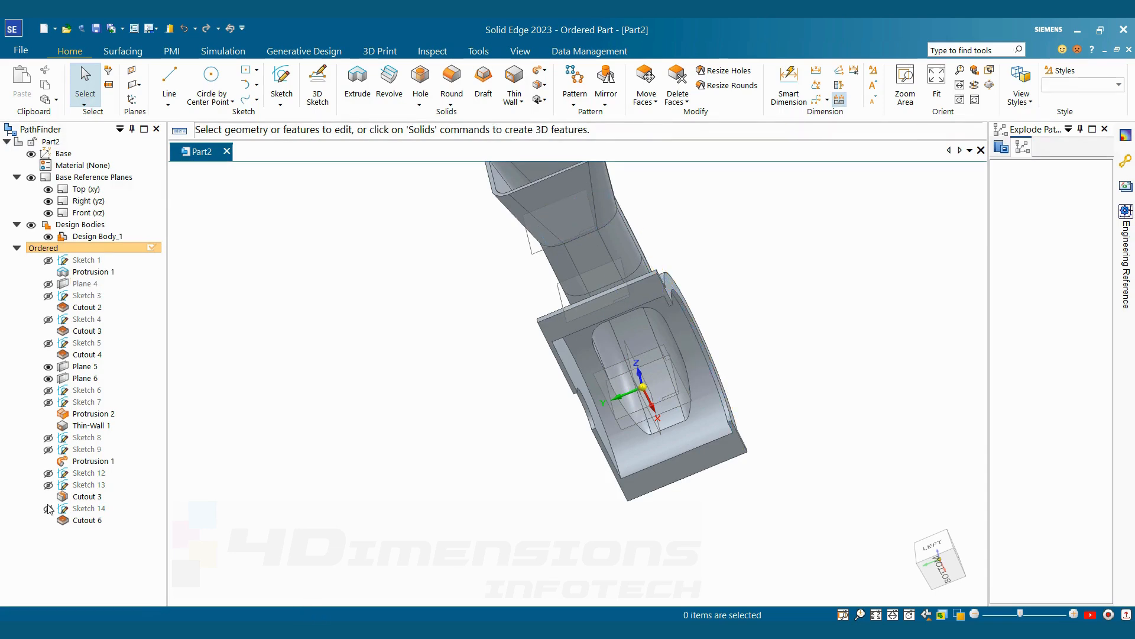
left_click(32, 177)
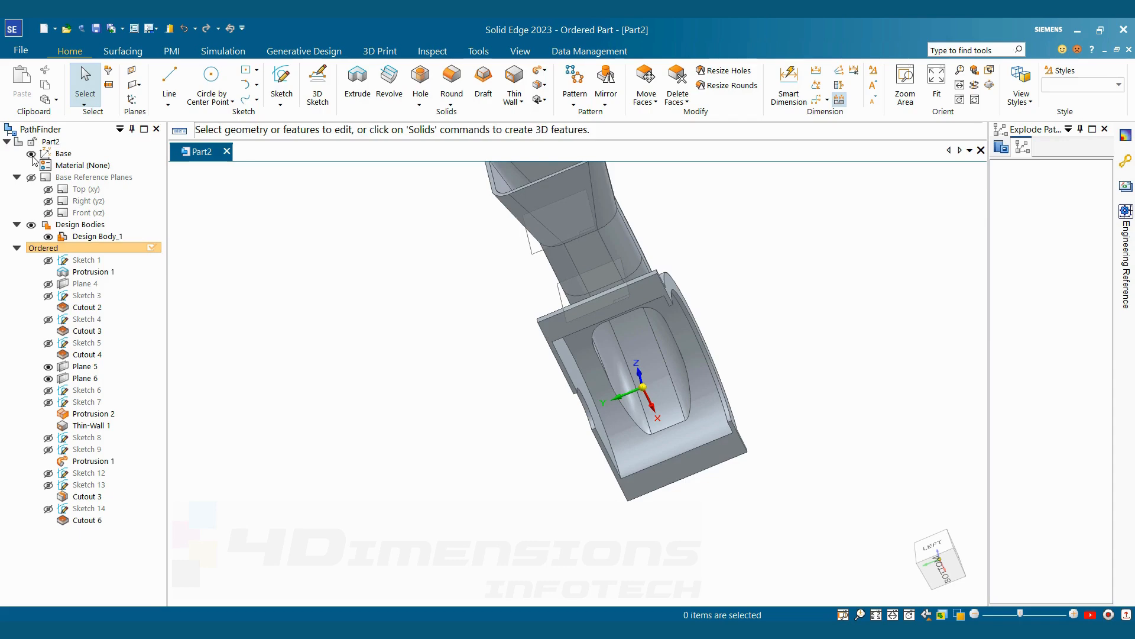
scroll(449, 400, "down", 1)
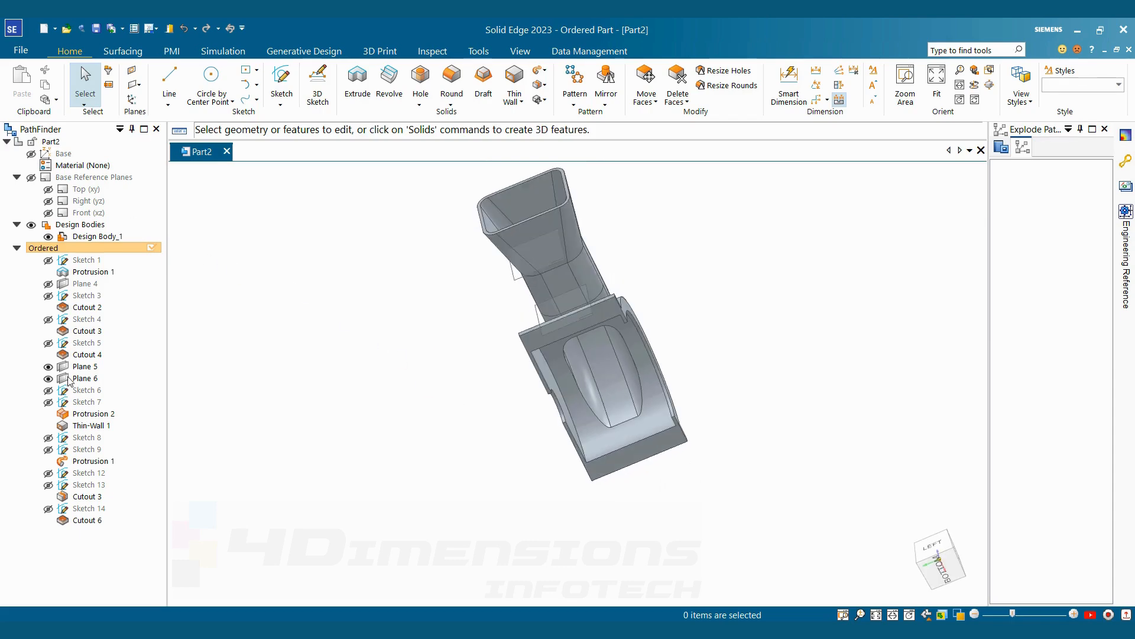
left_click(48, 379)
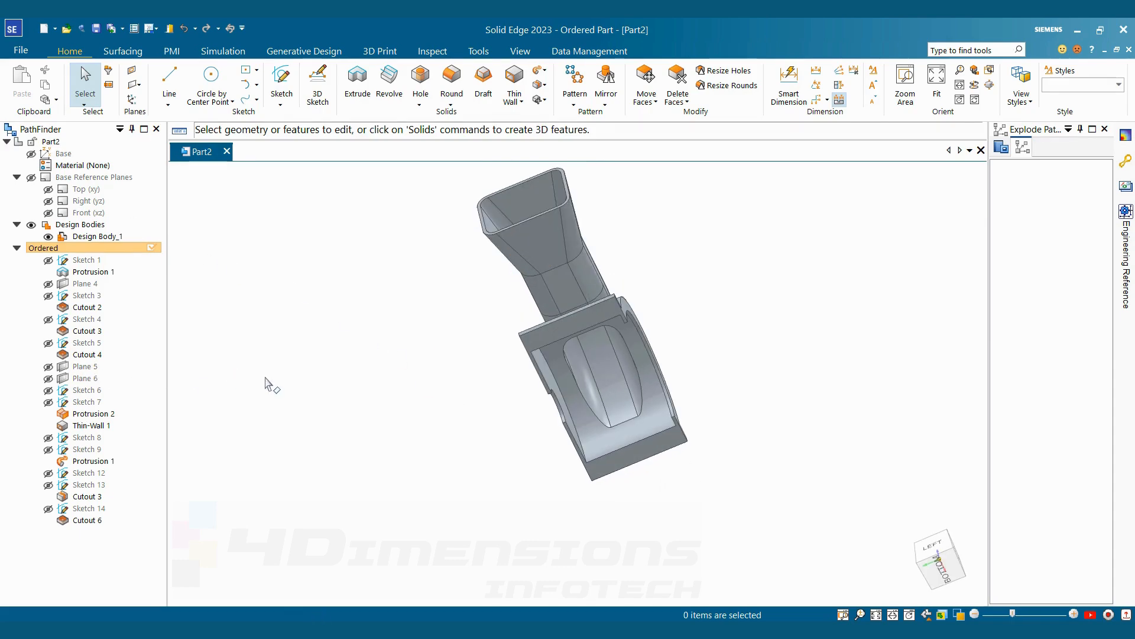
Check the fillet callout in the reference drawing and round the edge where the duct meets the half-round shell with a 0.5 in radius.
middle_click_drag(433, 410, 627, 354)
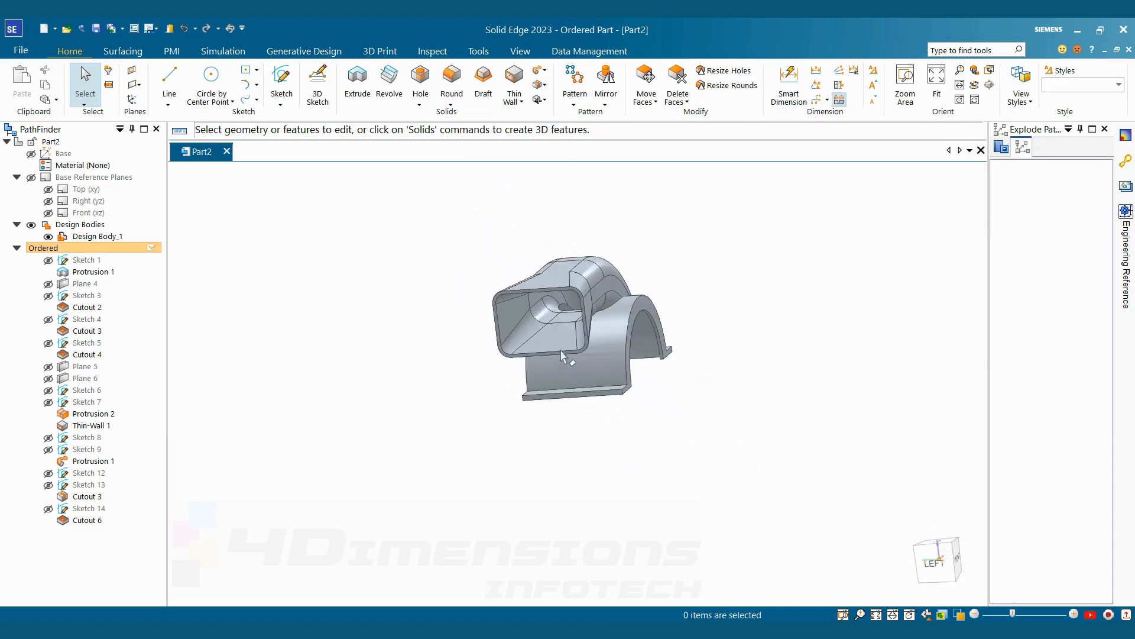
middle_click_drag(654, 398, 568, 361)
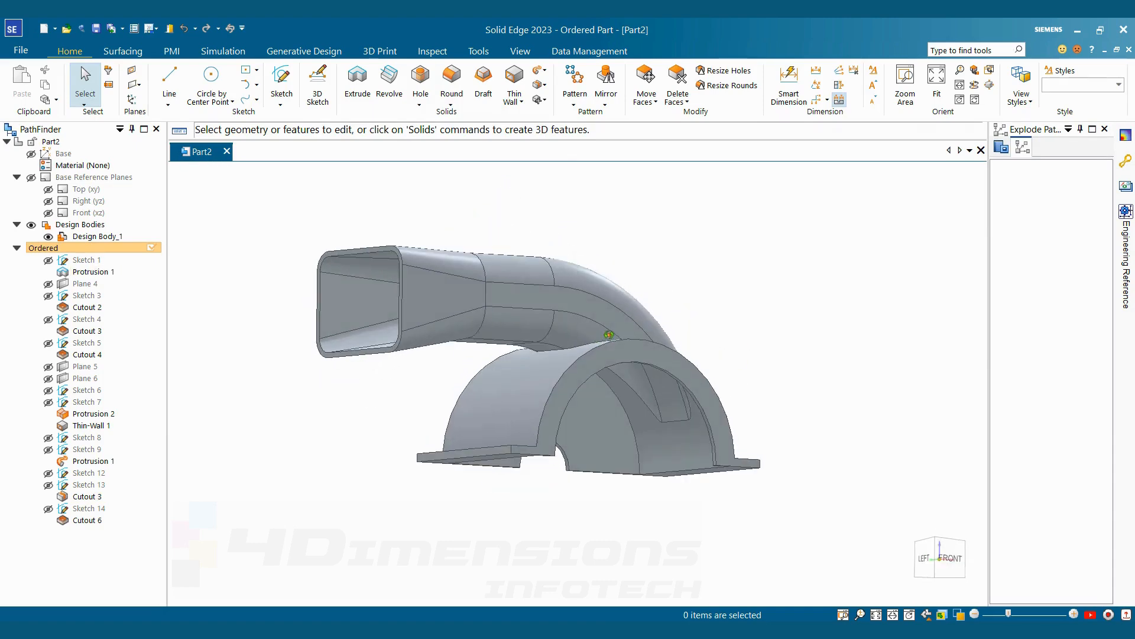
left_click(451, 105)
left_click(470, 117)
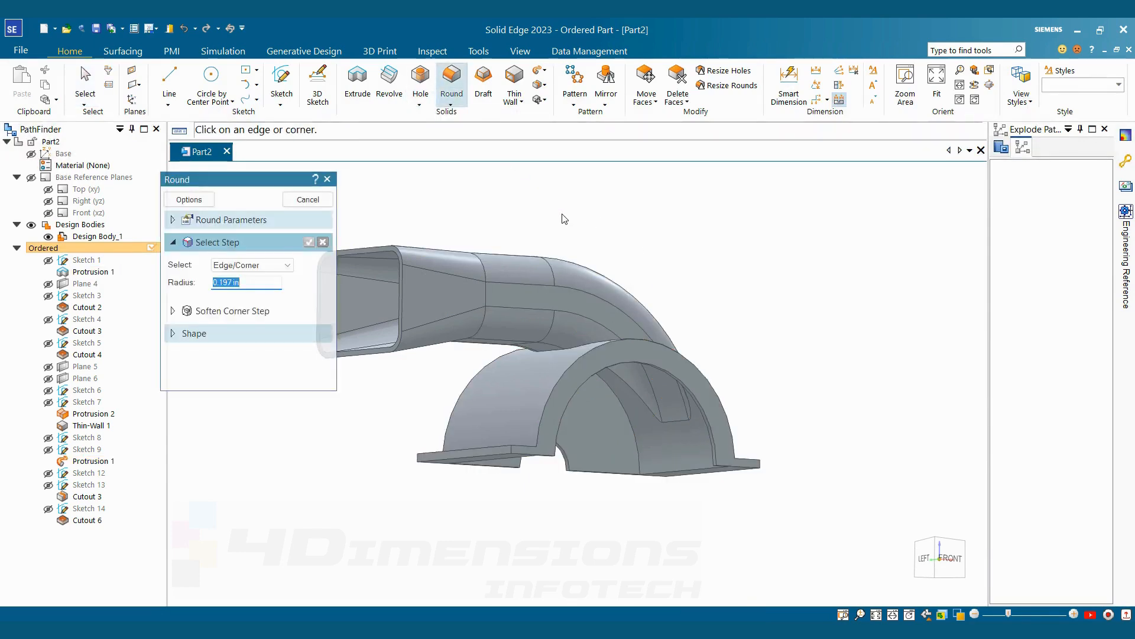
key("alt+Tab")
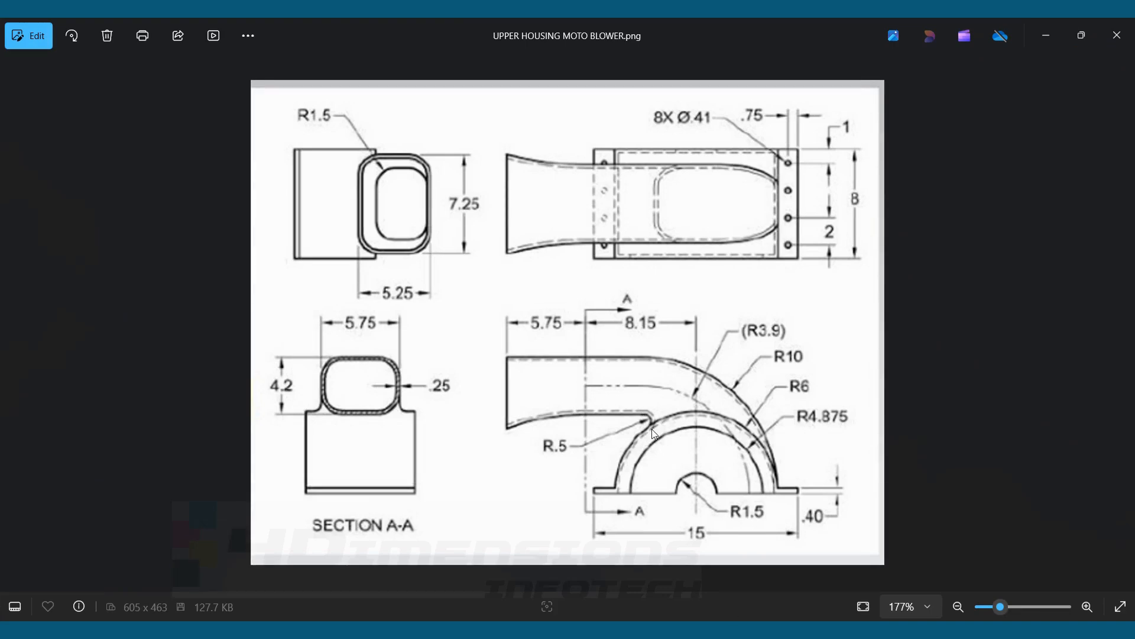
key("alt+Tab")
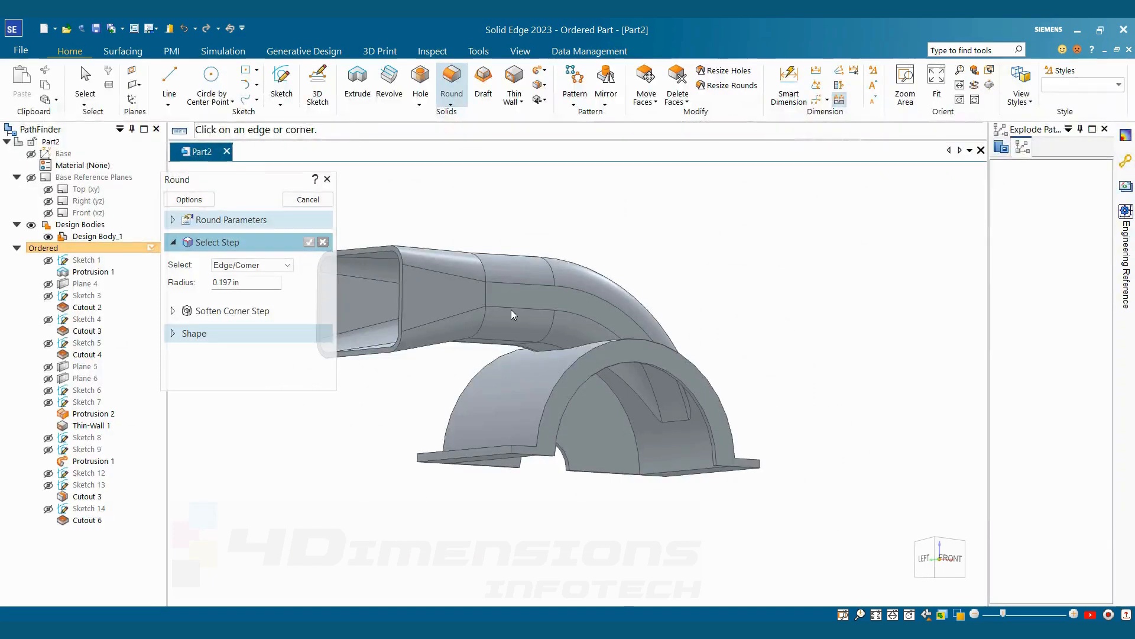
left_click(553, 350)
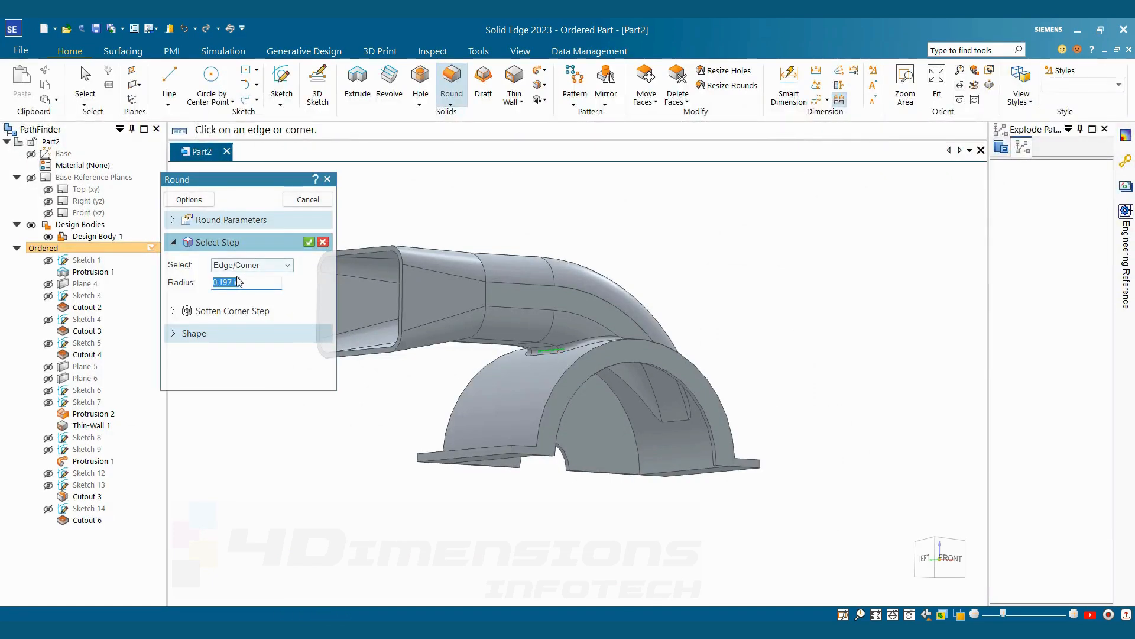
type("0.")
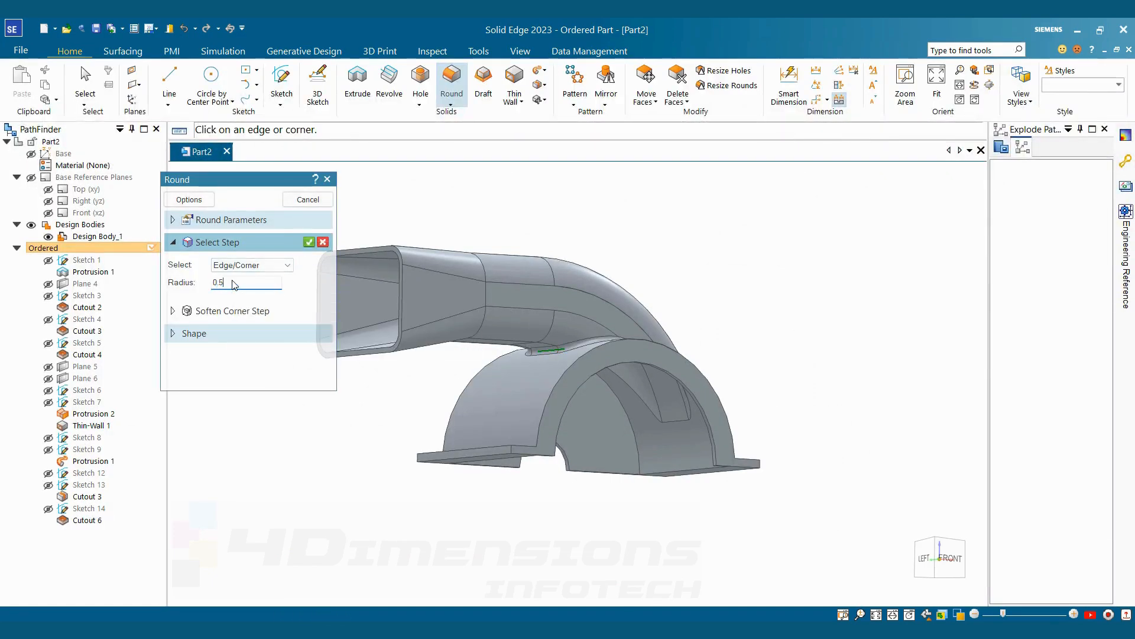
type("5")
key("Return")
left_click(308, 199)
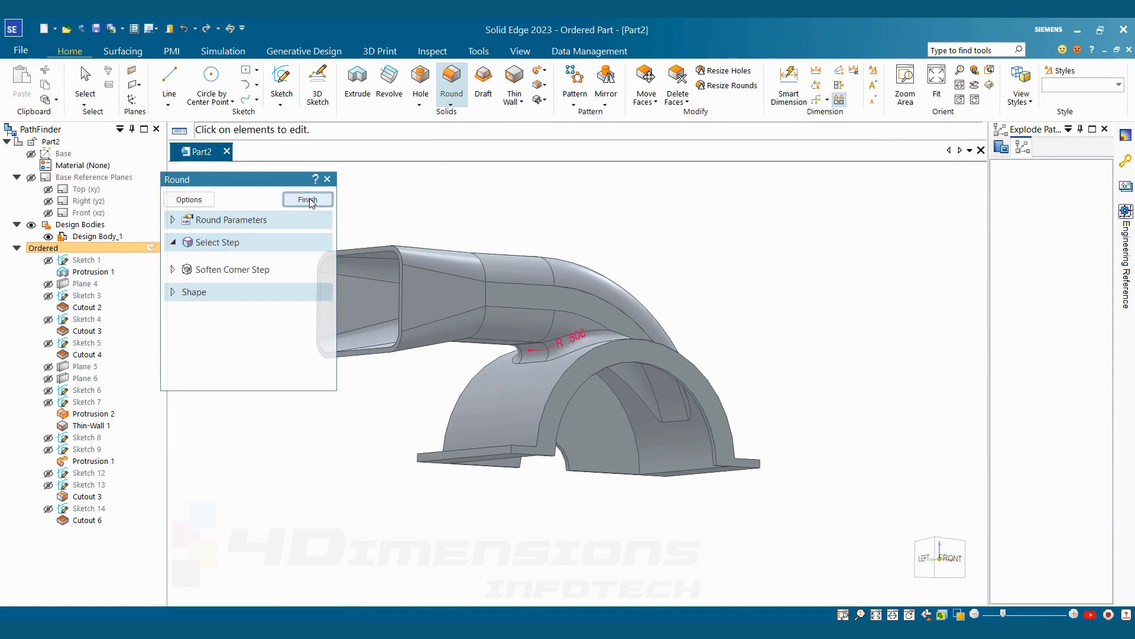
left_click(308, 200)
Consult the mounting-hole layout in the reference drawing and start a sketch on the top face of the flange opposite the duct inlet.
mouse_move(566, 263)
middle_mouse_down()
mouse_move(525, 367)
mouse_move(700, 302)
mouse_move(777, 441)
middle_mouse_up()
key("alt+Tab")
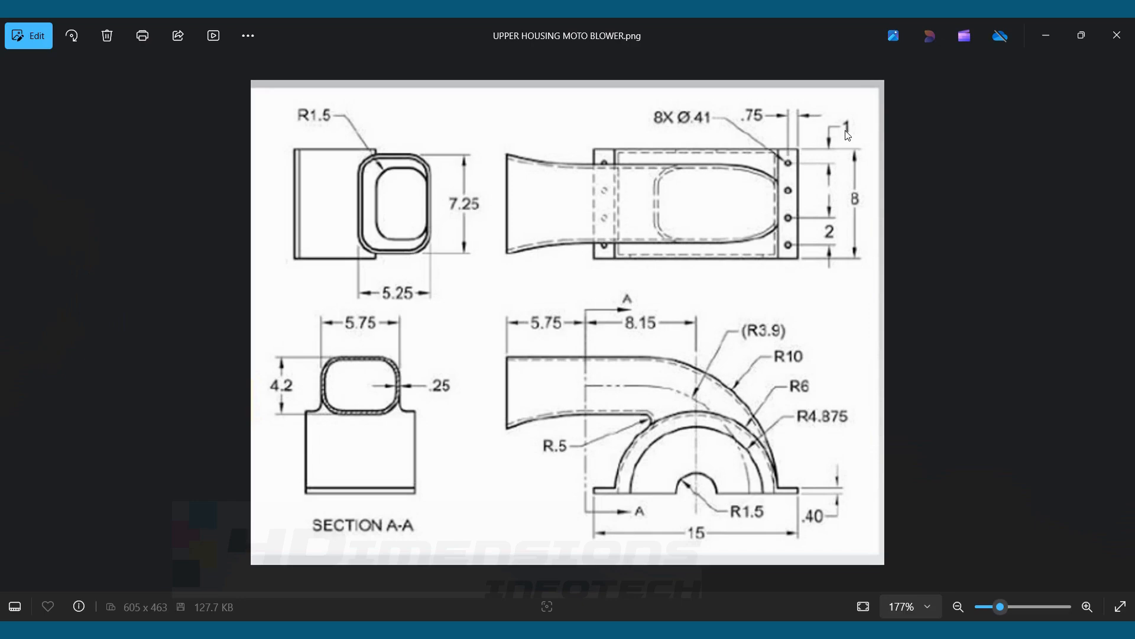
key("alt+Tab")
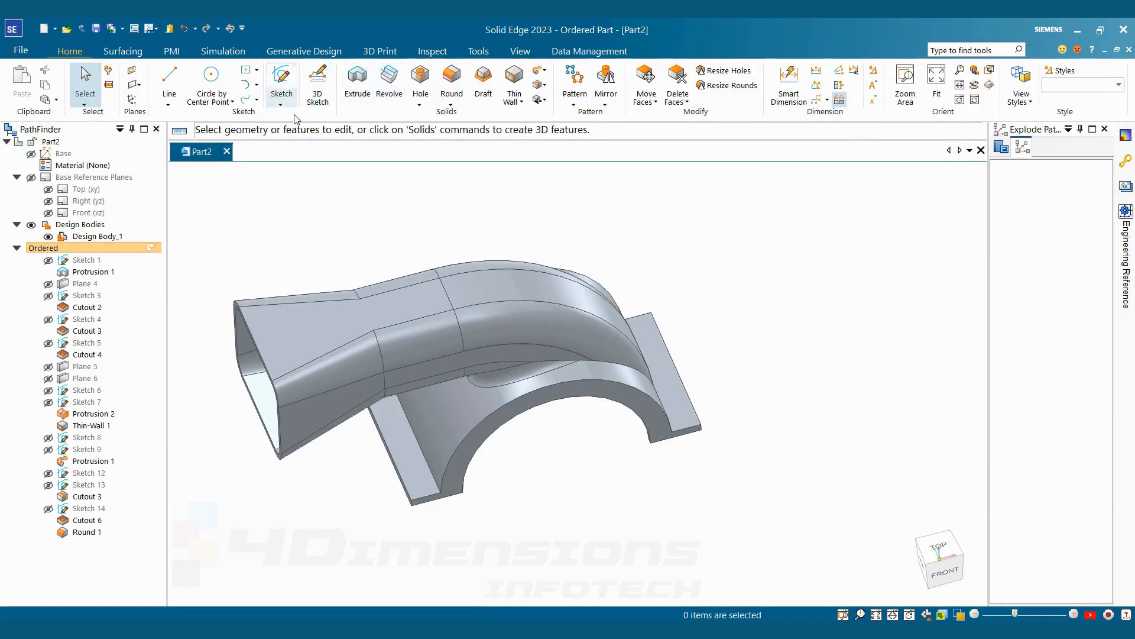
left_click(285, 87)
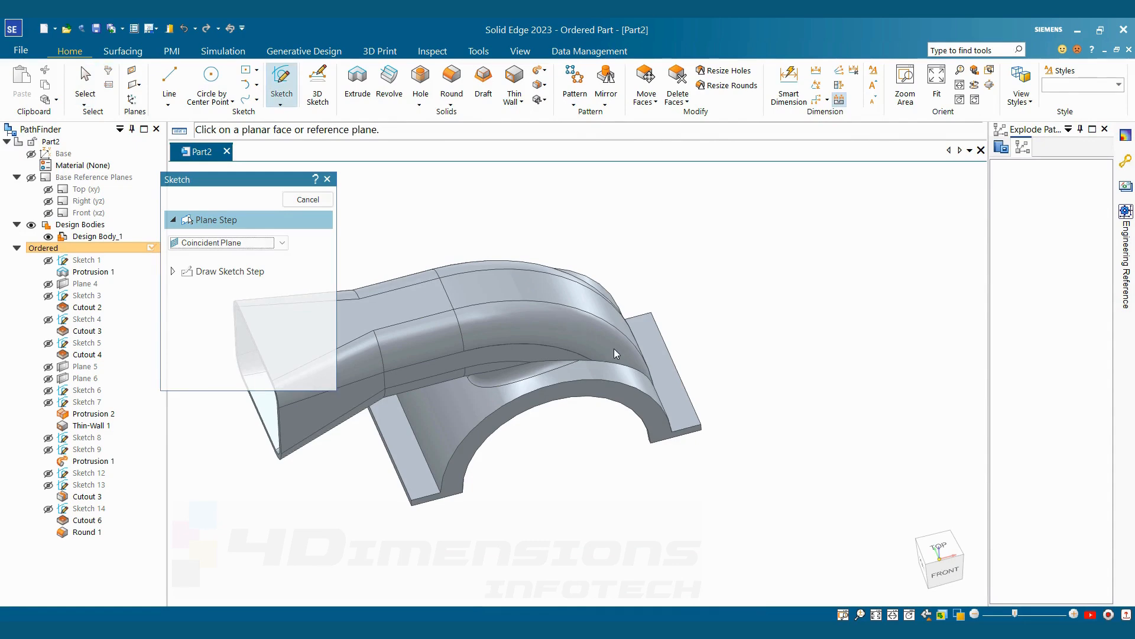
left_click(682, 399)
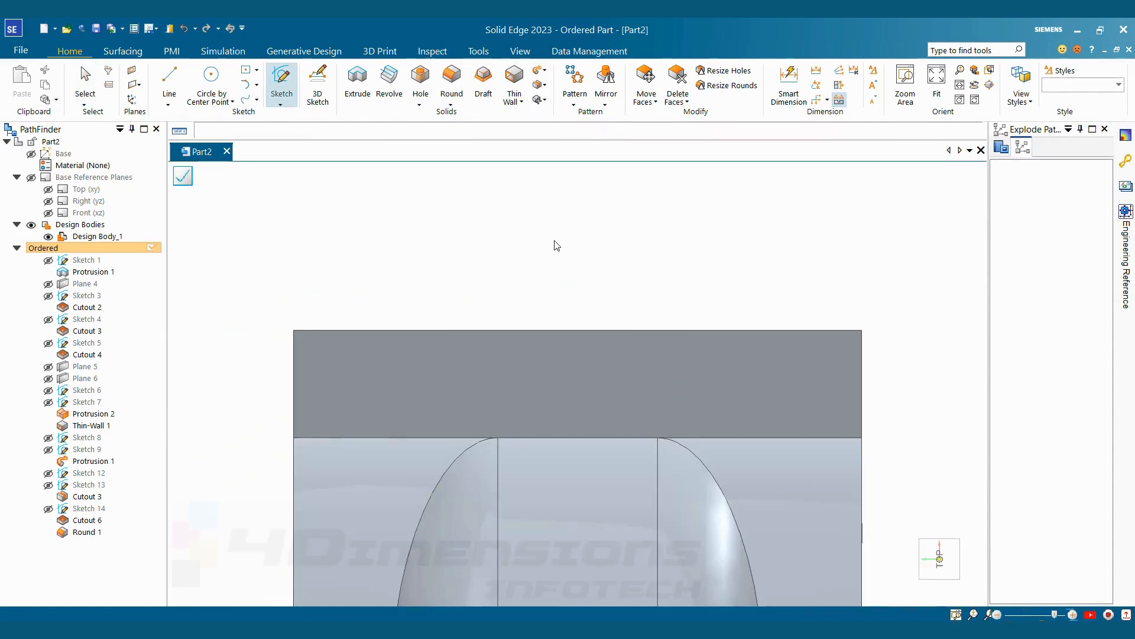
Draw a circle near the corner of the flange's top face and set its diameter to 0.41 in.
left_click(227, 90)
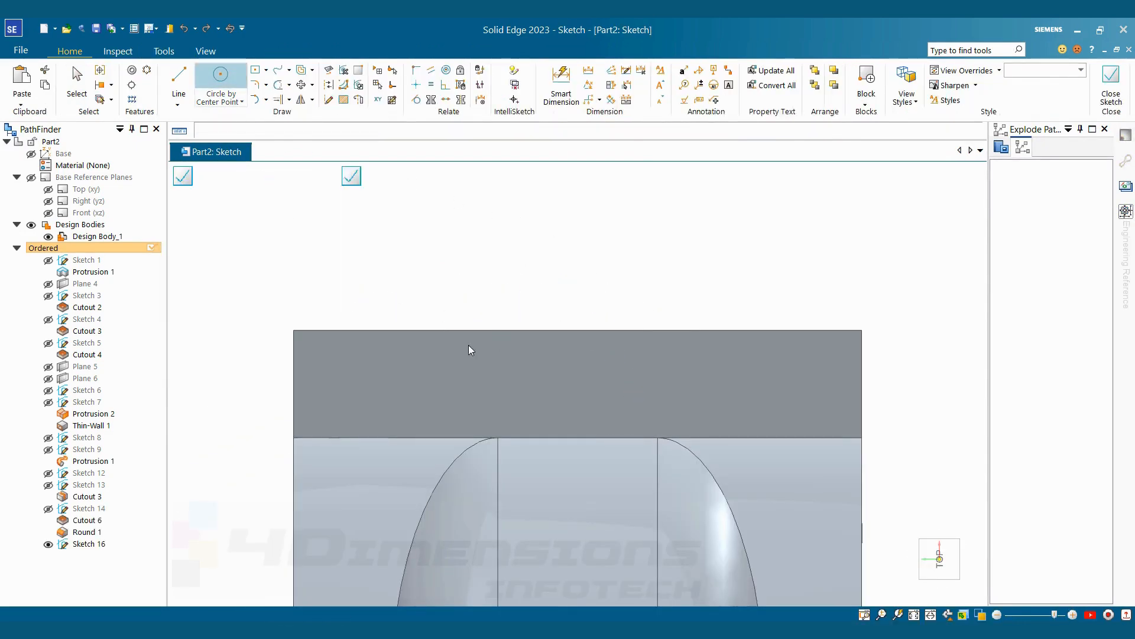
left_click(393, 373)
left_click(404, 363)
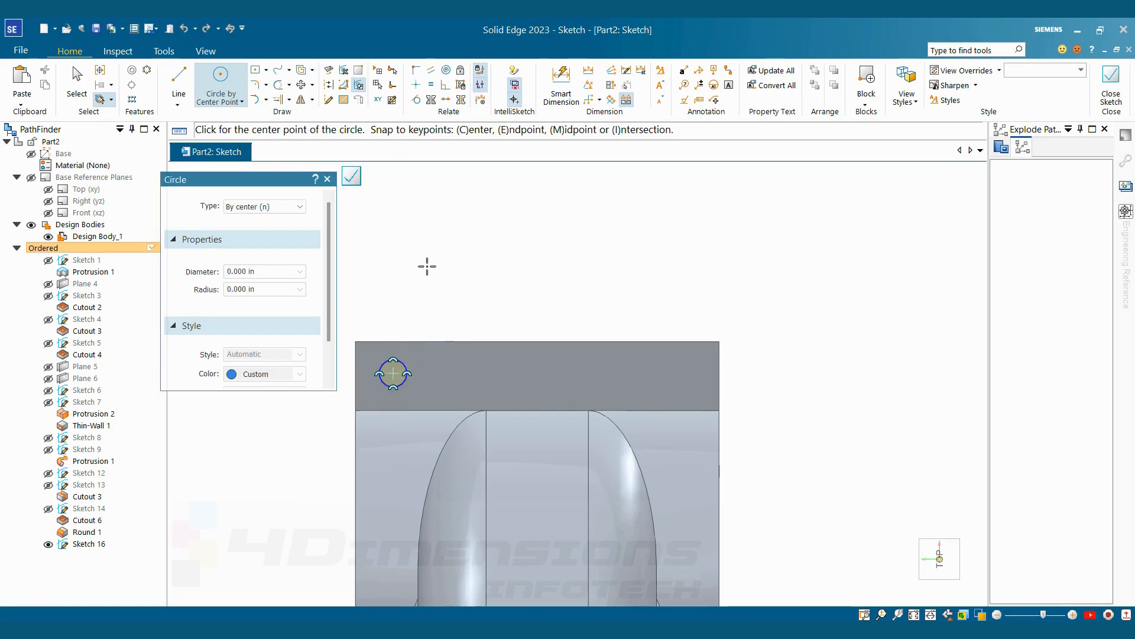
key("d")
scroll(393, 369, "up", 3)
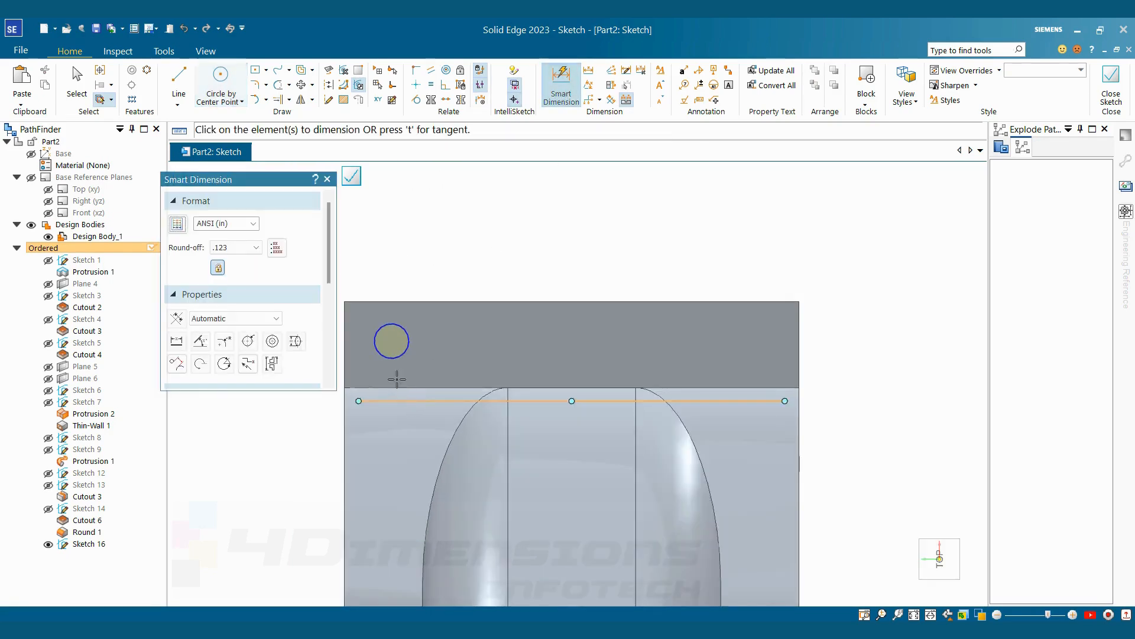
left_click(410, 302)
left_click(460, 295)
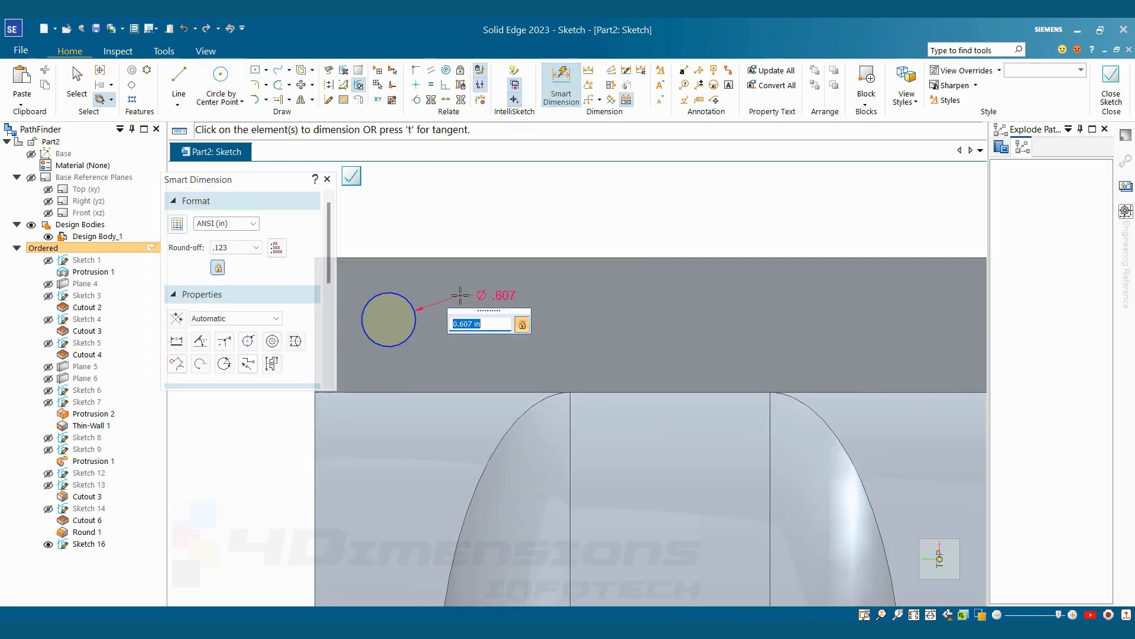
type("0.41")
key("Return")
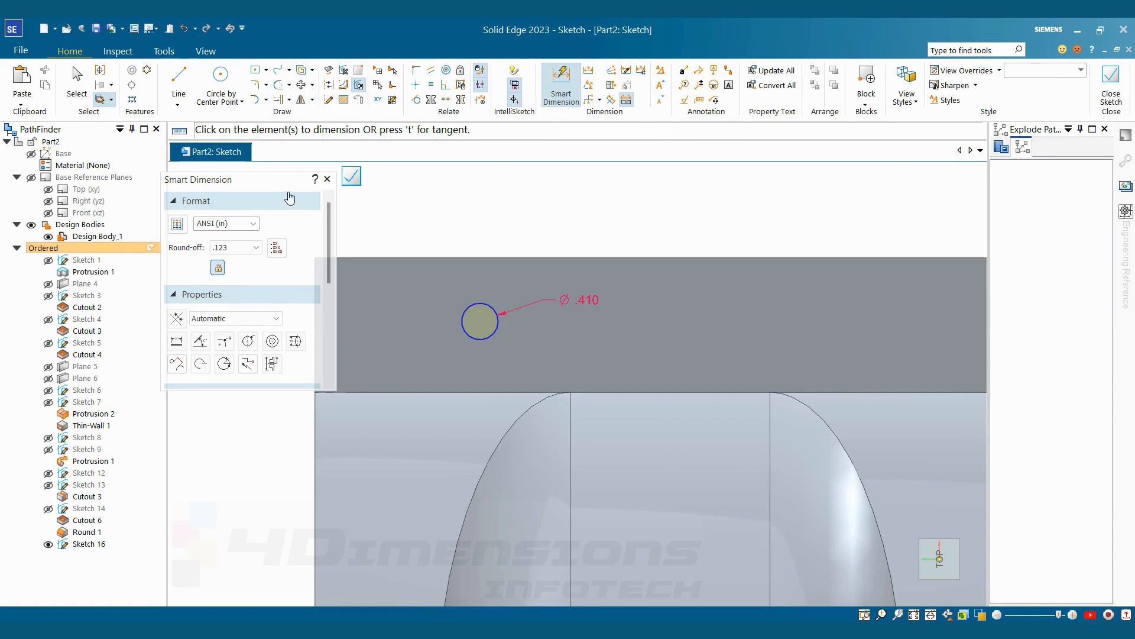
Check the hole offset in the reference drawing and set the circle centre 0.75 in from the flange's long outer edge.
scroll(590, 198, "down", 3)
scroll(568, 253, "up", 3)
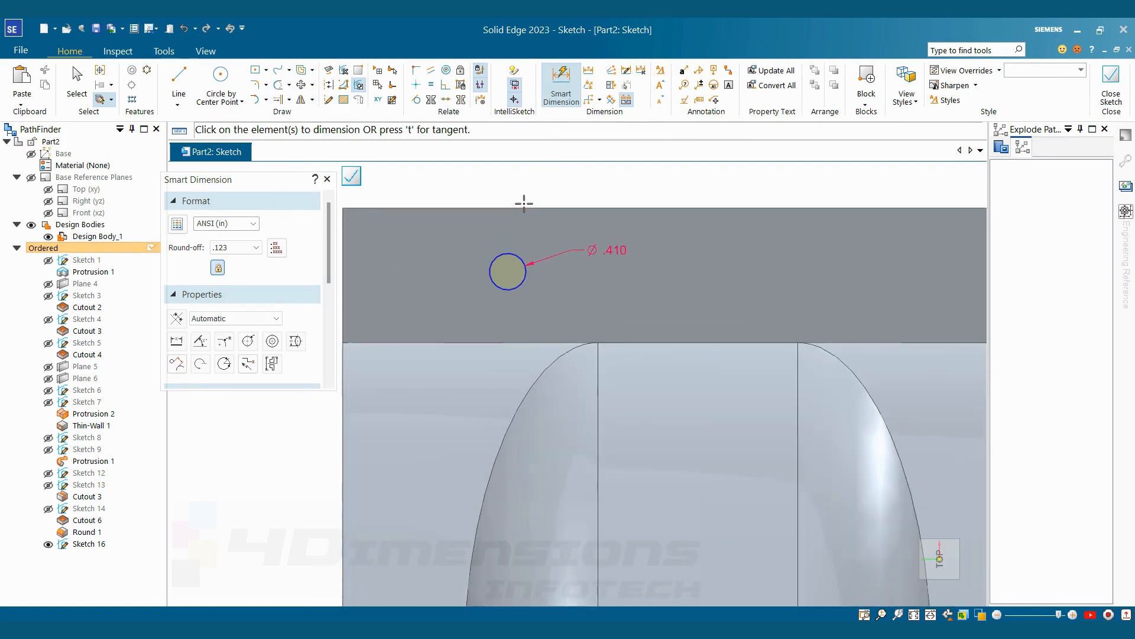
key("alt+Tab")
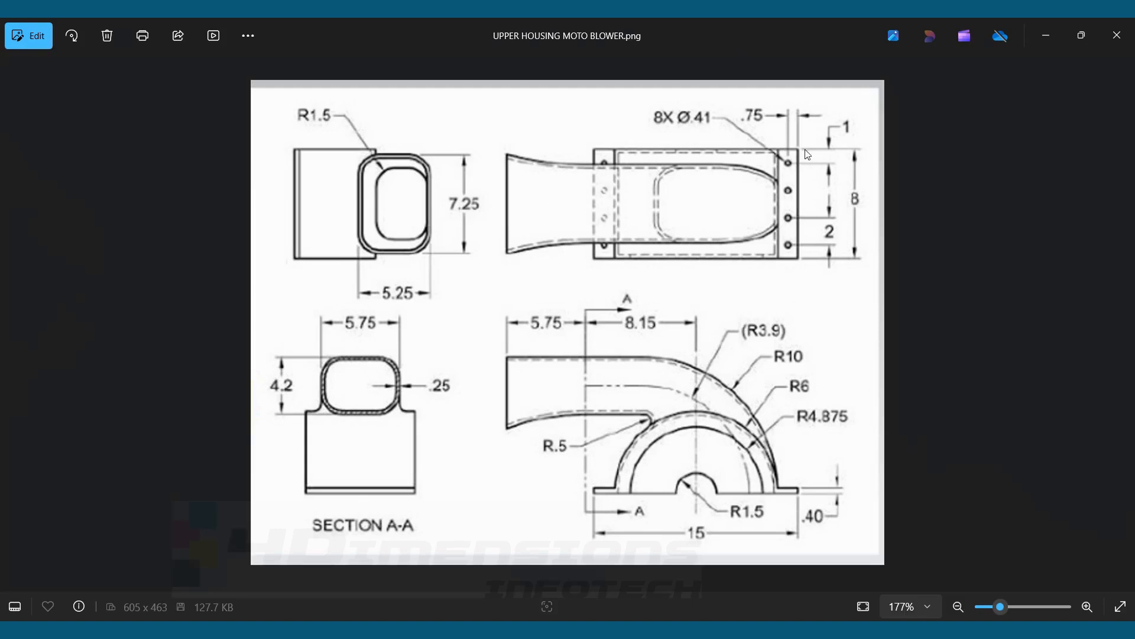
key("alt+Tab")
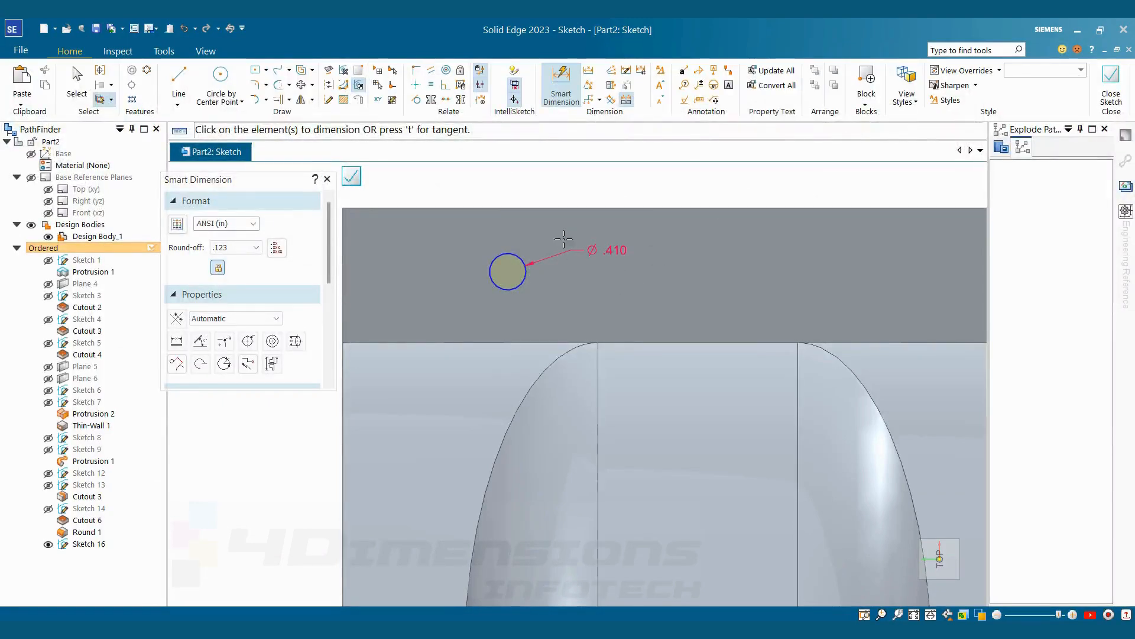
left_click(522, 262)
left_click(615, 208)
left_click(654, 251)
type("0.75")
key("Return")
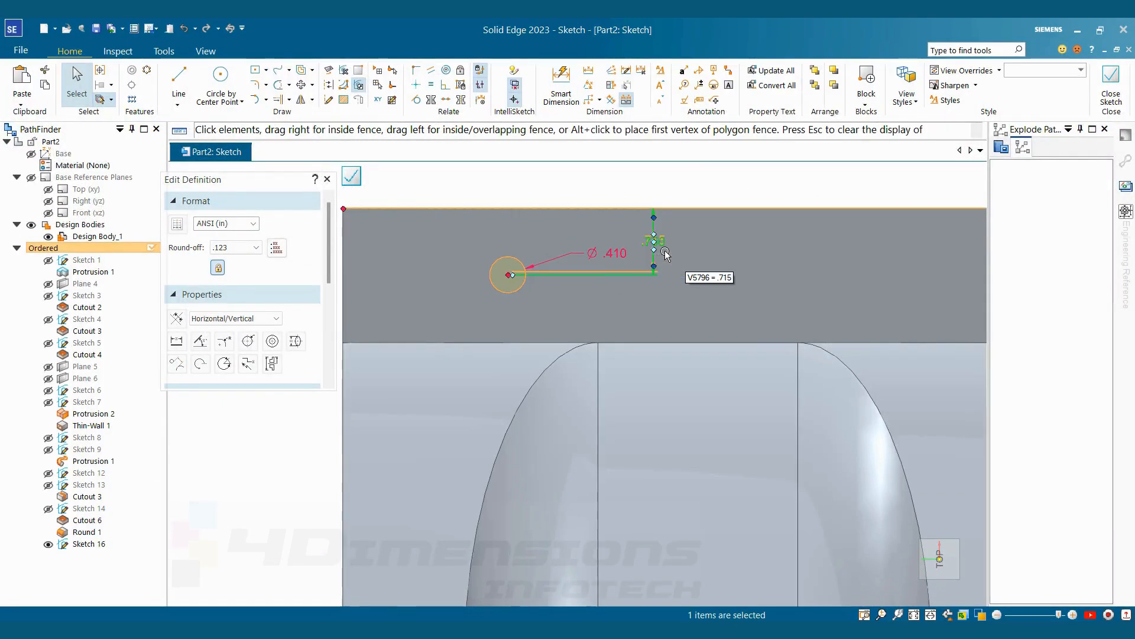
Set the circle centre 1 in from the flange's short end edge and close the sketch.
left_click(613, 179)
scroll(591, 243, "down", 2)
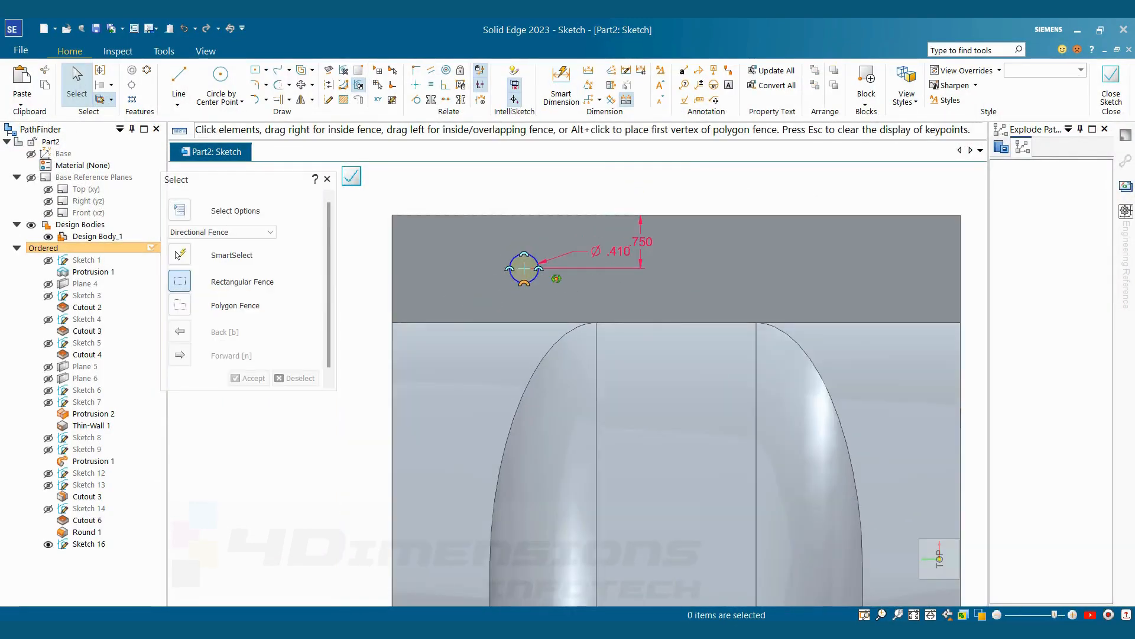
middle_click_drag(558, 277, 493, 210)
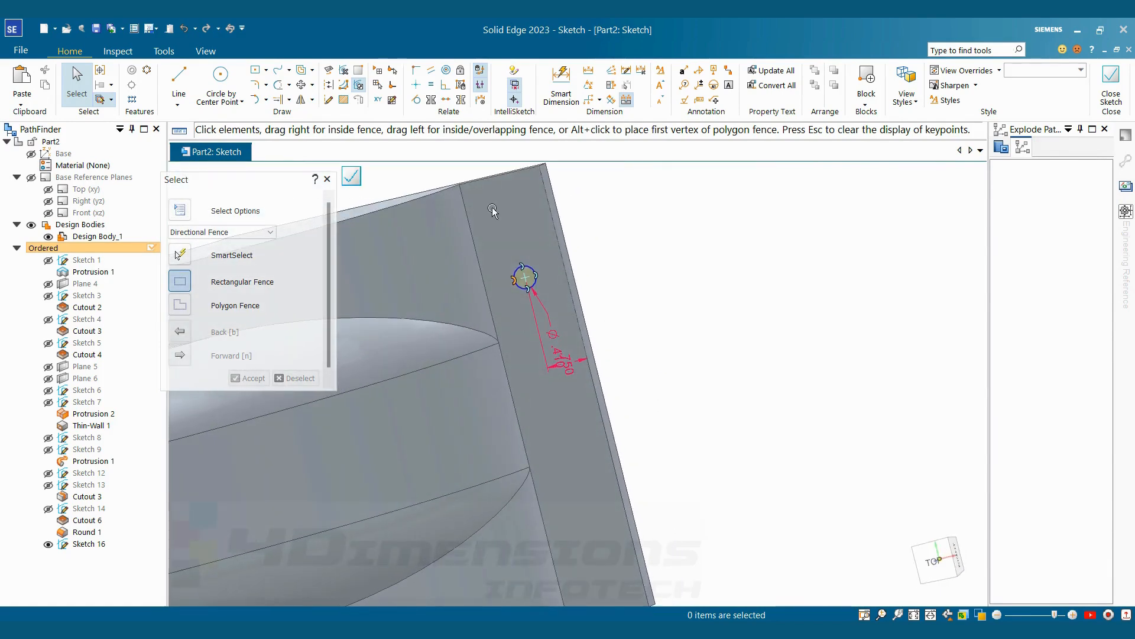
left_click(561, 86)
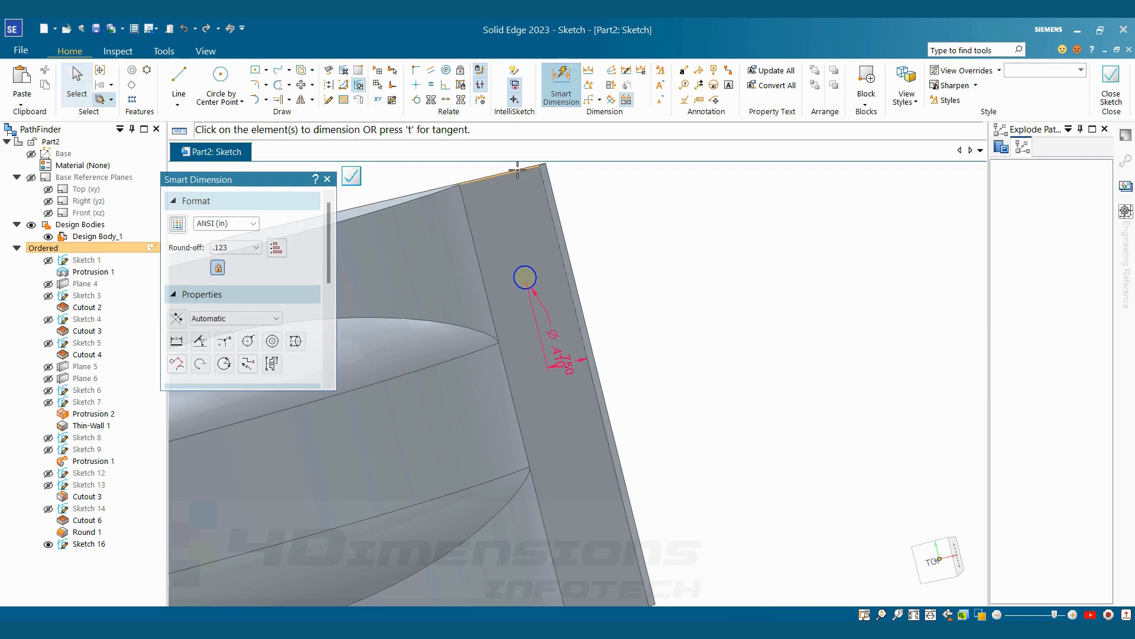
left_click(518, 173)
left_click(525, 277)
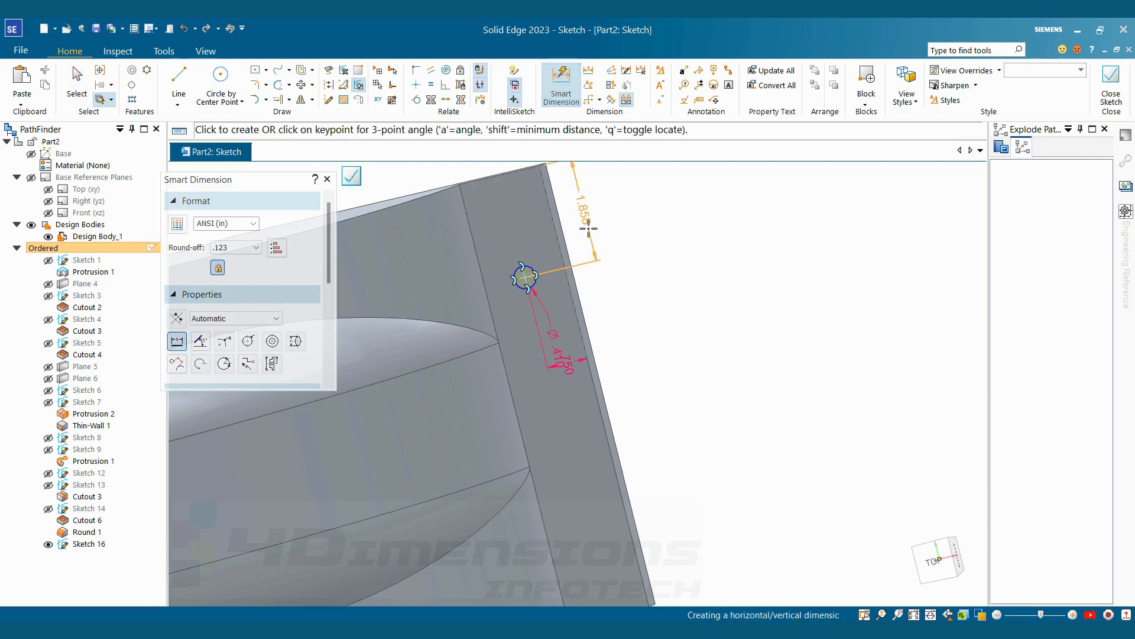
left_click(589, 224)
type("1")
key("Return")
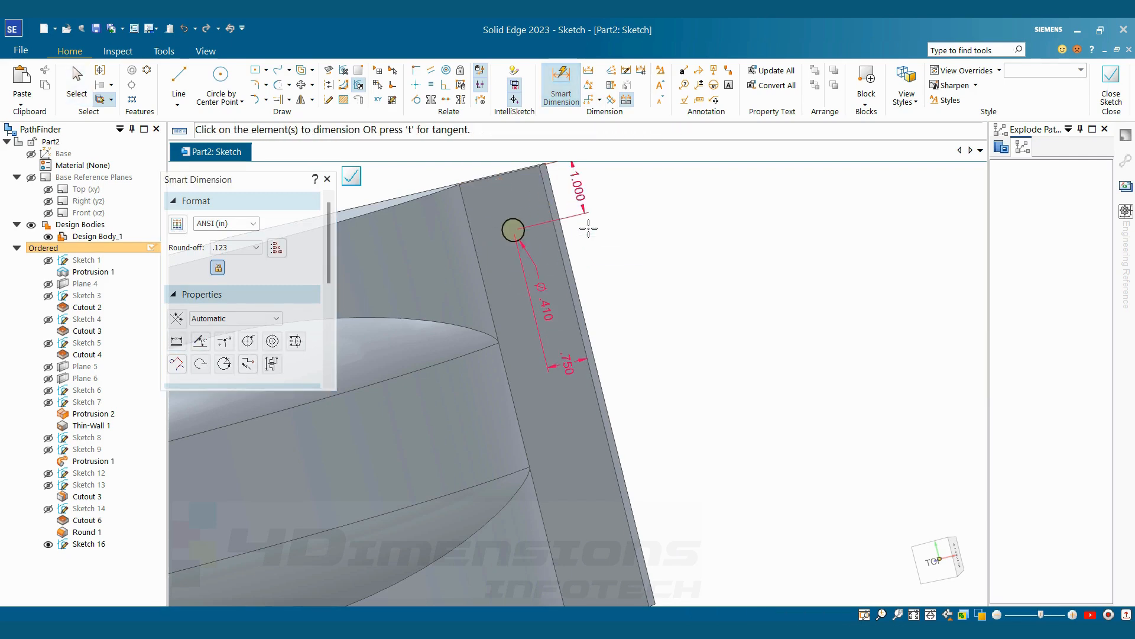
scroll(683, 283, "down", 5)
mouse_move(682, 283)
middle_mouse_down()
mouse_move(672, 331)
mouse_move(661, 272)
mouse_move(668, 290)
middle_mouse_up()
scroll(672, 335, "up", 3)
scroll(671, 335, "down", 3)
left_click(1111, 89)
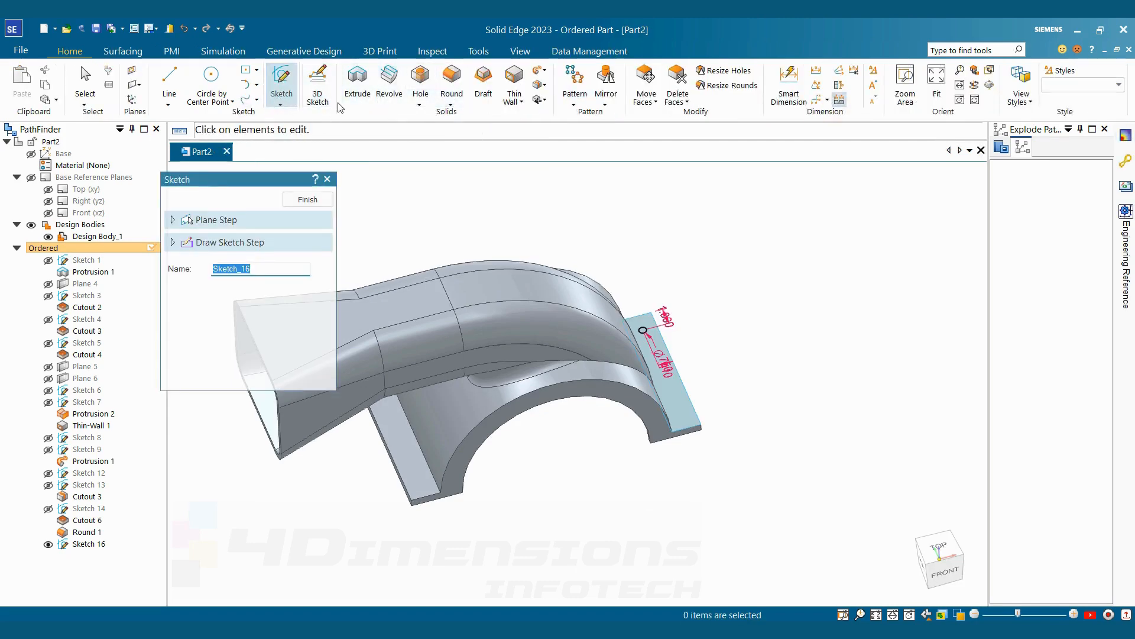
Extrude the circle as a cut down through the flange to make the first mounting hole.
left_click(298, 264)
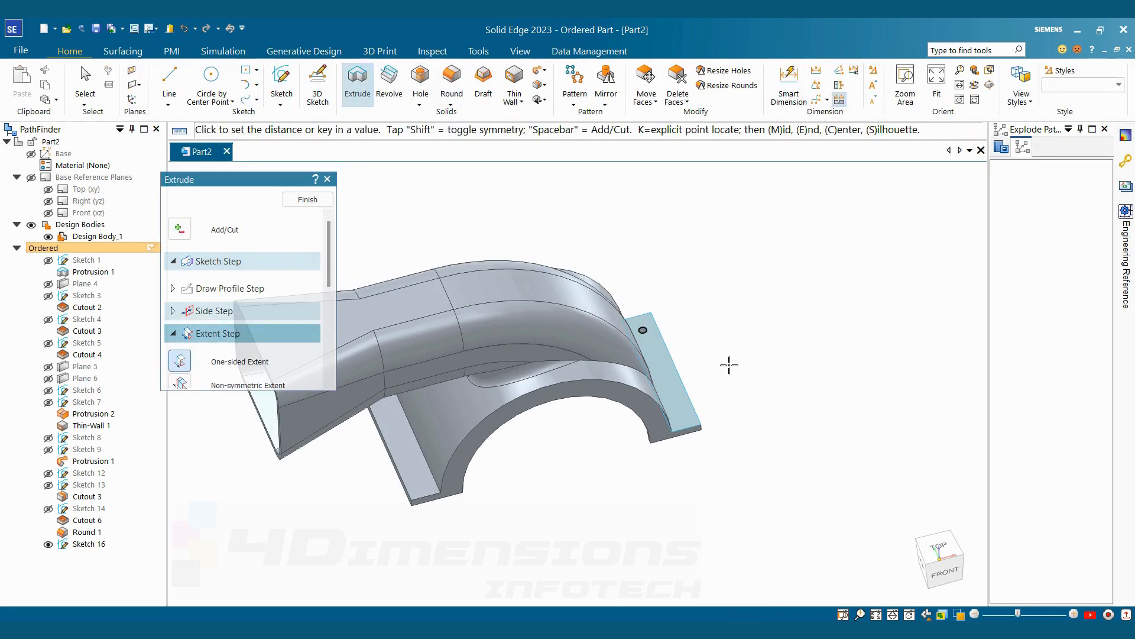
middle_click_drag(735, 360, 678, 402)
scroll(680, 408, "up", 2)
left_click(722, 441)
left_click(313, 203)
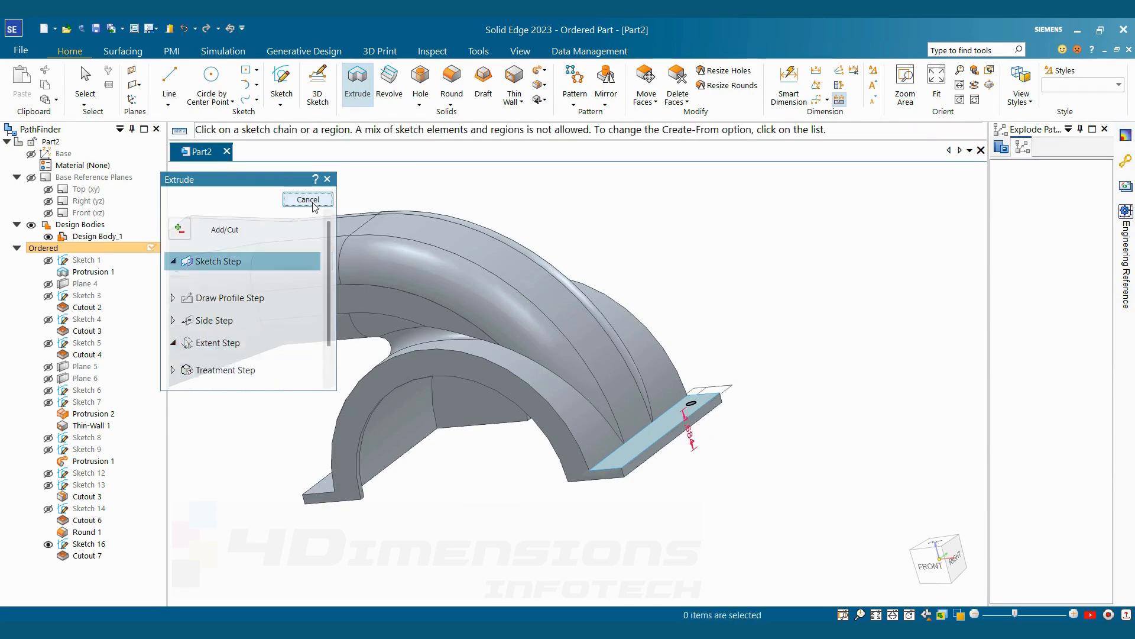
left_click(312, 203)
Start a feature pattern of the mounting-hole cutout with the flange's top face as the pattern plane.
middle_click_drag(552, 246, 689, 349)
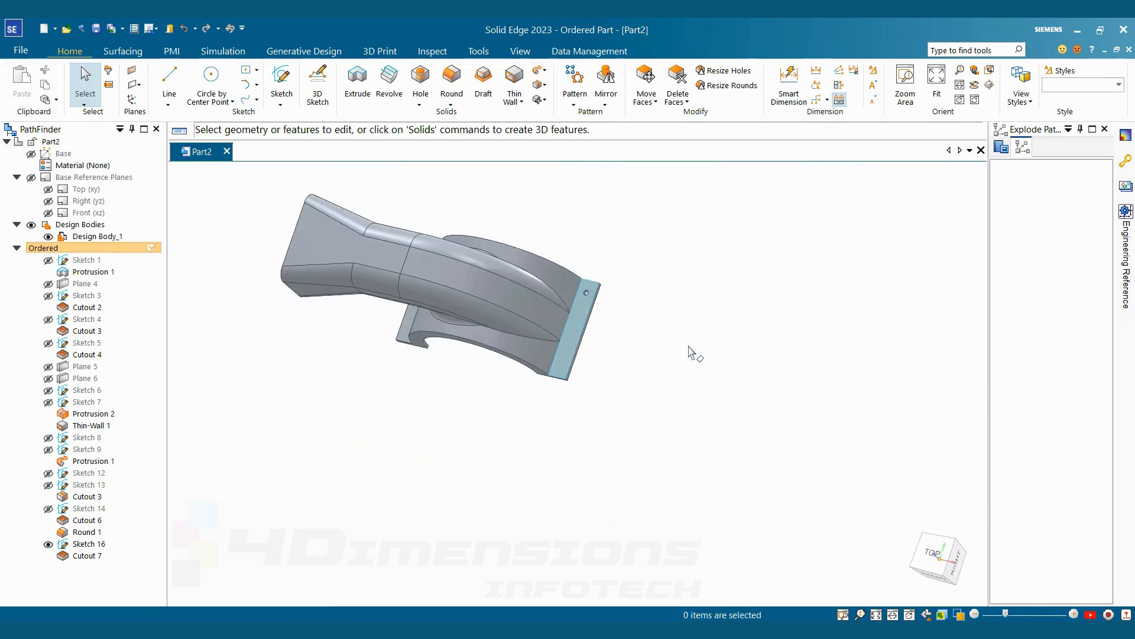
left_click(575, 79)
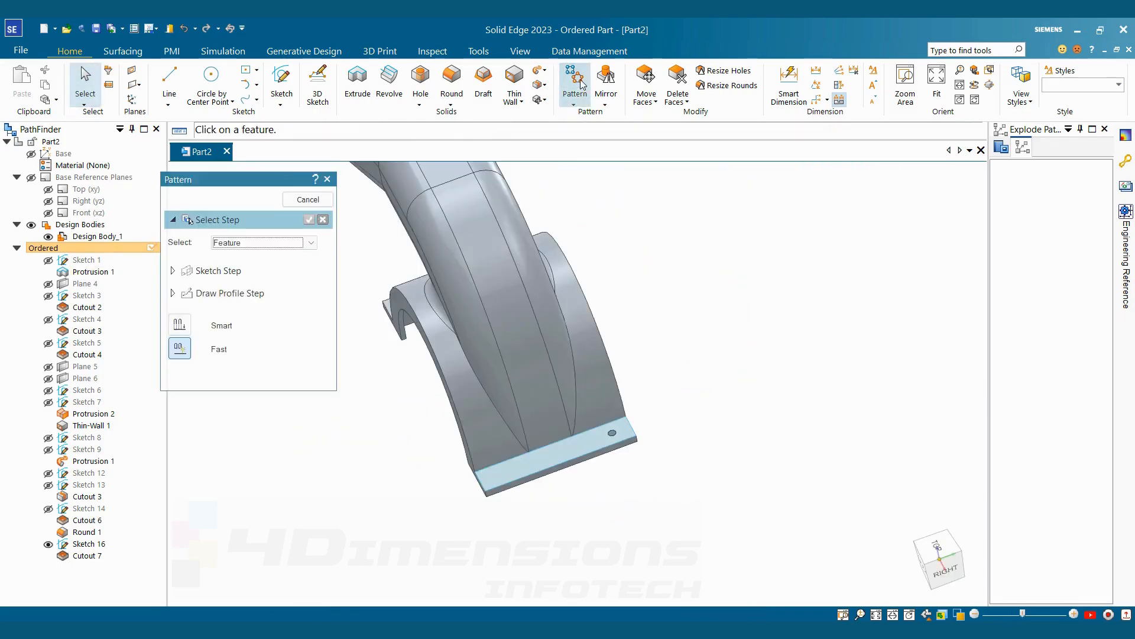
left_click(97, 558)
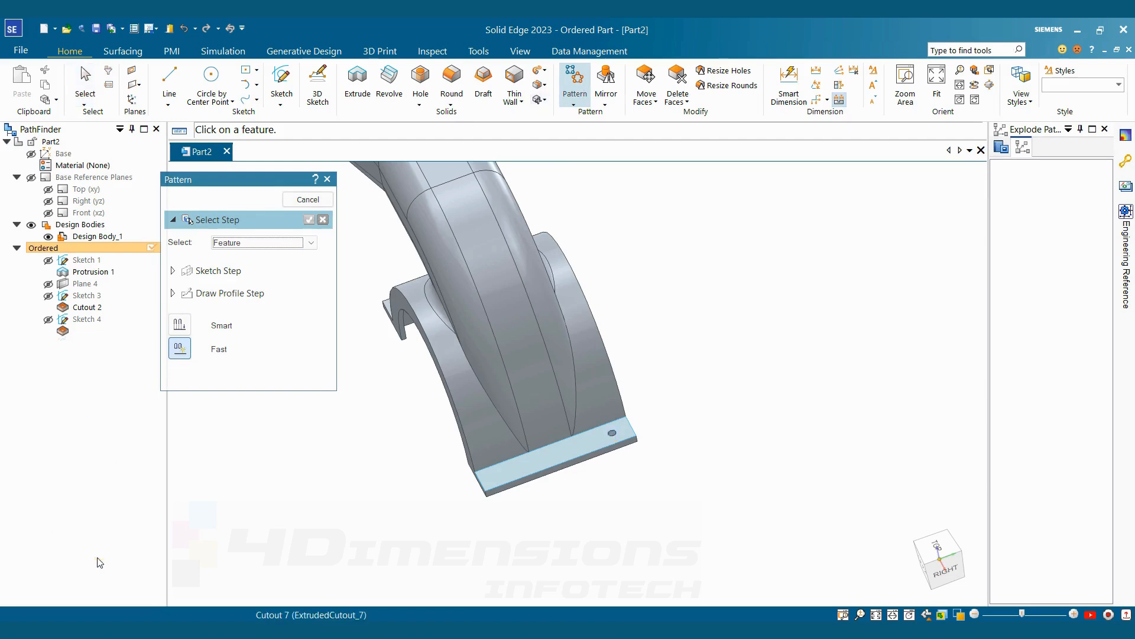
left_click(308, 219)
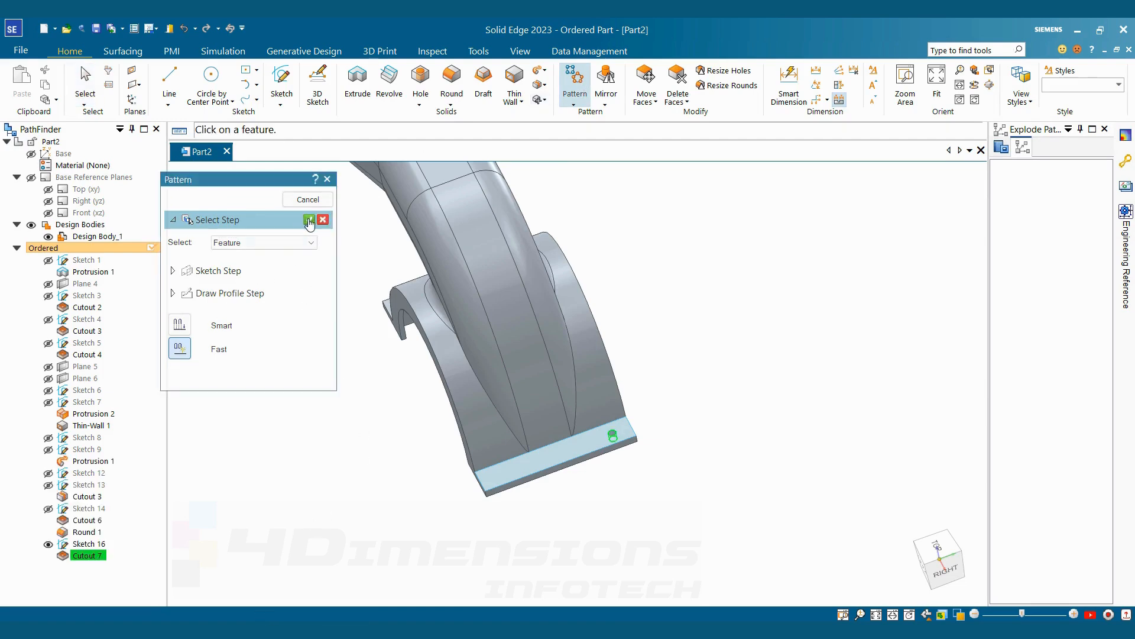
middle_click_drag(653, 416, 651, 440)
left_click(560, 467)
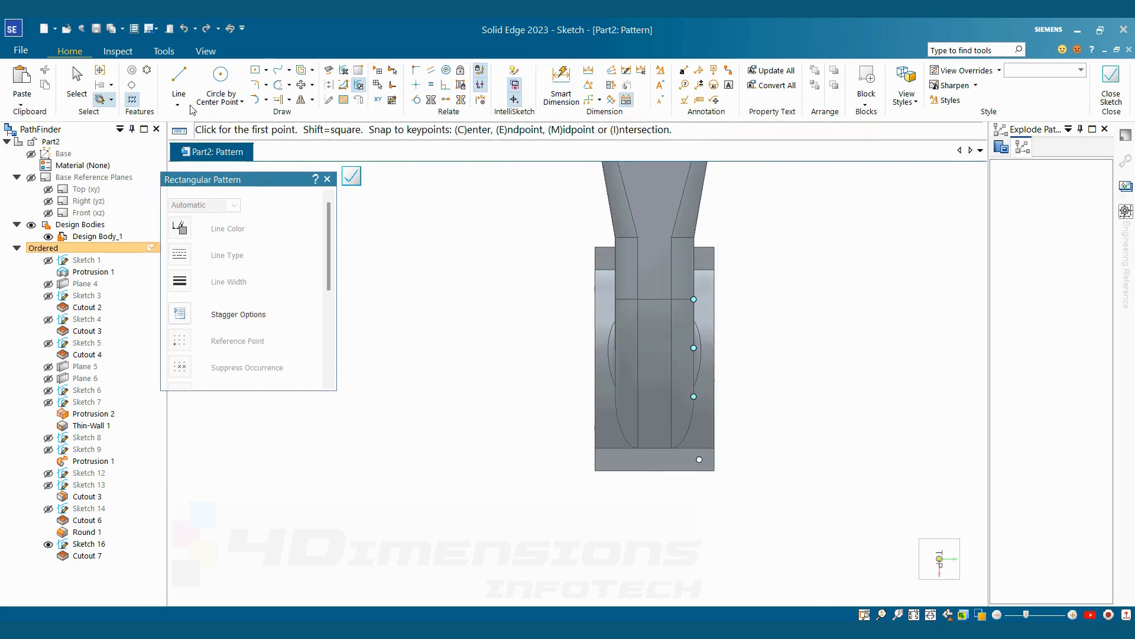
Draw the rectangular pattern profile from the mounting hole's centre to the diagonally opposite corner area on the other flange.
scroll(705, 459, "up", 1)
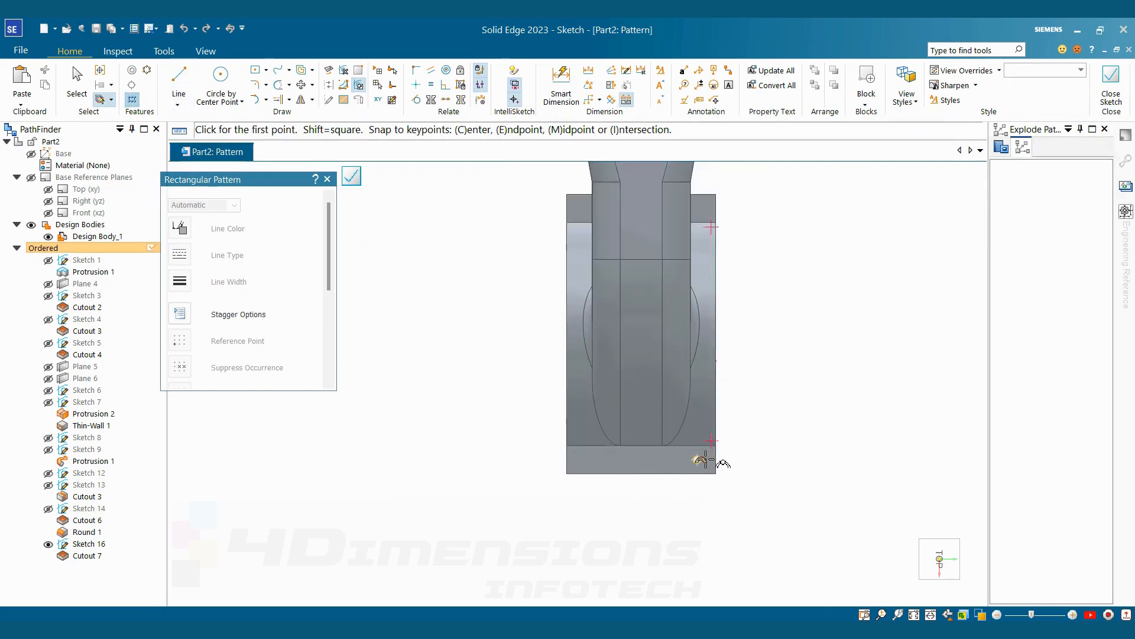
scroll(705, 459, "up", 2)
left_click(690, 456)
scroll(600, 337, "down", 3)
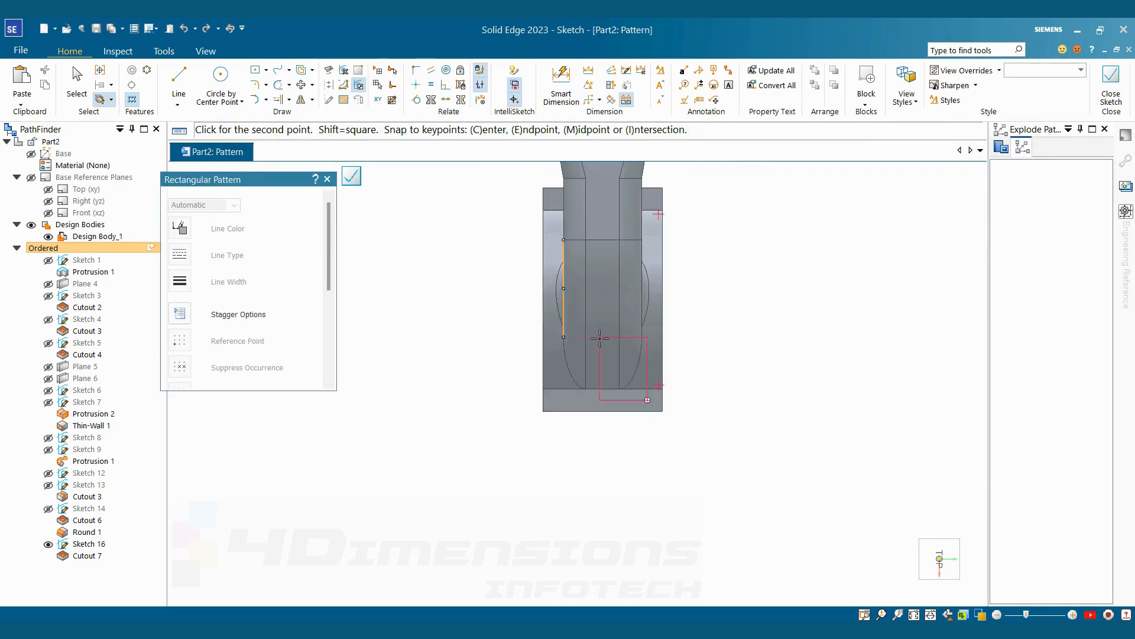
scroll(550, 206, "up", 3)
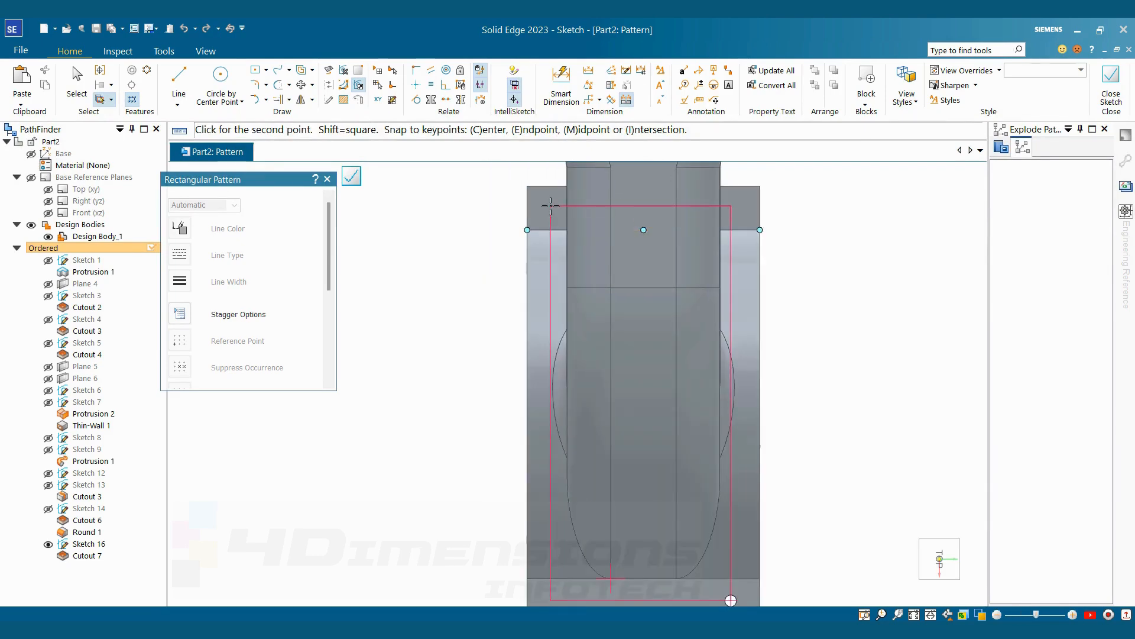
left_click(549, 203)
scroll(666, 303, "down", 1)
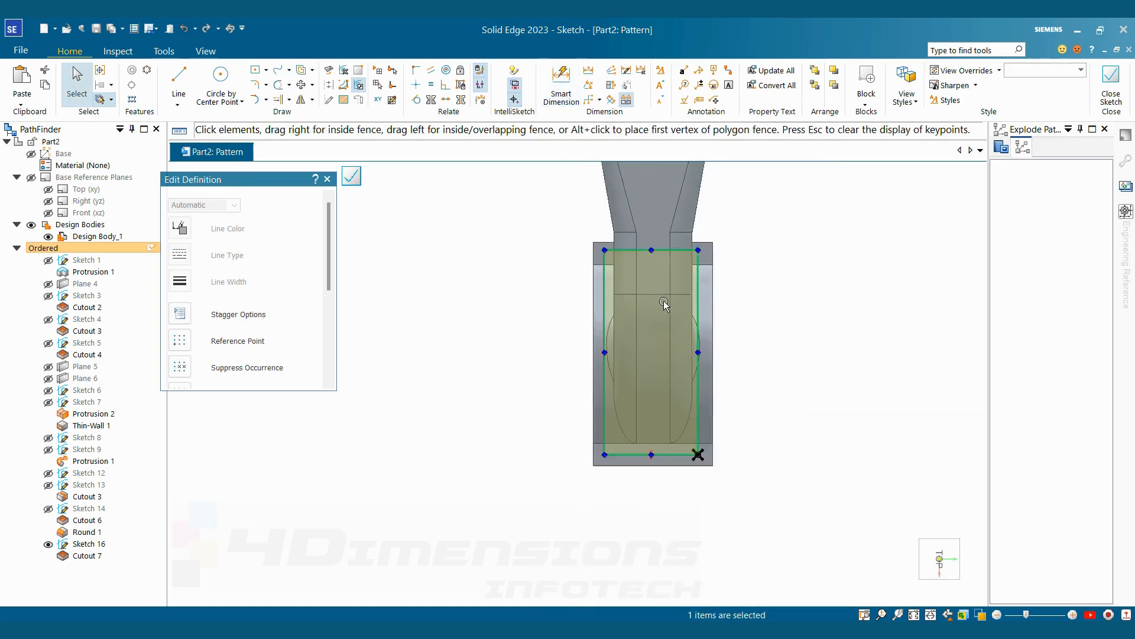
Switch the rectangular pattern to Fixed spacing with 4 occurrences in X spaced 2 in apart.
scroll(200, 312, "down", 3)
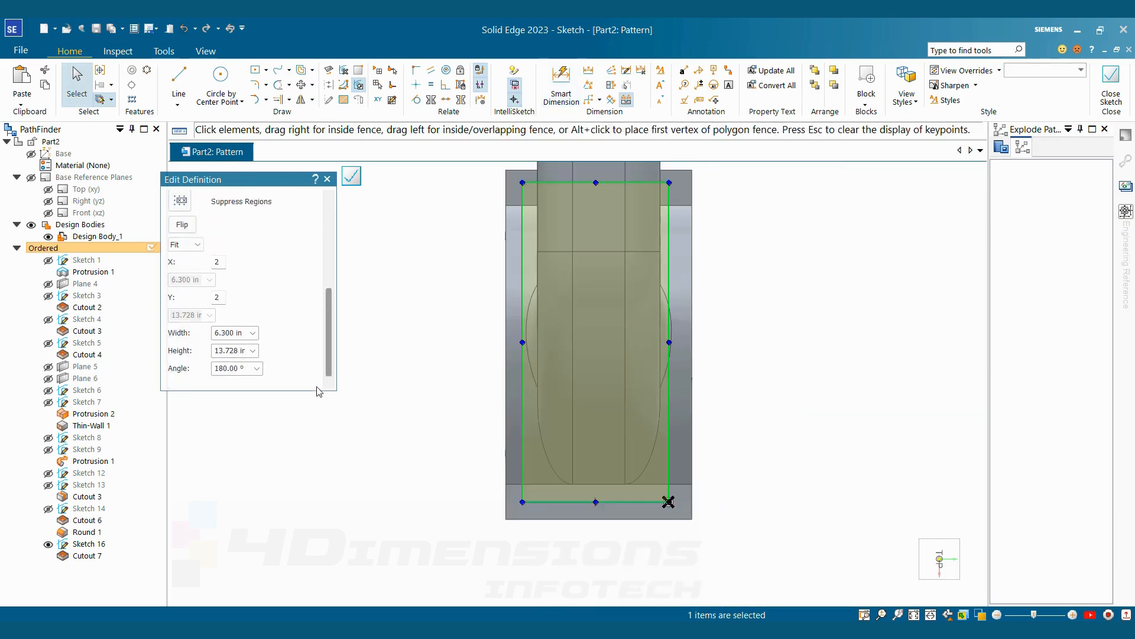
left_click(185, 244)
left_click(180, 276)
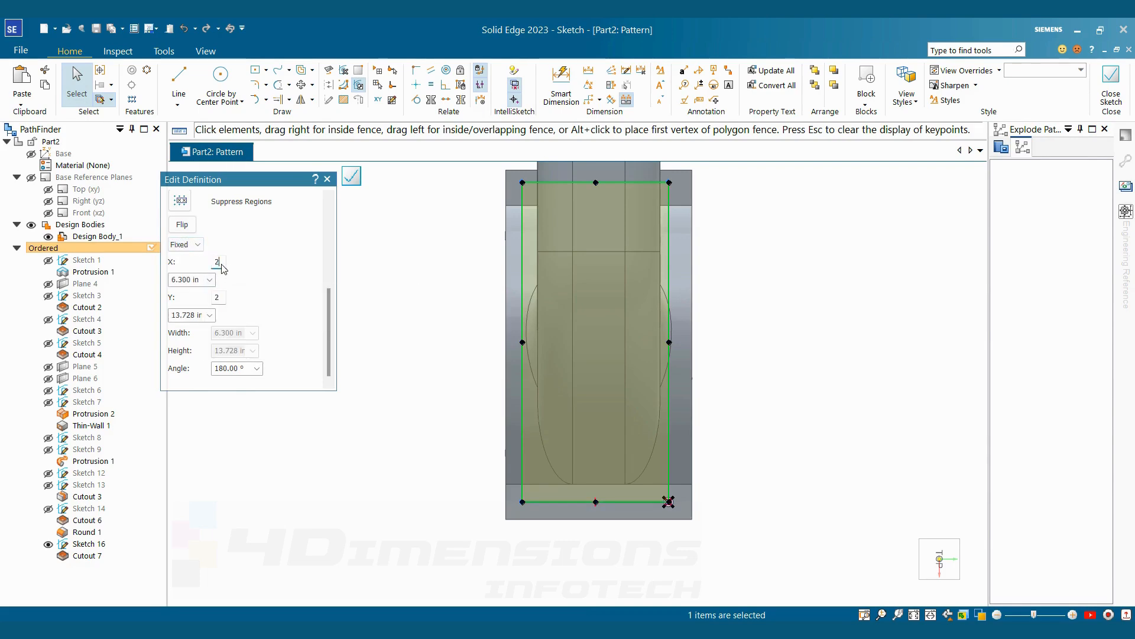
type("4")
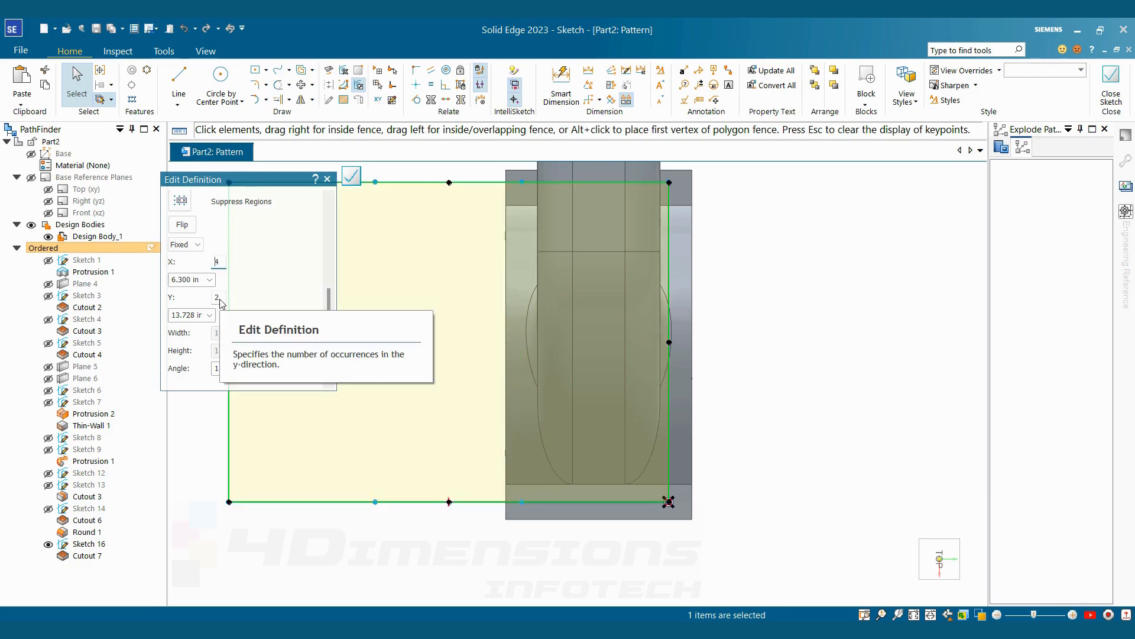
left_click(191, 285)
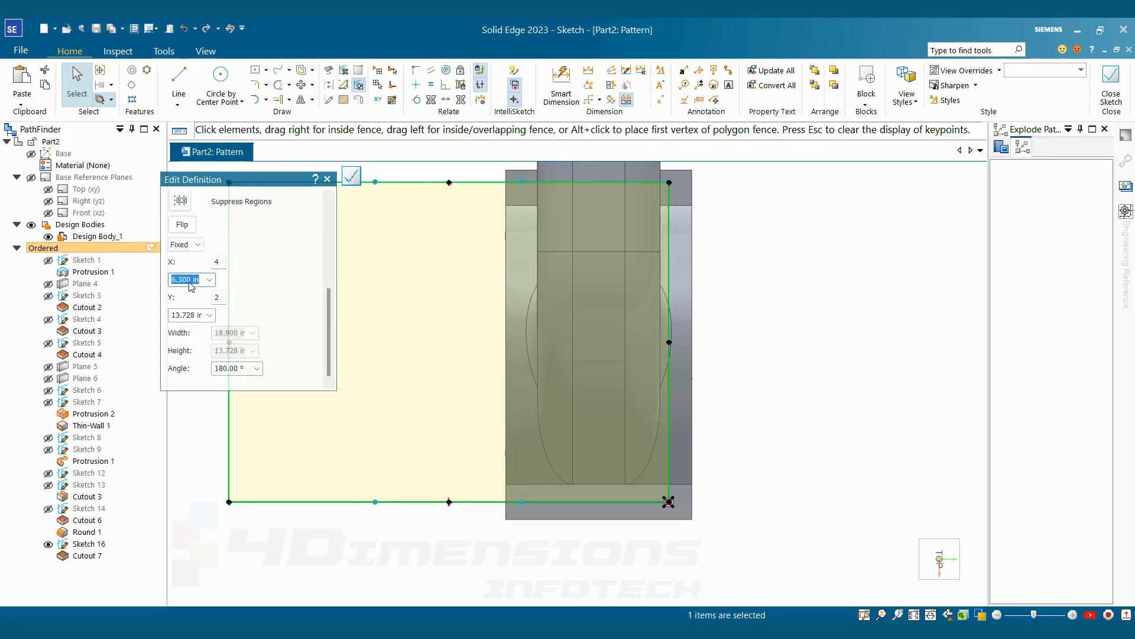
type("2")
key("Tab")
Check the overall width in the reference drawing, set the pattern's Y spacing to 13.5 in, and finish the hole pattern.
key("alt+Tab")
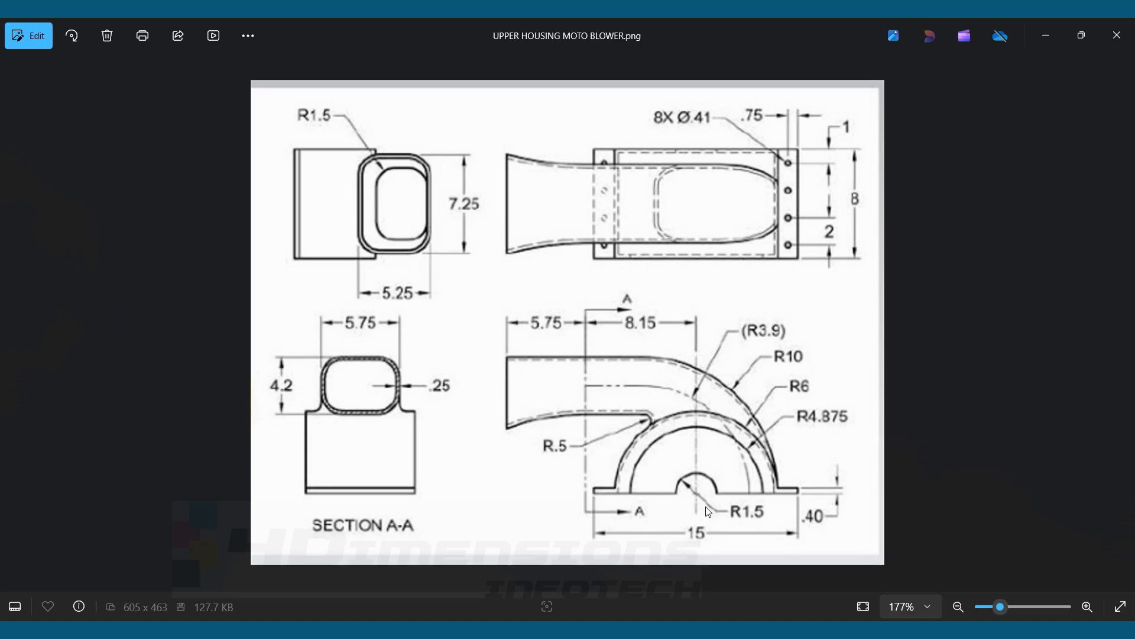
key("alt+Tab")
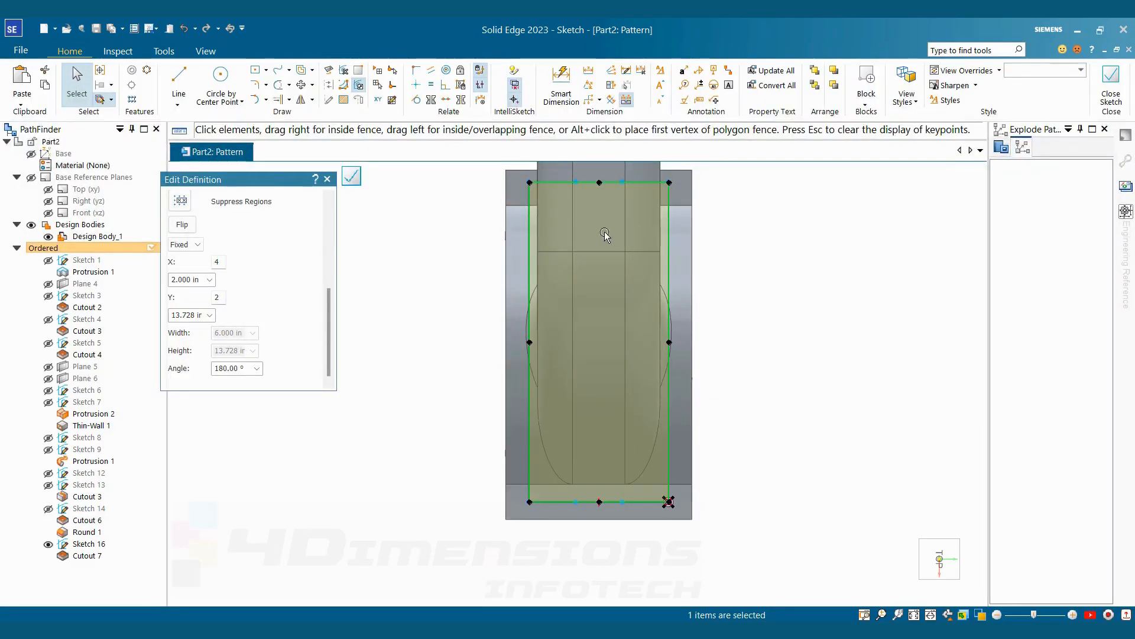
double_click(203, 317)
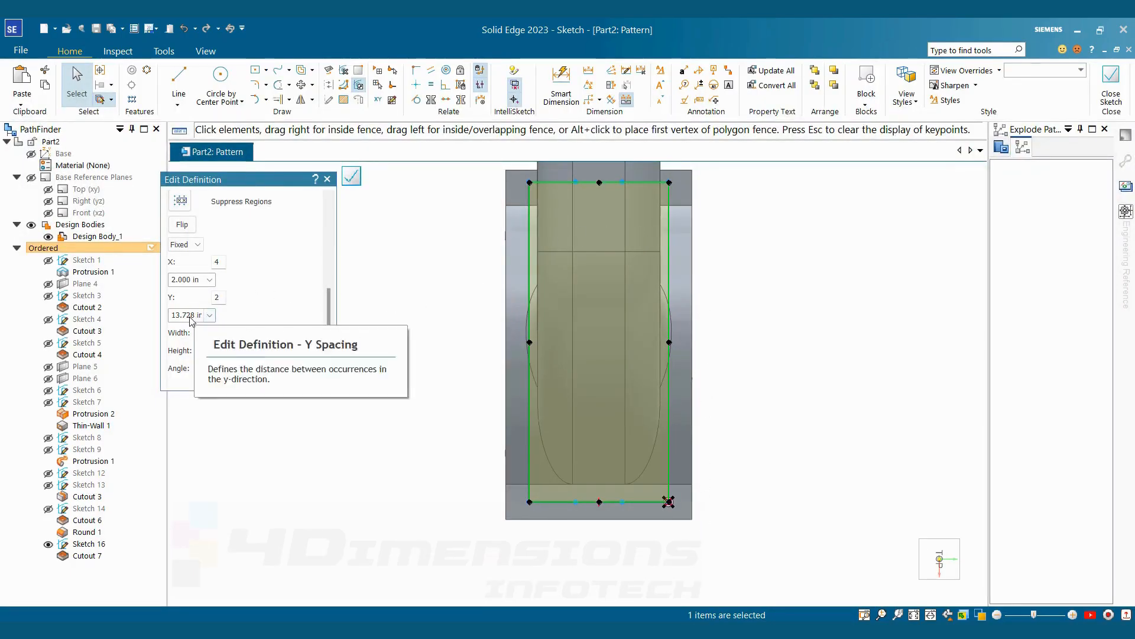
type("13.5")
key("Tab")
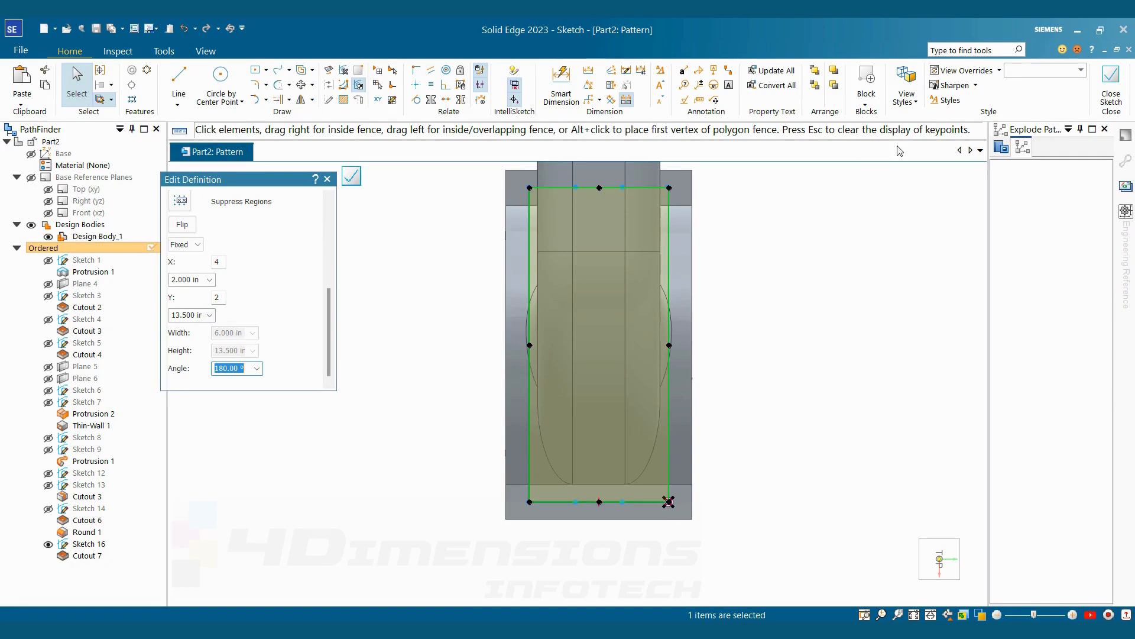
left_click(1122, 99)
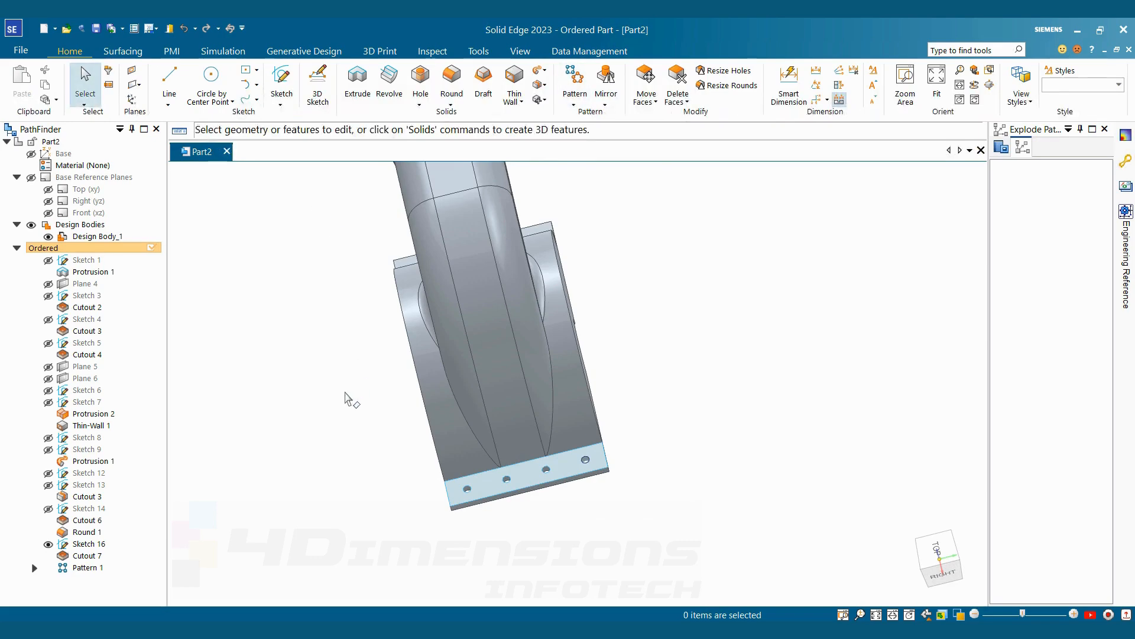
Examine the housing and the mounting-hole pattern on both flanges from several angles.
scroll(345, 392, "down", 2)
middle_click_drag(345, 392, 469, 395)
middle_click_drag(775, 411, 851, 337)
right_click(734, 374)
left_click(699, 312)
scroll(810, 330, "up", 3)
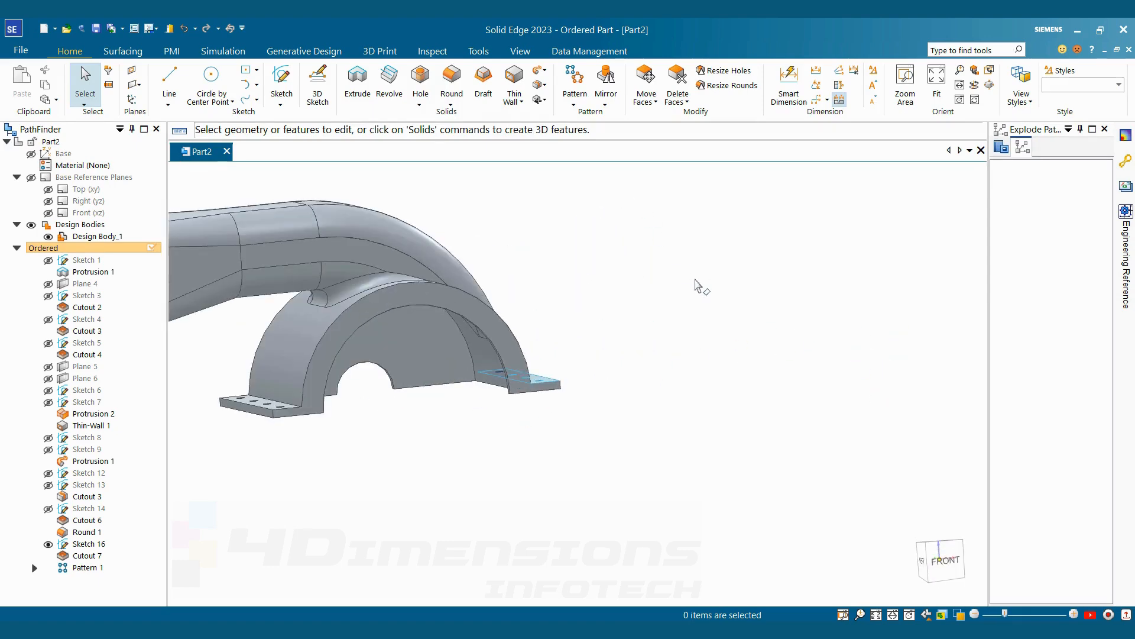
scroll(698, 285, "down", 1)
scroll(381, 201, "down", 2)
scroll(328, 185, "up", 3)
middle_click_drag(307, 195, 201, 198)
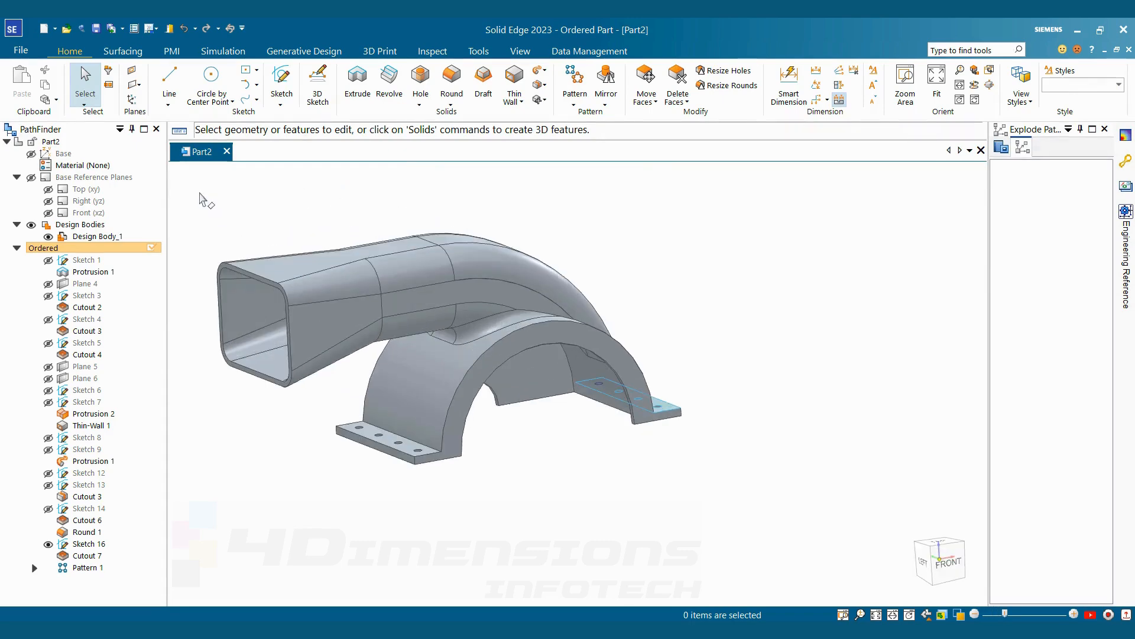
Apply the material Iron, grey cast type 20 from the Iron group of metals to the part.
right_click(96, 169)
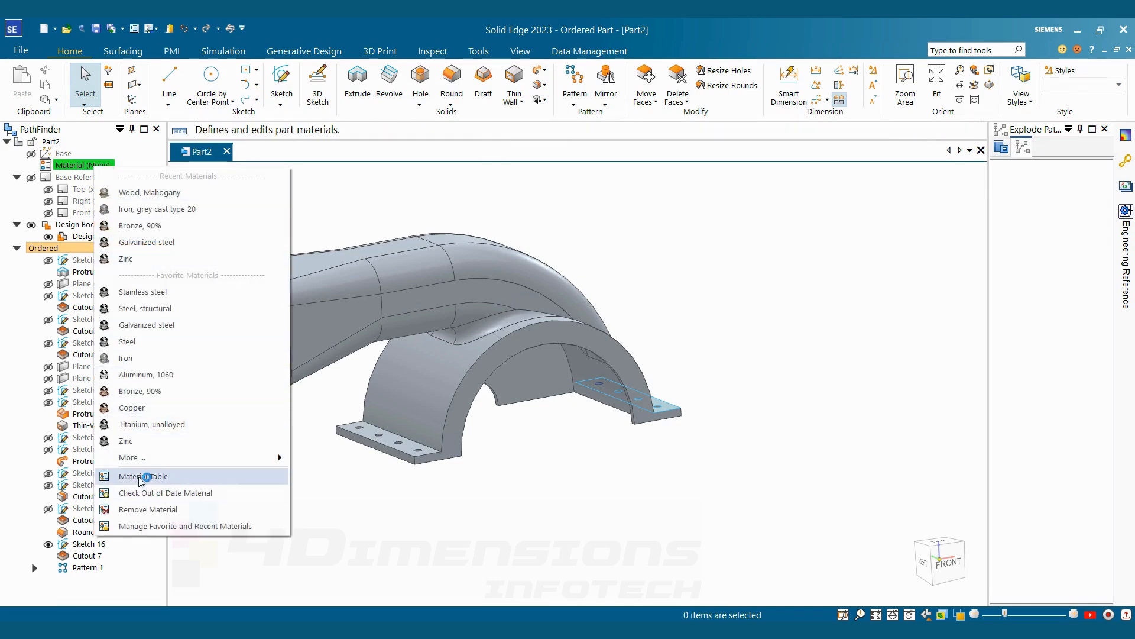
left_click(148, 476)
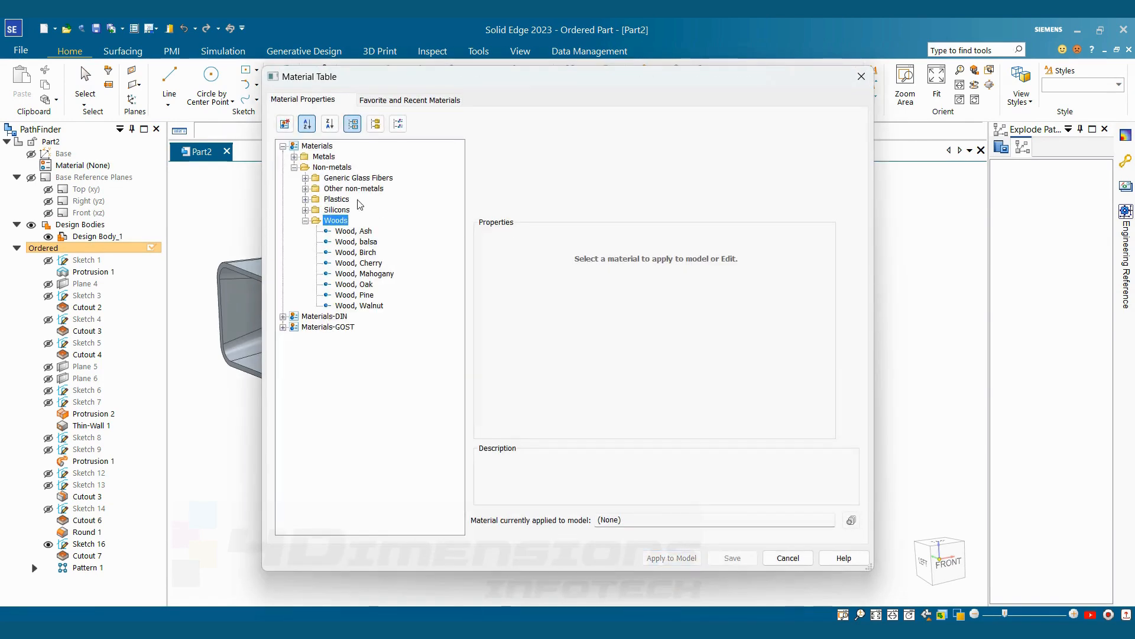
left_click(295, 157)
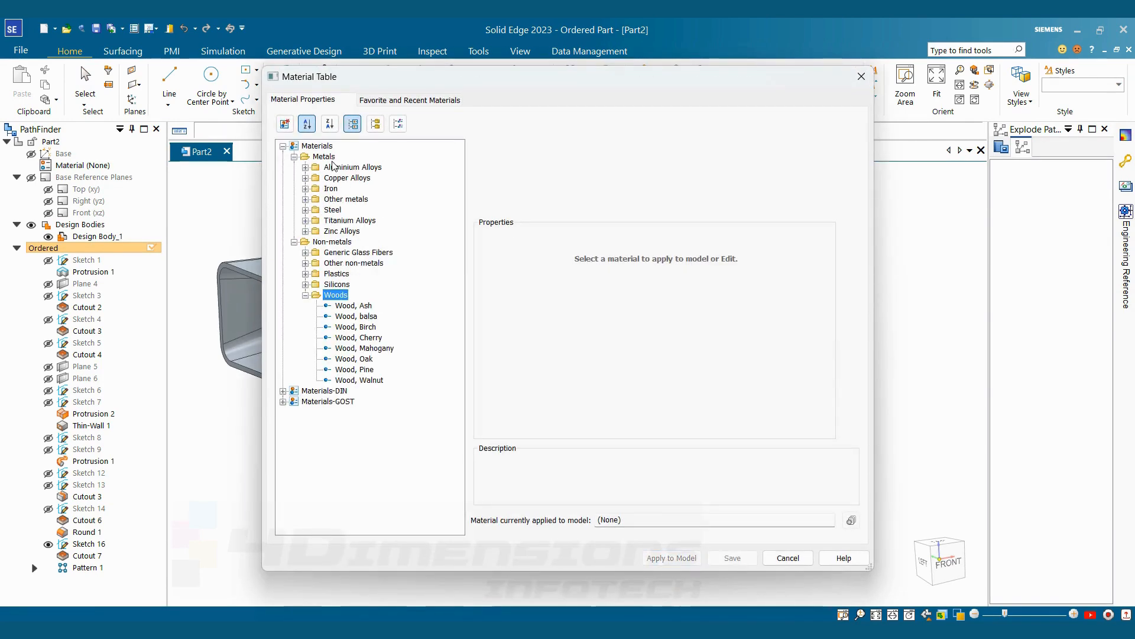
left_click(306, 189)
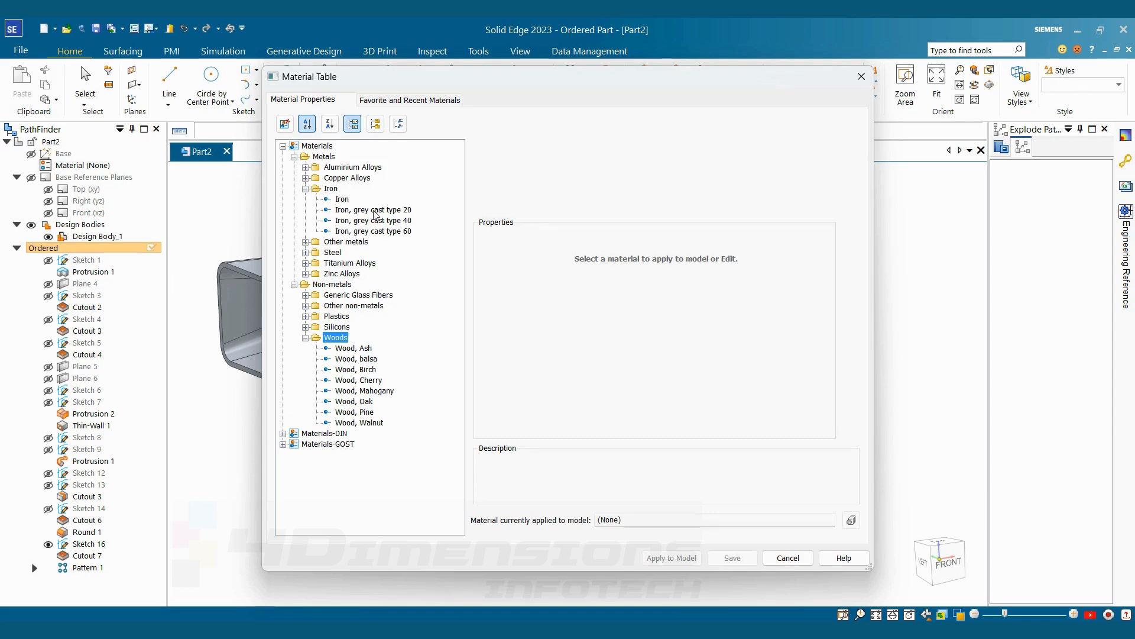
left_click(375, 211)
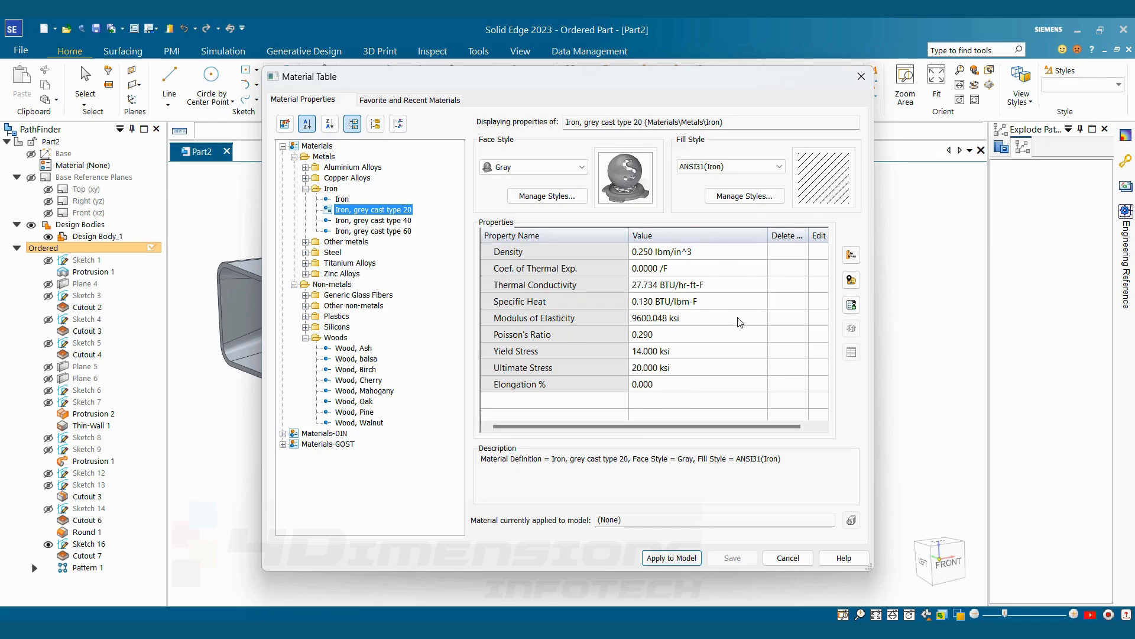
left_click(672, 558)
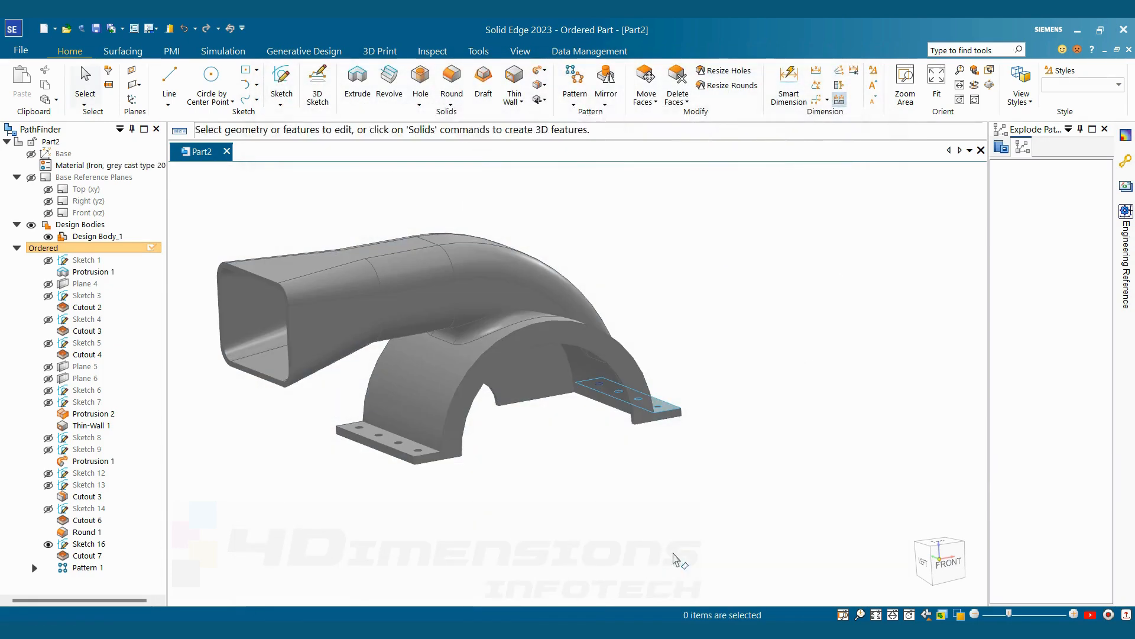
Orient the housing so its outlet, arch and both flanges face the camera, and send it to KeyShot for rendering.
scroll(750, 395, "up", 2)
middle_click_drag(756, 309, 745, 401)
scroll(748, 399, "down", 3)
scroll(717, 457, "up", 3)
middle_click_drag(626, 451, 689, 390)
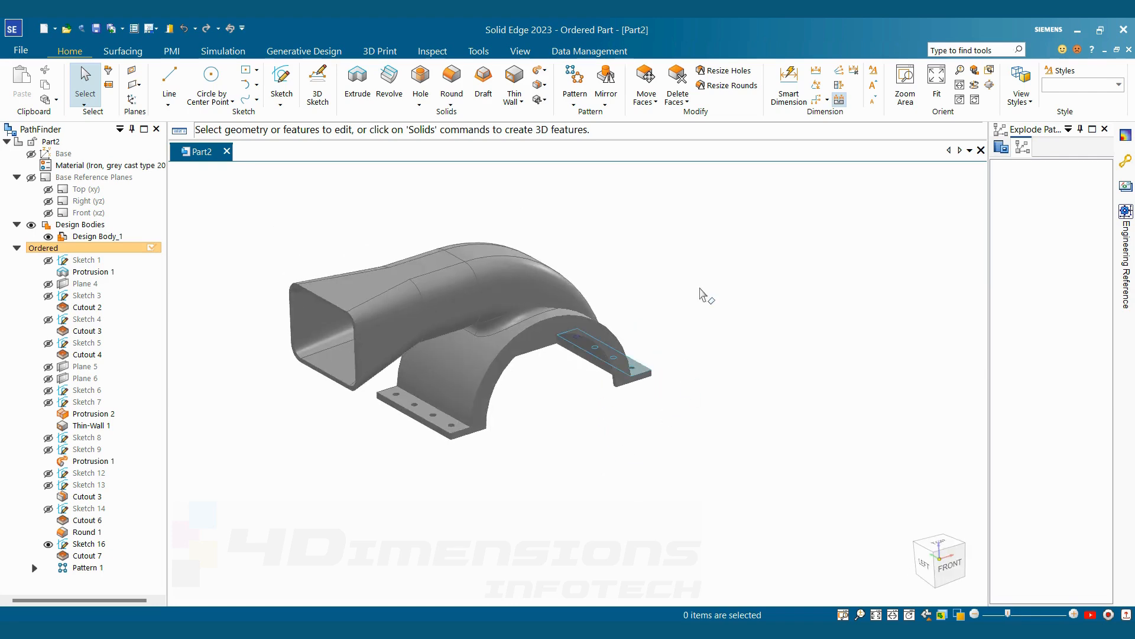
left_click(478, 50)
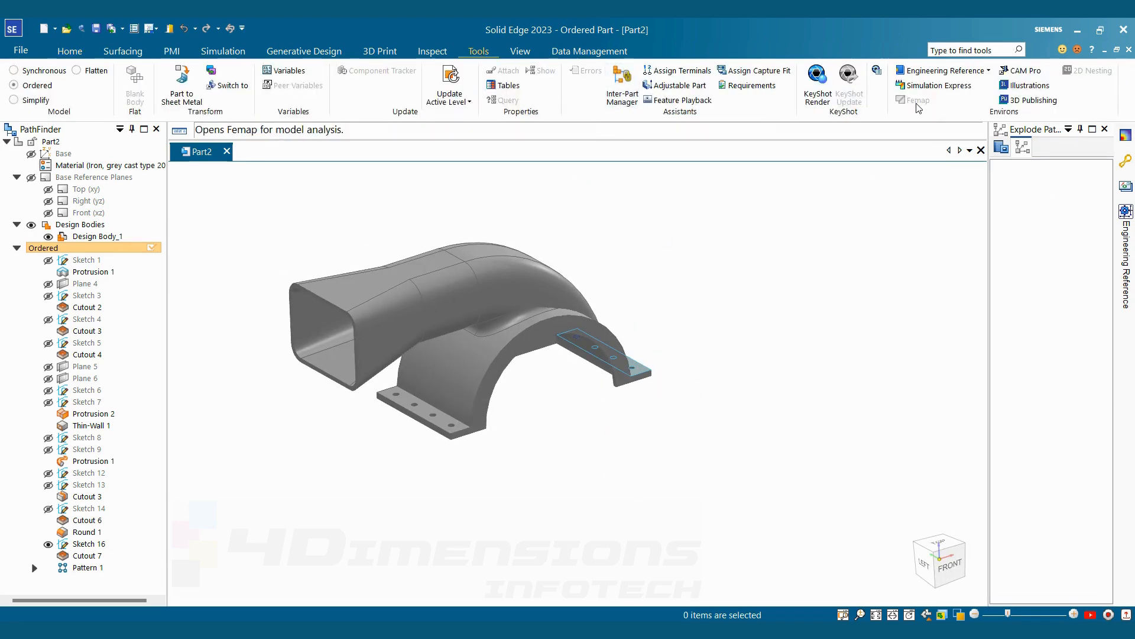
left_click(822, 92)
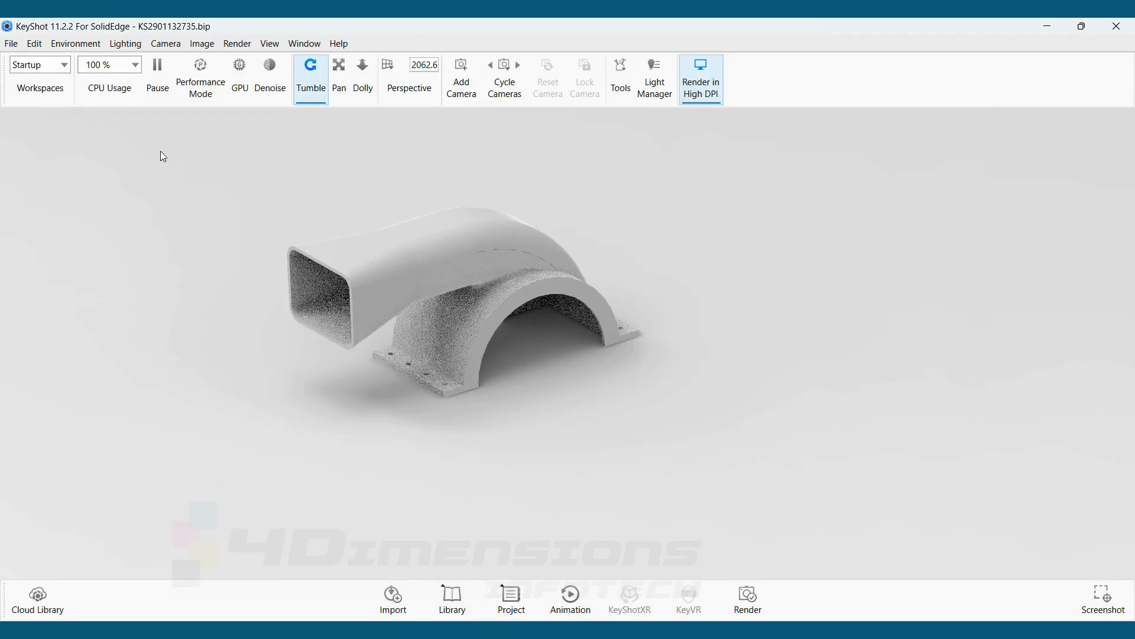
Change the scene background from the lighting environment to Color and set the camera perspective to about 182.
left_click(11, 43)
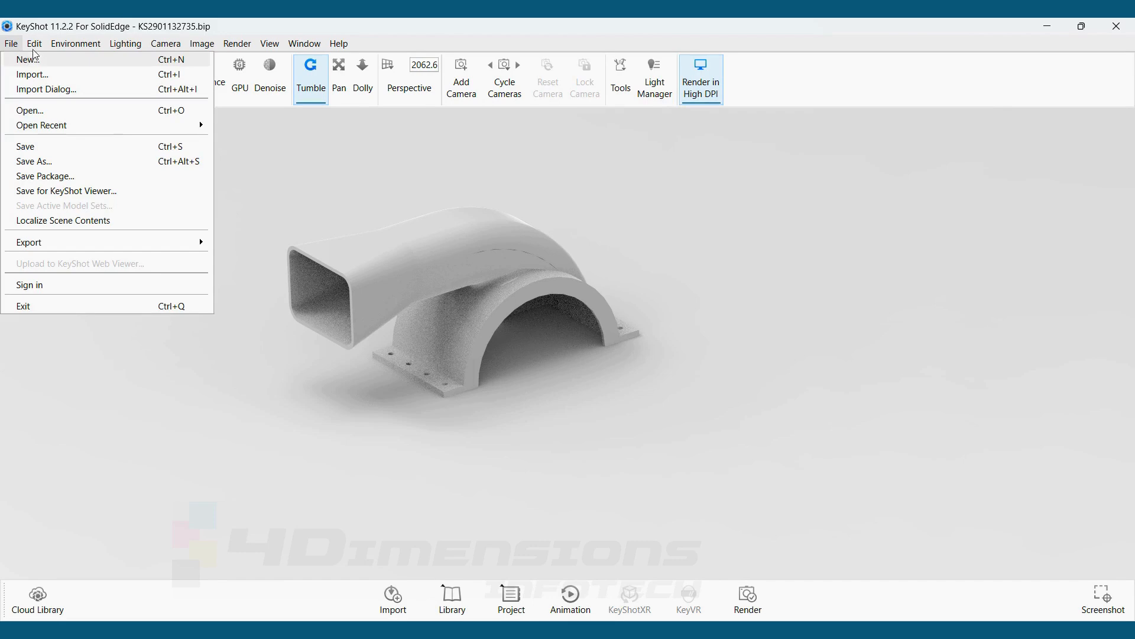
mouse_move(83, 61)
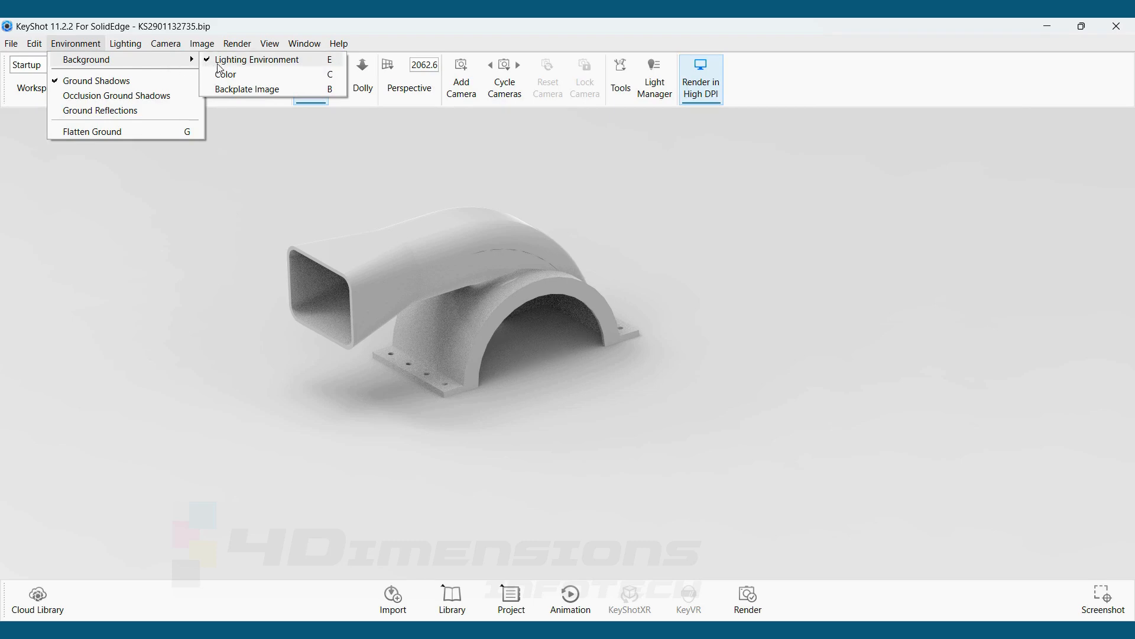
left_click(232, 76)
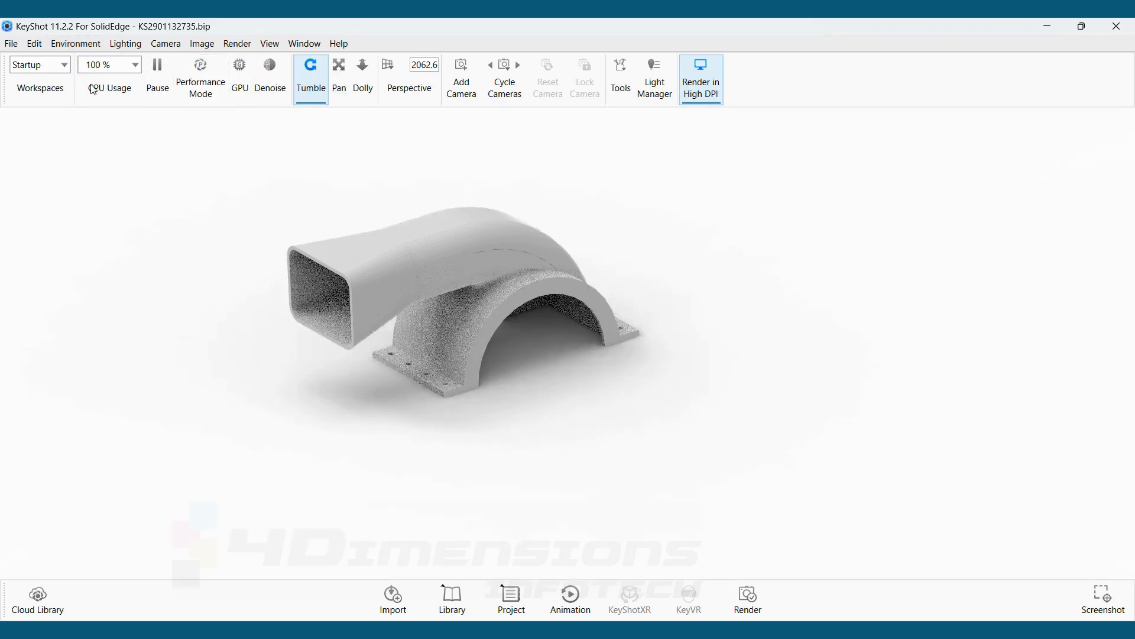
left_click(391, 66)
left_click_drag(493, 95, 488, 93)
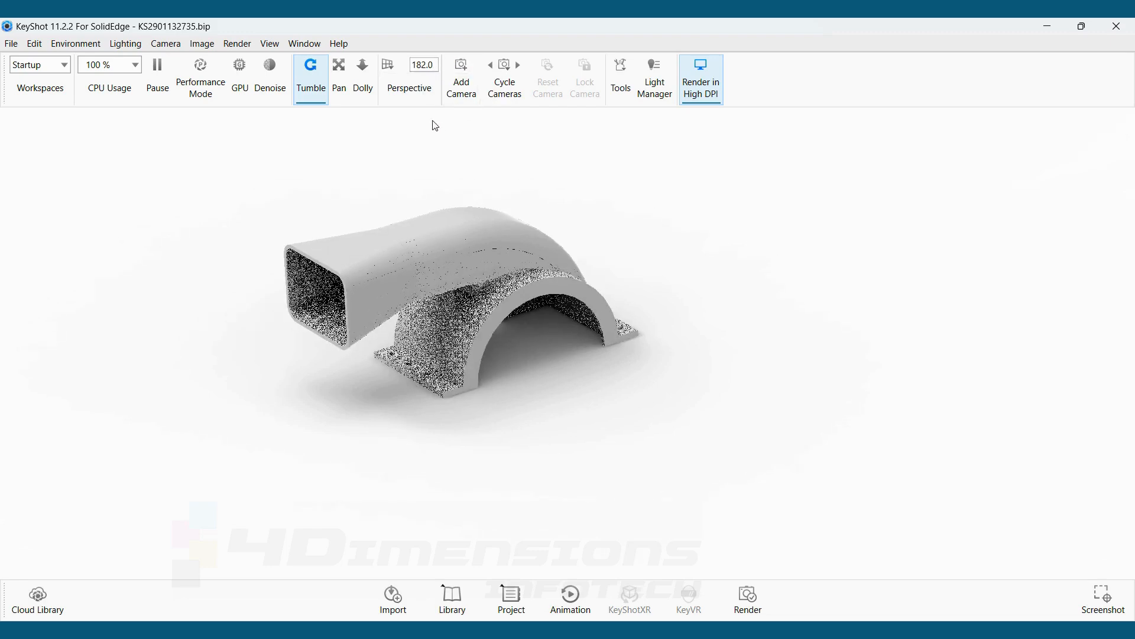
Adjust the environment lighting to contrast 1.448, brightness 1.036 and rotation 3°.
left_click(656, 87)
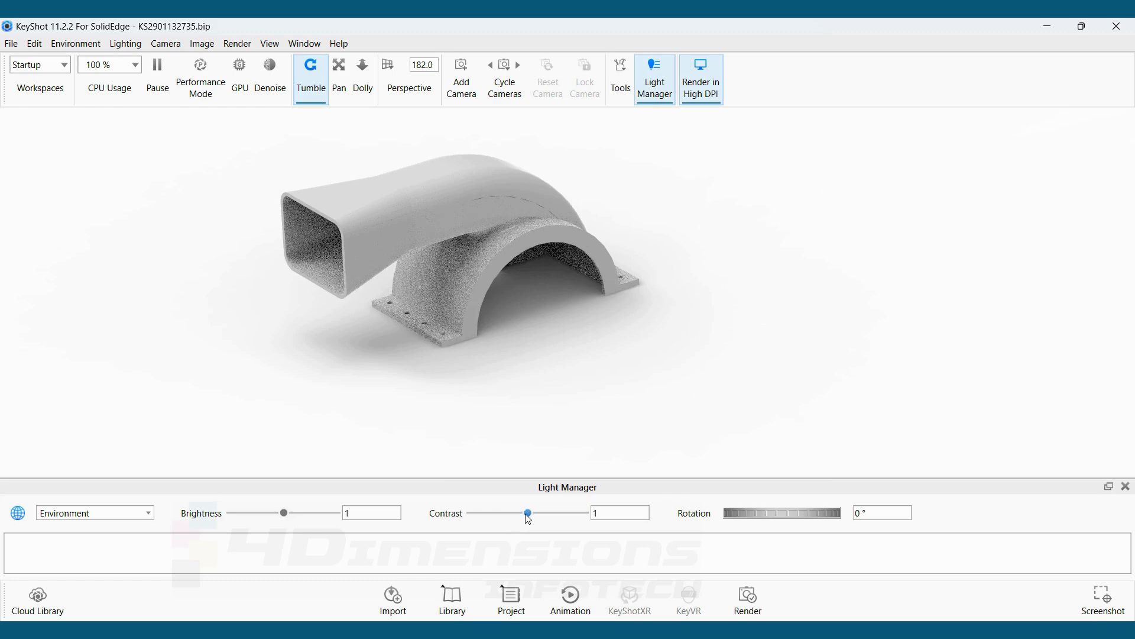
left_click_drag(527, 514, 553, 514)
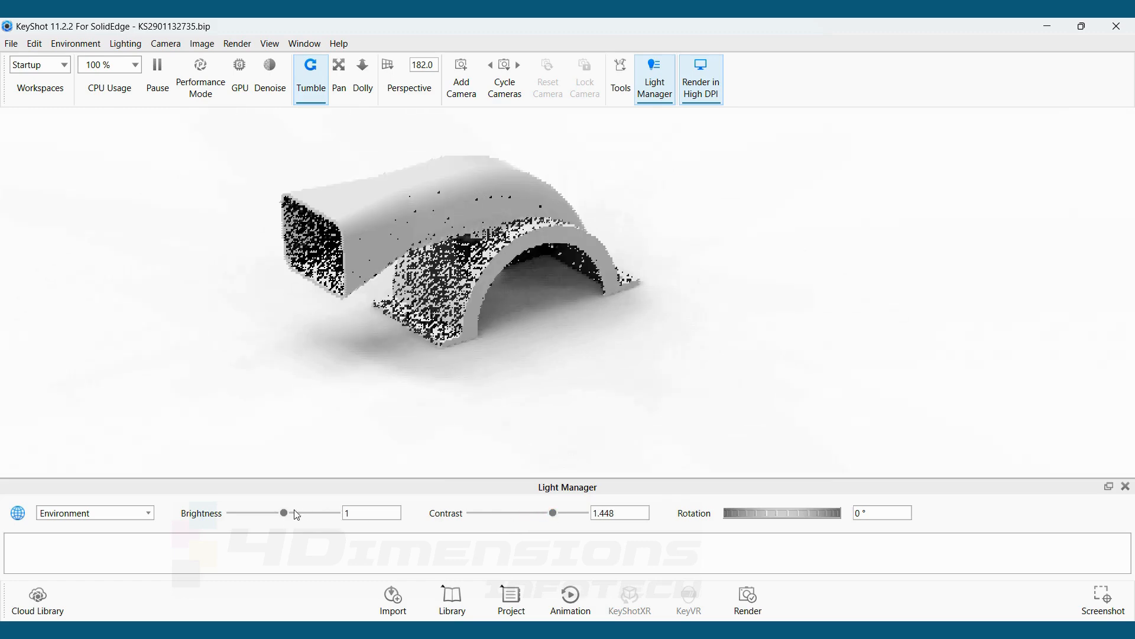
mouse_move(284, 513)
left_mouse_down()
mouse_move(304, 513)
mouse_move(285, 521)
left_mouse_up()
mouse_move(829, 513)
left_mouse_down()
mouse_move(796, 523)
mouse_move(828, 514)
left_mouse_up()
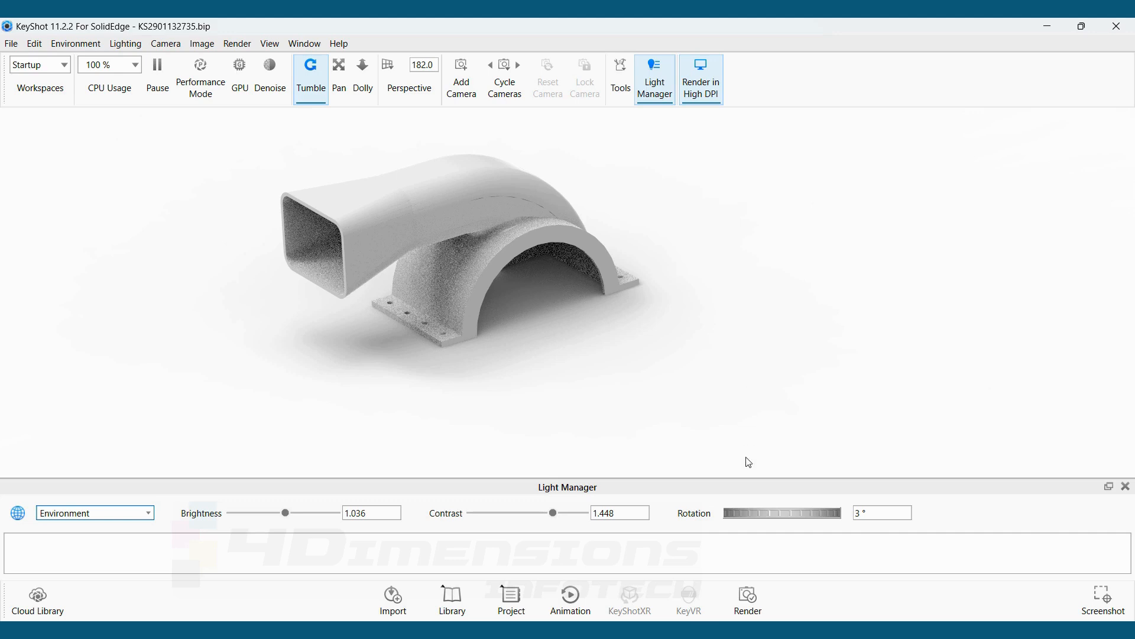
Set up a still-image render named UPPER CASE OF MOTOR BLOWER.
left_click(754, 604)
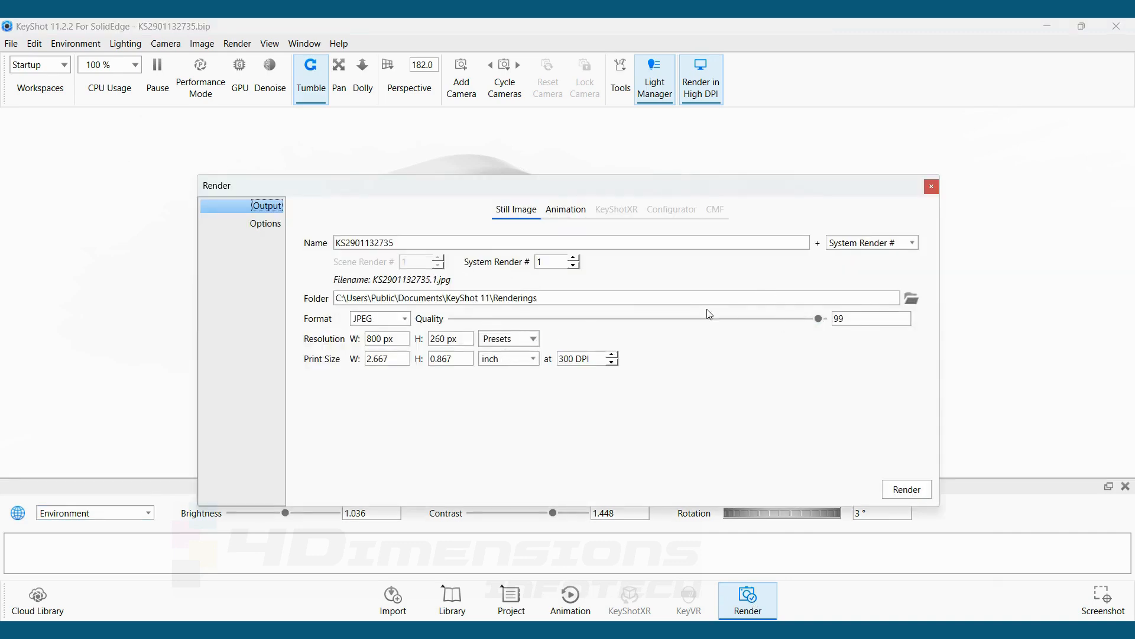
double_click(339, 243)
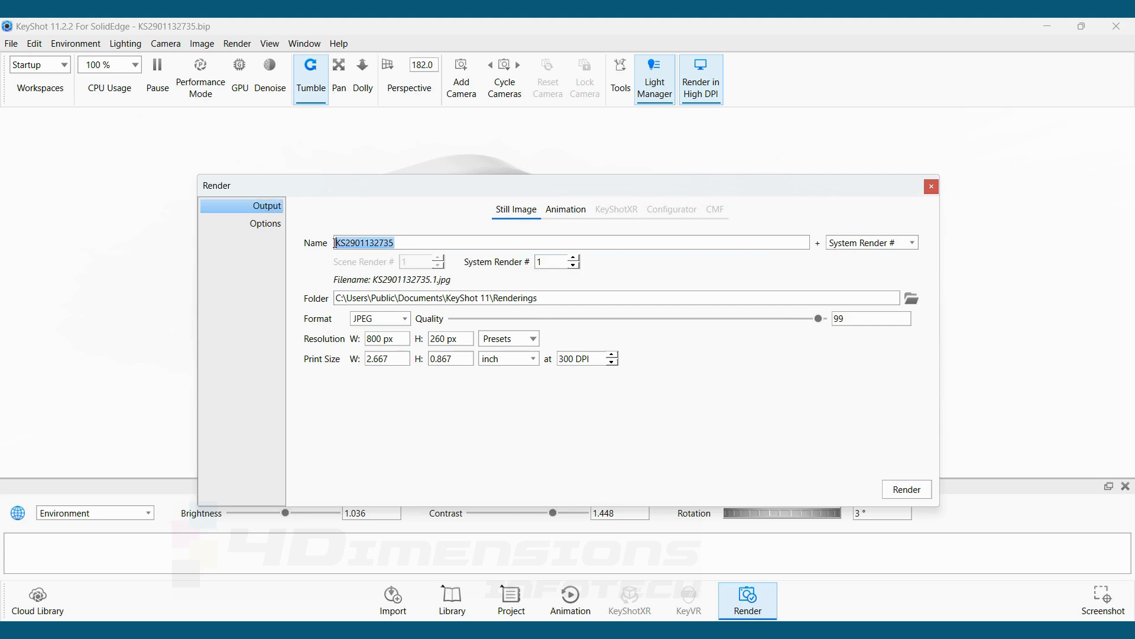
type("UPPER CASE O")
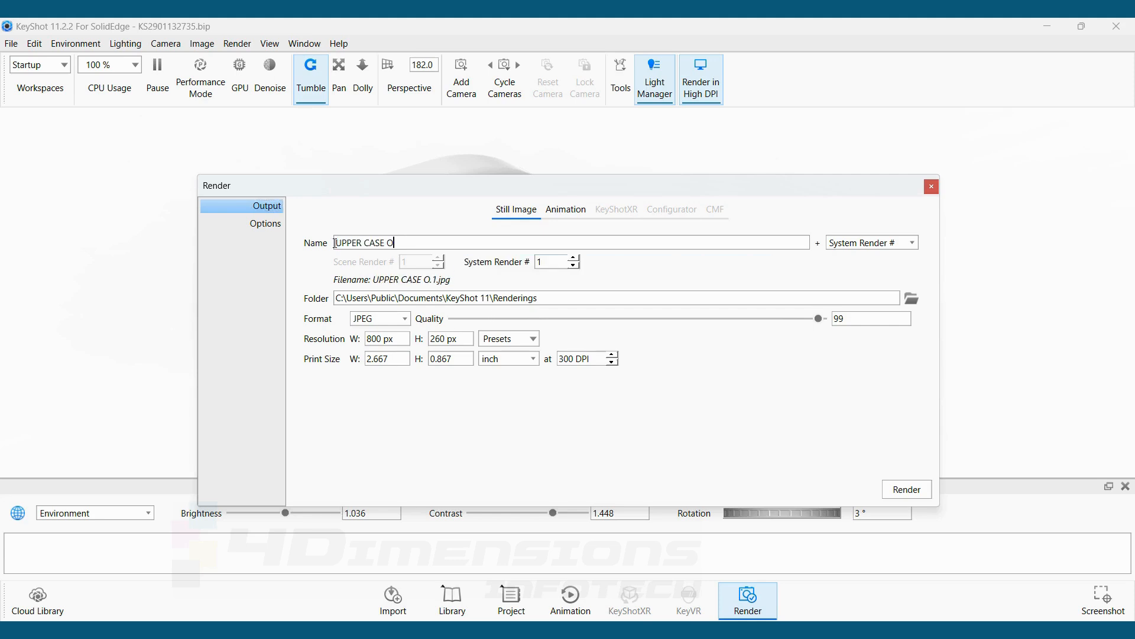
type("F MOTOR BLOWER")
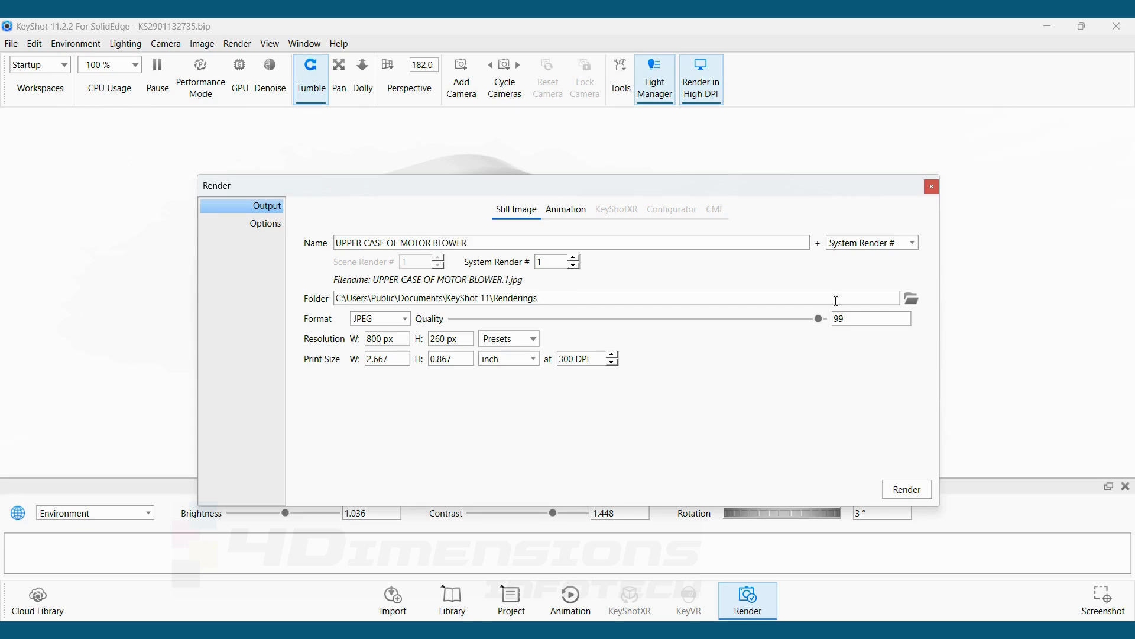
Choose the RENDER PARTS folder on the Desktop as the render's output folder.
left_click(912, 301)
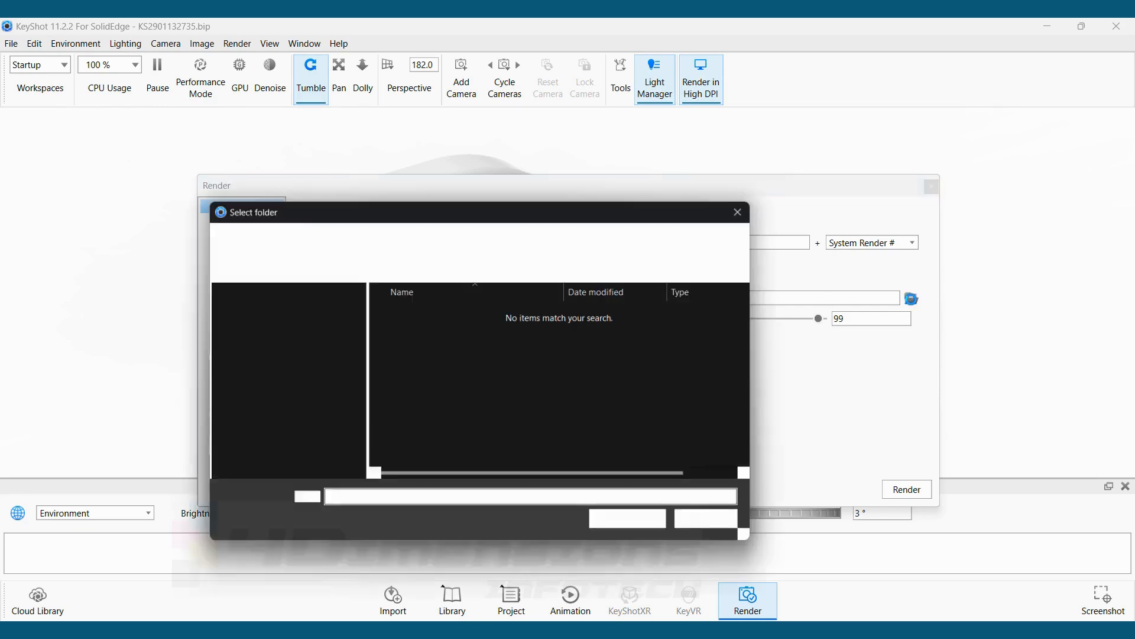
scroll(275, 385, "up", 5)
left_click(268, 372)
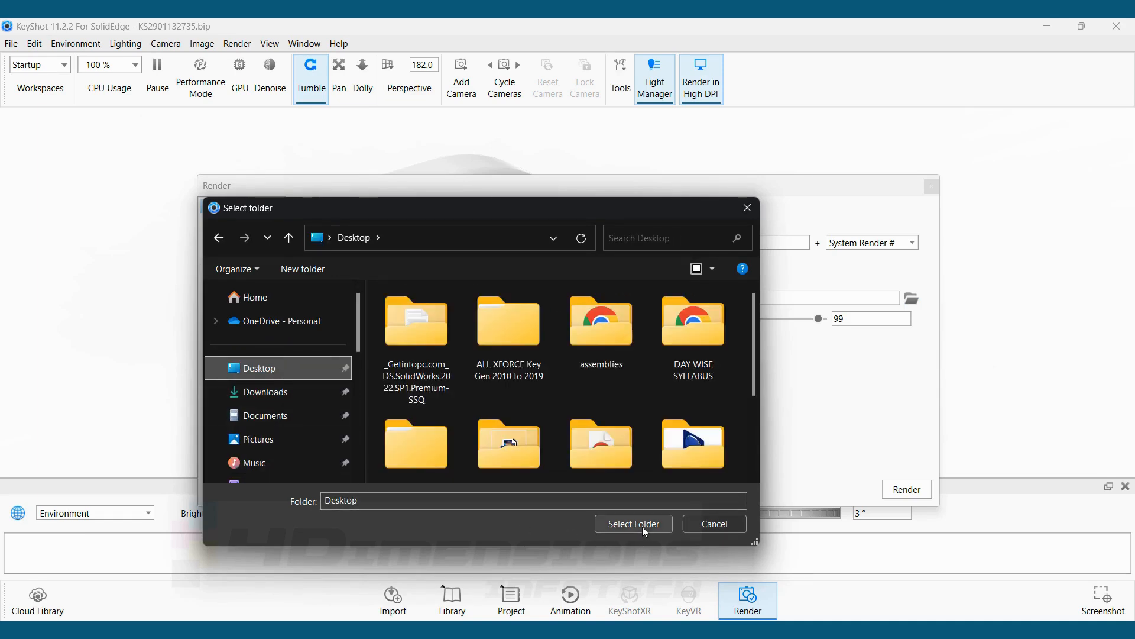
scroll(521, 421, "down", 2)
left_click(513, 424)
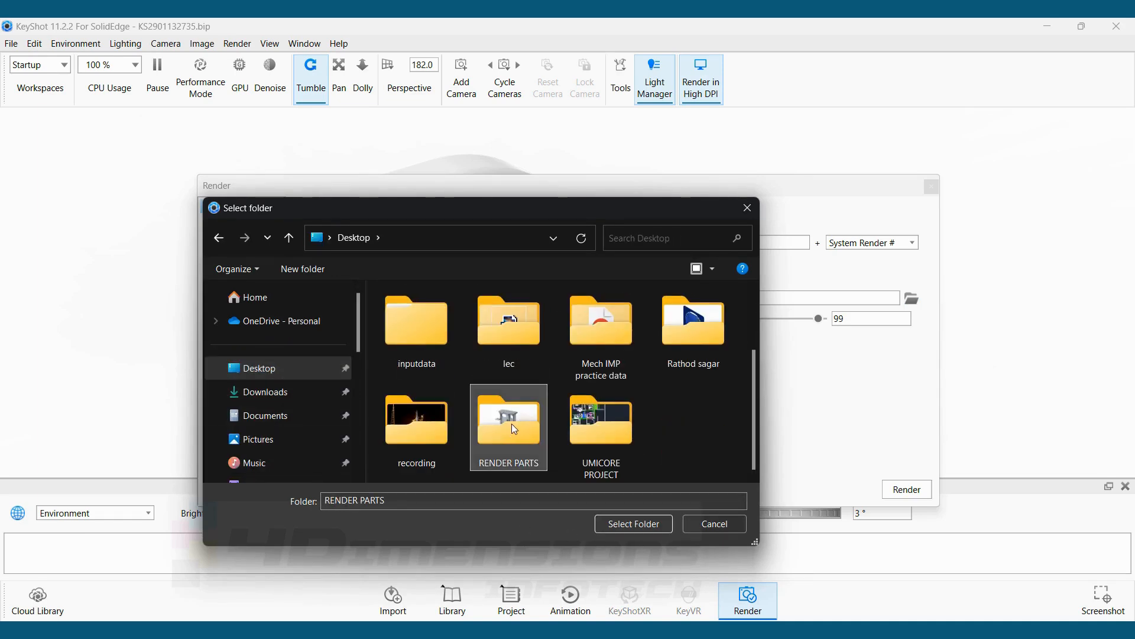
left_click(642, 526)
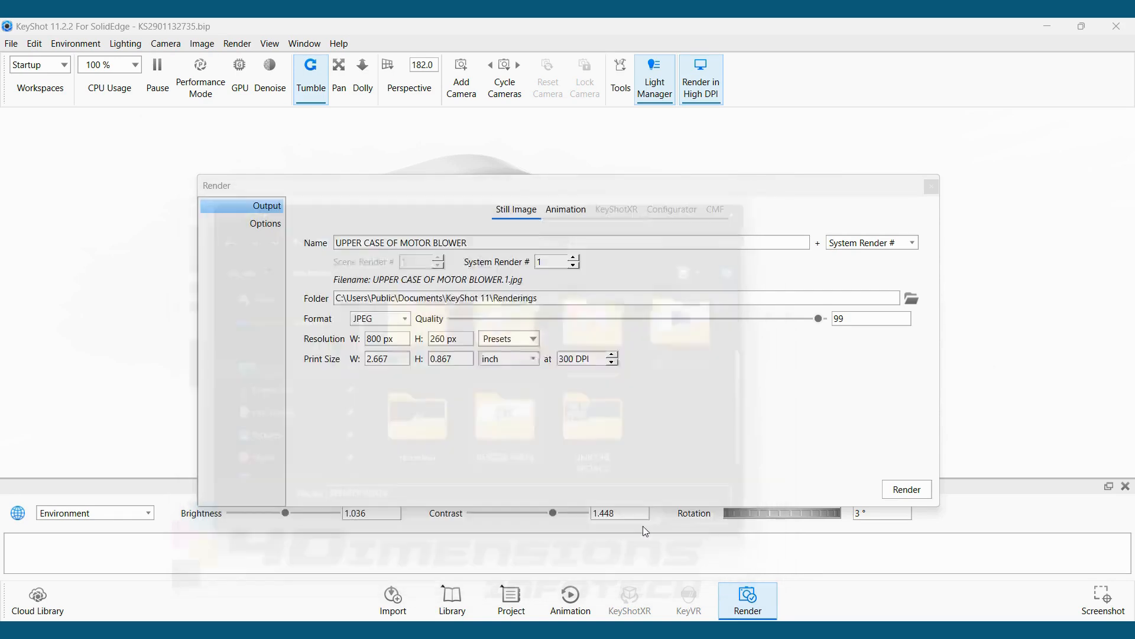
Render the still image of the housing and view the result in a maximized window.
left_click(905, 490)
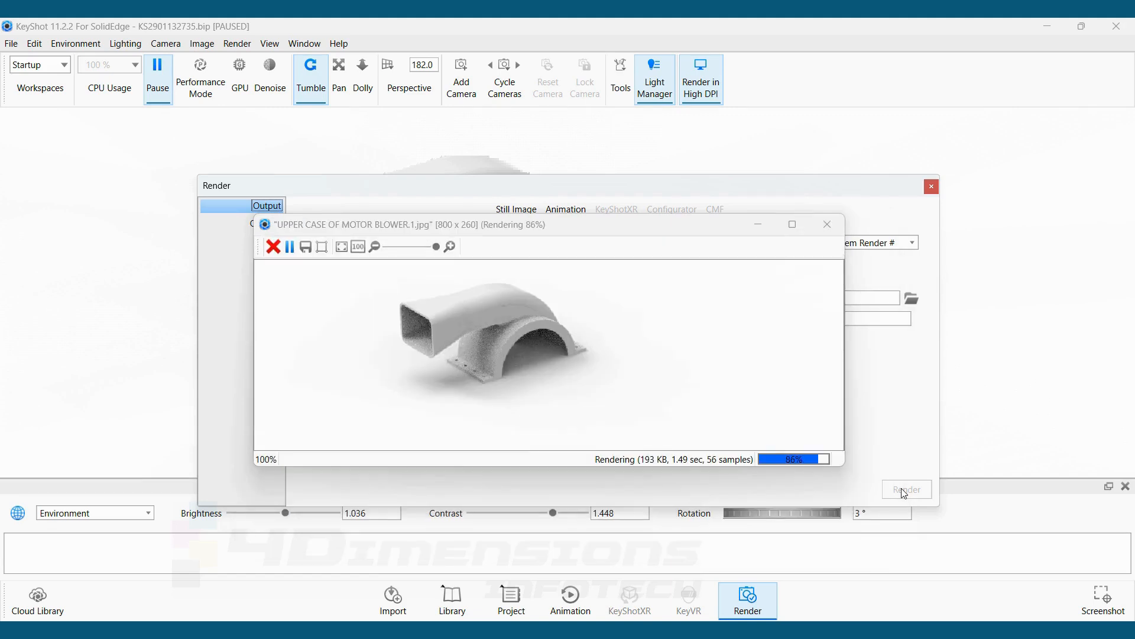
left_click(341, 247)
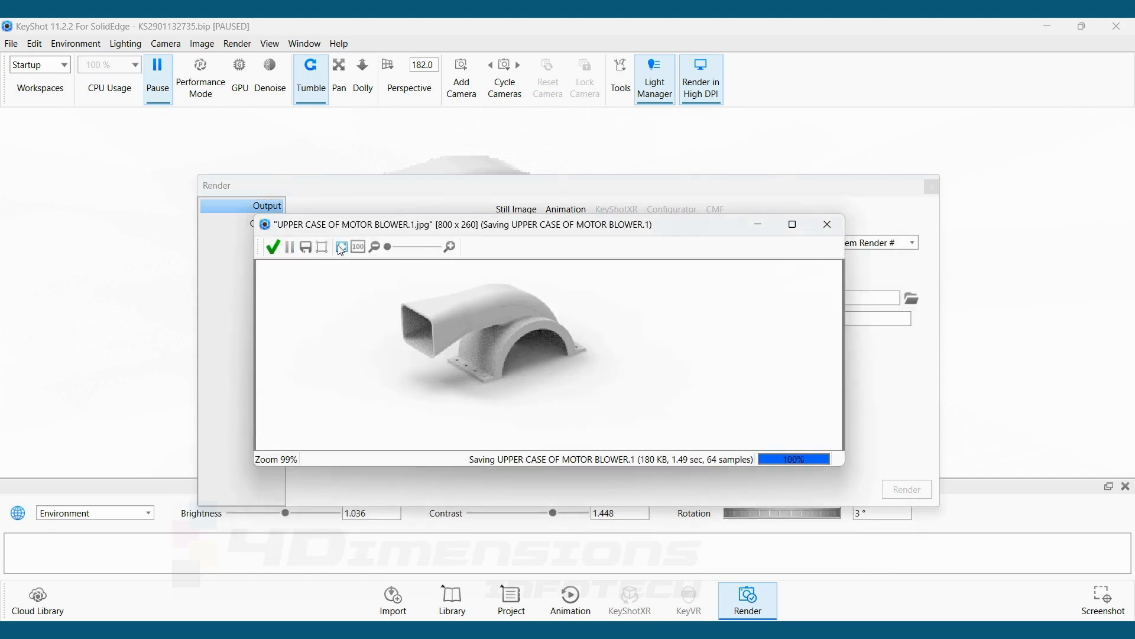
left_click(792, 224)
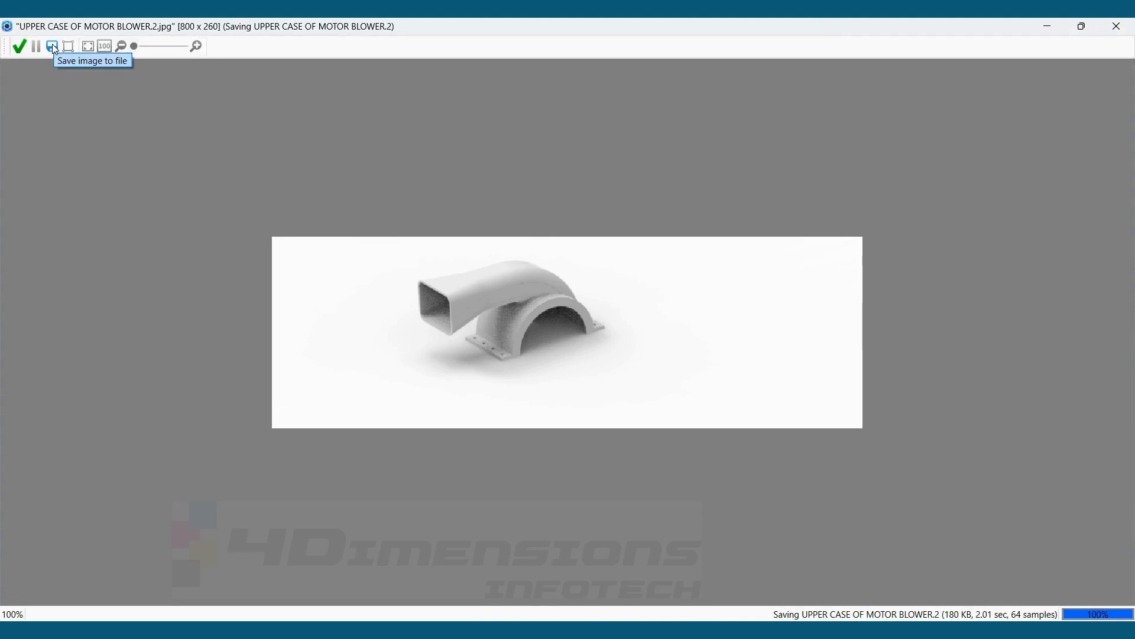
Save the rendered image as a JPEG named RENDER UPPER HOUSING in the RENDER PARTS folder.
left_click(53, 46)
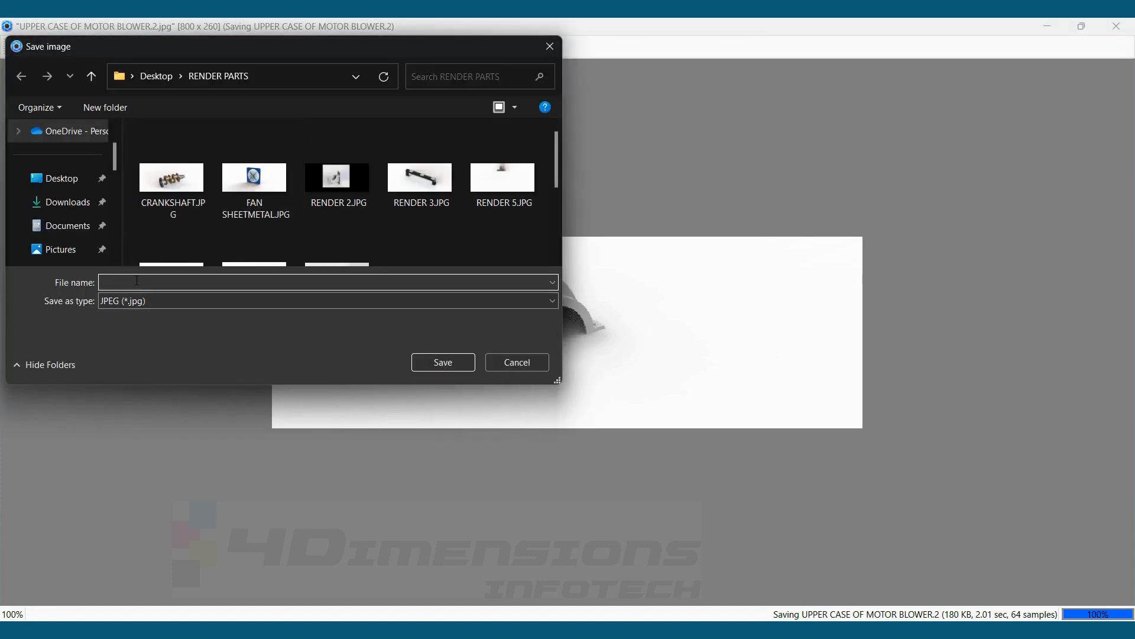
type("RENDER")
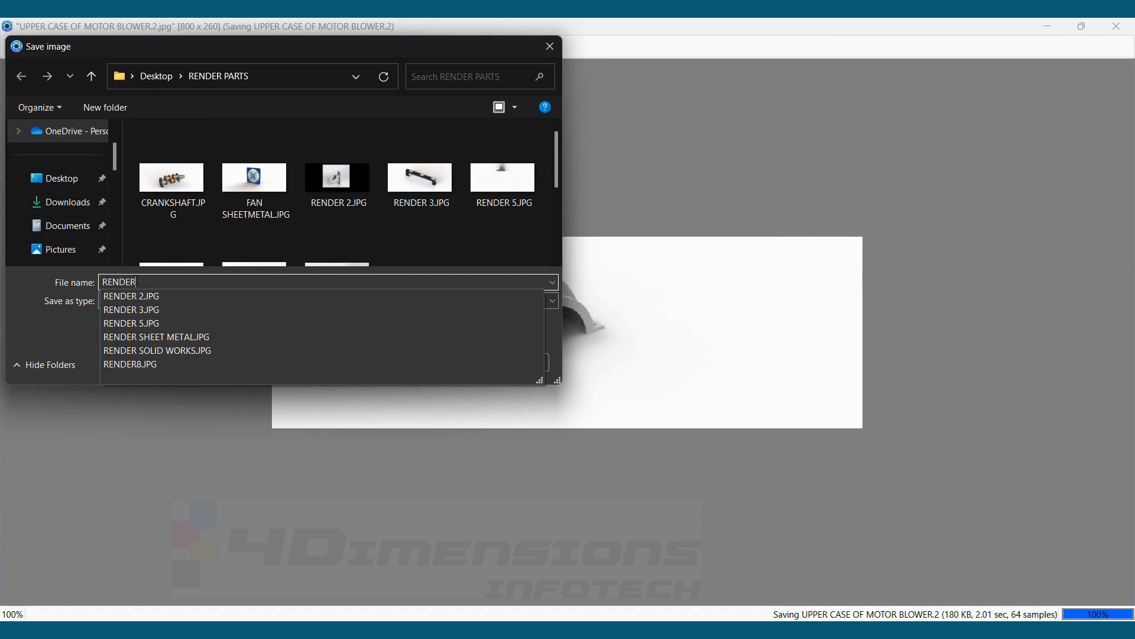
type(" UPPER HOUSING")
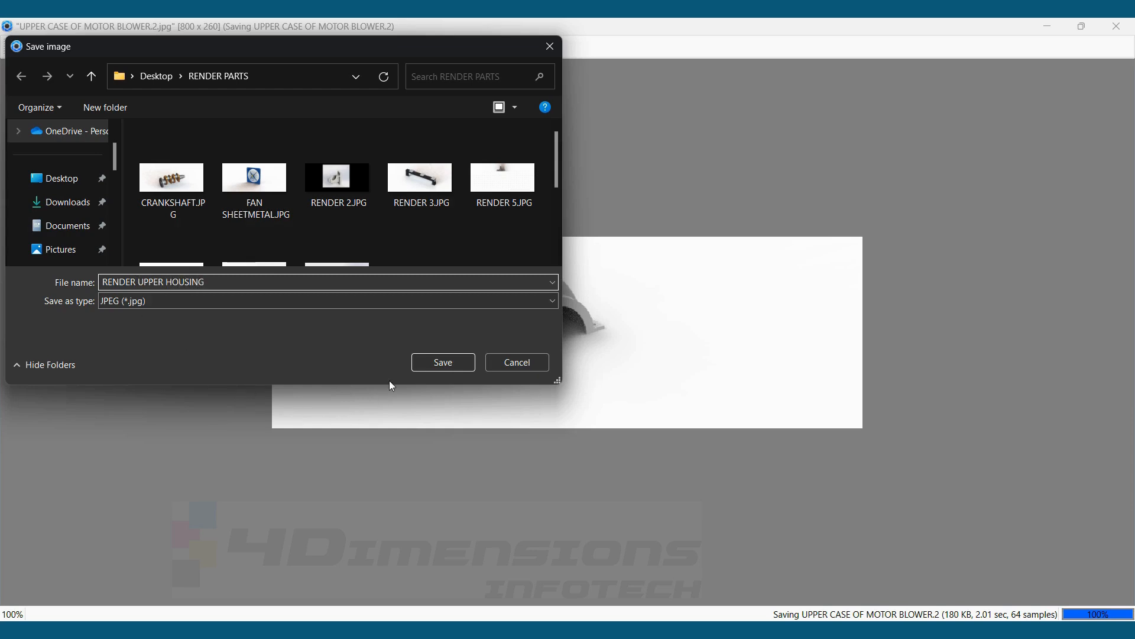
left_click(465, 362)
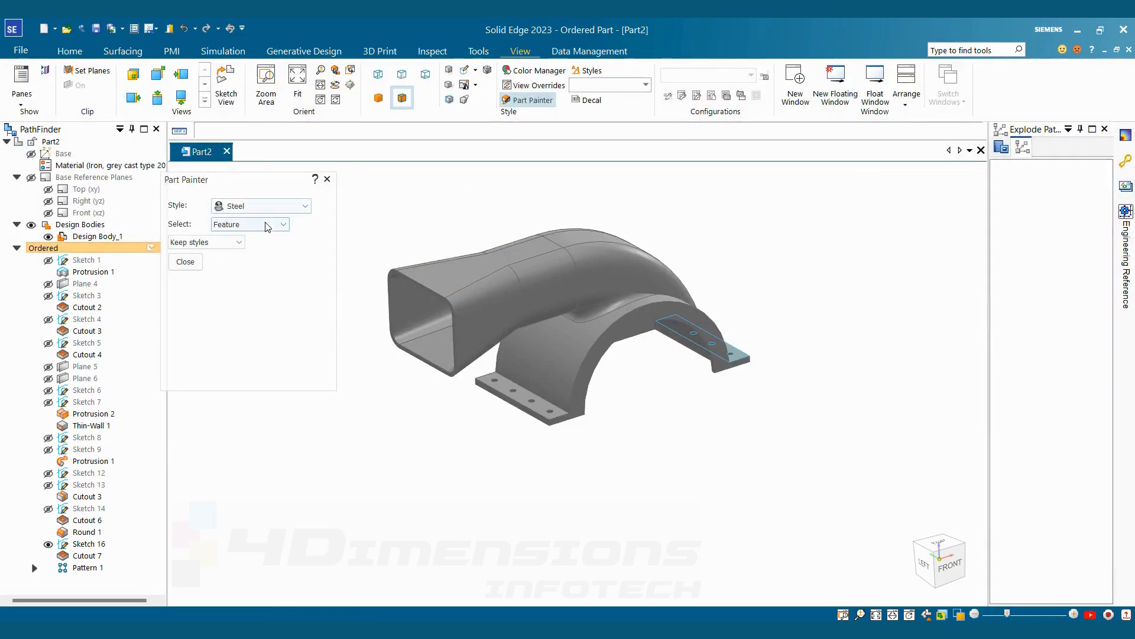
Back in Solid Edge, paint the whole housing body with the Steel style using Part Painter.
left_click(276, 224)
left_click(238, 275)
left_click(286, 206)
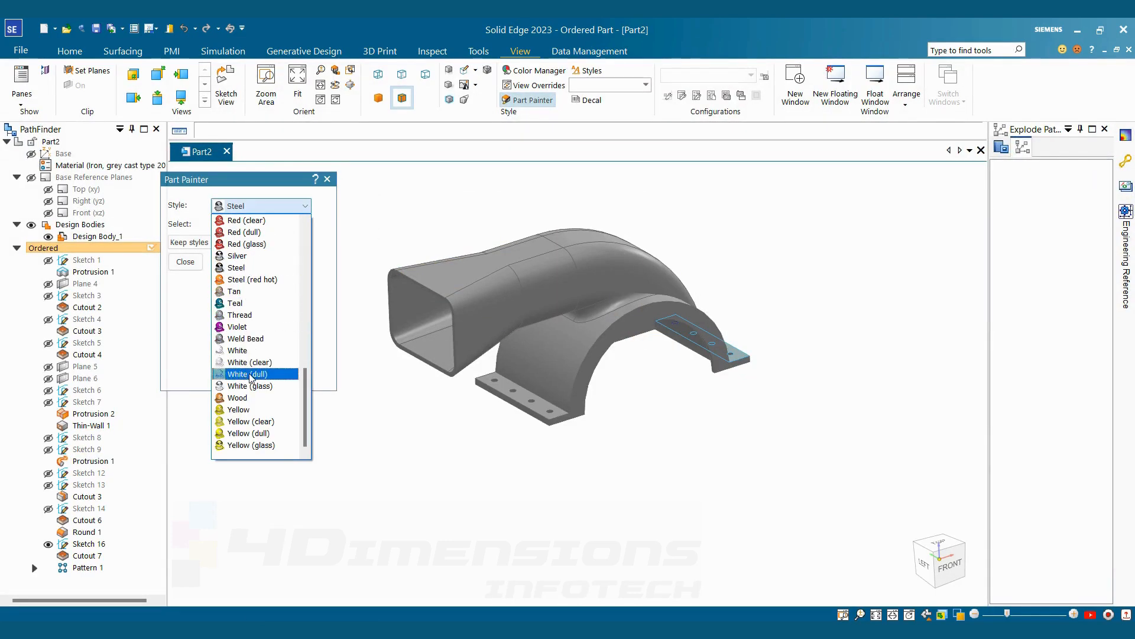
left_click(239, 267)
left_click(483, 275)
left_click(185, 262)
scroll(378, 214, "up", 2)
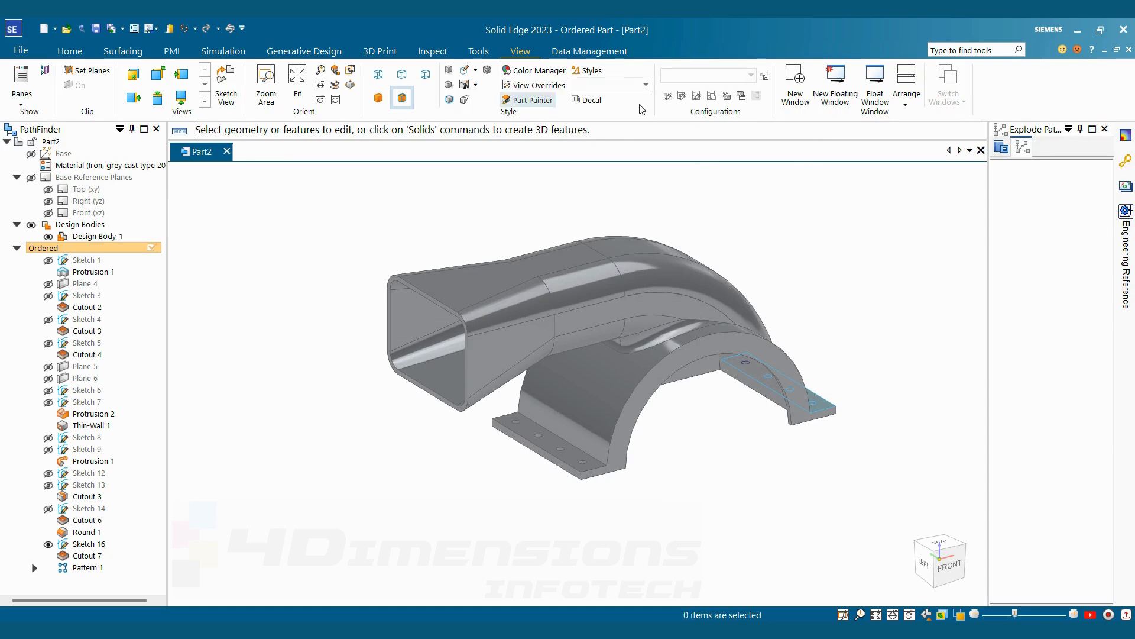
Open the steel-painted housing in KeyShot and set the environment lighting rotation to 355°.
left_click(479, 52)
left_click(817, 83)
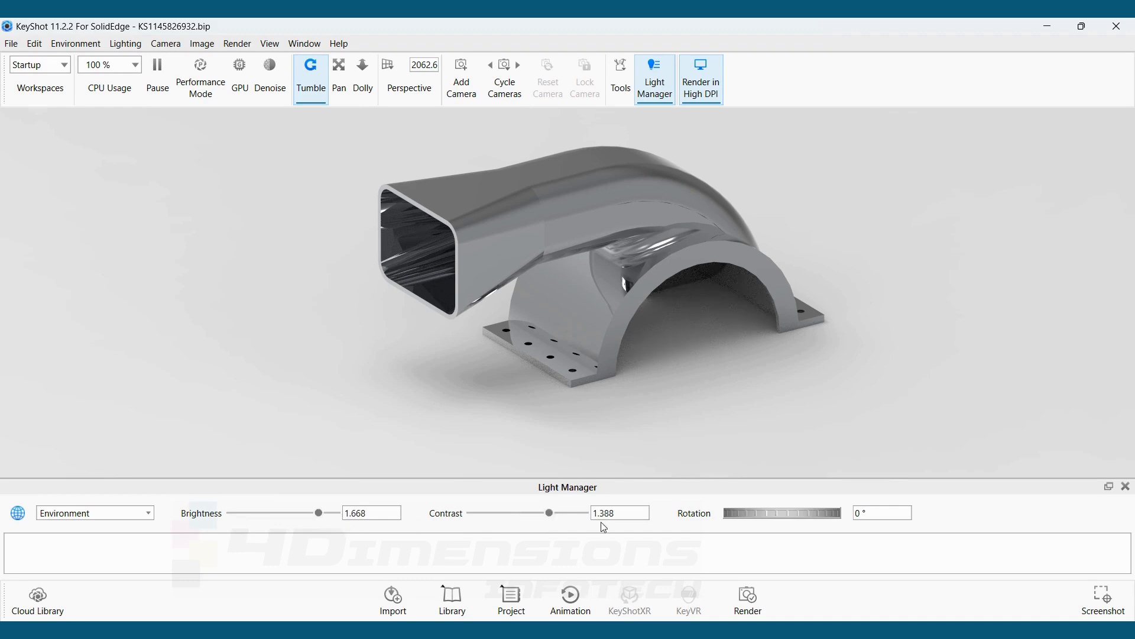
left_click_drag(762, 513, 696, 516)
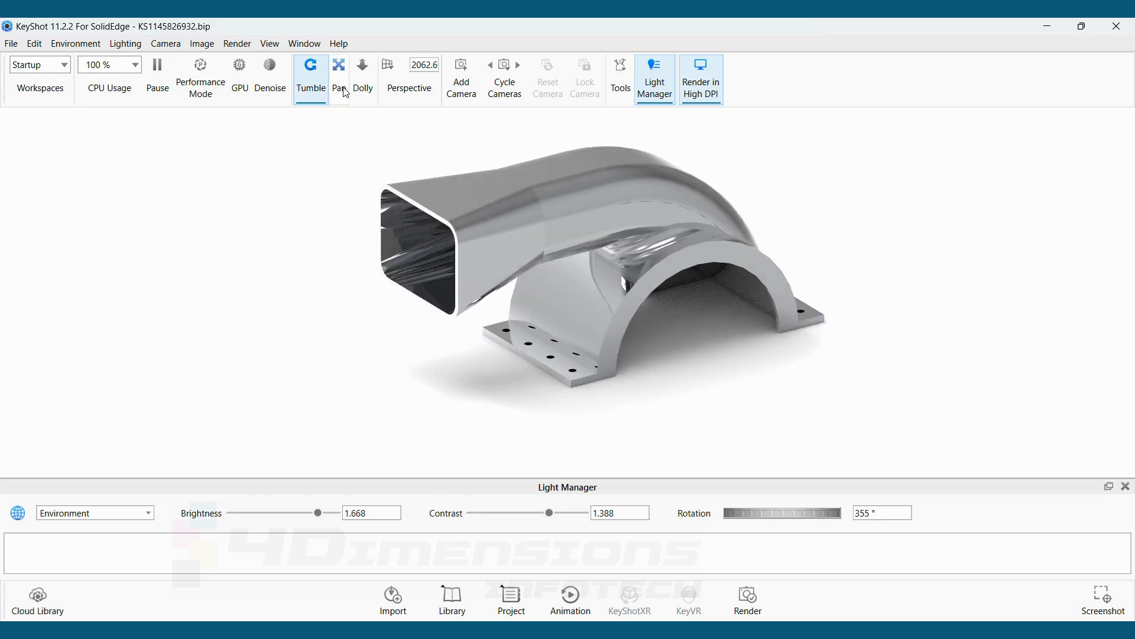
left_click(339, 77)
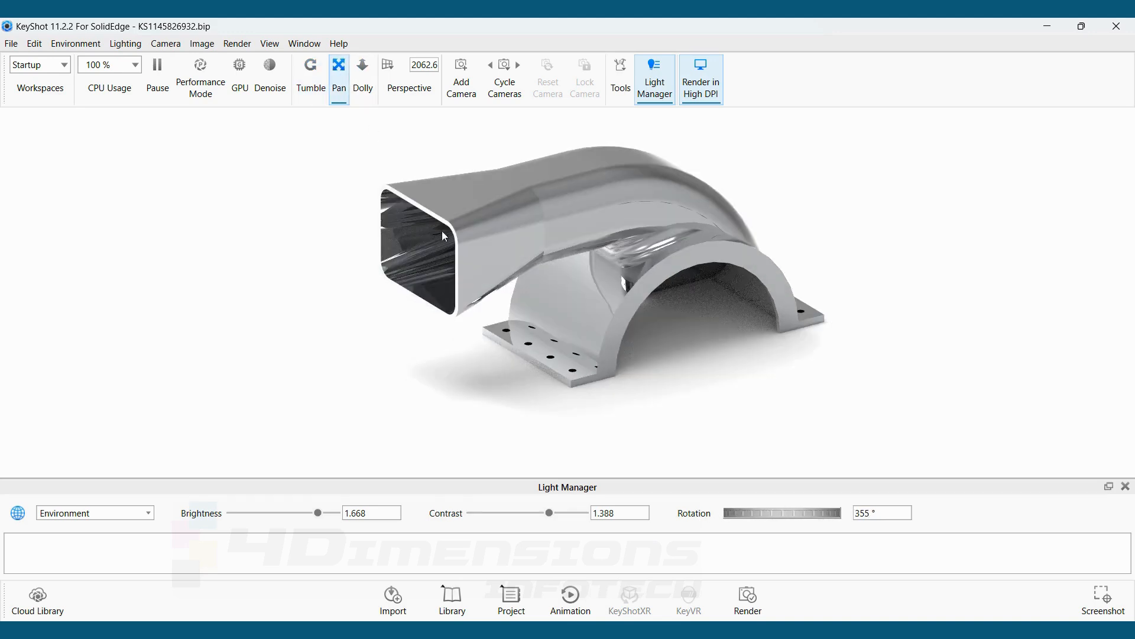
left_click_drag(460, 259, 479, 271)
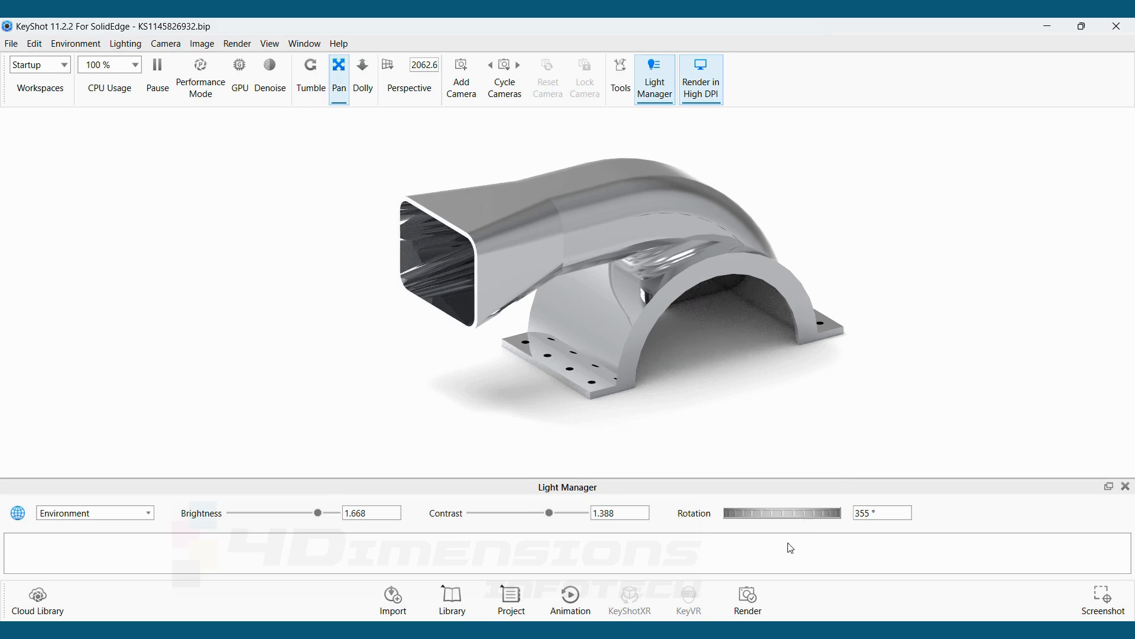
Render a still JPEG image named STEEL RENDER into the Desktop's RENDER PARTS folder and view it in a maximized window.
left_click(749, 600)
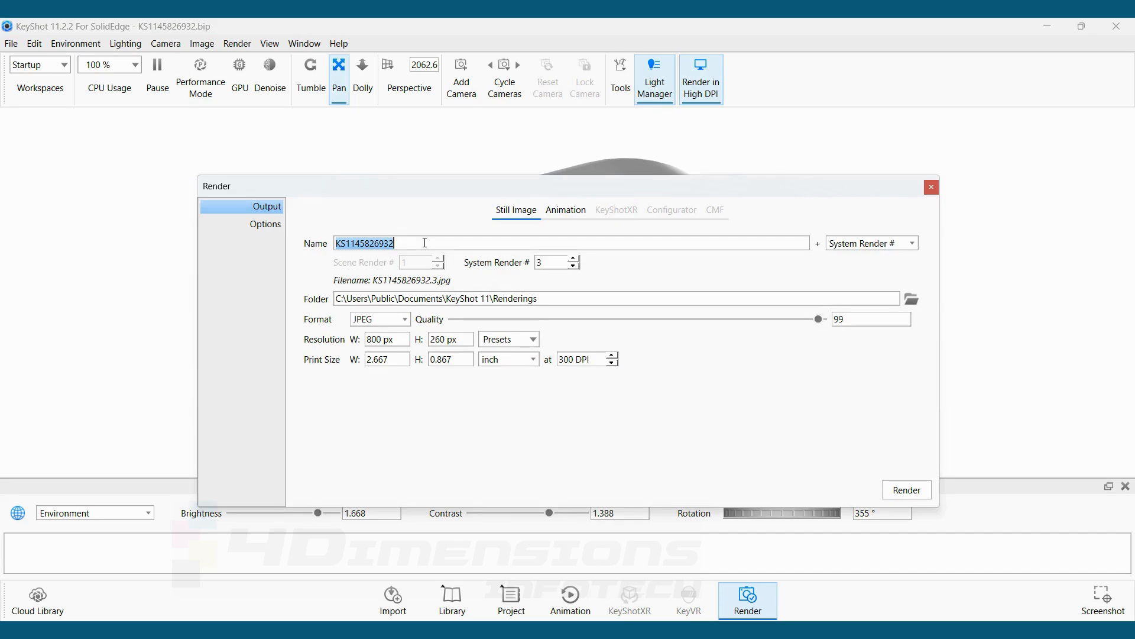
type("STEEL ")
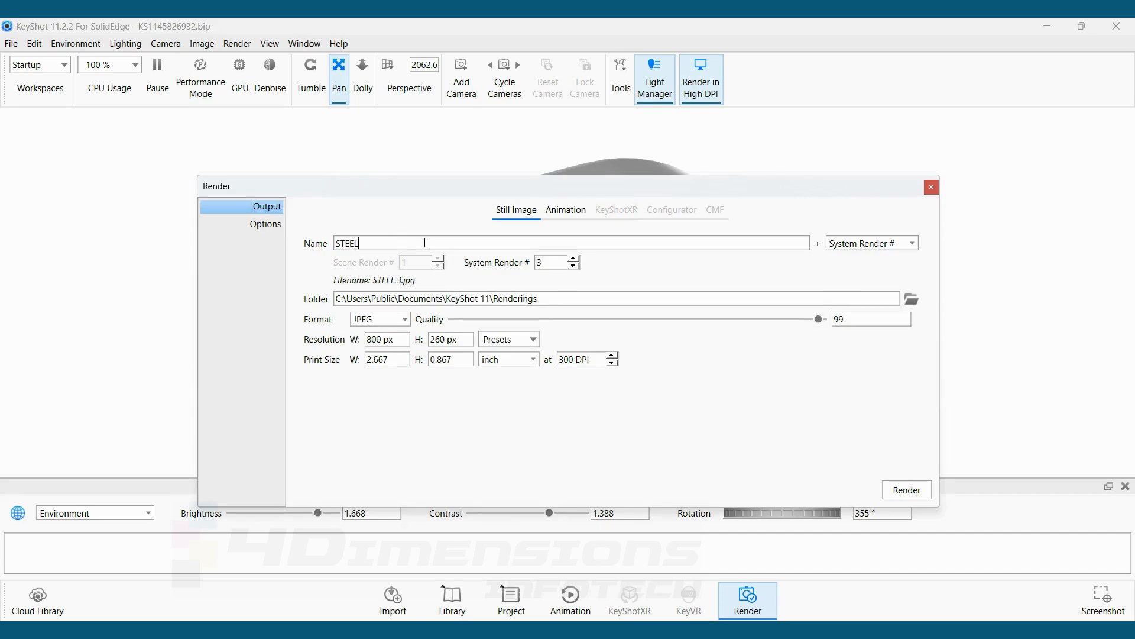
type("RENDER")
left_click(910, 299)
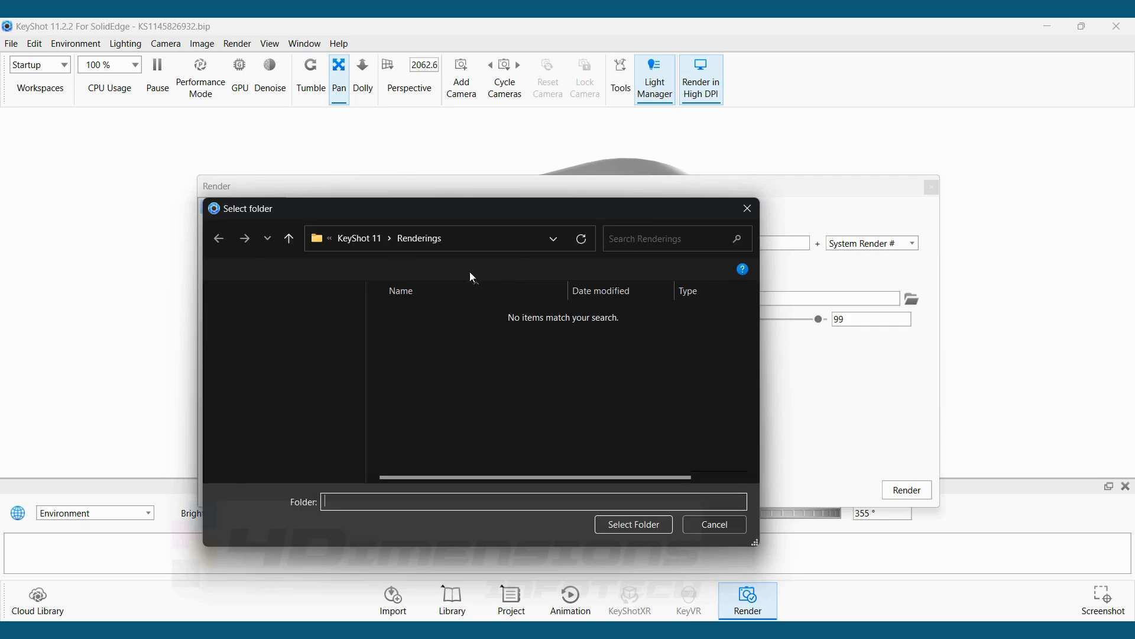
scroll(272, 377, "up", 5)
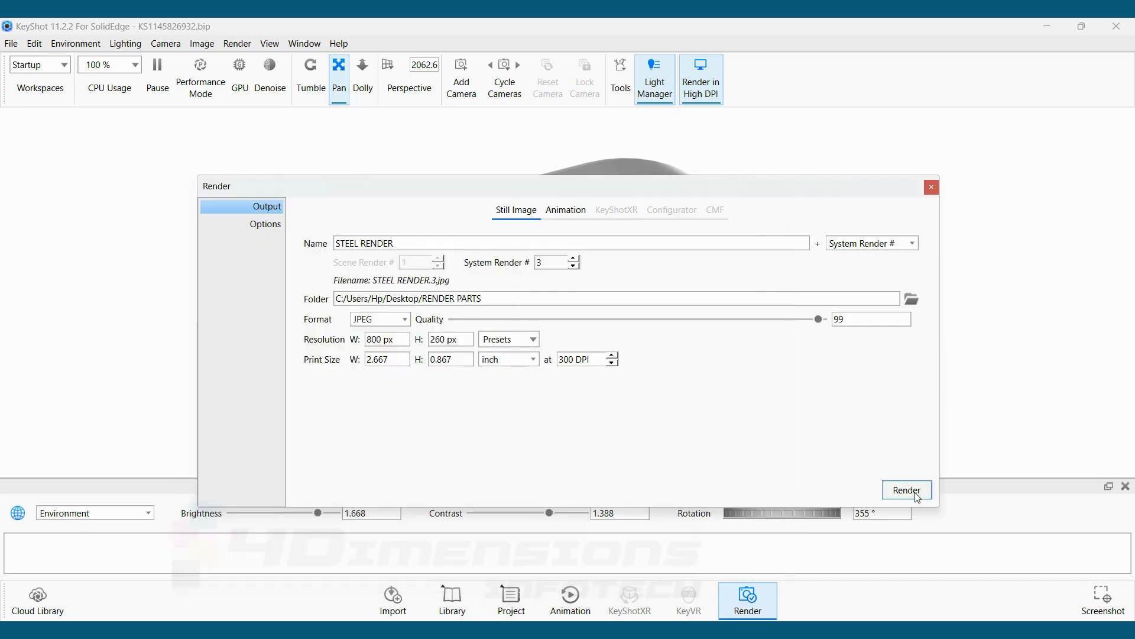
left_click(913, 493)
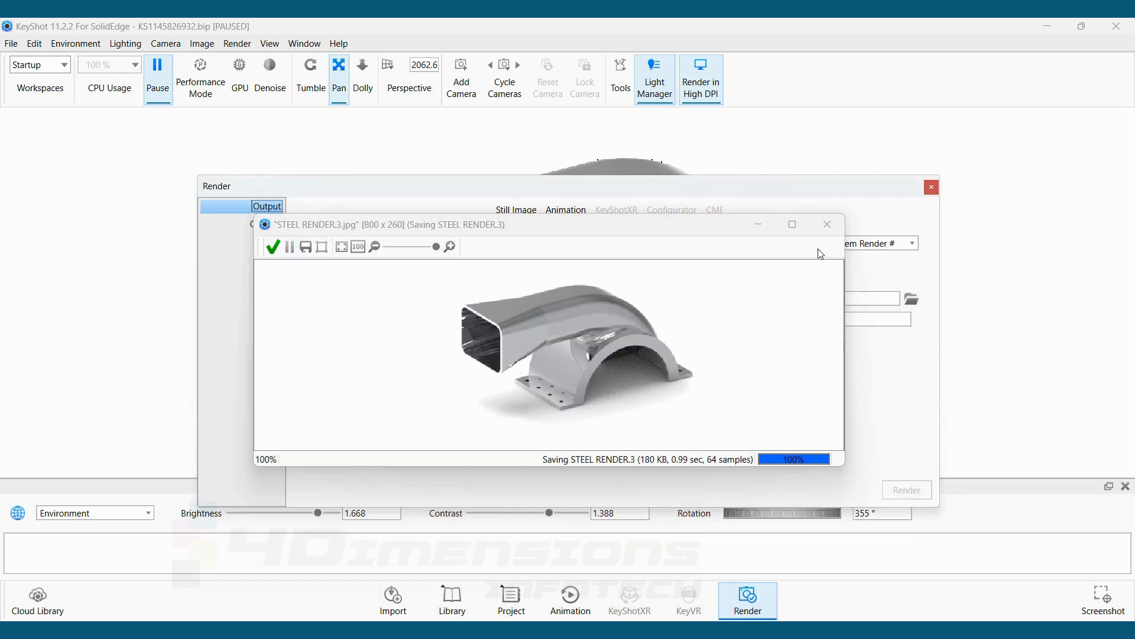
left_click(793, 225)
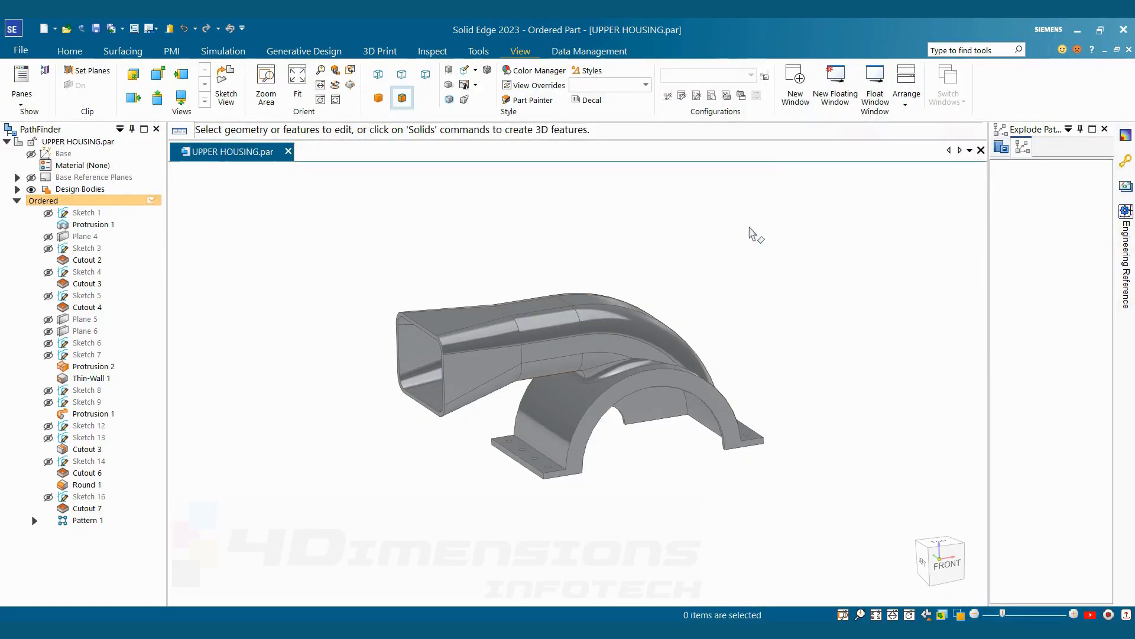
Back in Solid Edge, paint the whole body of UPPER HOUSING.par with the Bronze style using Part Painter.
left_click(523, 100)
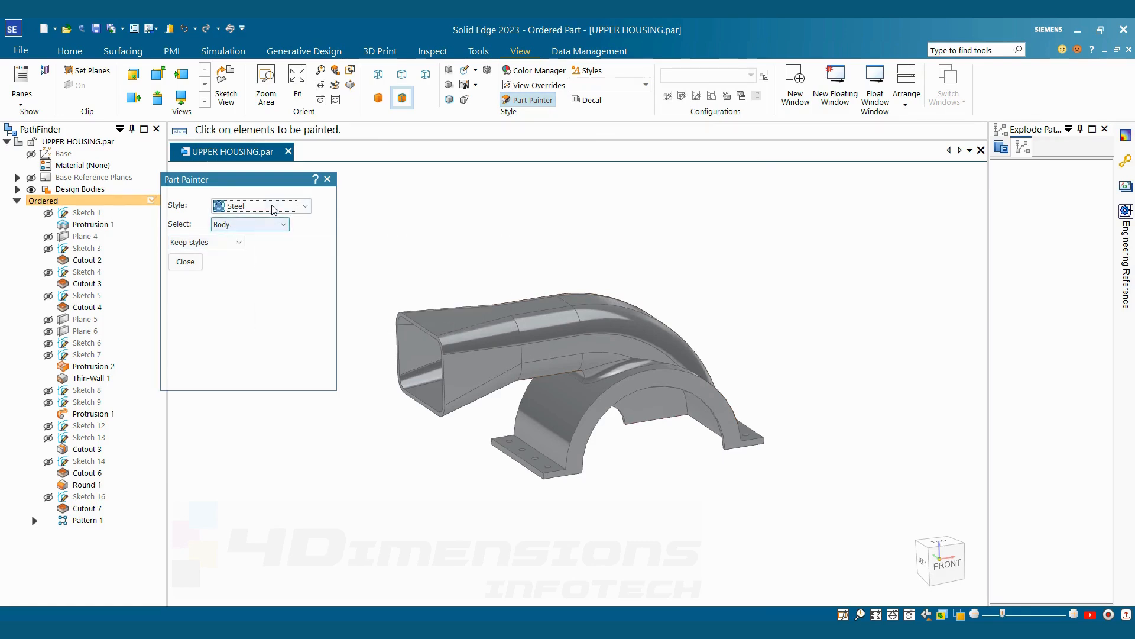
left_click(257, 206)
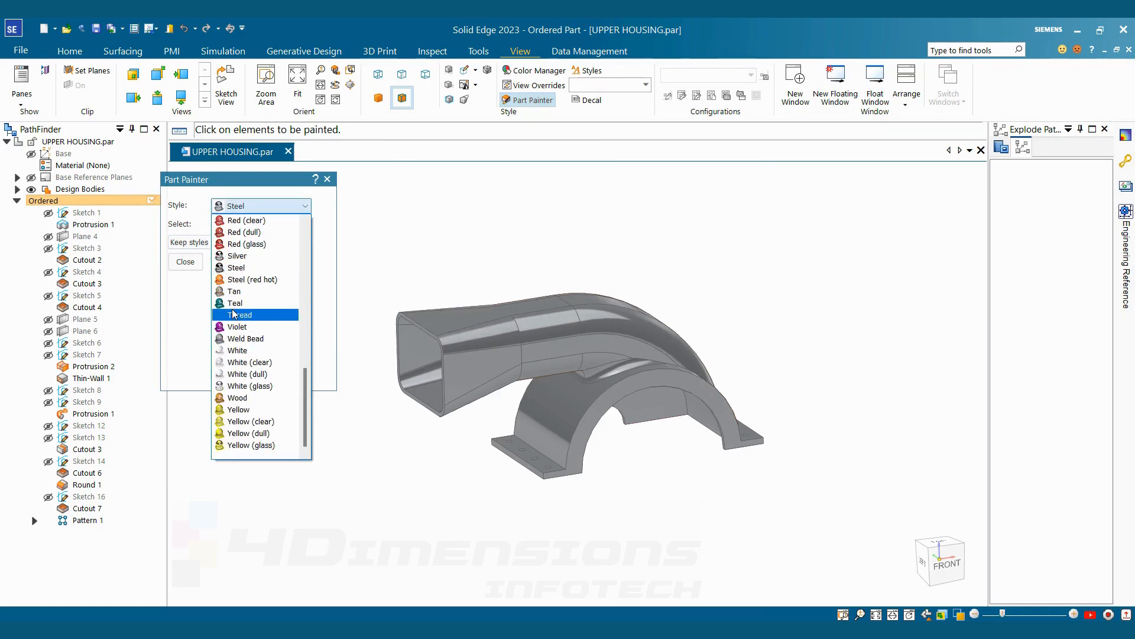
scroll(263, 337, "up", 10)
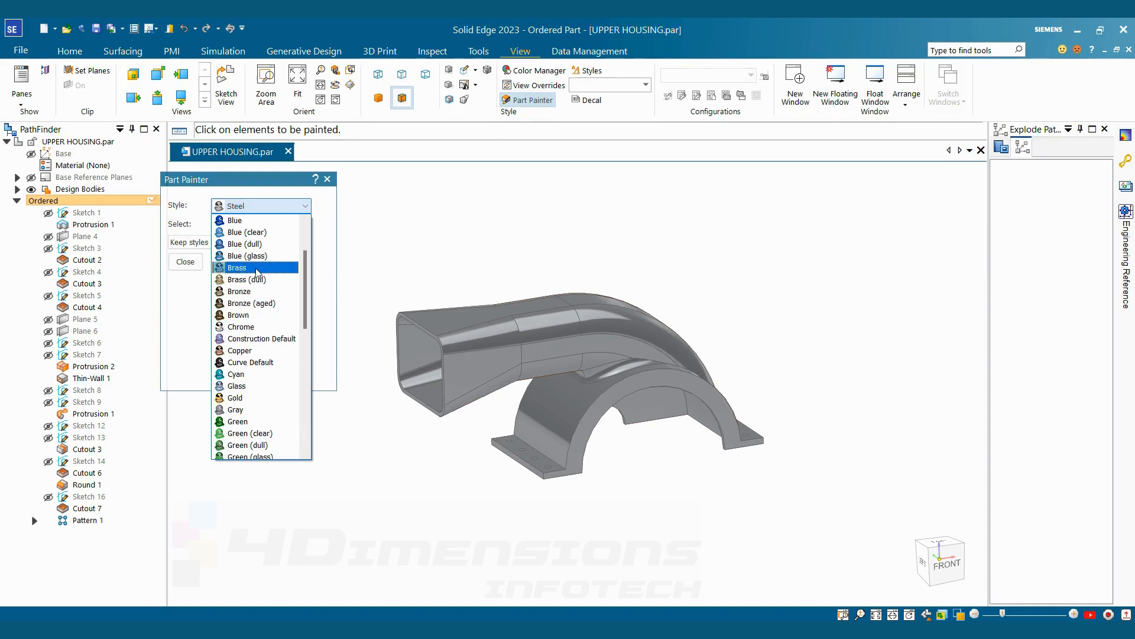
left_click(248, 291)
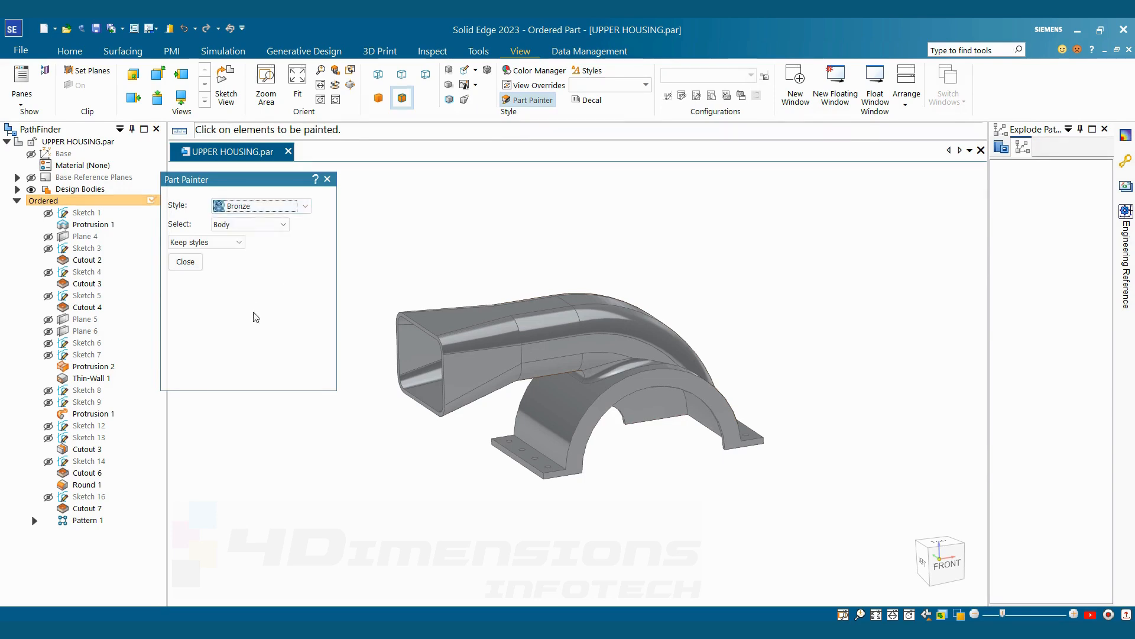
left_click(549, 358)
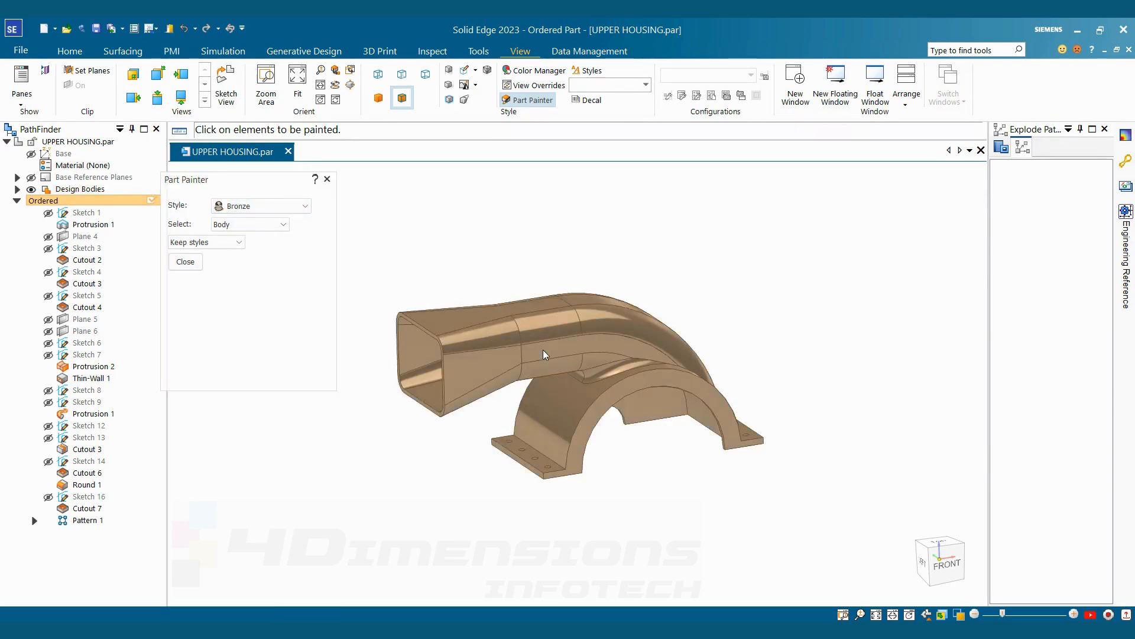
left_click(197, 262)
Examine the bronze-painted housing from several angles, including the duct opening and the mounting flanges.
key("ctrl+f")
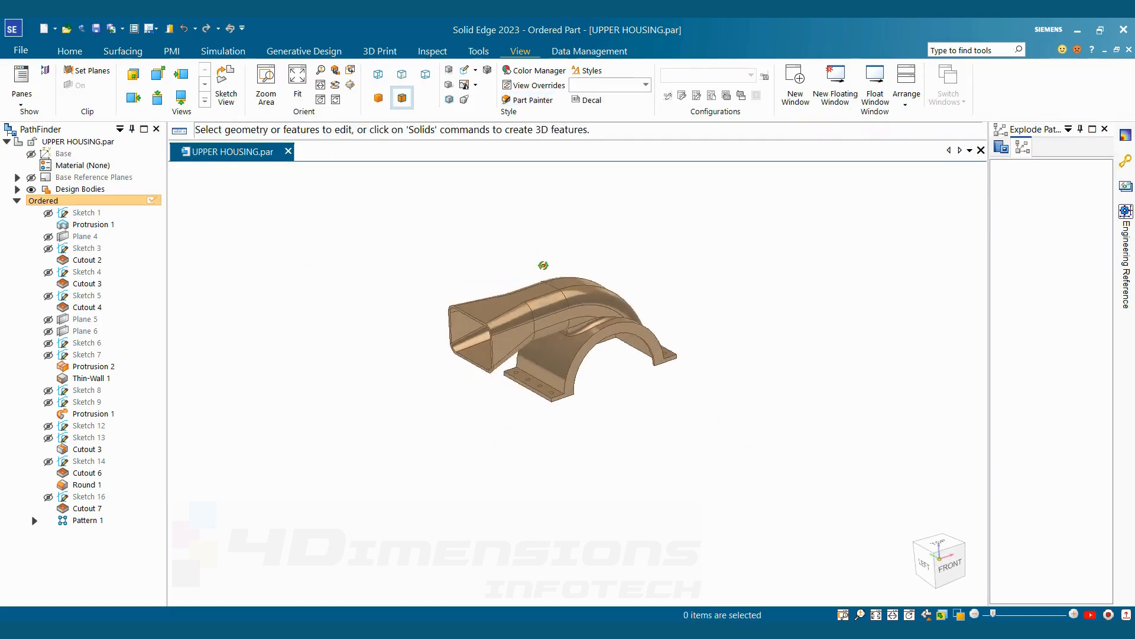
middle_click_drag(692, 250, 824, 309)
scroll(823, 369, "down", 4)
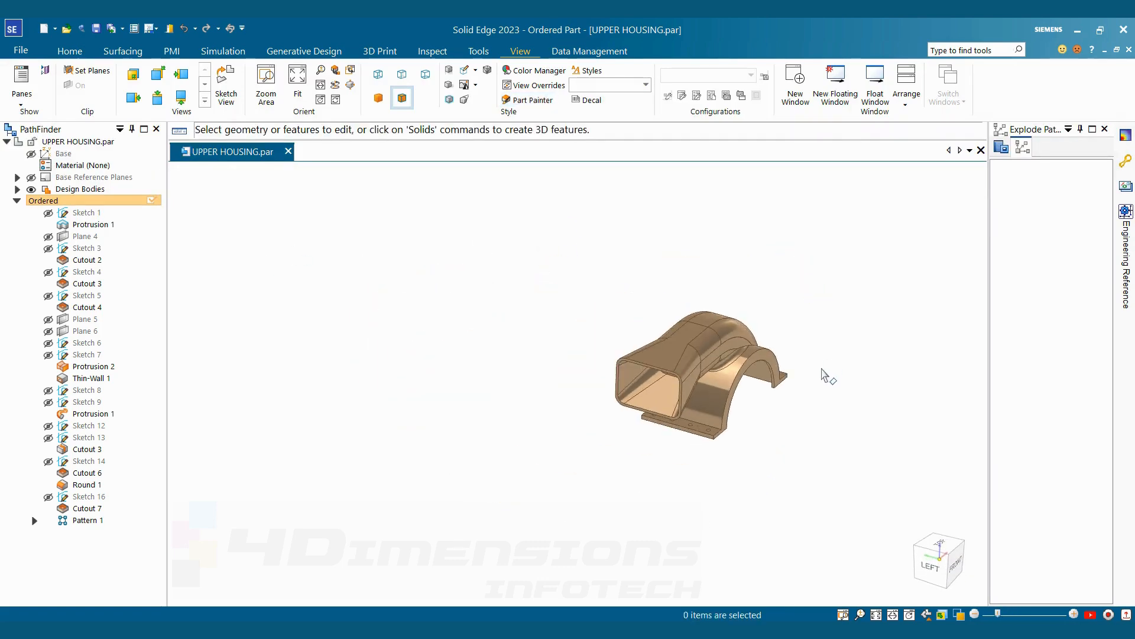
middle_click_drag(811, 369, 819, 391)
scroll(896, 419, "up", 5)
scroll(896, 419, "down", 2)
middle_click_drag(895, 420, 892, 385)
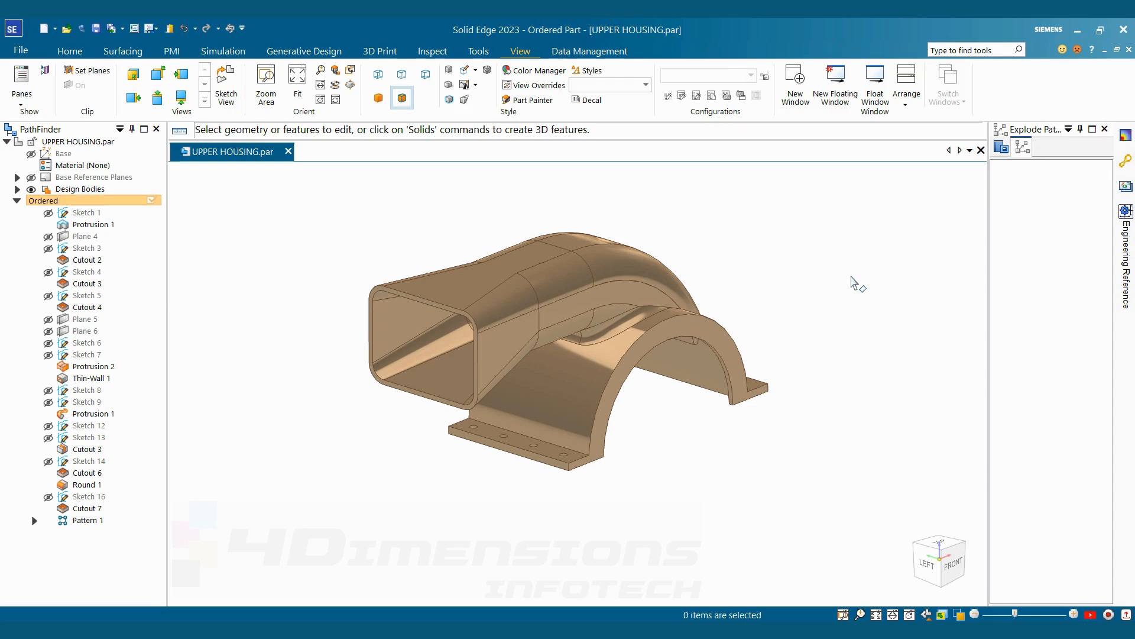